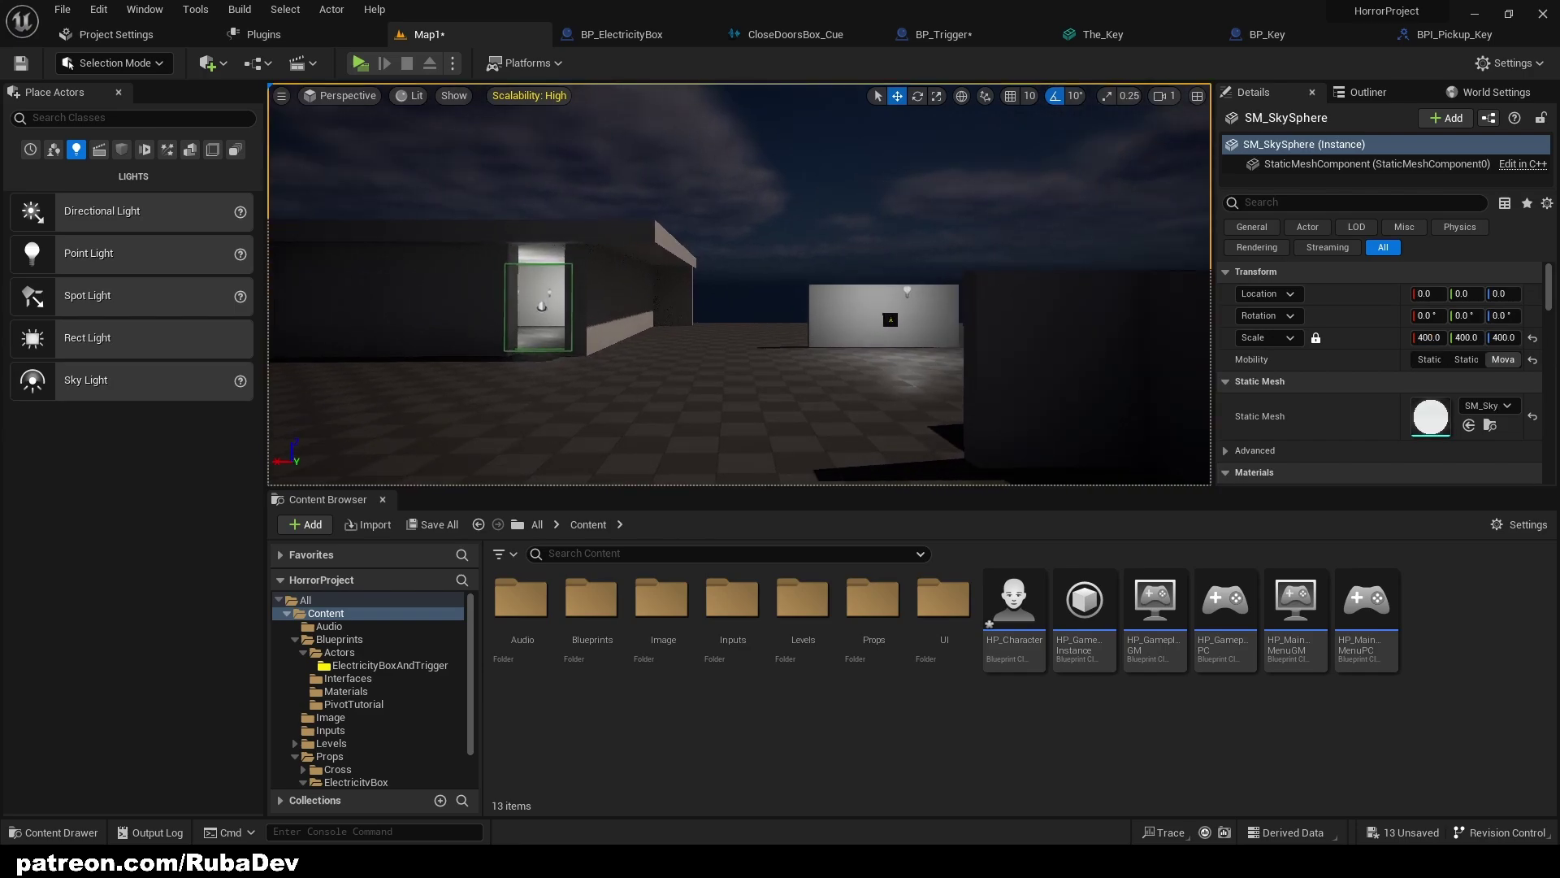
pyautogui.moveTo(573, 237); pyautogui.dragTo(772, 247, button='right')
pyautogui.press('s')
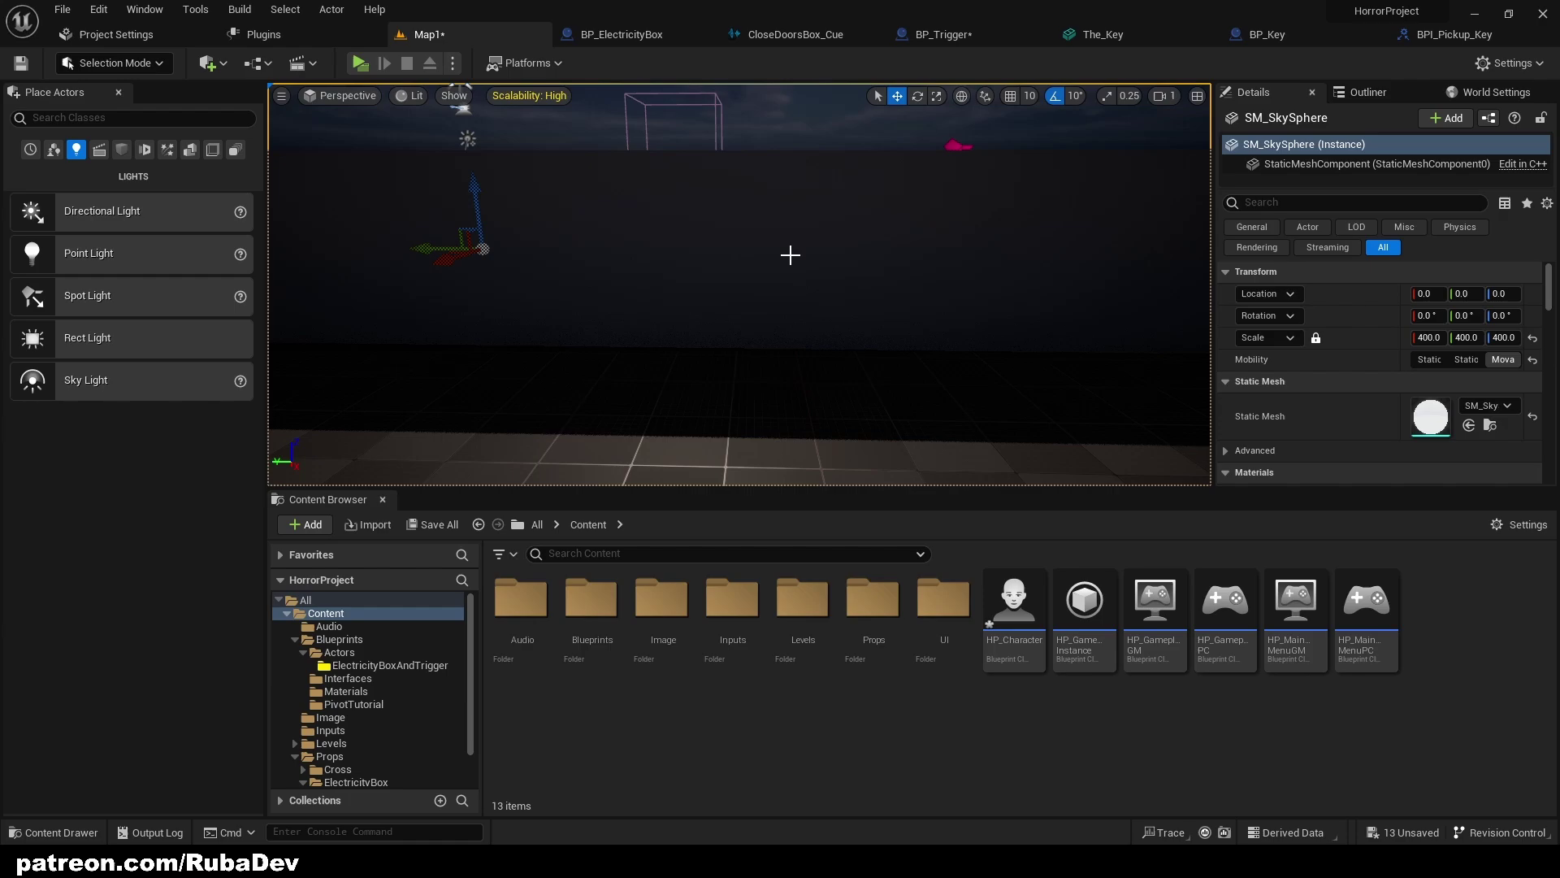
pyautogui.moveTo(642, 321); pyautogui.dragTo(552, 357, button='right')
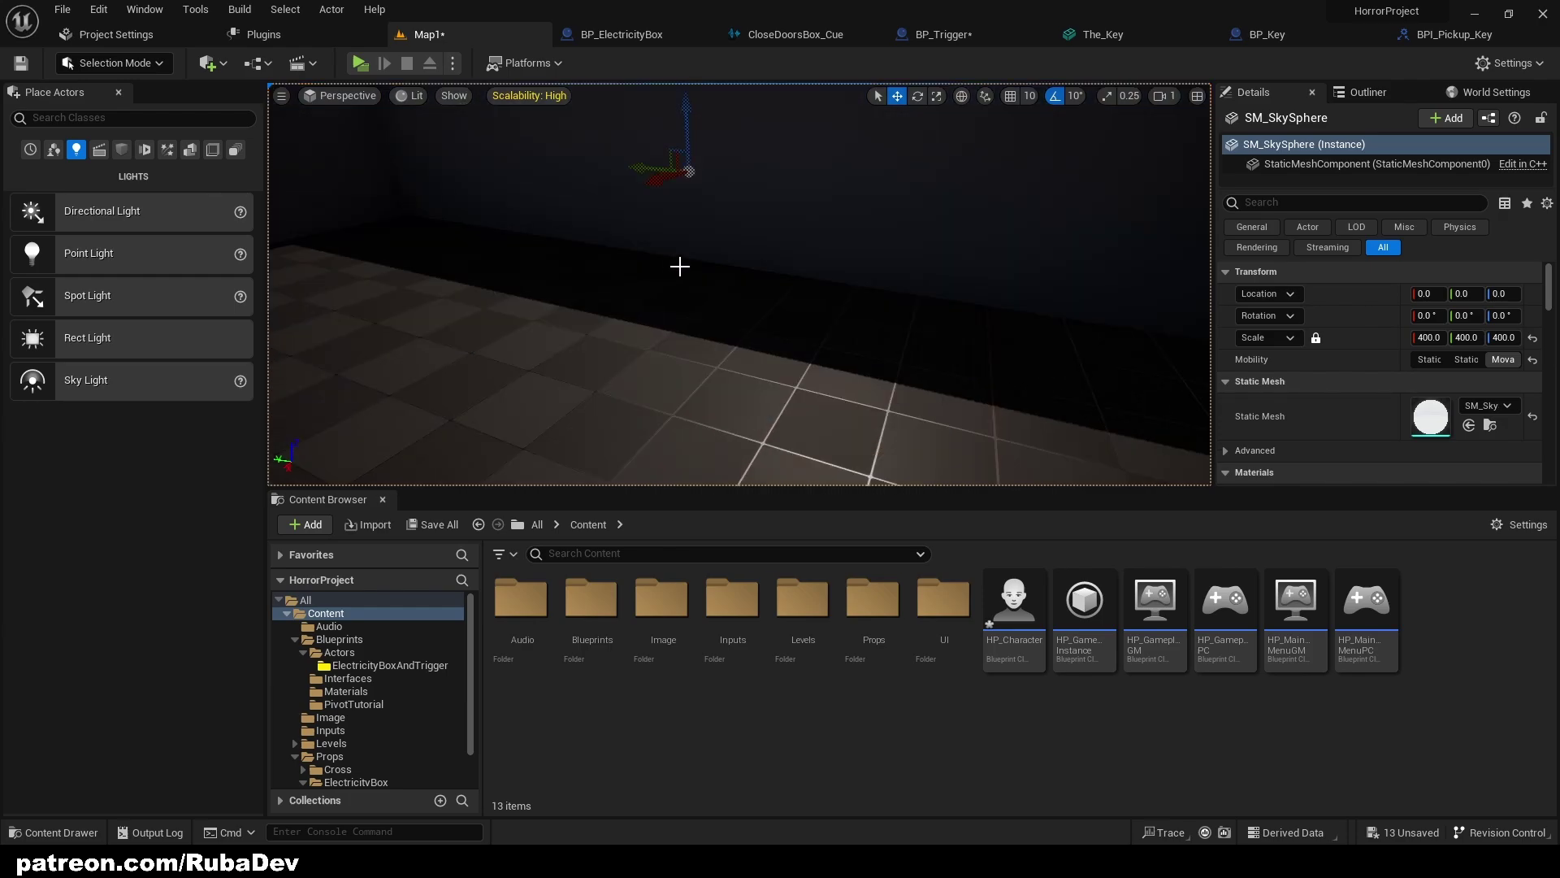
pyautogui.moveTo(679, 265); pyautogui.dragTo(715, 279, button='right')
# Open the Actors folder inside the project's Blueprints folder
pyautogui.click(586, 599)
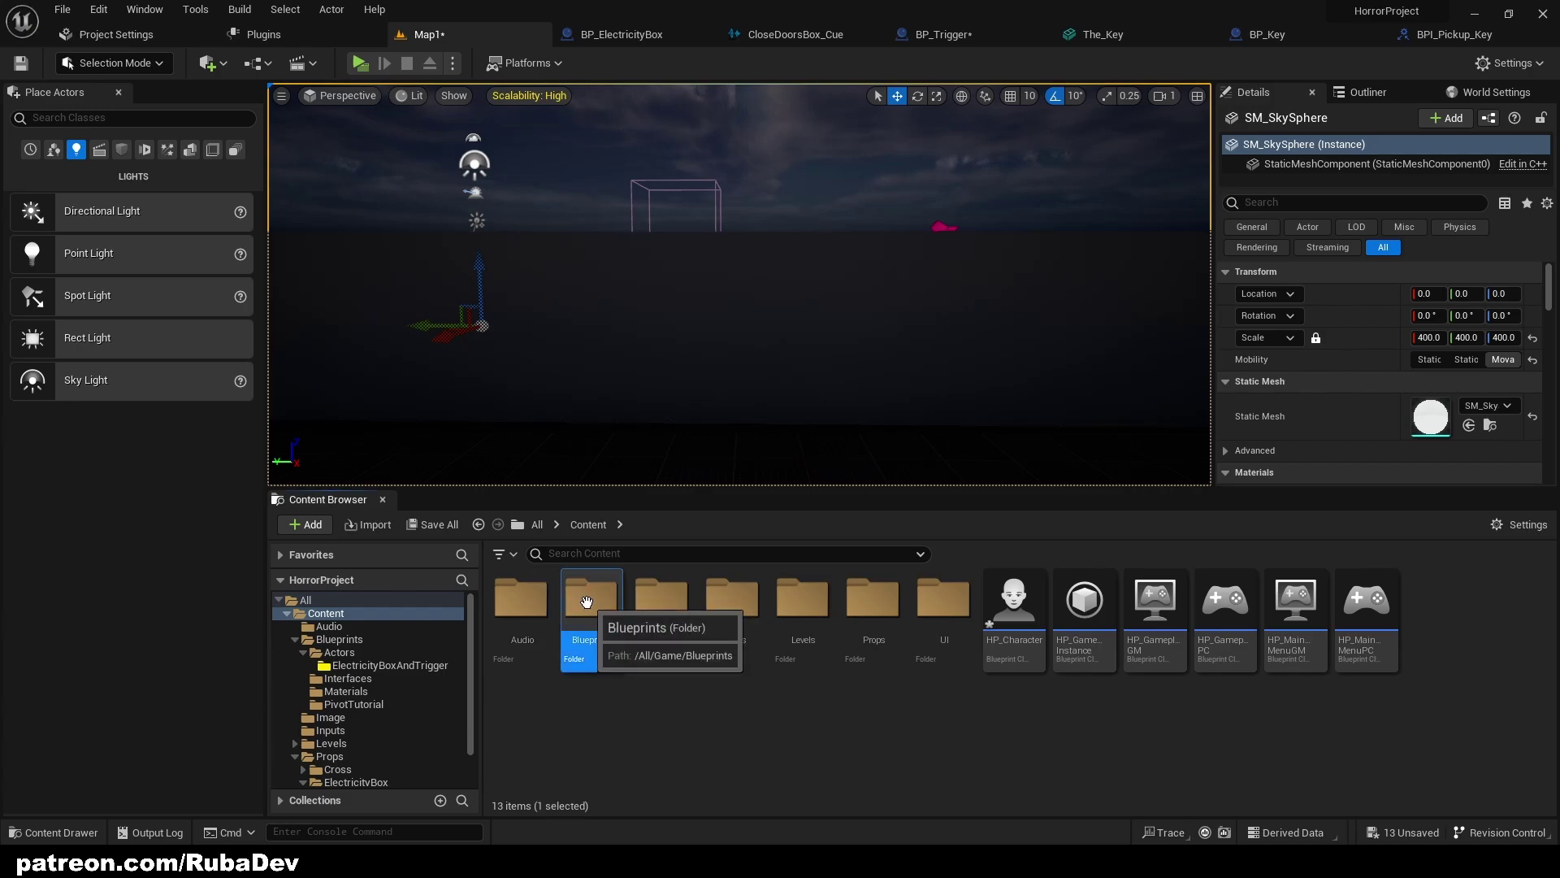
pyautogui.doubleClick(586, 600)
pyautogui.click(619, 524)
pyautogui.click(587, 524)
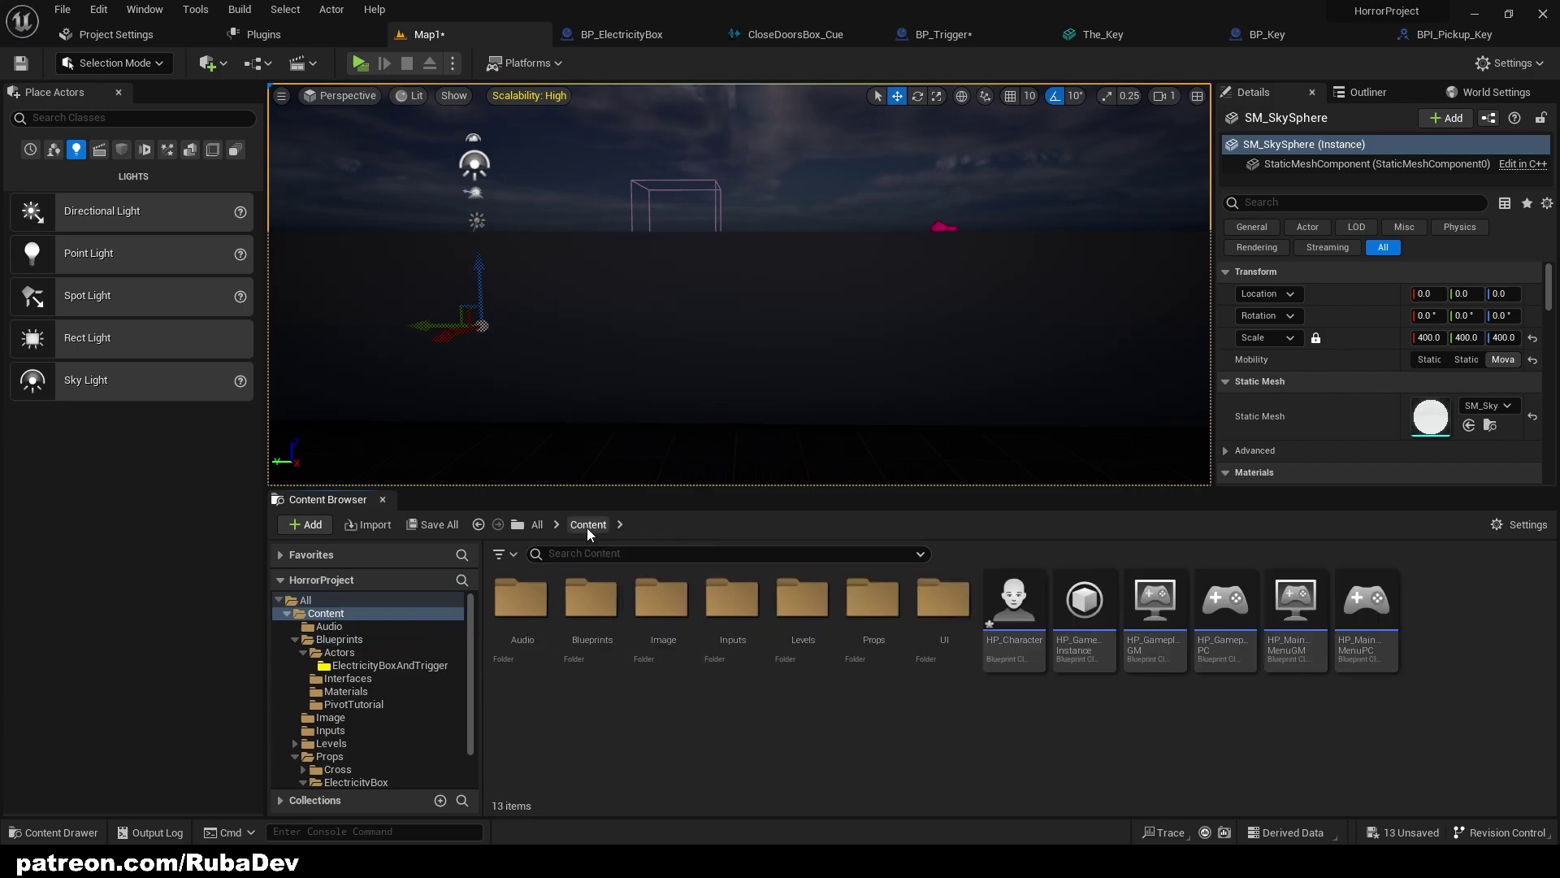
pyautogui.doubleClick(591, 600)
pyautogui.click(546, 600)
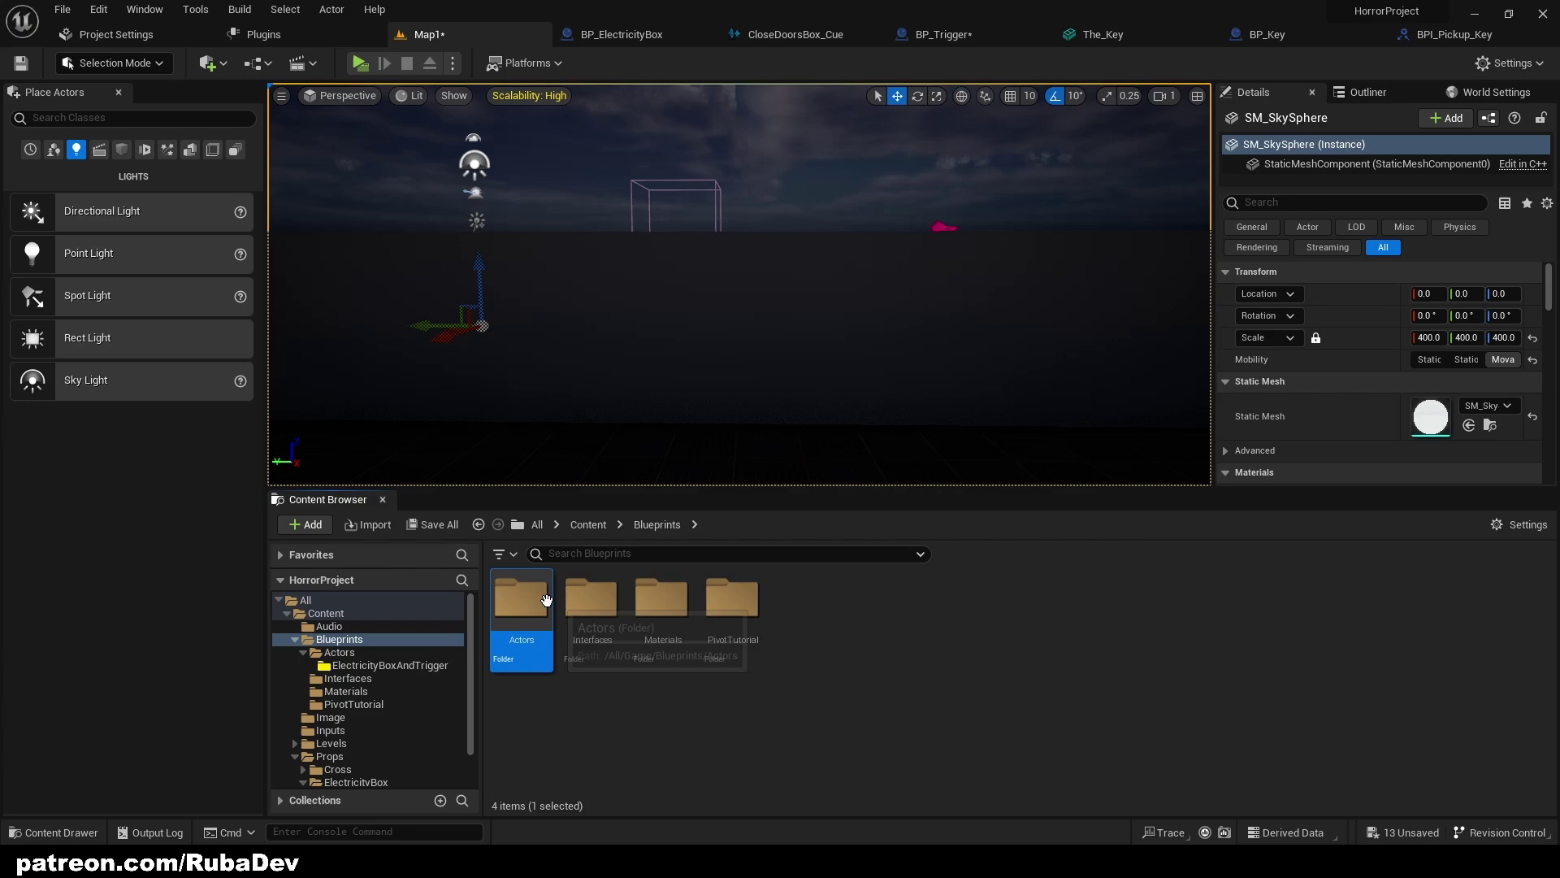
pyautogui.doubleClick(546, 599)
# Create a Blueprint Class with Actor as parent in the Actors folder, name it BP_Light and open it for editing
pyautogui.rightClick(797, 731)
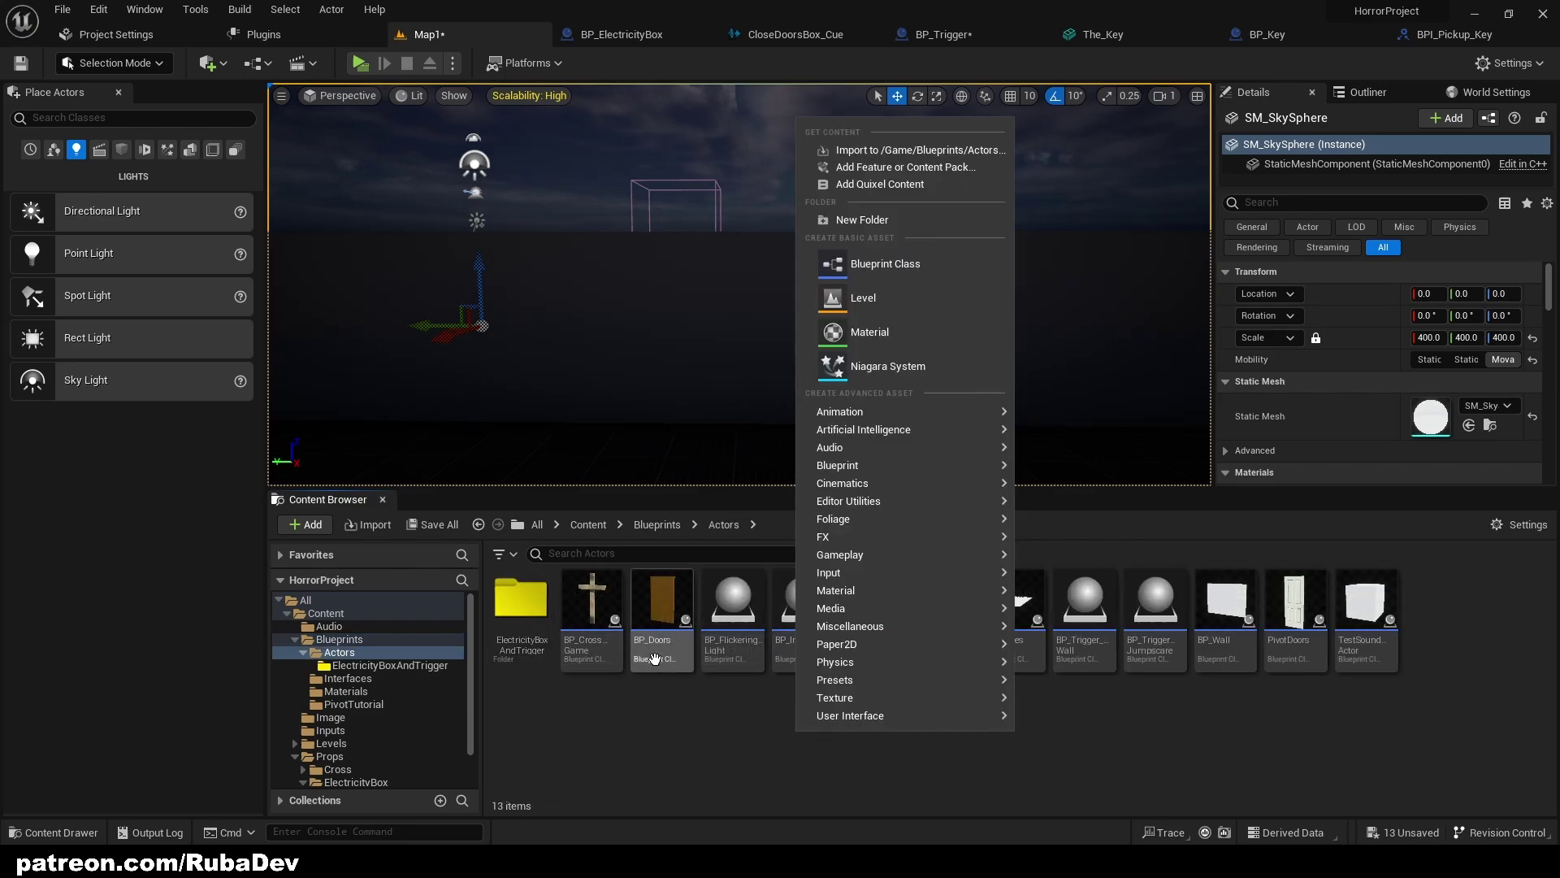
pyautogui.click(709, 730)
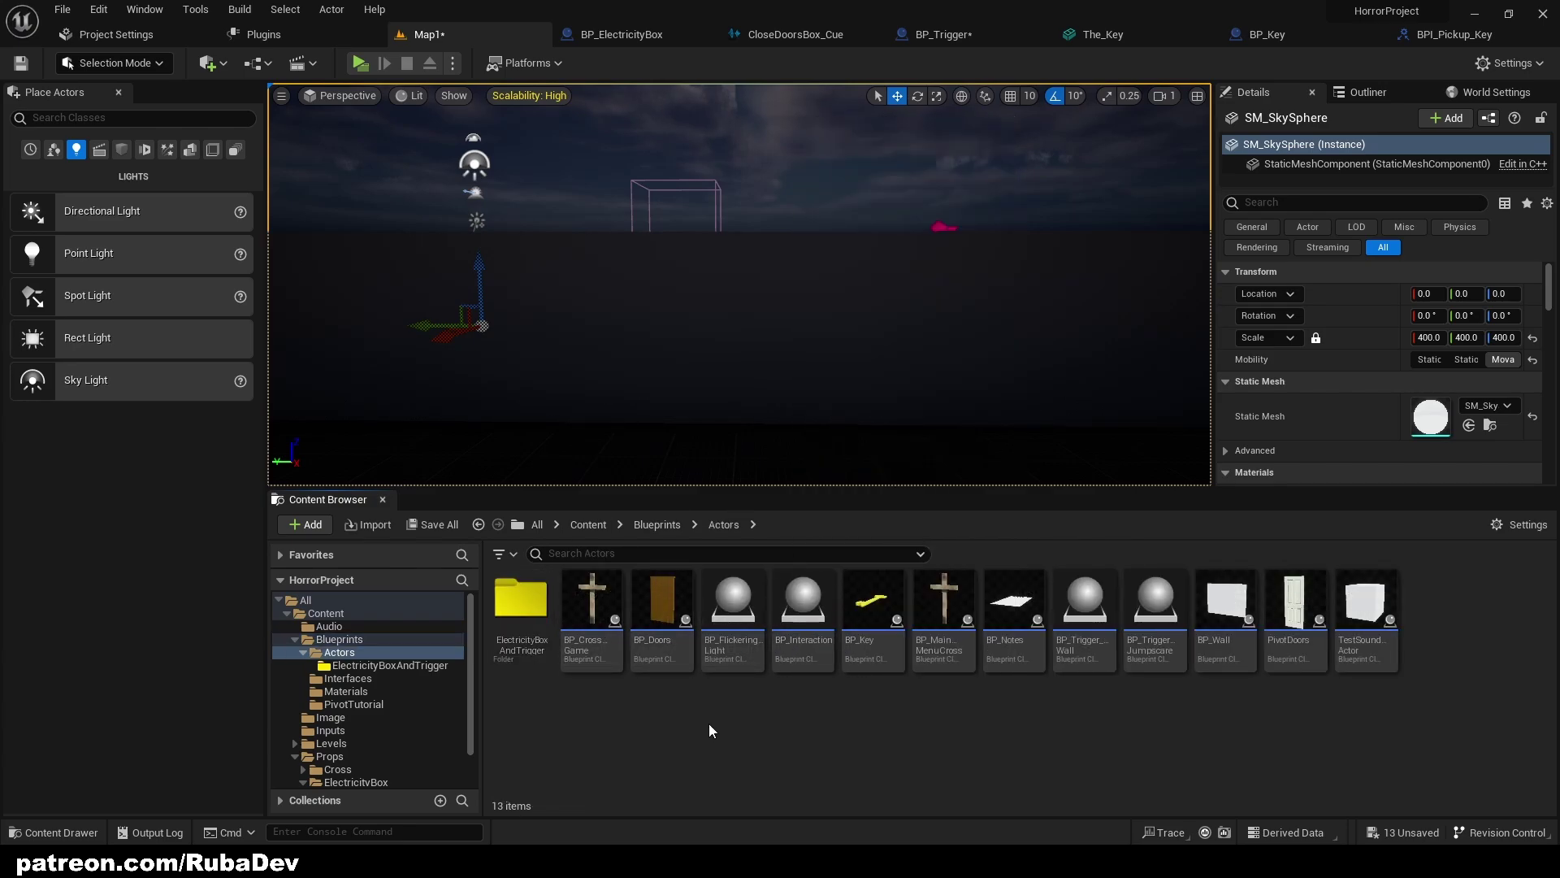
pyautogui.rightClick(782, 705)
pyautogui.click(876, 237)
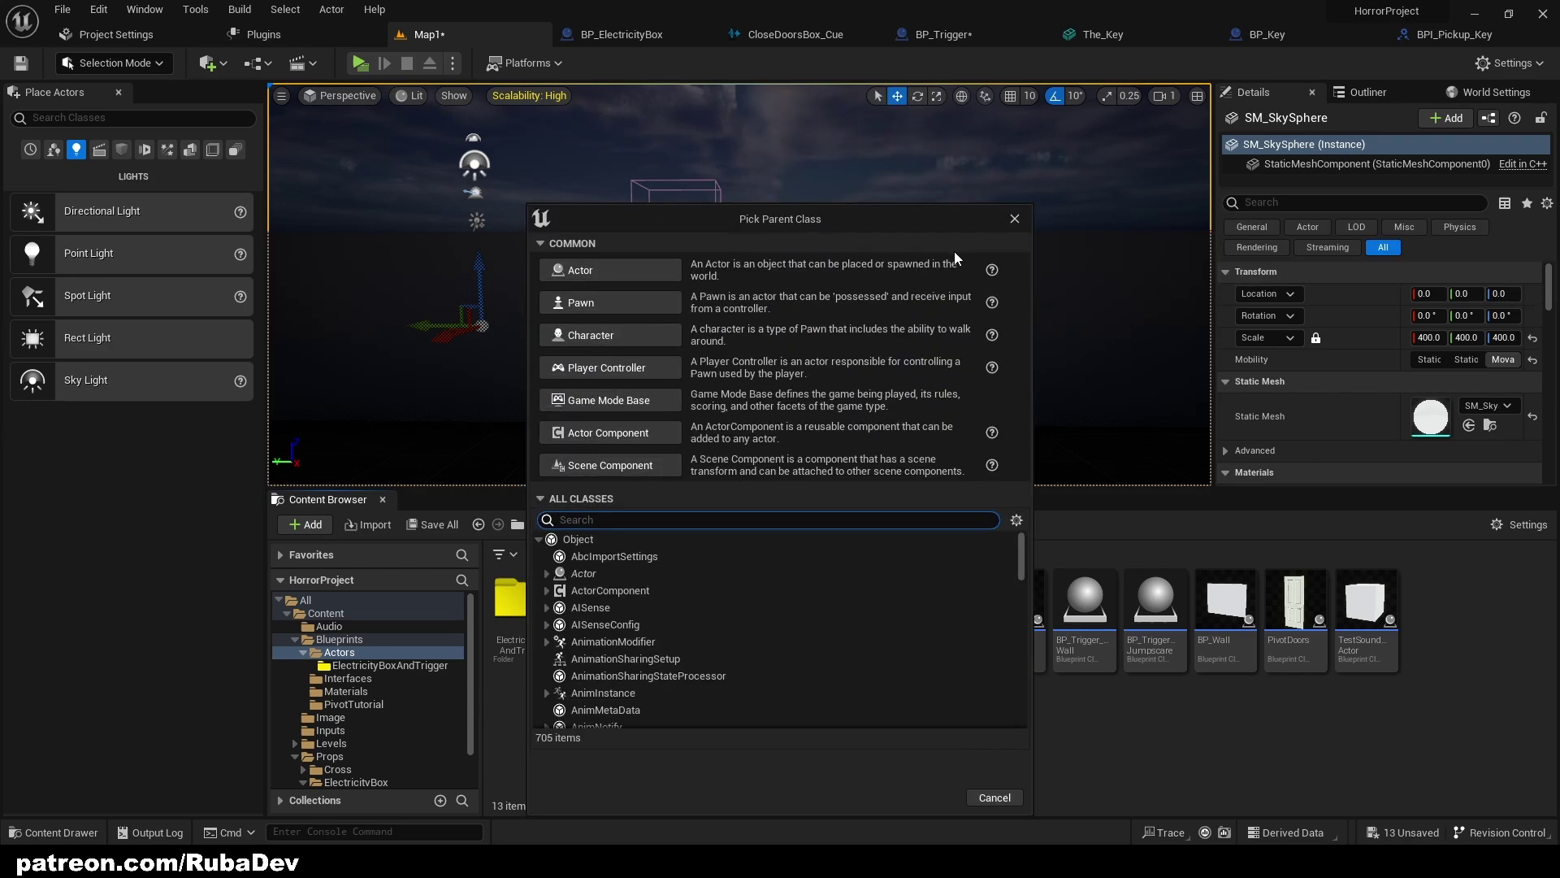
pyautogui.click(647, 270)
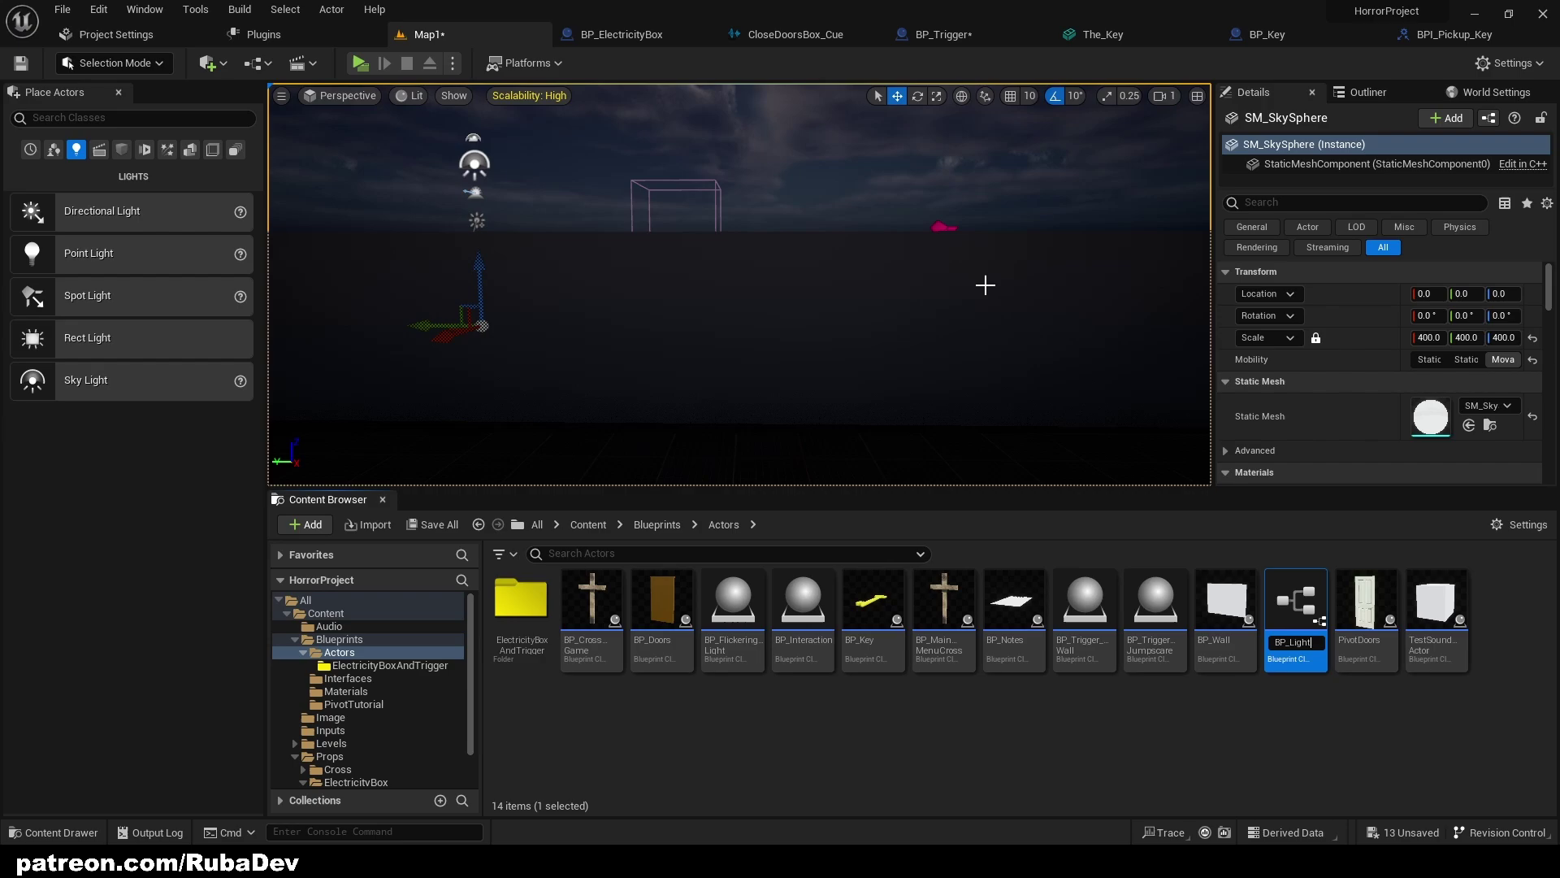
pyautogui.press('Return')
pyautogui.doubleClick(940, 611)
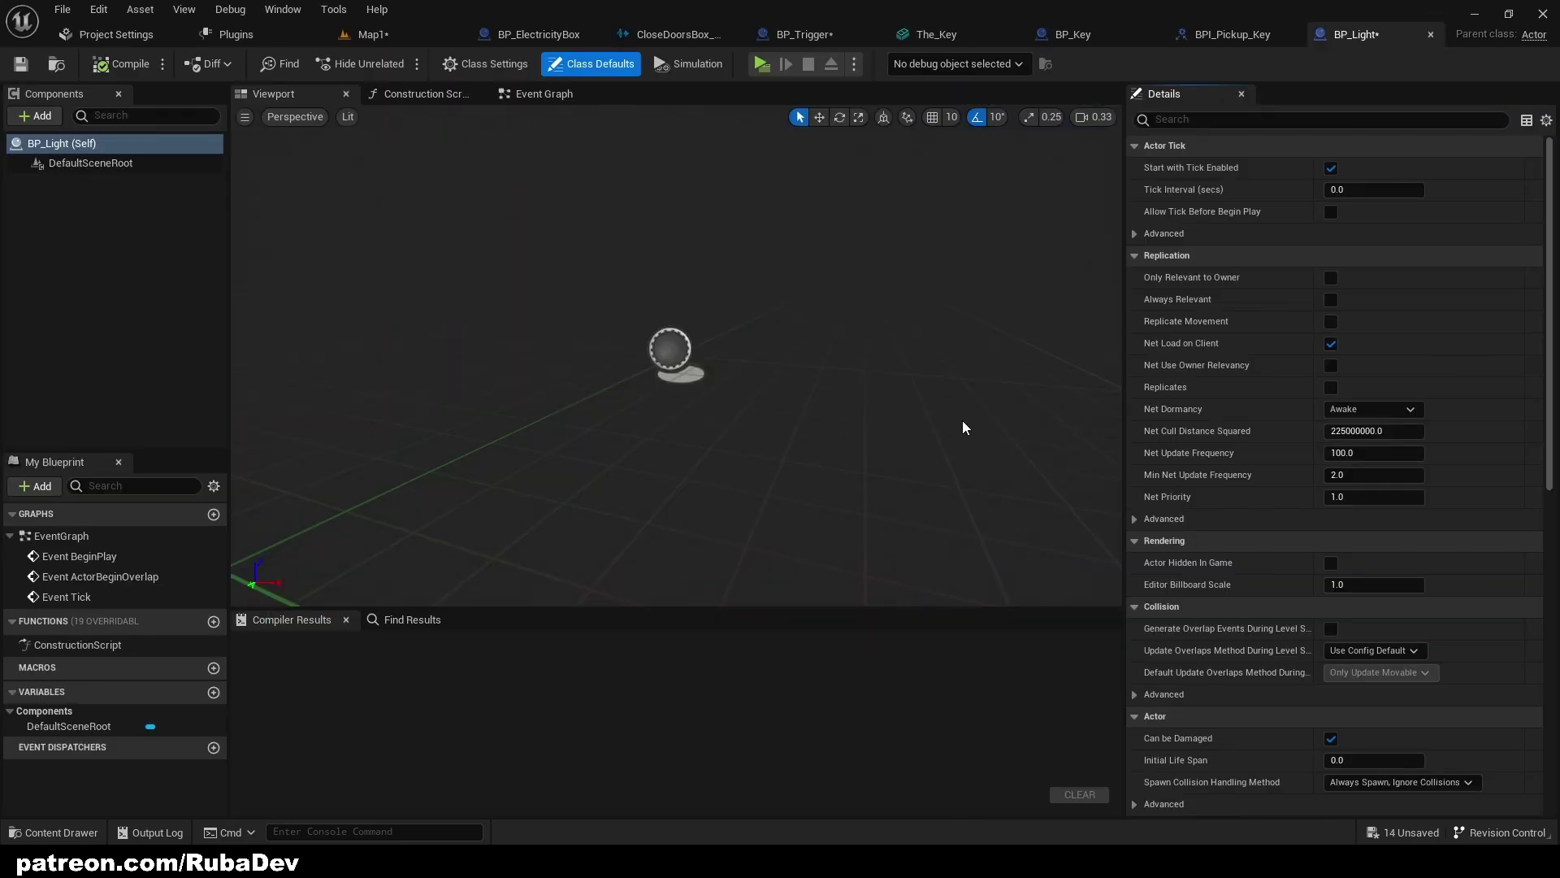
# Add a Point Light component to BP_Light and name it LightSource
pyautogui.click(35, 116)
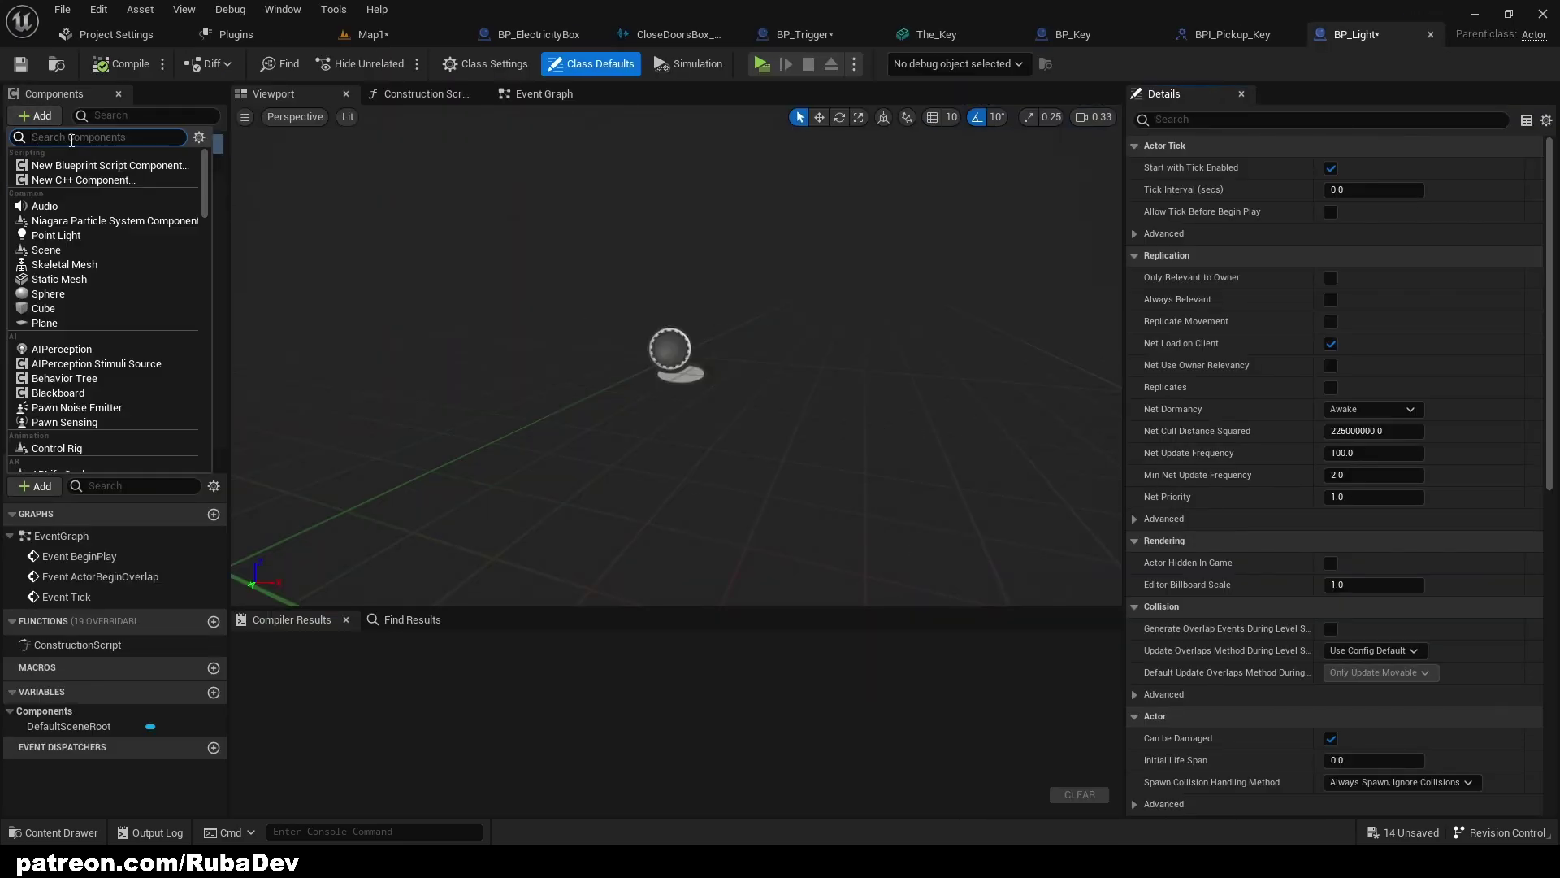
pyautogui.click(57, 238)
pyautogui.press('Return')
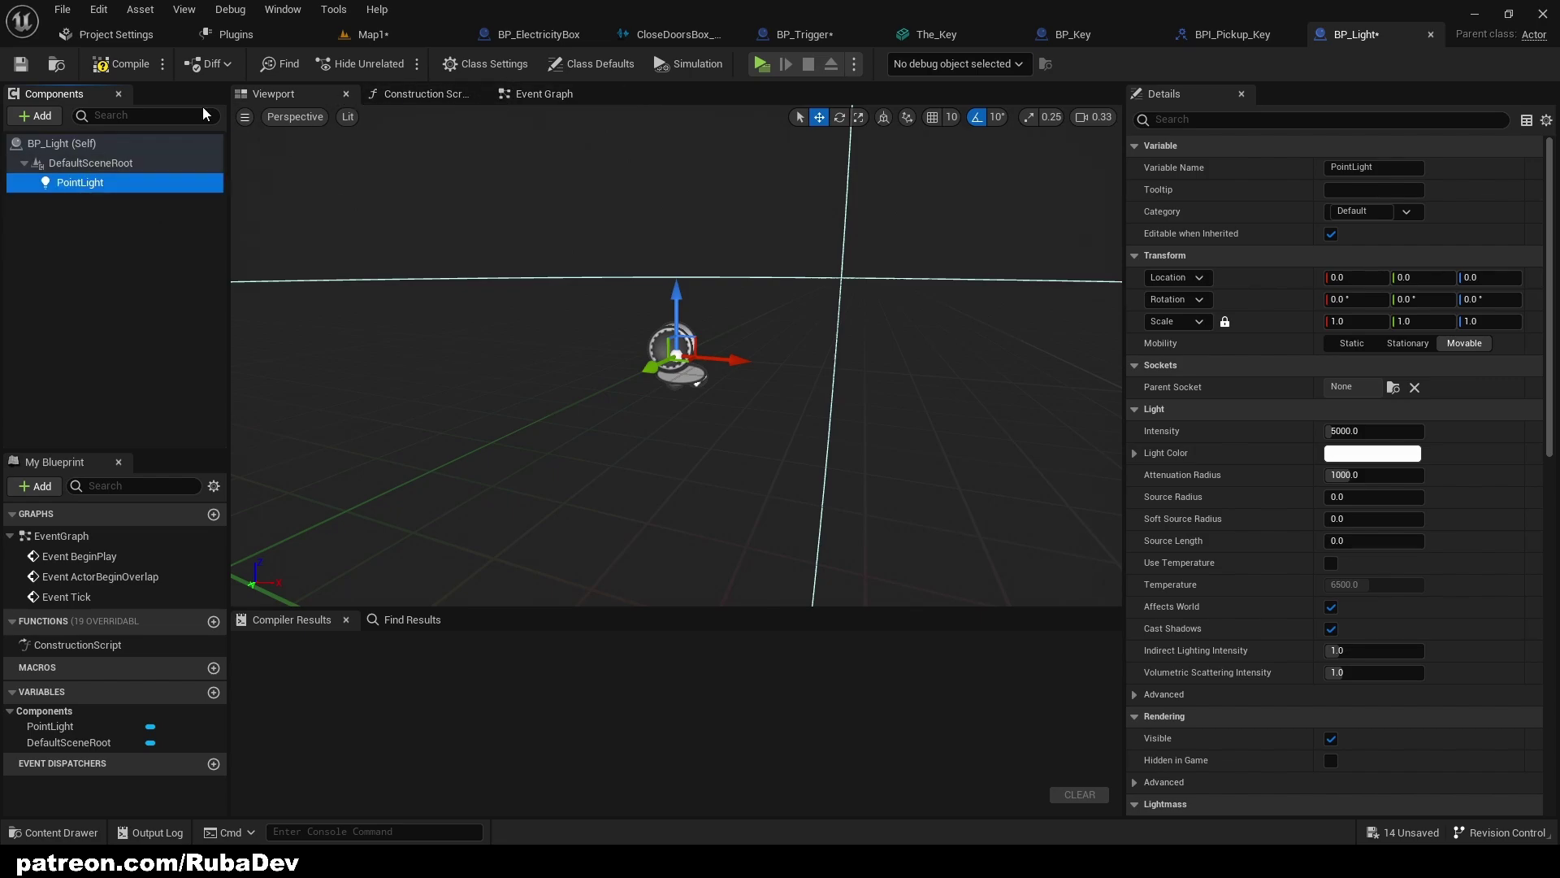
pyautogui.click(103, 189)
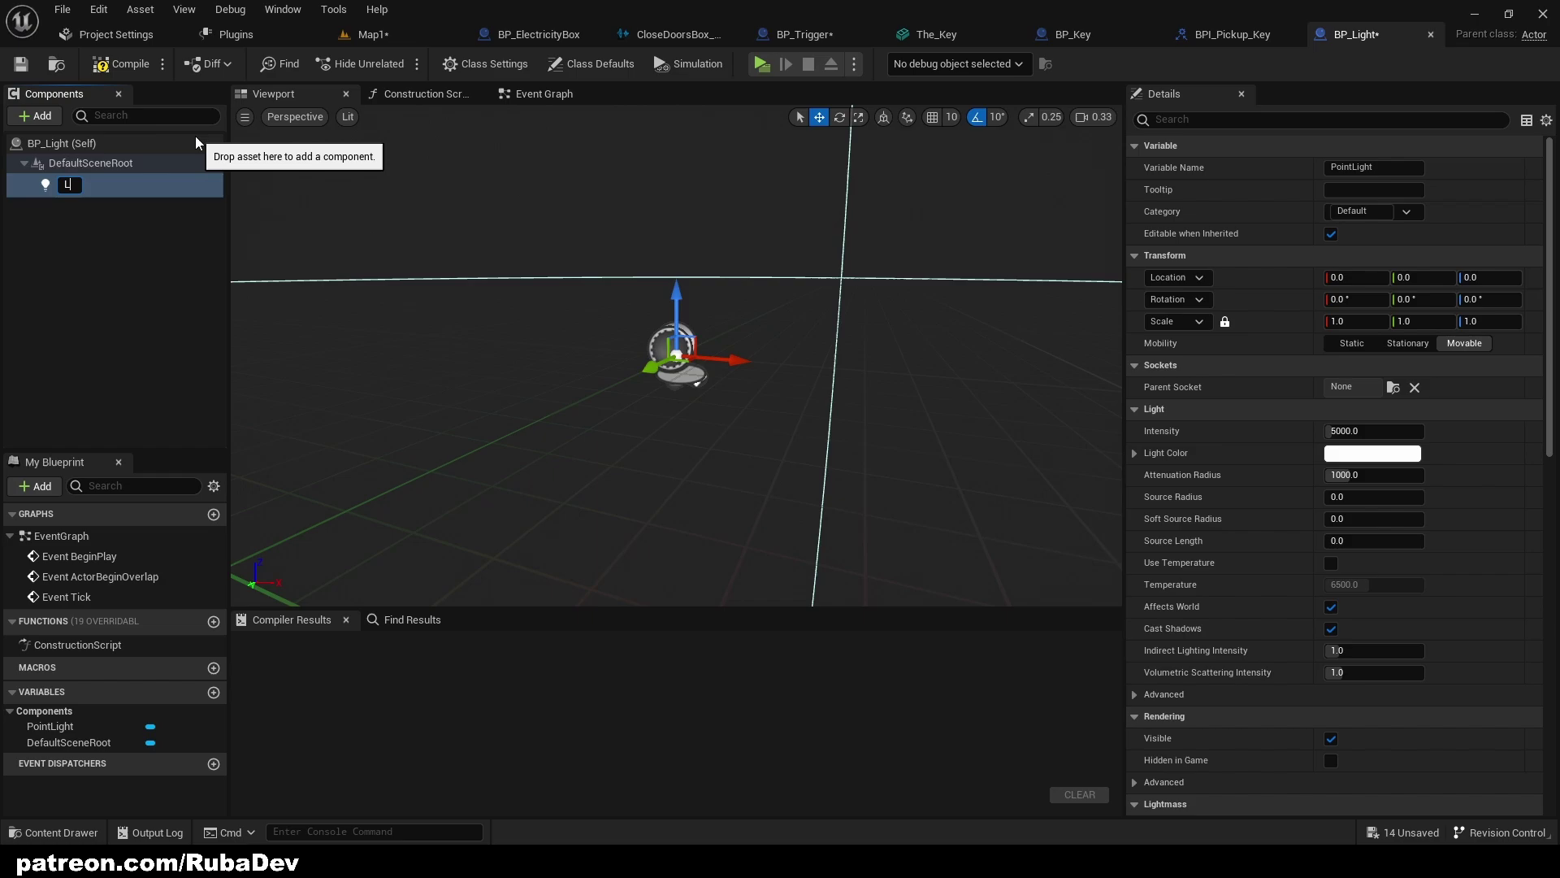
pyautogui.write('LightSource')
pyautogui.press('Return')
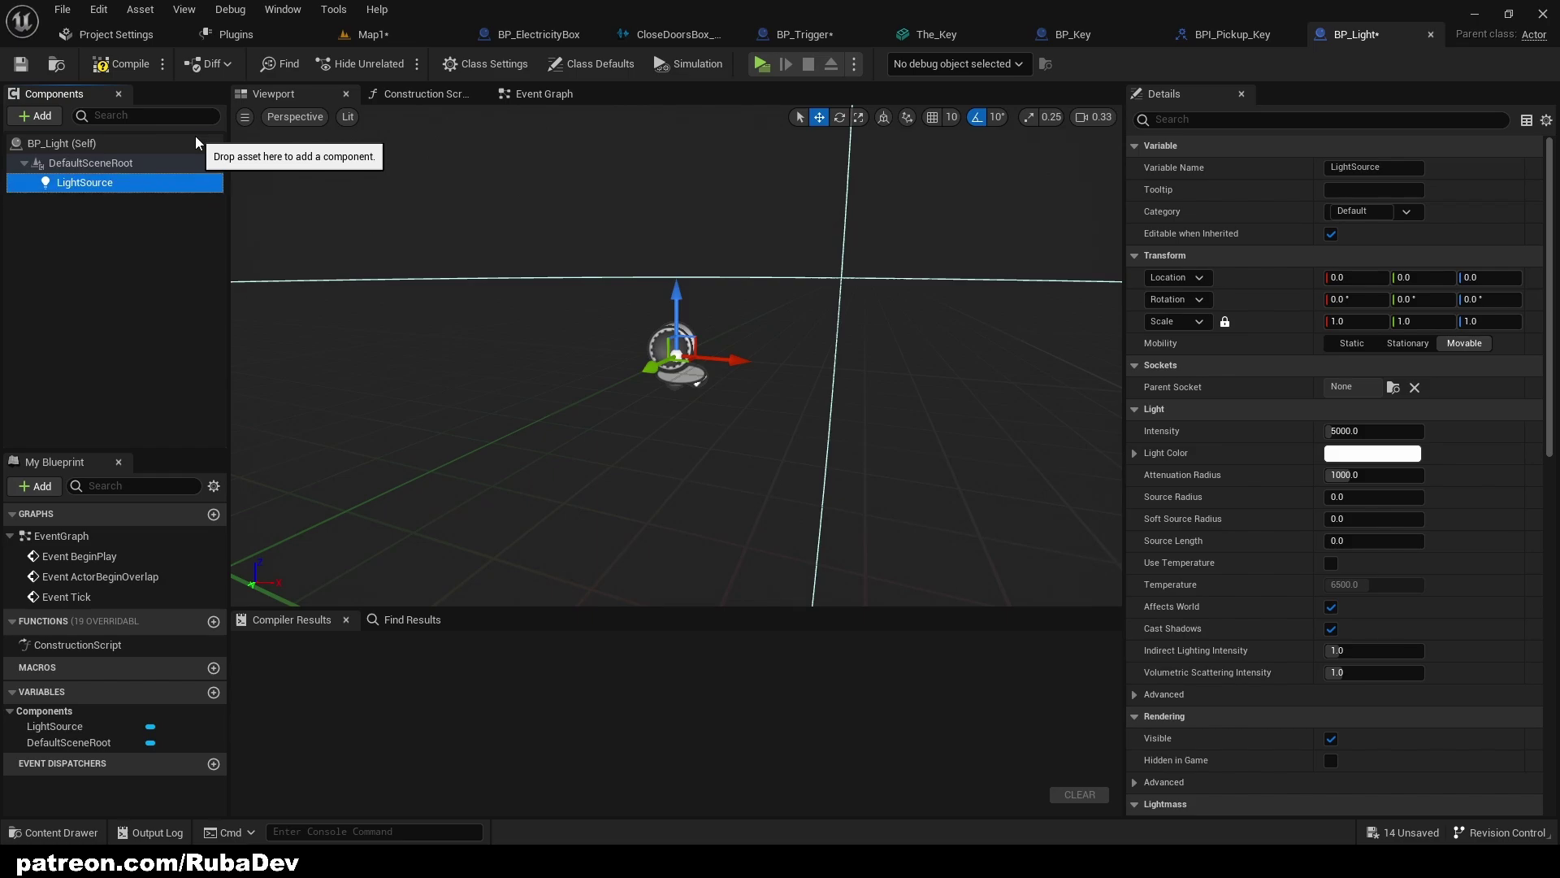
# Disable the Visible property of the LightSource component and compile the blueprint
pyautogui.moveTo(470, 292); pyautogui.dragTo(437, 266, button='right')
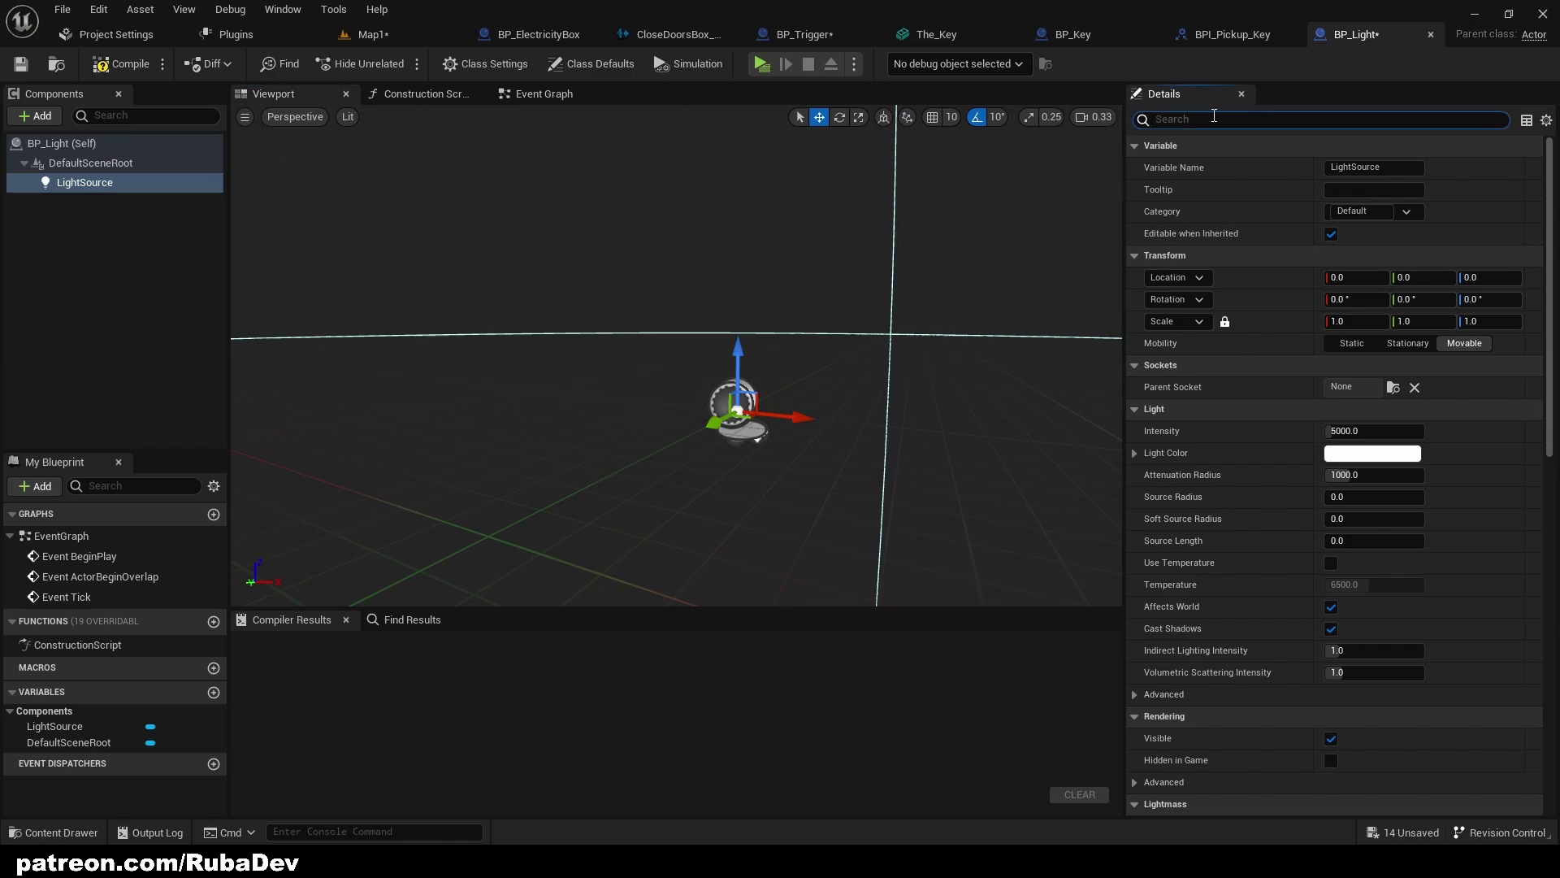
pyautogui.click(1188, 119)
pyautogui.write('vus')
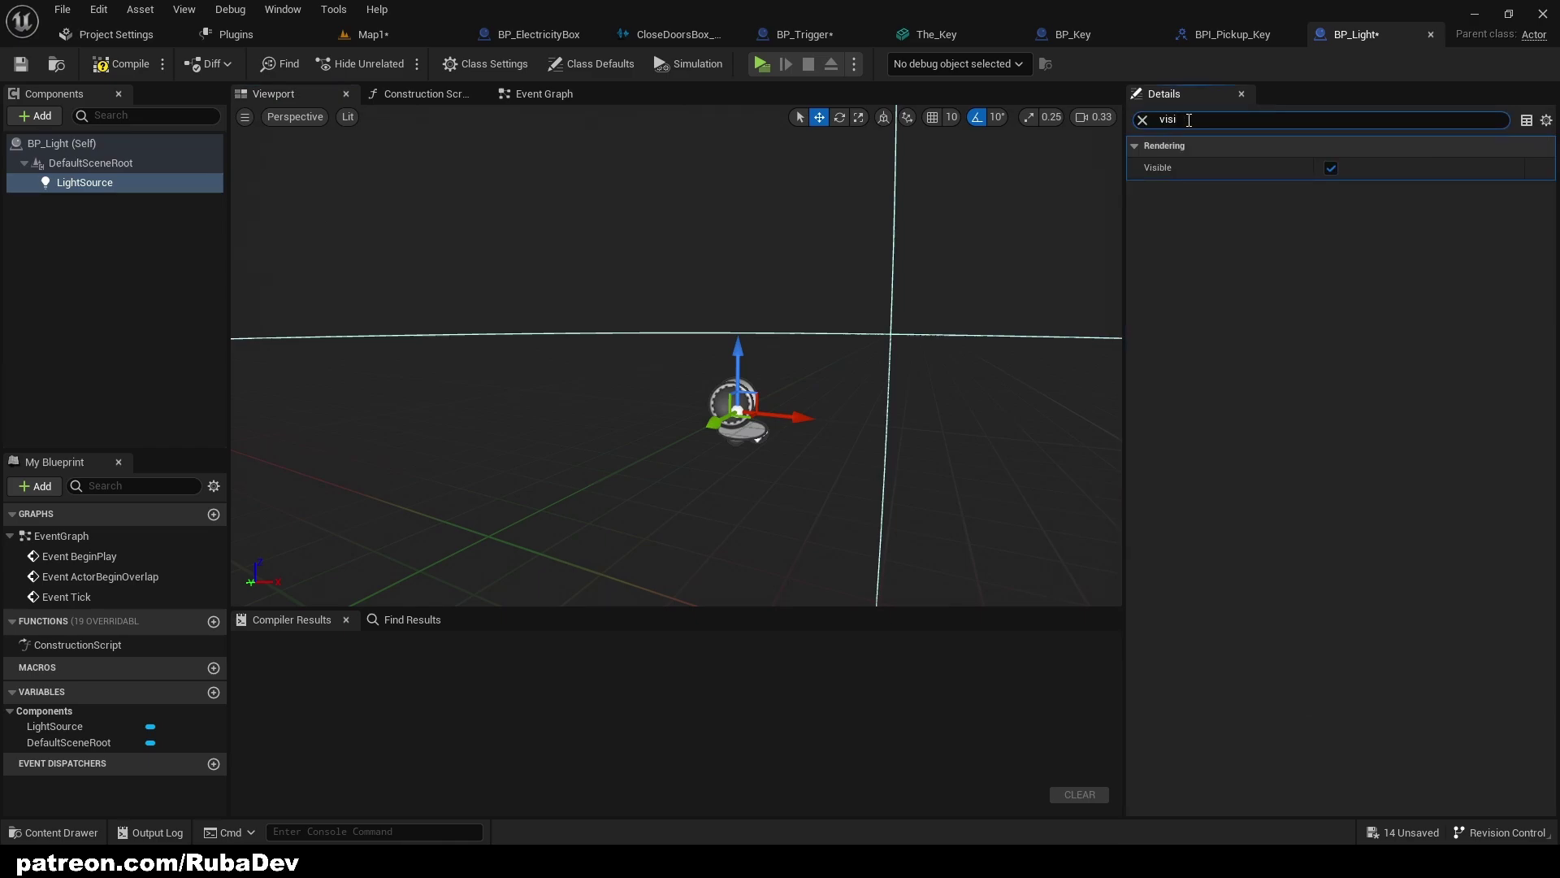
pyautogui.click(1331, 168)
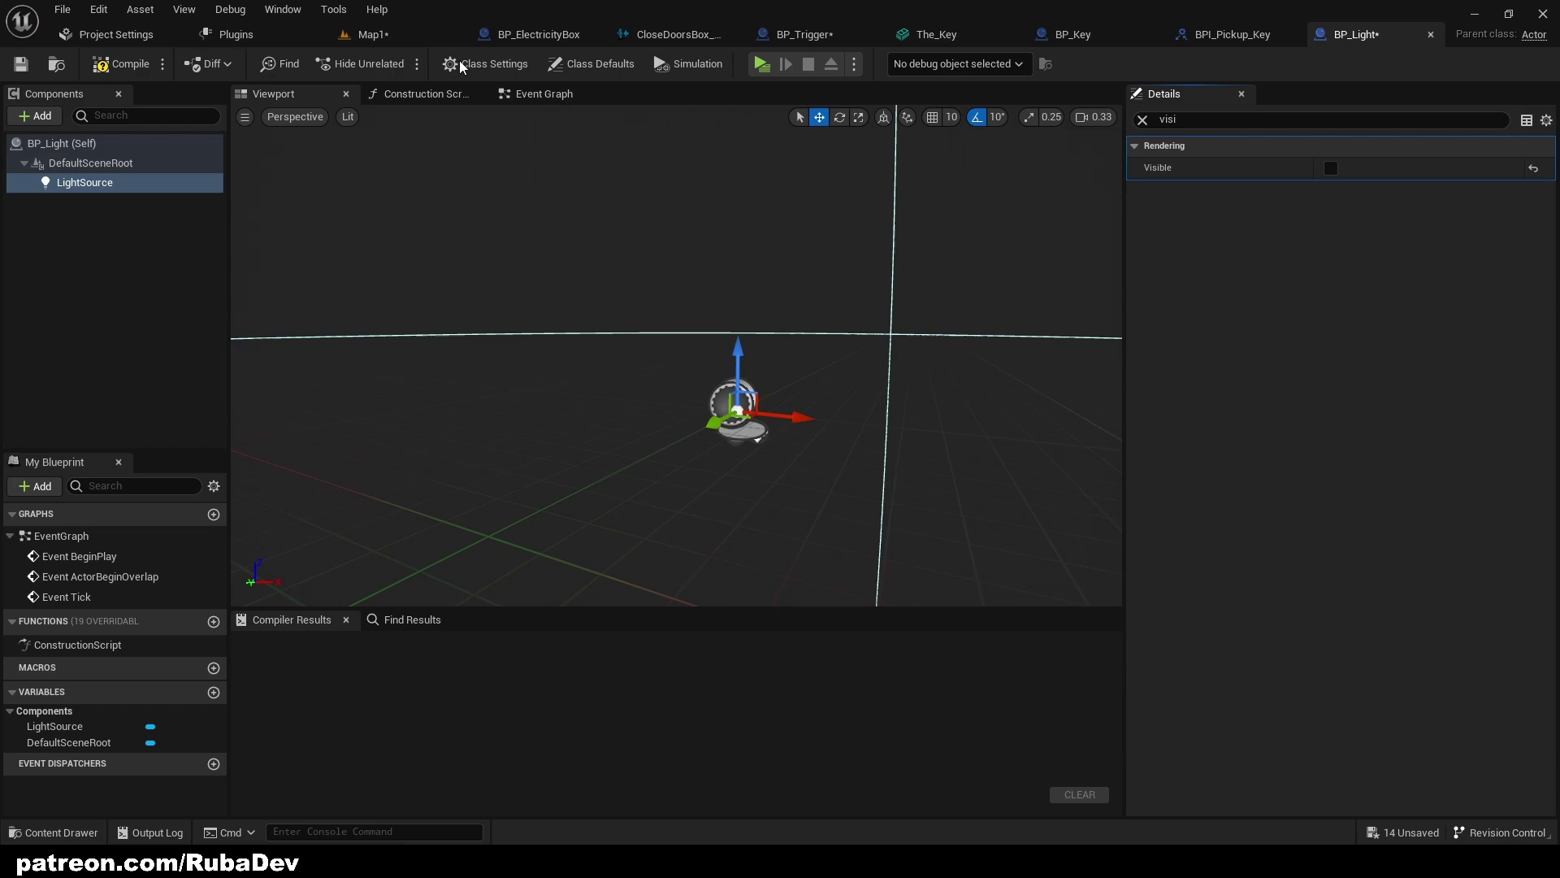
pyautogui.click(122, 63)
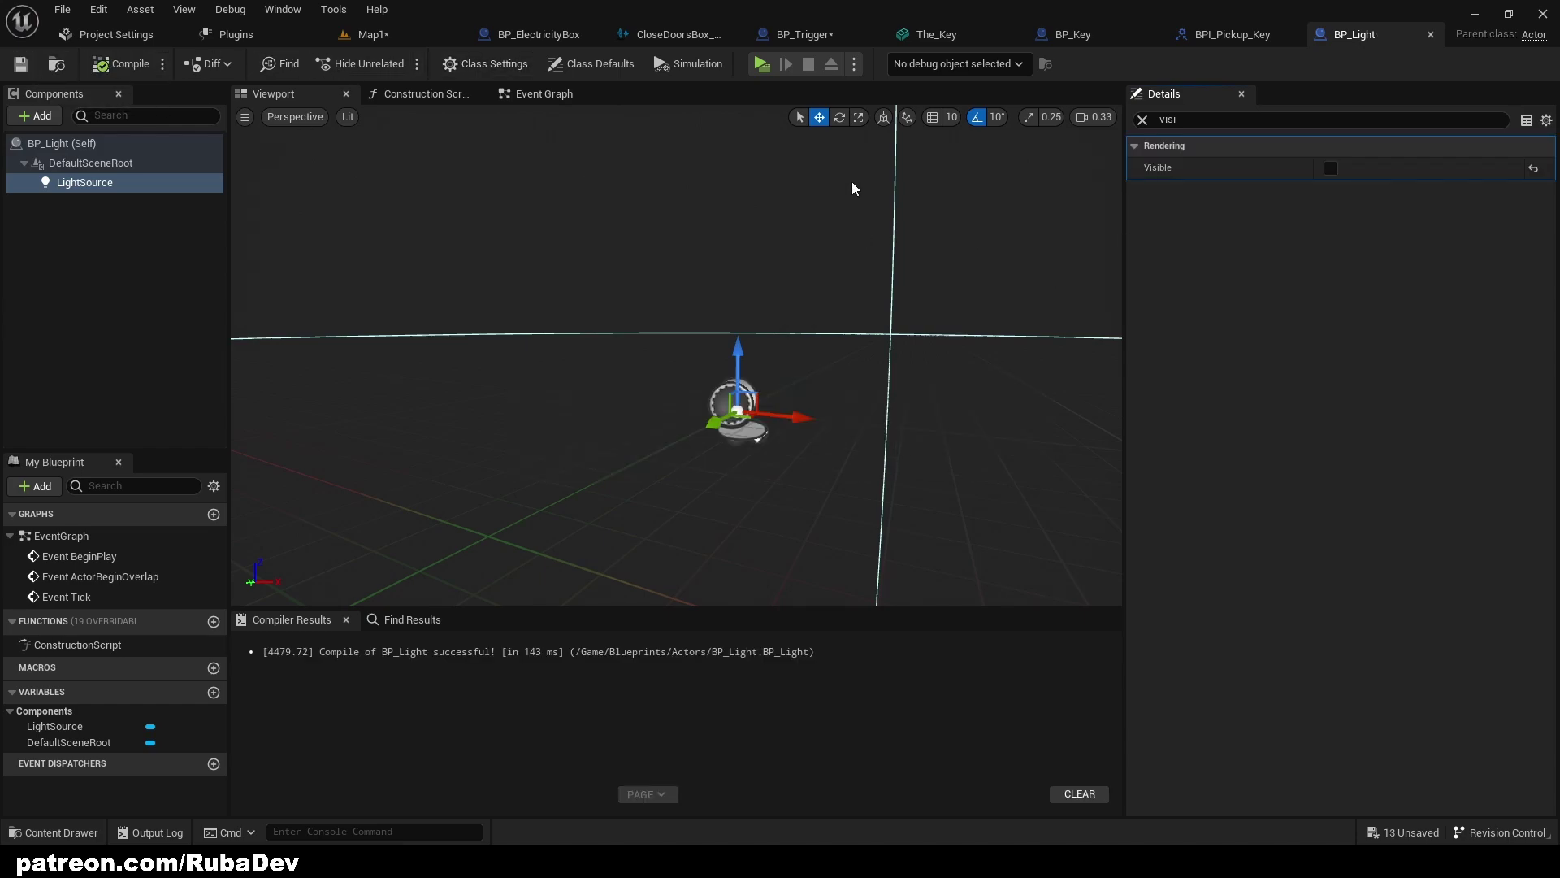
# Add a function named TurnOnLight to the BP_Light blueprint
pyautogui.click(536, 94)
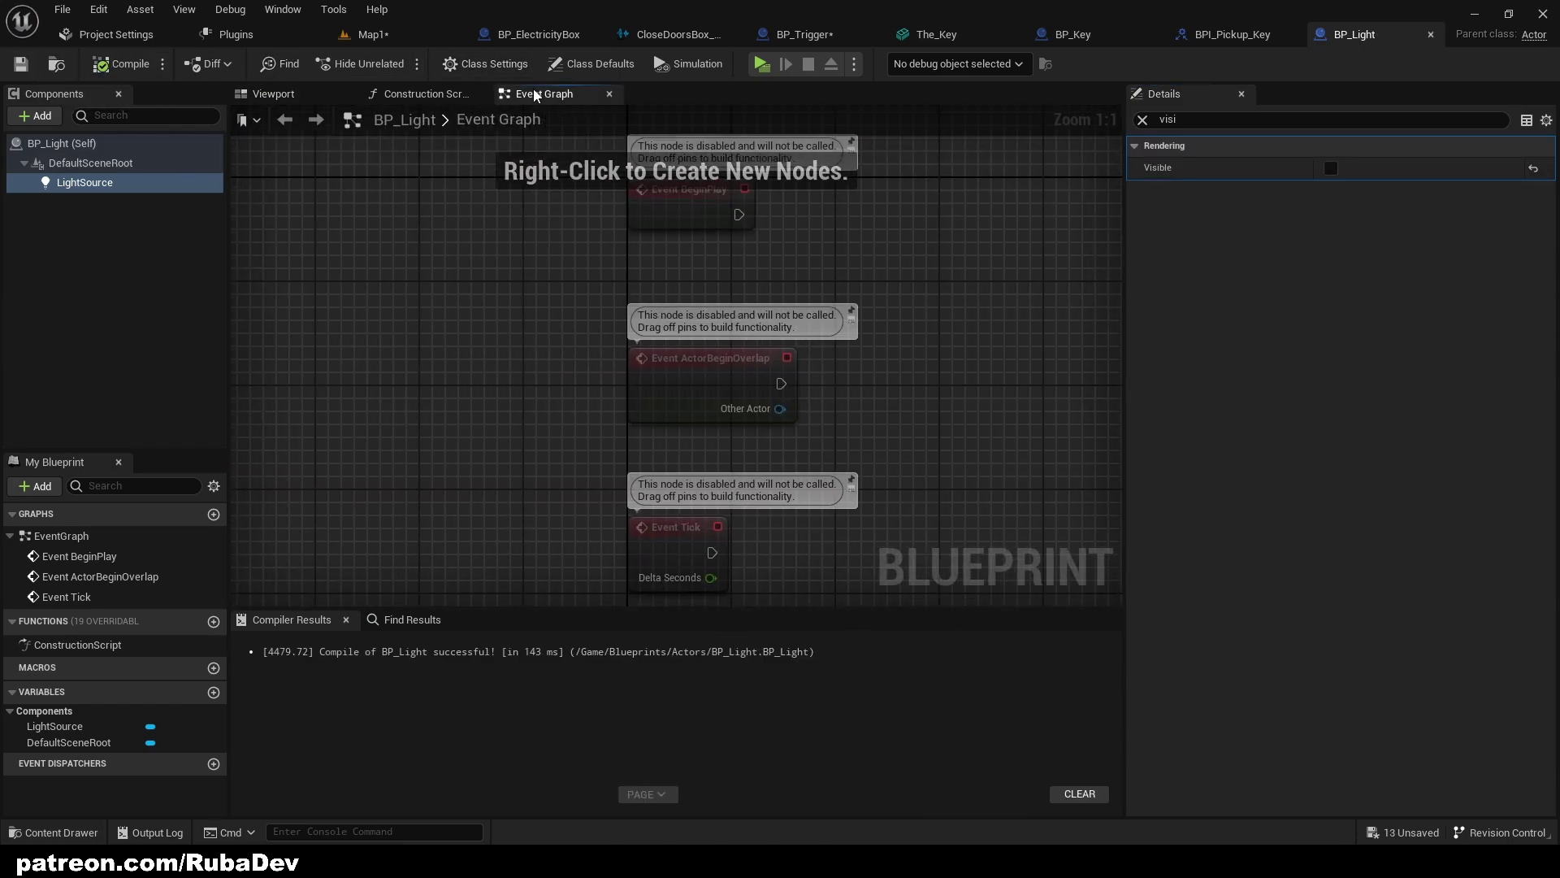
pyautogui.moveTo(691, 284); pyautogui.dragTo(675, 159, button='right')
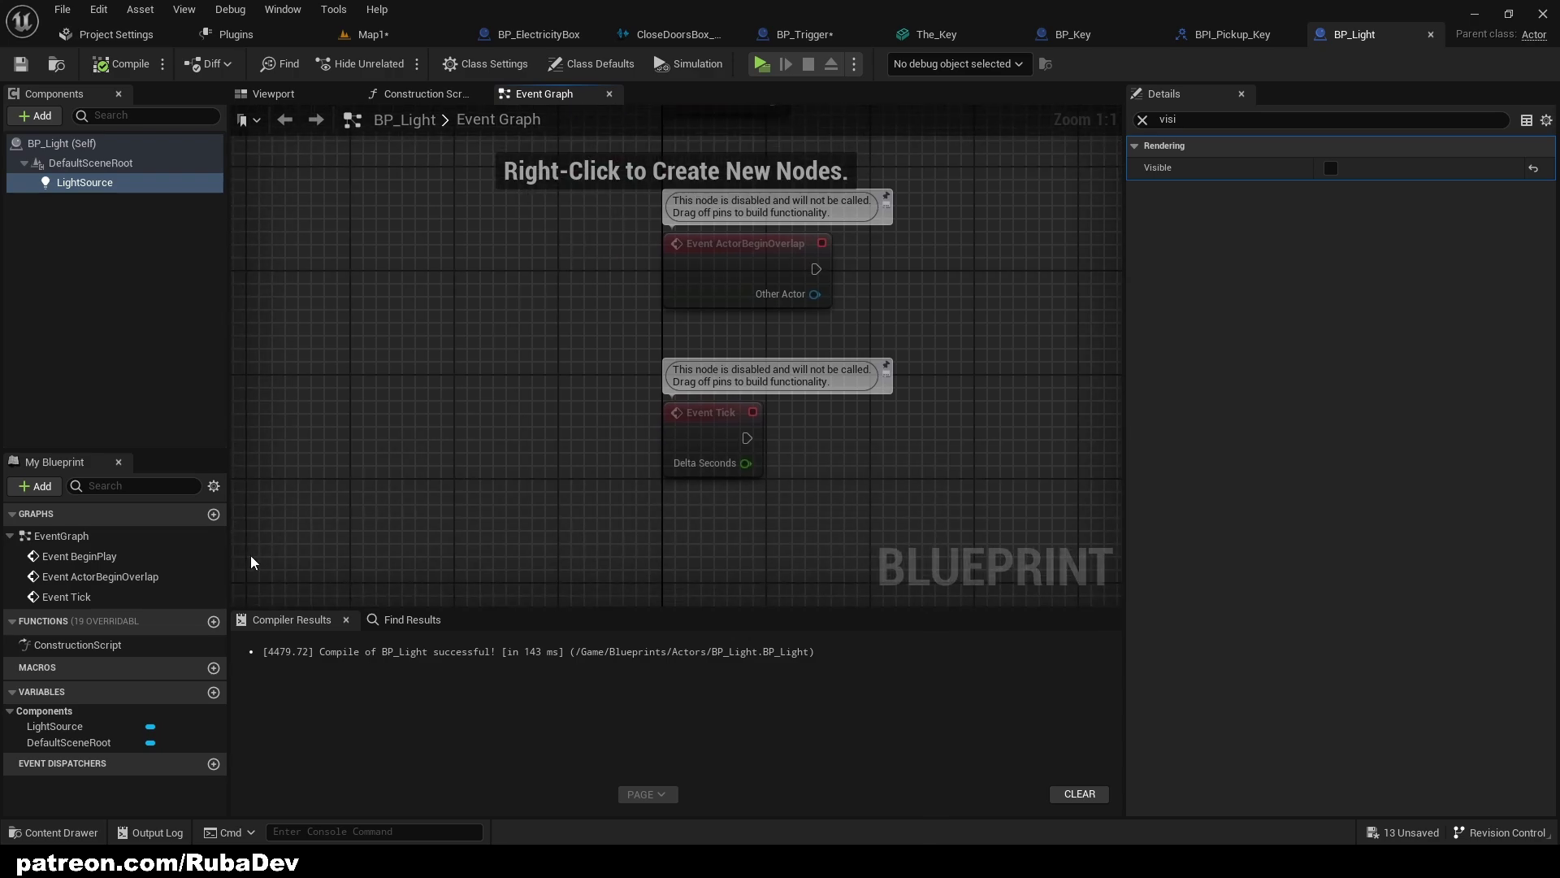
pyautogui.click(214, 623)
pyautogui.write('T')
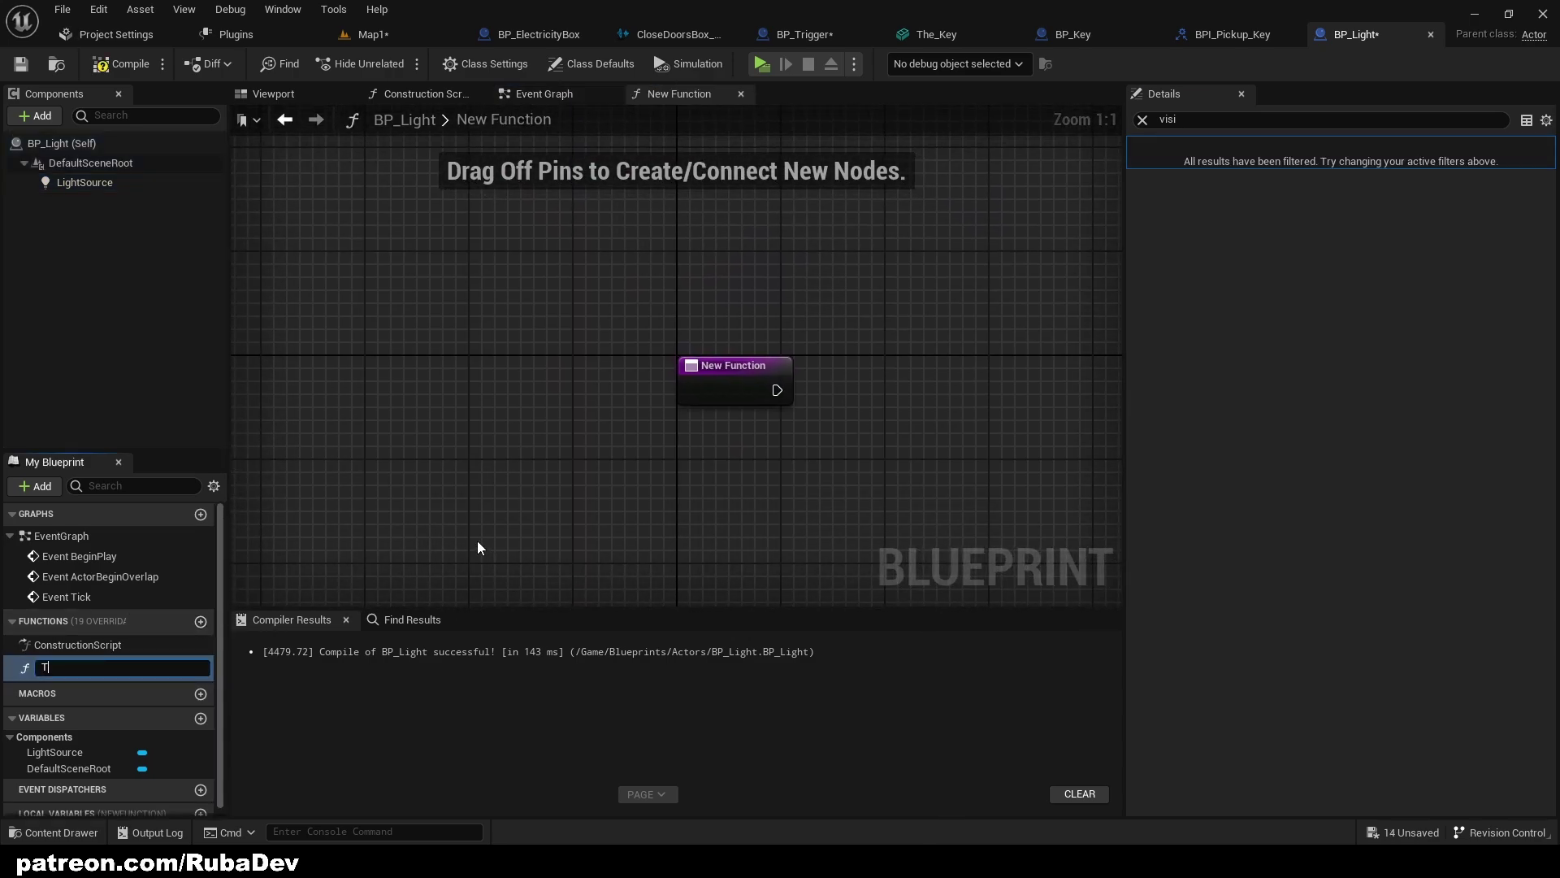
pyautogui.write('urnOnLight')
pyautogui.press('Return')
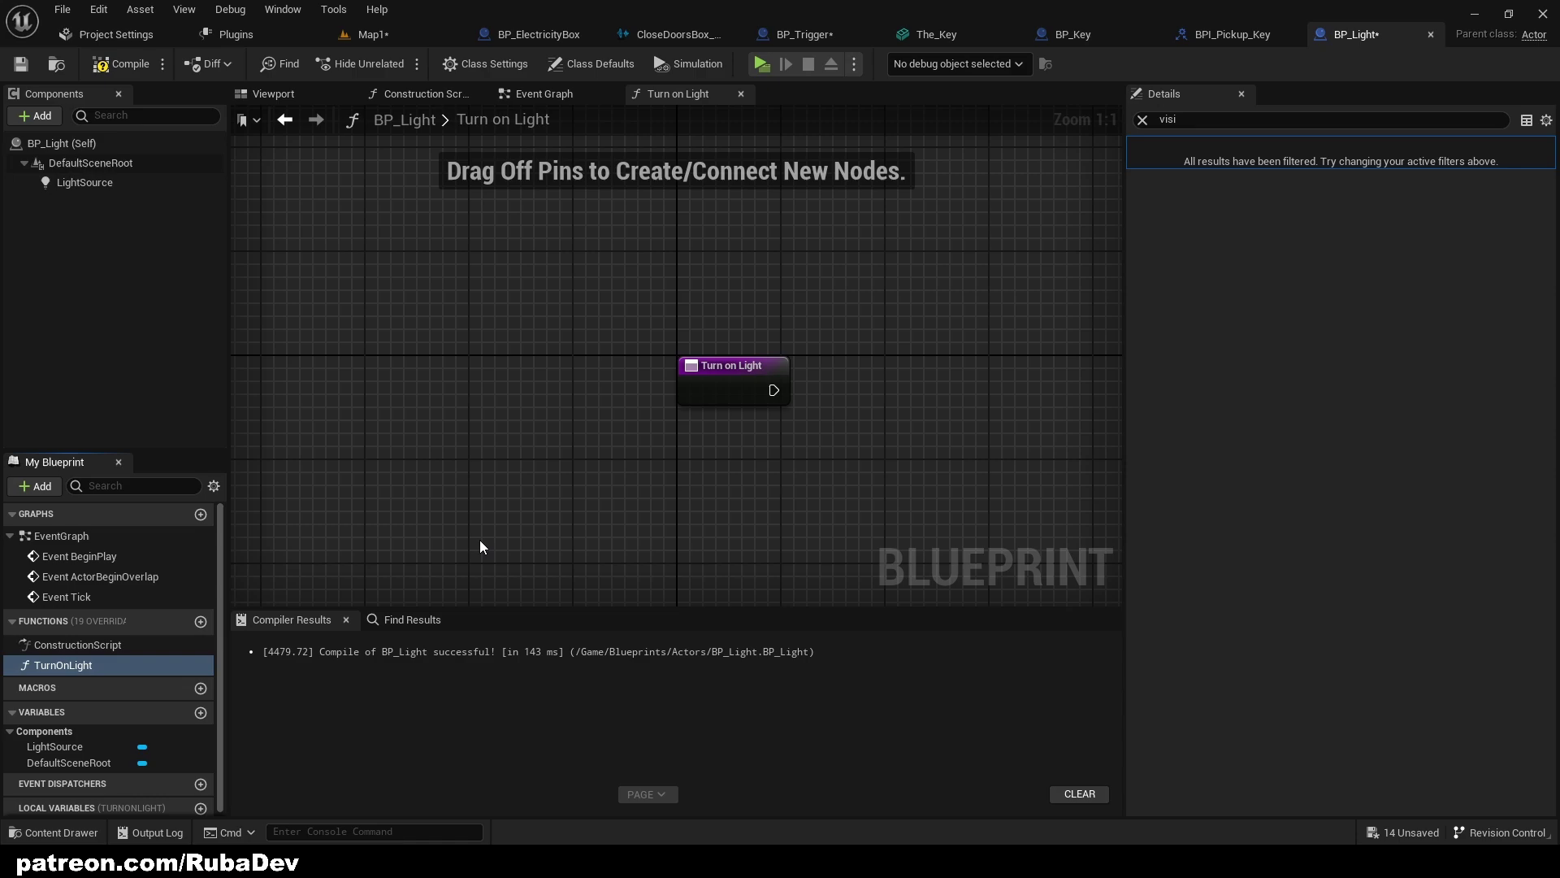
# Add a second function named TurnOffLight to the blueprint
pyautogui.click(200, 621)
pyautogui.write('TurnOf')
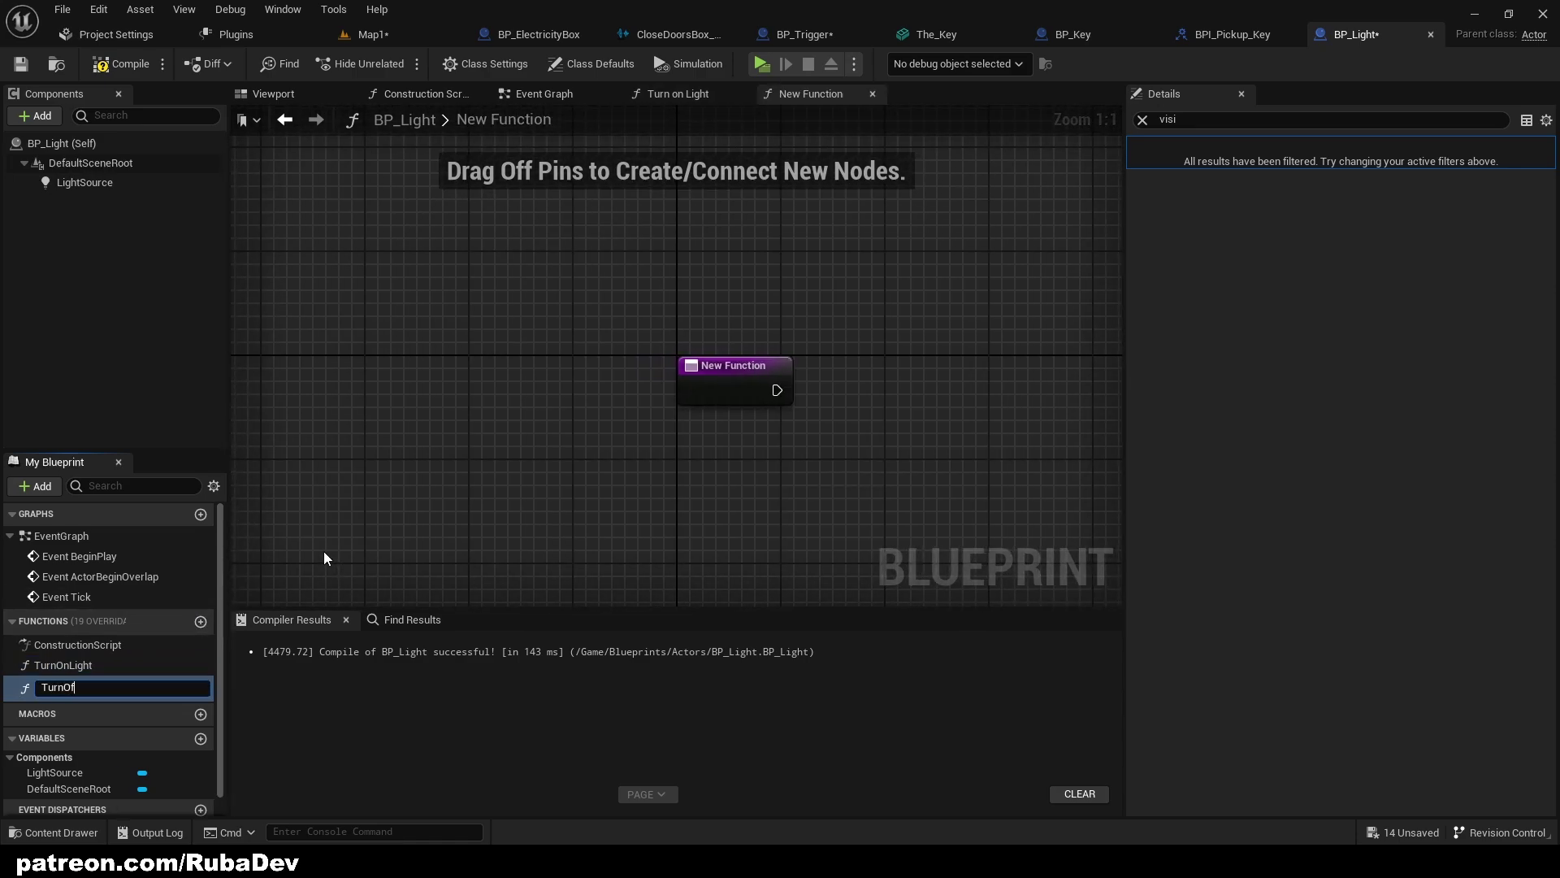
pyautogui.write('fLight')
pyautogui.press('Return')
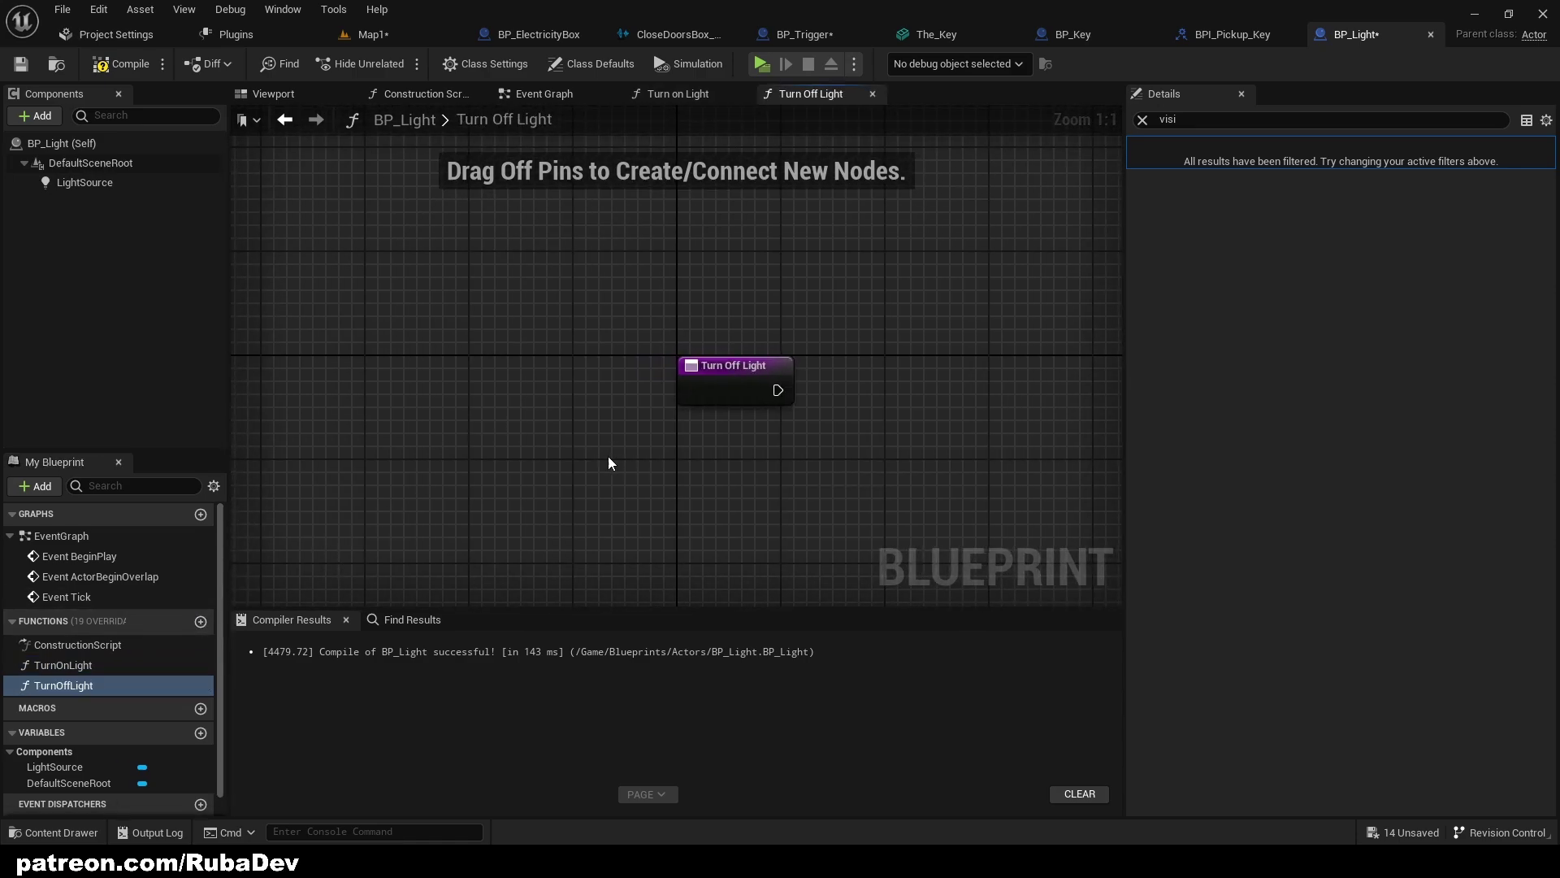
pyautogui.moveTo(608, 459); pyautogui.dragTo(395, 429, button='right')
# In TurnOnLight, add a Set Visibility node targeting LightSource, connect it to the function entry and enable New Visibility
pyautogui.doubleClick(43, 666)
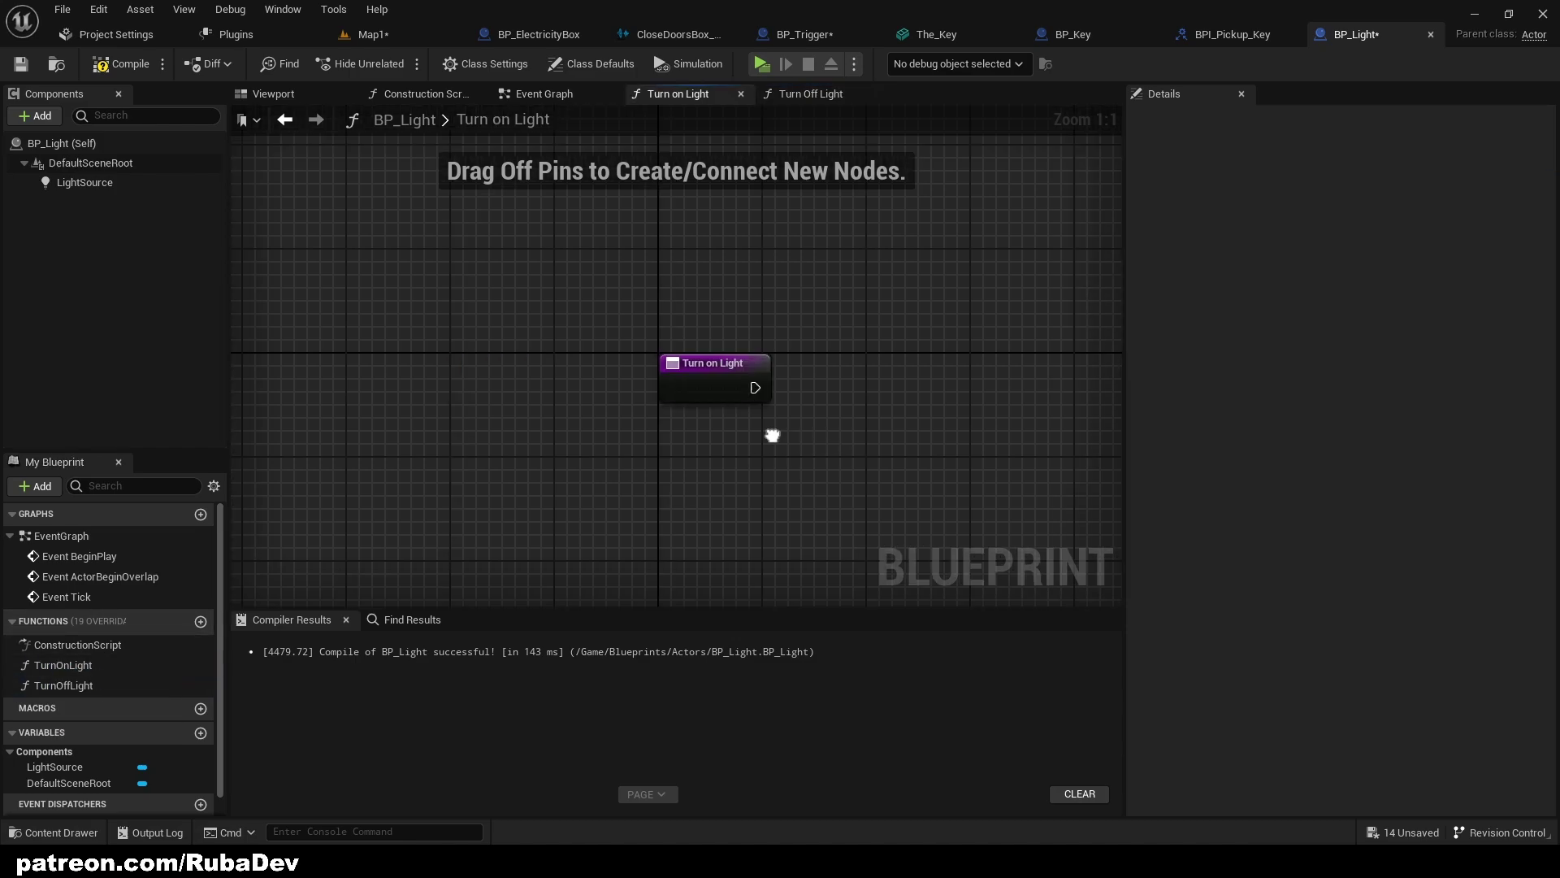
pyautogui.moveTo(81, 182); pyautogui.dragTo(957, 379)
pyautogui.write('set visibility')
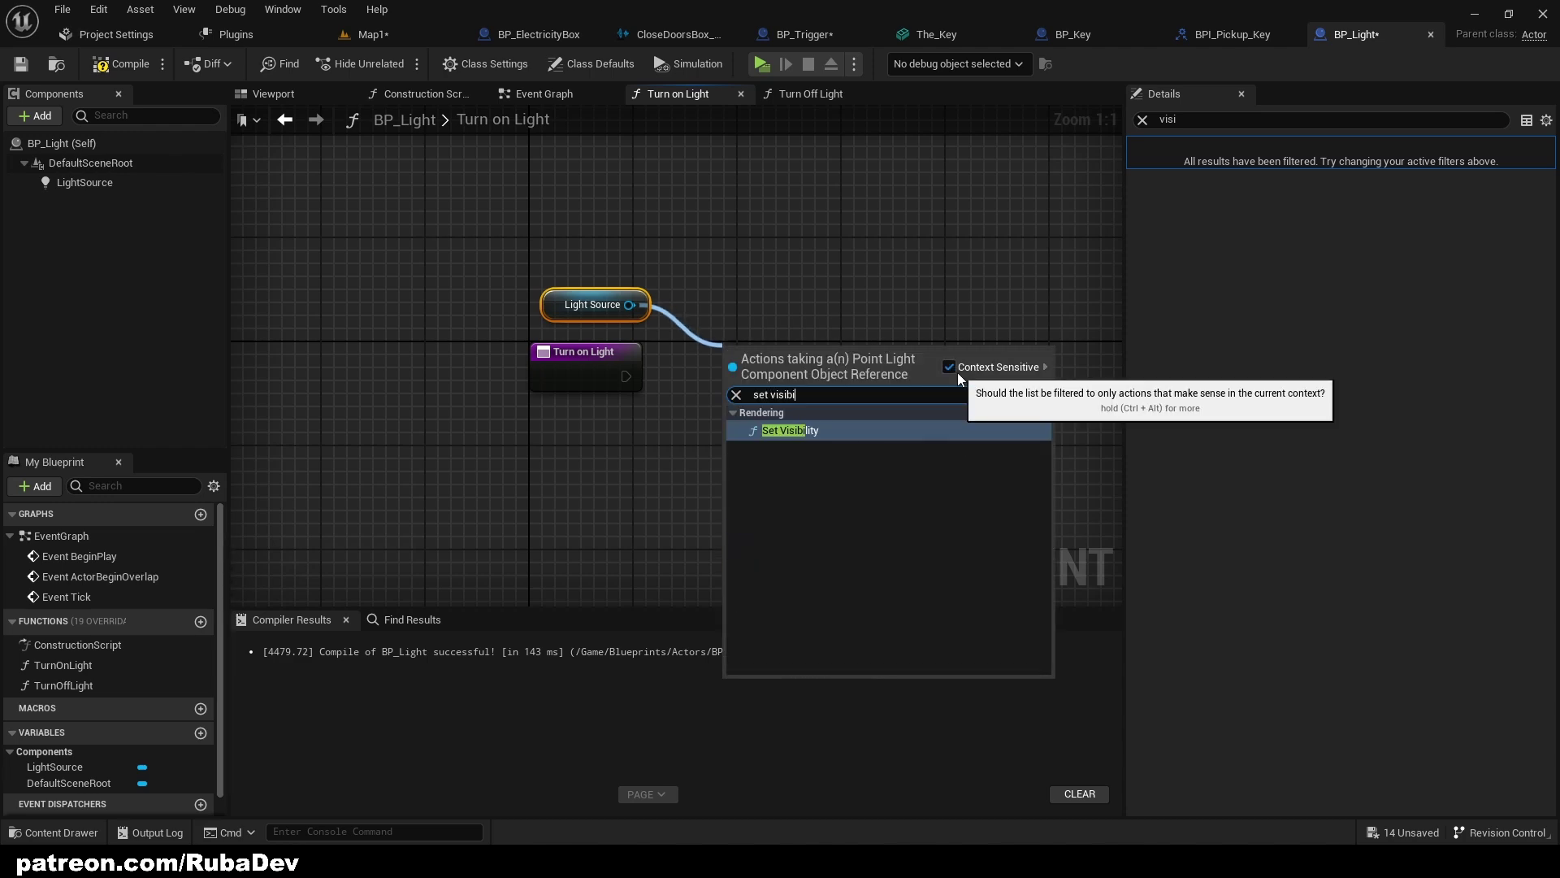
pyautogui.press('Return')
pyautogui.moveTo(732, 378); pyautogui.dragTo(628, 377)
pyautogui.moveTo(981, 378)
pyautogui.mouseDown()
pyautogui.moveTo(996, 376)
pyautogui.moveTo(984, 362)
pyautogui.mouseUp()
pyautogui.moveTo(982, 334); pyautogui.dragTo(807, 279, button='right')
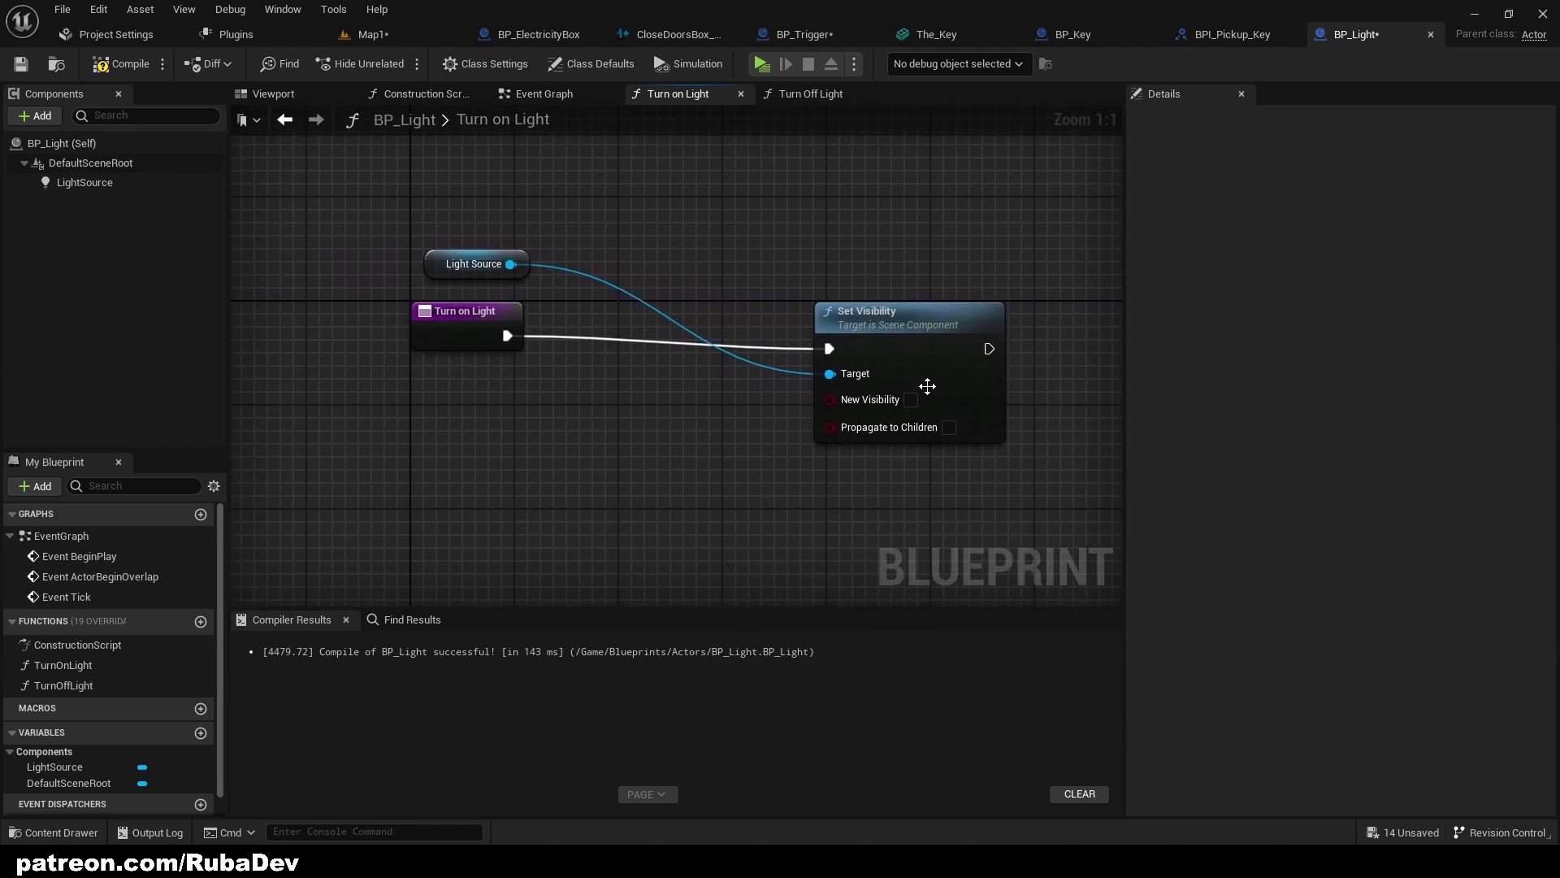
pyautogui.click(911, 399)
pyautogui.moveTo(431, 268); pyautogui.dragTo(826, 300)
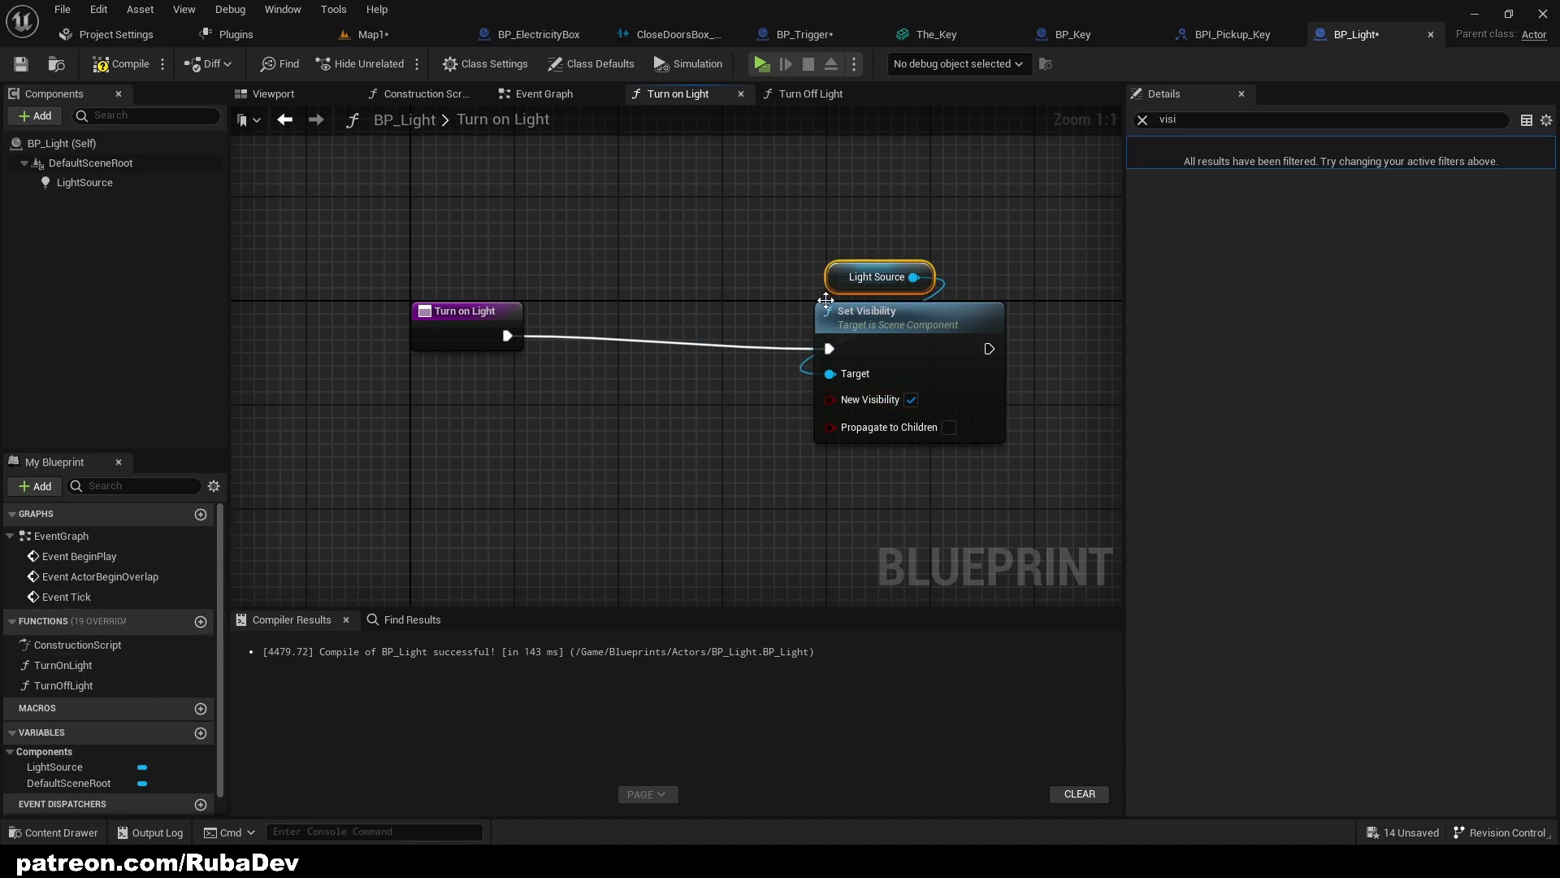
# Paste the Light Source and Set Visibility nodes into TurnOffLight, connect them to the function entry and disable New Visibility
pyautogui.doubleClick(129, 685)
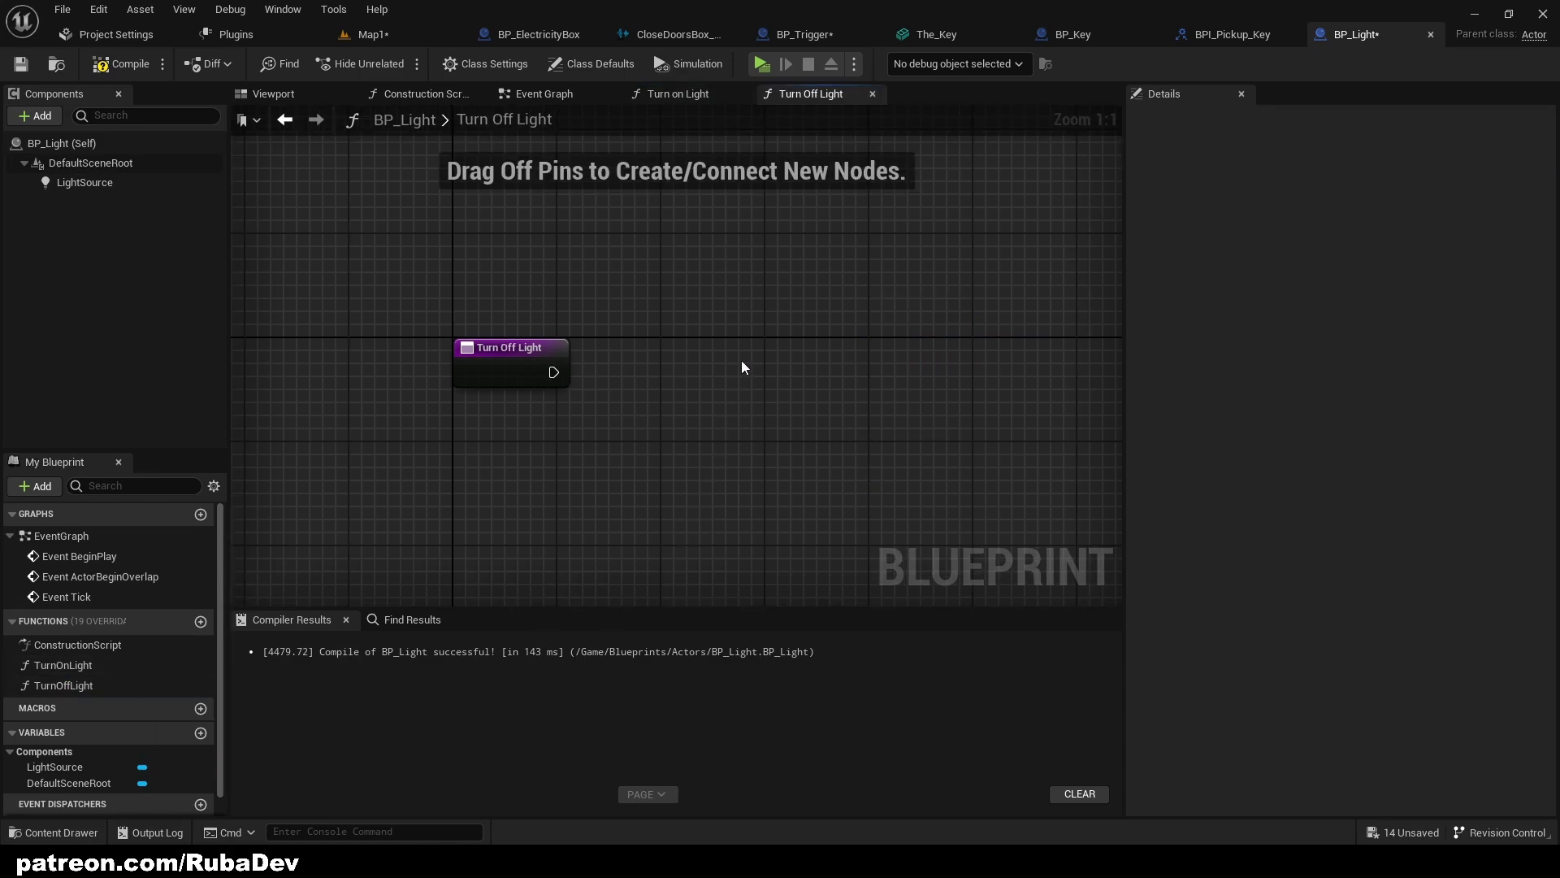
pyautogui.hotkey('ctrl', 'v')
pyautogui.moveTo(780, 385); pyautogui.dragTo(554, 374)
pyautogui.click(517, 367)
pyautogui.press('q')
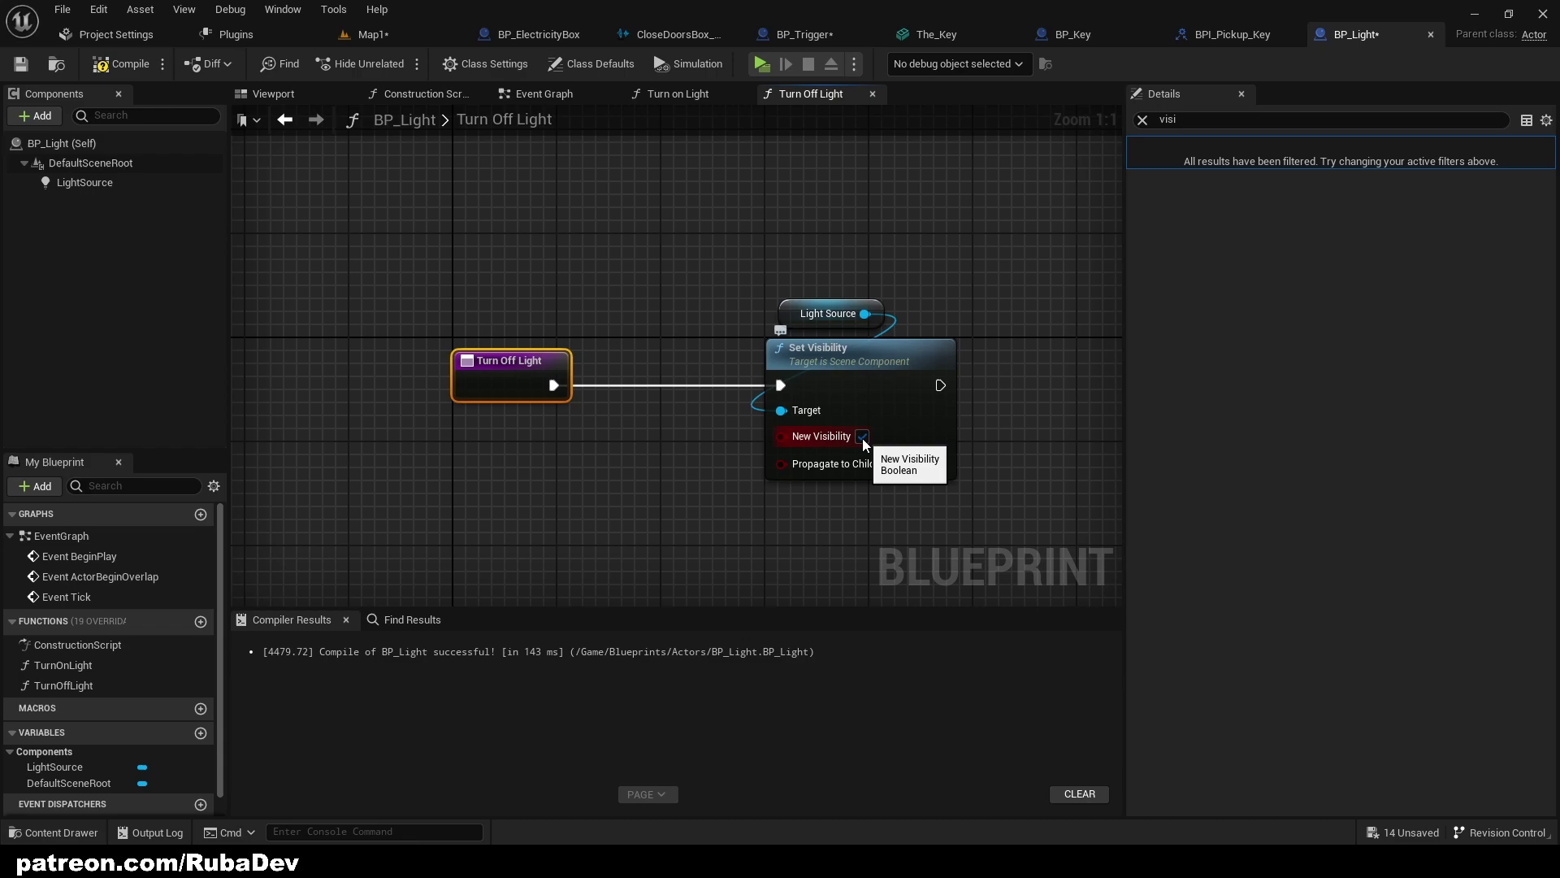
pyautogui.click(863, 438)
pyautogui.moveTo(866, 485); pyautogui.dragTo(714, 450, button='right')
pyautogui.moveTo(755, 481); pyautogui.dragTo(564, 263)
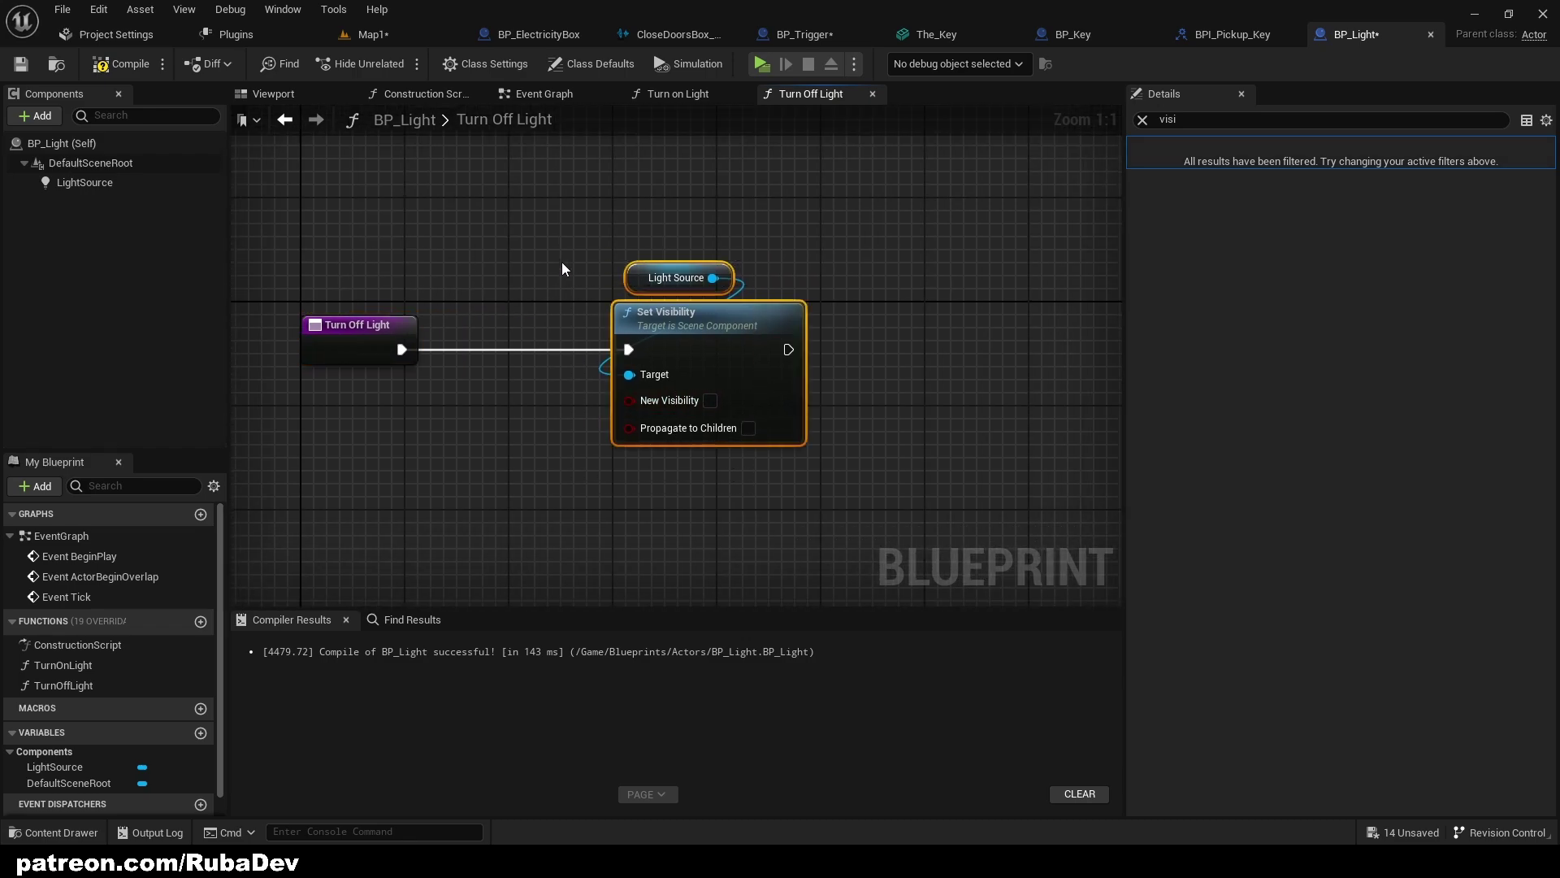
pyautogui.moveTo(721, 332); pyautogui.dragTo(825, 331)
# Add a Boolean variable named bIsLightOn? to the blueprint
pyautogui.click(200, 732)
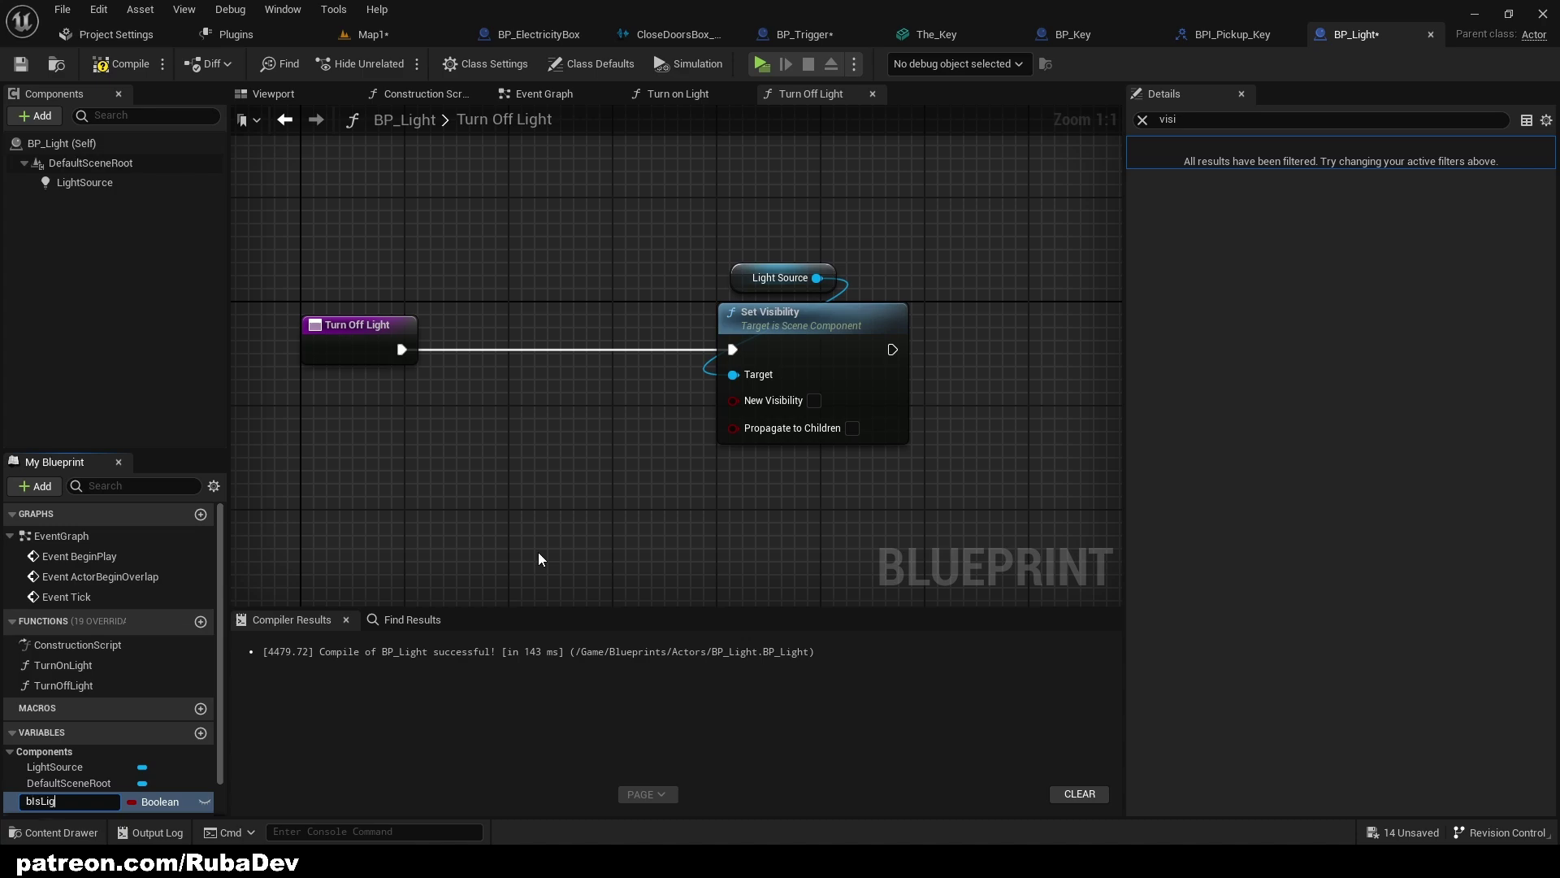
pyautogui.write('bIsLightOn?')
pyautogui.press('Return')
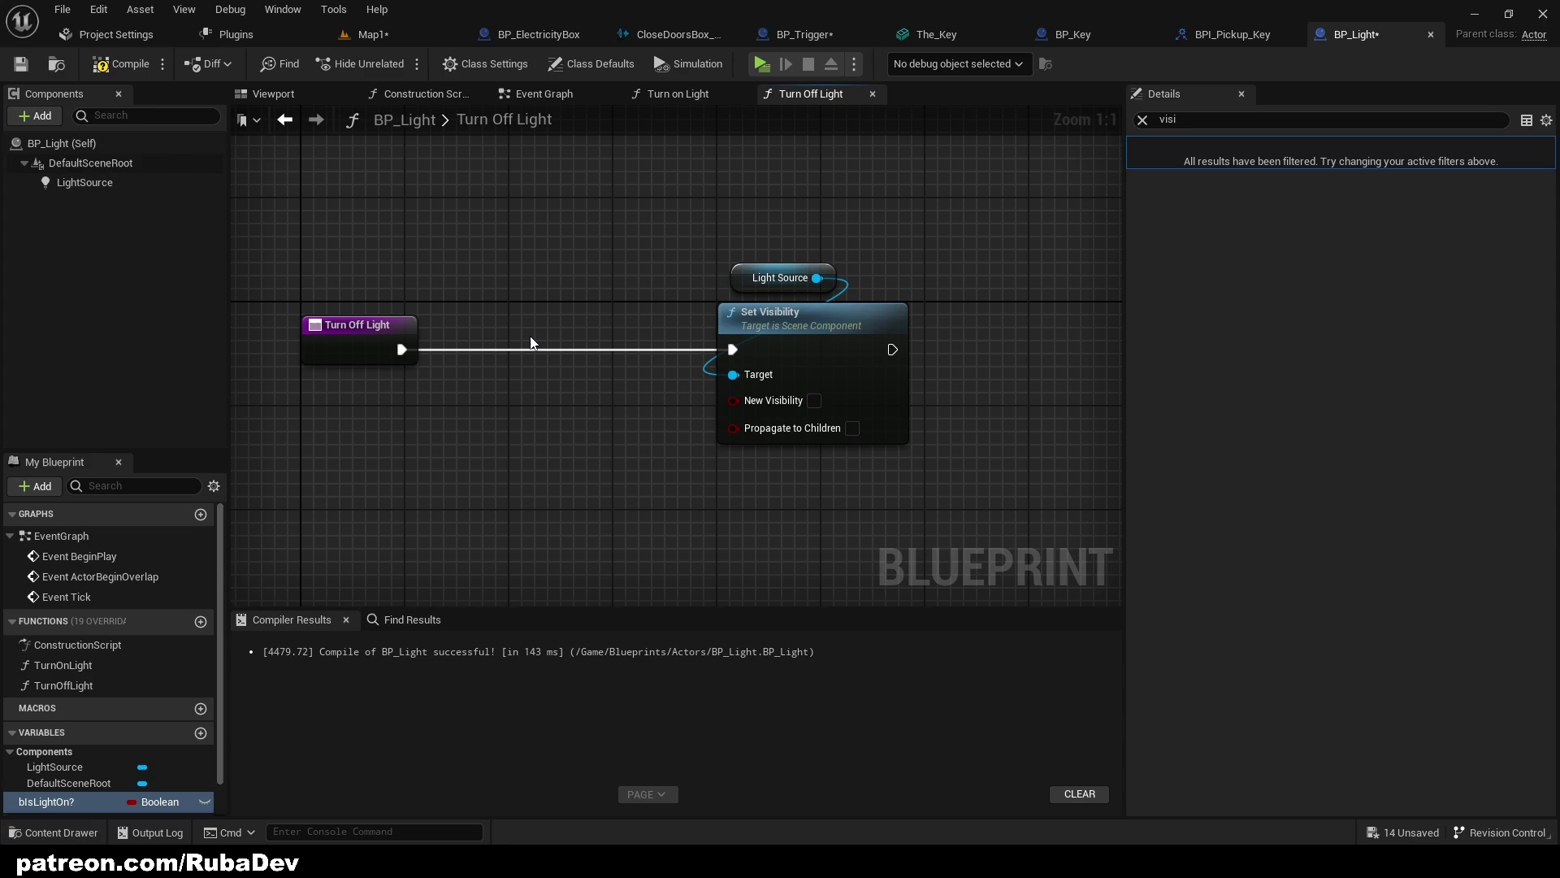
# Insert a Set node for bIsLightOn?, left false, between the TurnOffLight entry and Set Visibility, wiring the execution through it
pyautogui.moveTo(98, 805); pyautogui.dragTo(399, 349)
pyautogui.click(606, 359)
pyautogui.moveTo(620, 349); pyautogui.dragTo(734, 349)
pyautogui.moveTo(472, 288); pyautogui.dragTo(696, 308, button='right')
pyautogui.moveTo(780, 360); pyautogui.dragTo(526, 370, button='right')
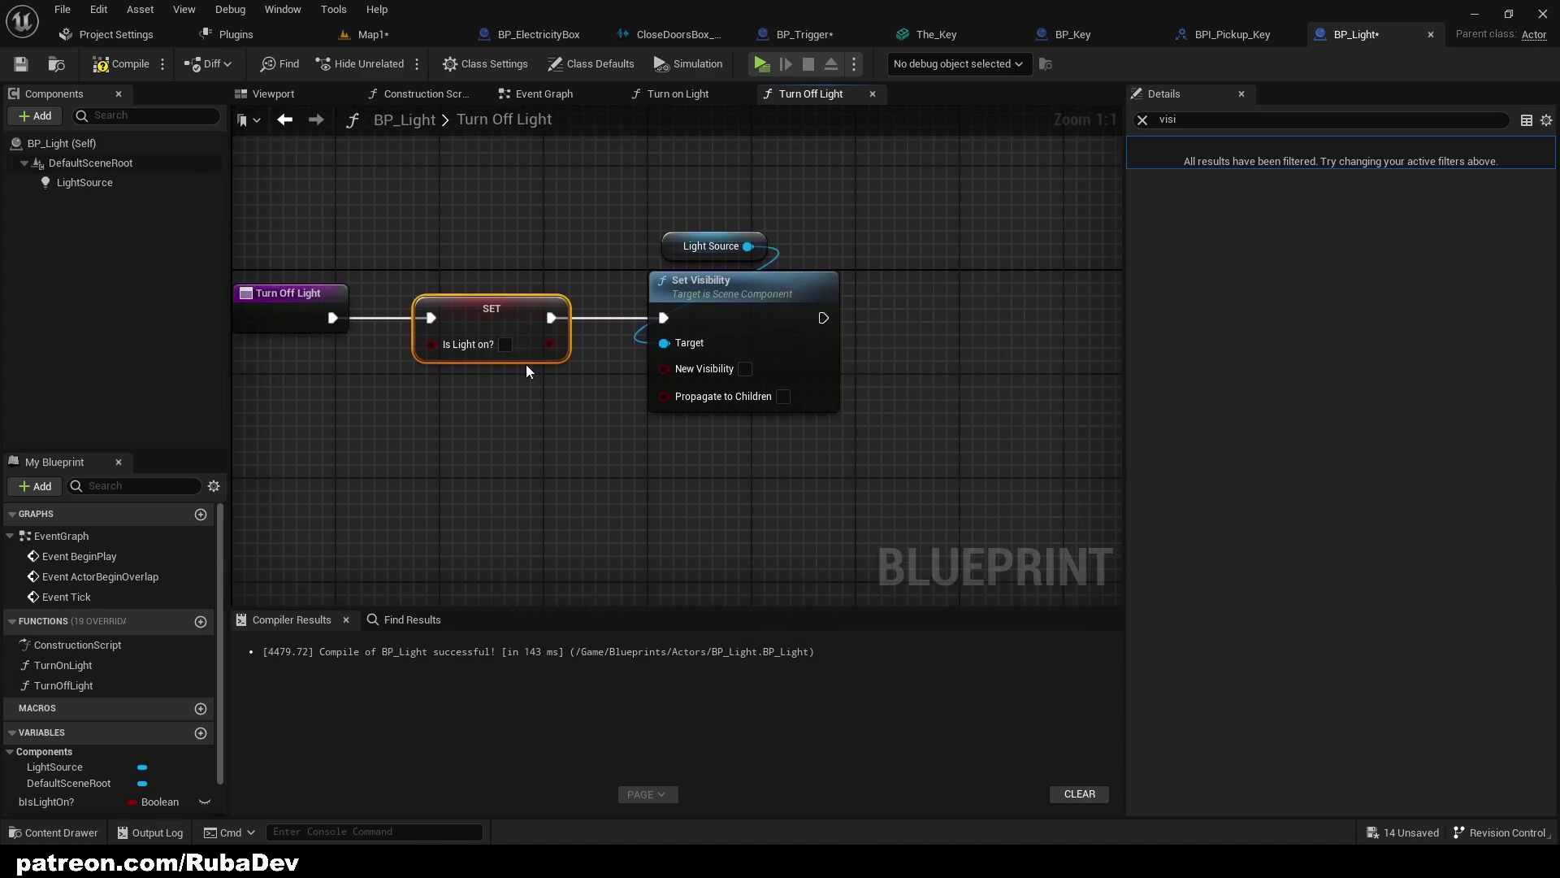
pyautogui.moveTo(587, 269); pyautogui.dragTo(807, 294, button='right')
pyautogui.moveTo(556, 263); pyautogui.dragTo(440, 378)
pyautogui.click(684, 424)
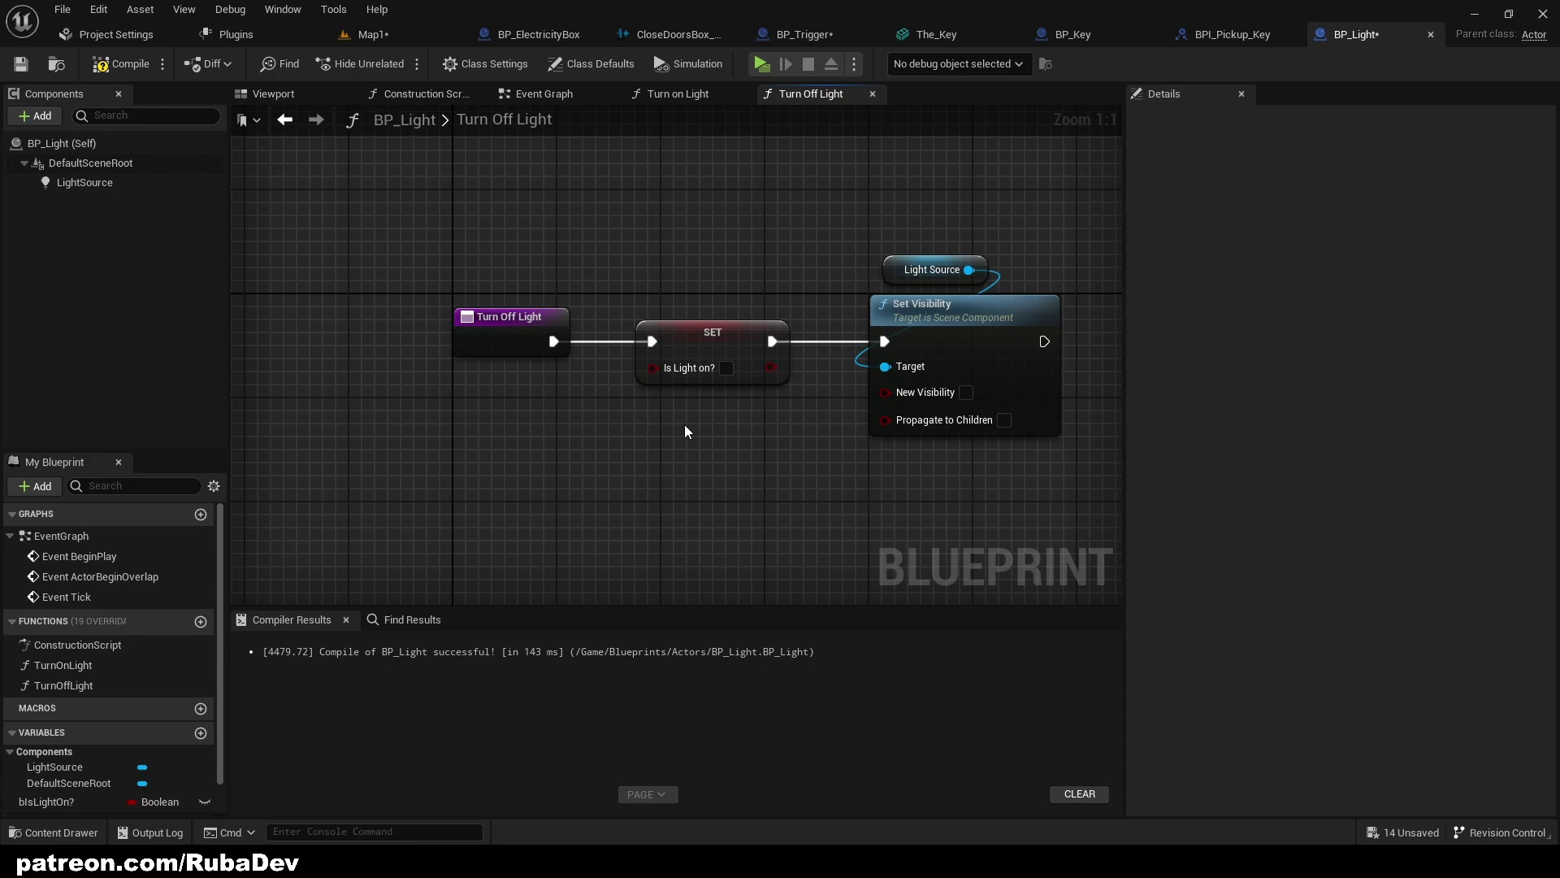
# Copy the bIsLightOn? Set node into TurnOnLight, wire it between the entry and Set Visibility, and enable its Is Light on? value
pyautogui.click(704, 354)
pyautogui.doubleClick(73, 664)
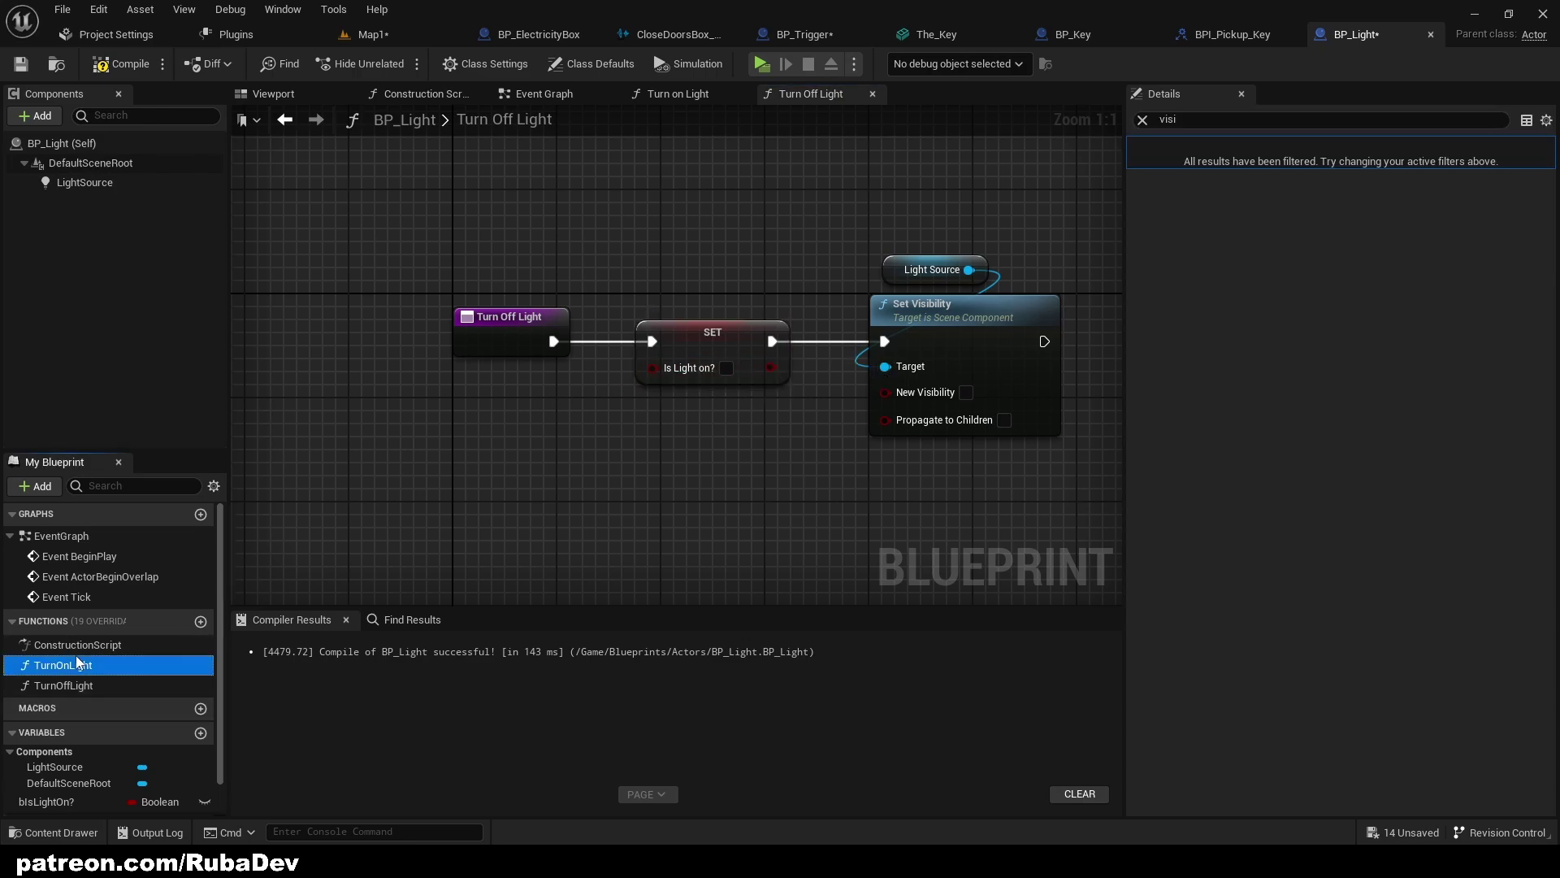
pyautogui.hotkey('ctrl', 'v')
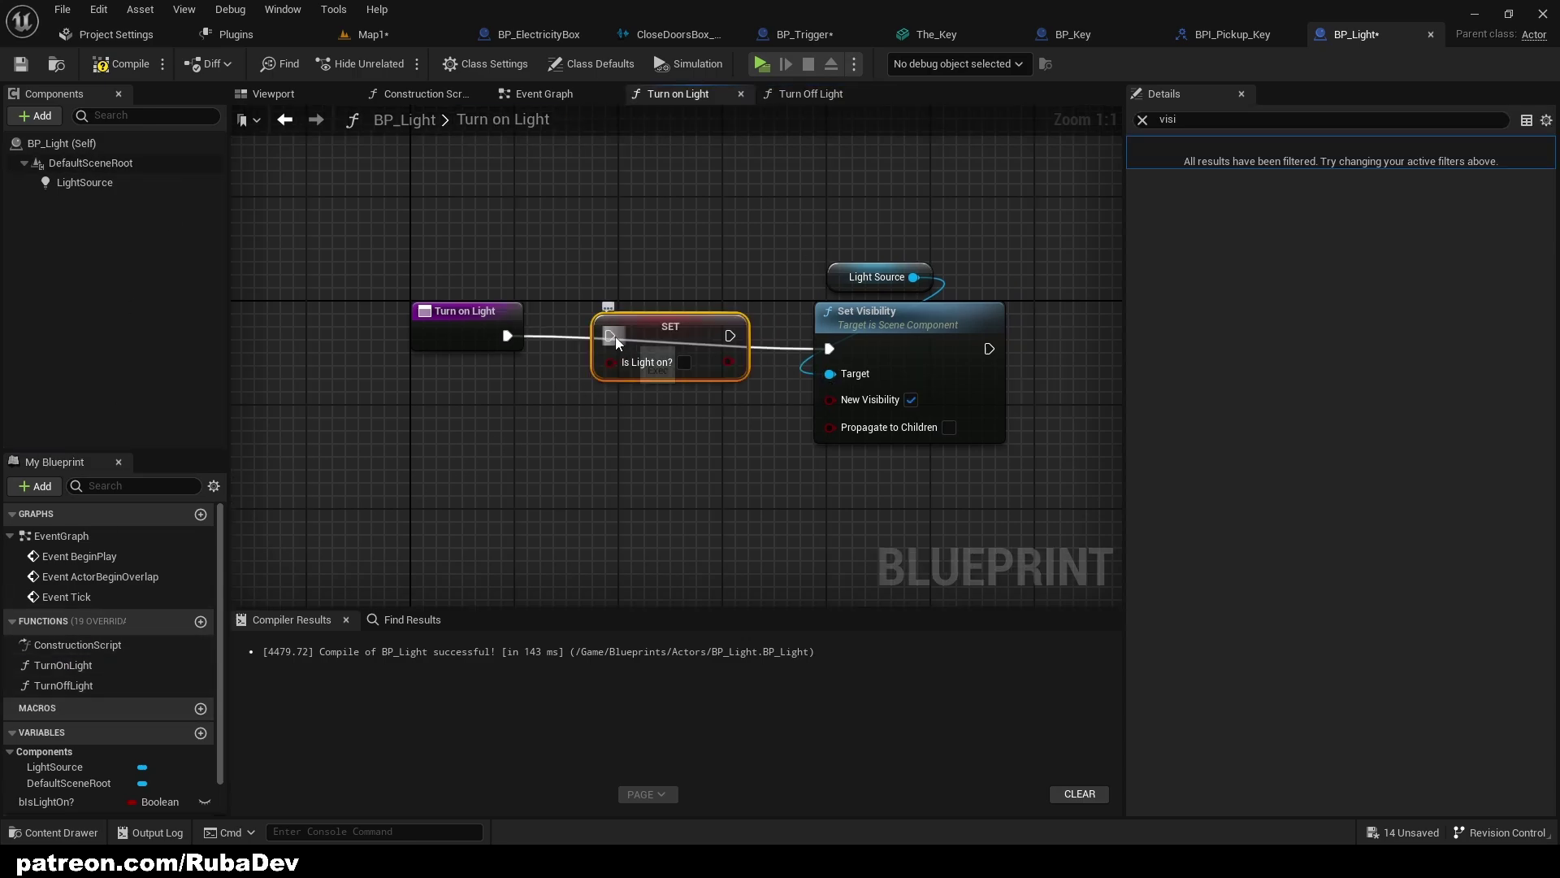
pyautogui.moveTo(611, 335); pyautogui.dragTo(507, 335)
pyautogui.click(632, 311)
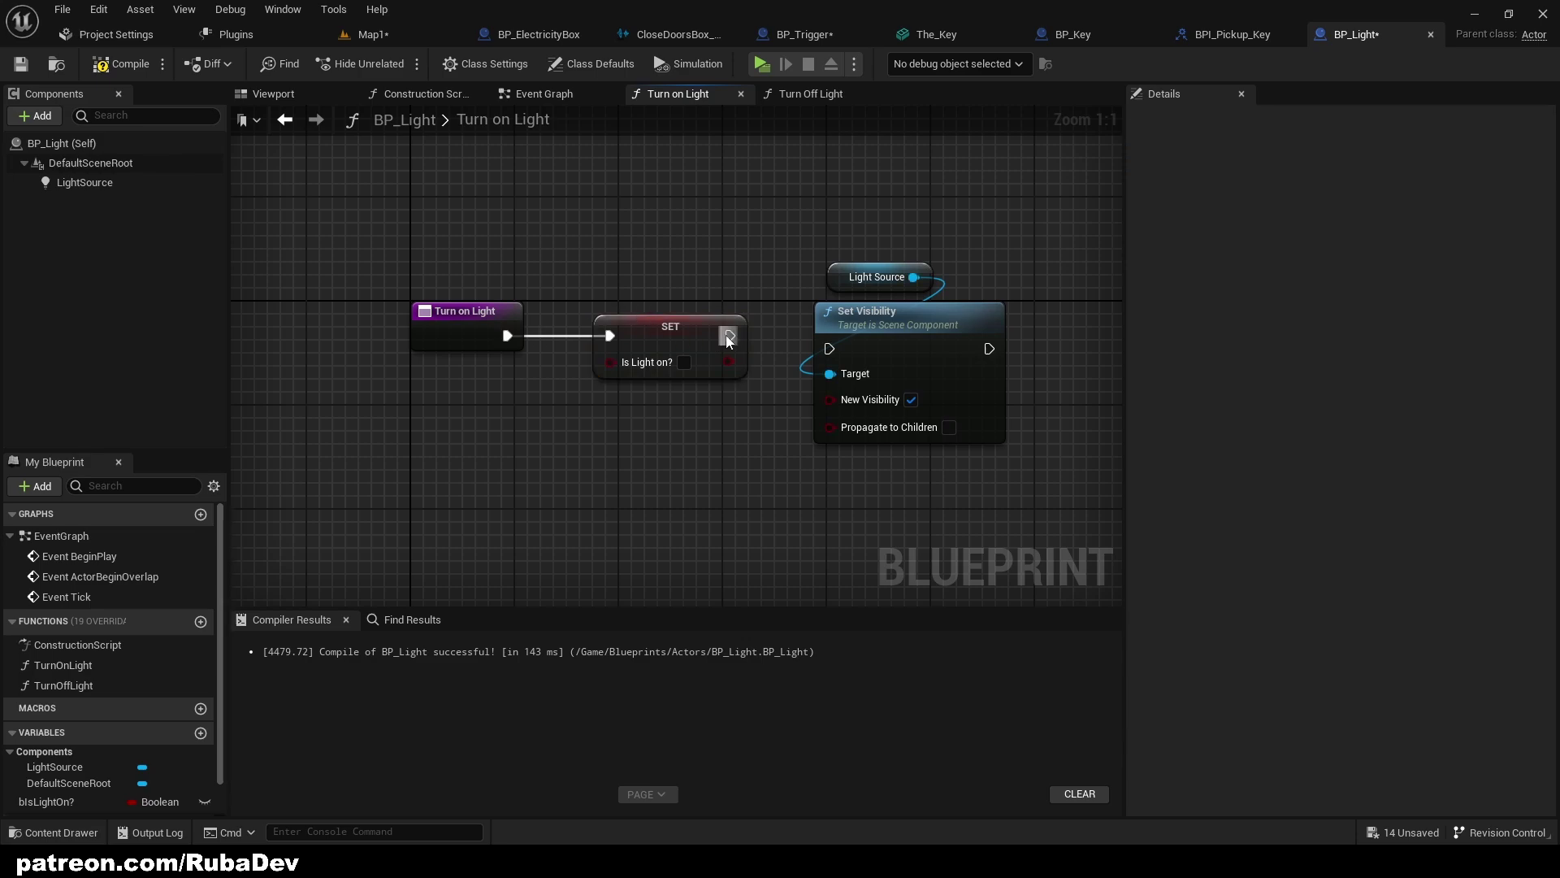
pyautogui.moveTo(729, 335); pyautogui.dragTo(830, 350)
pyautogui.click(684, 362)
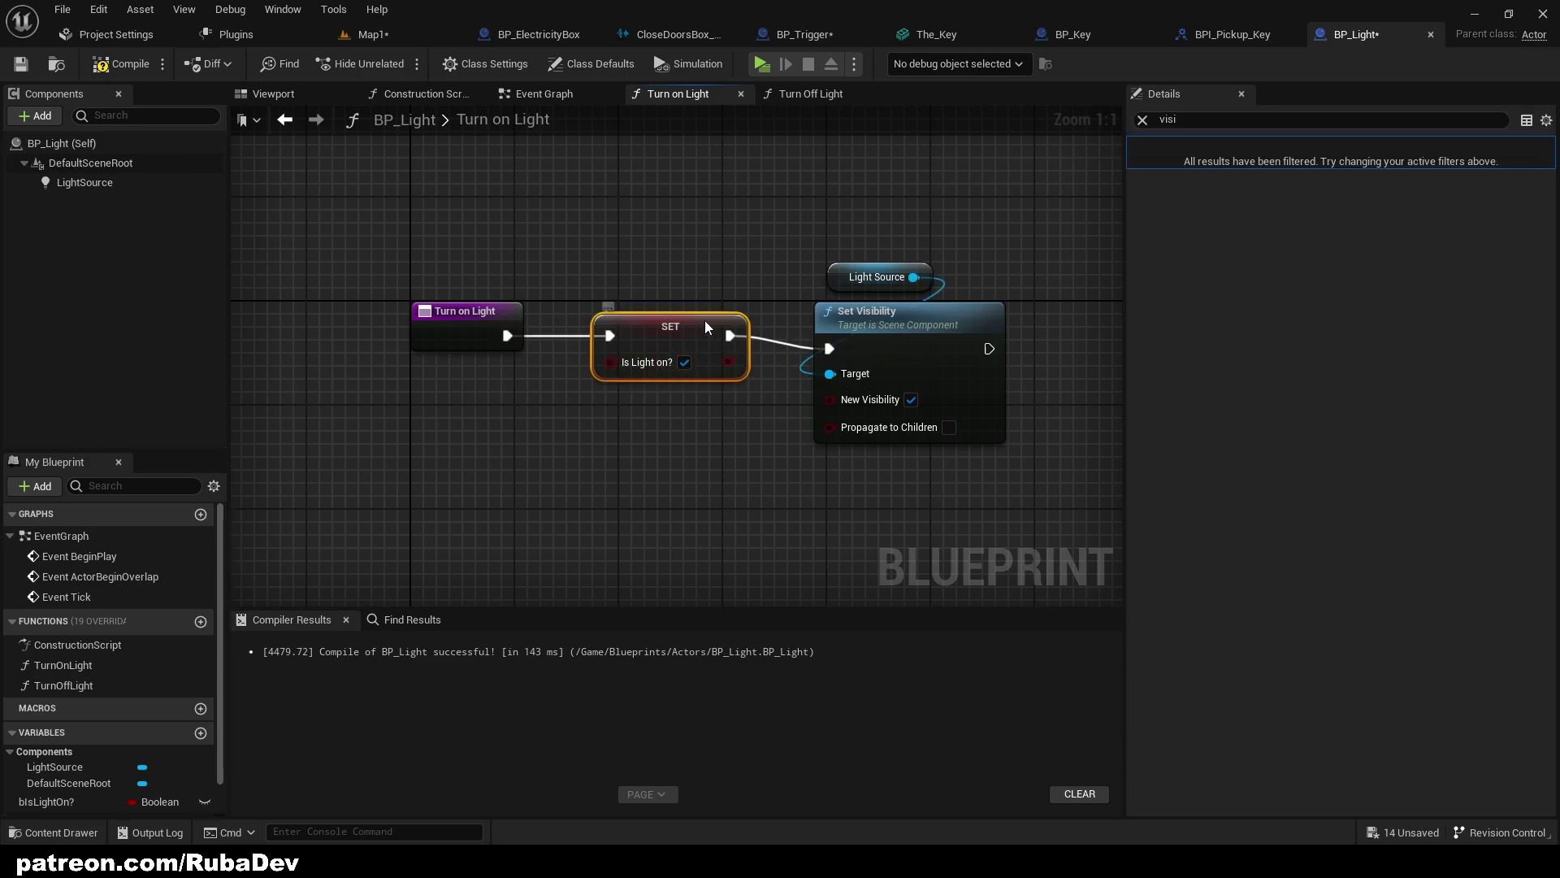
# Compile and save the BP_Light blueprint
pyautogui.moveTo(394, 281); pyautogui.dragTo(583, 385)
pyautogui.moveTo(754, 407); pyautogui.dragTo(563, 266)
pyautogui.click(564, 267)
pyautogui.moveTo(687, 347); pyautogui.dragTo(573, 286)
pyautogui.moveTo(749, 408); pyautogui.dragTo(757, 409)
pyautogui.moveTo(536, 227); pyautogui.dragTo(483, 268, button='right')
pyautogui.click(113, 68)
pyautogui.click(21, 64)
# Clear the property search filter and expand the Variable and Default Value settings of bIsLightOn?
pyautogui.click(273, 93)
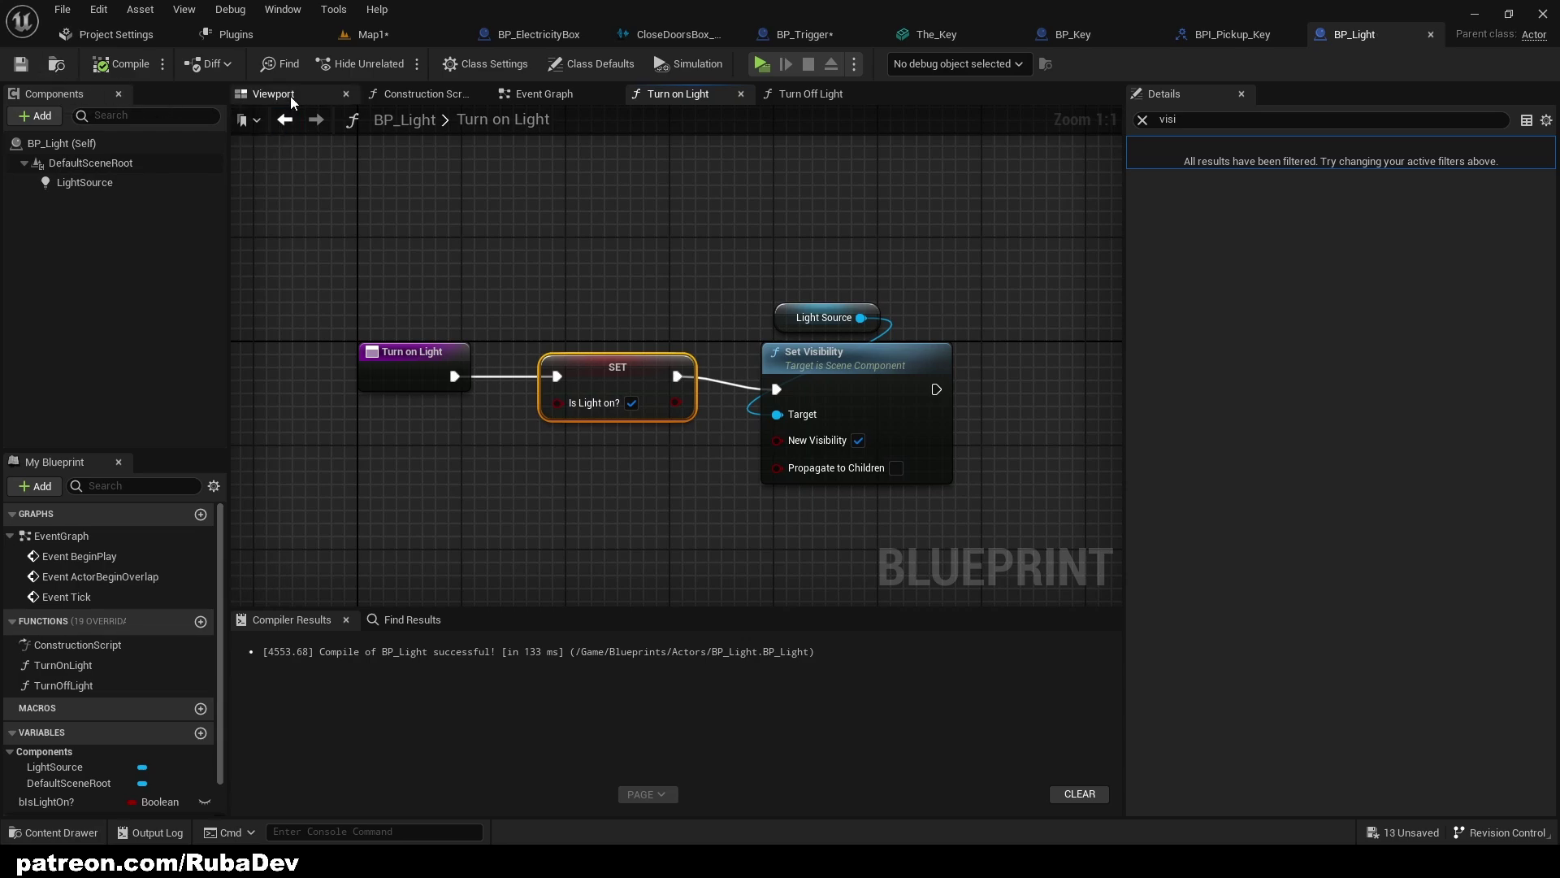
pyautogui.click(1142, 119)
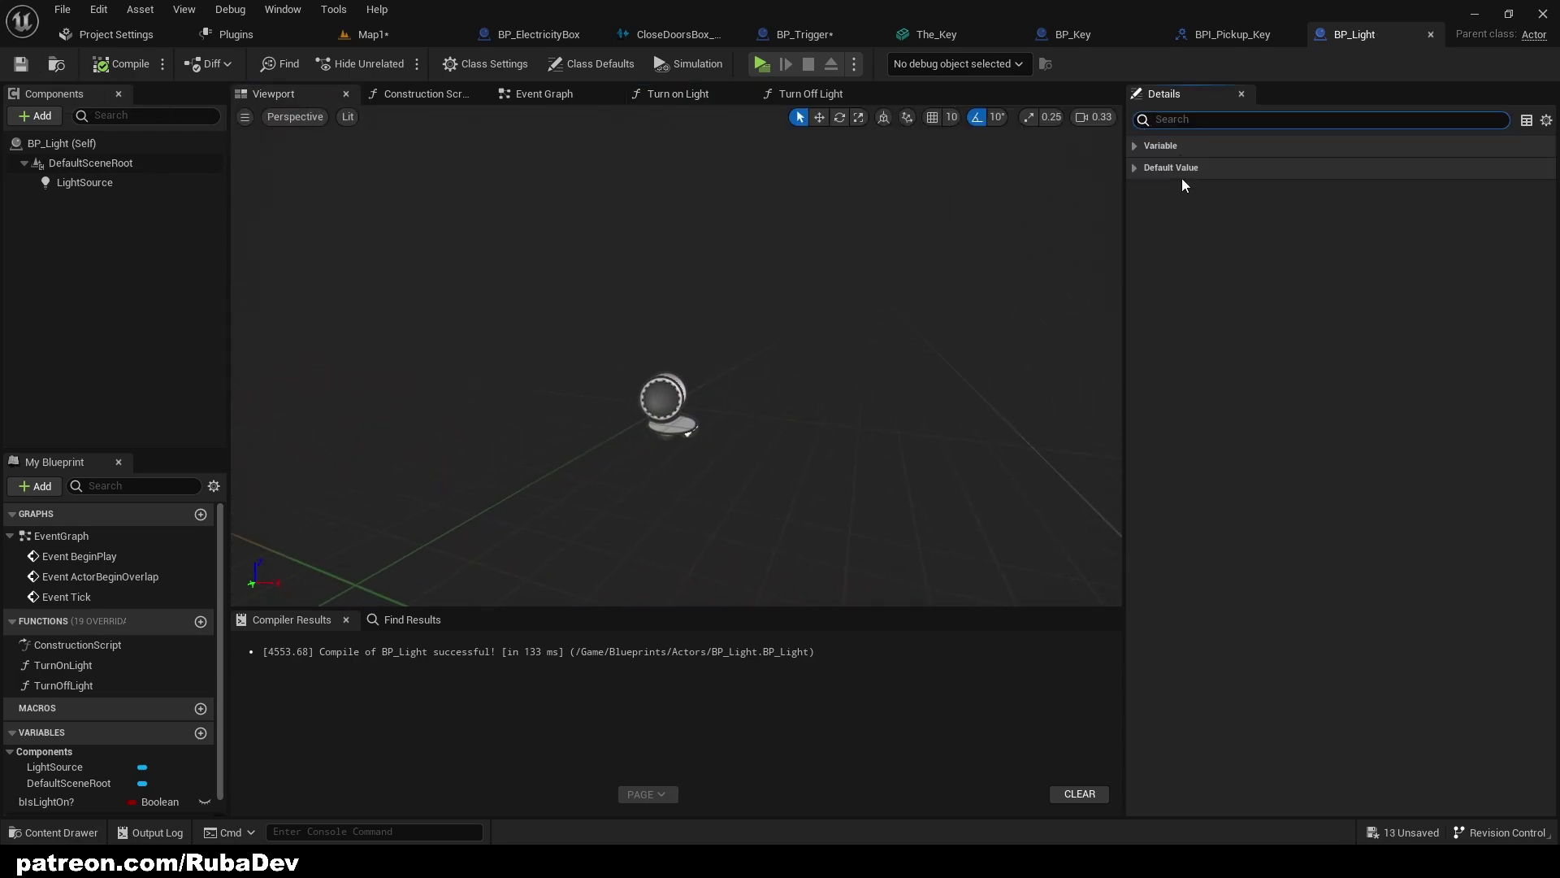
pyautogui.click(1138, 430)
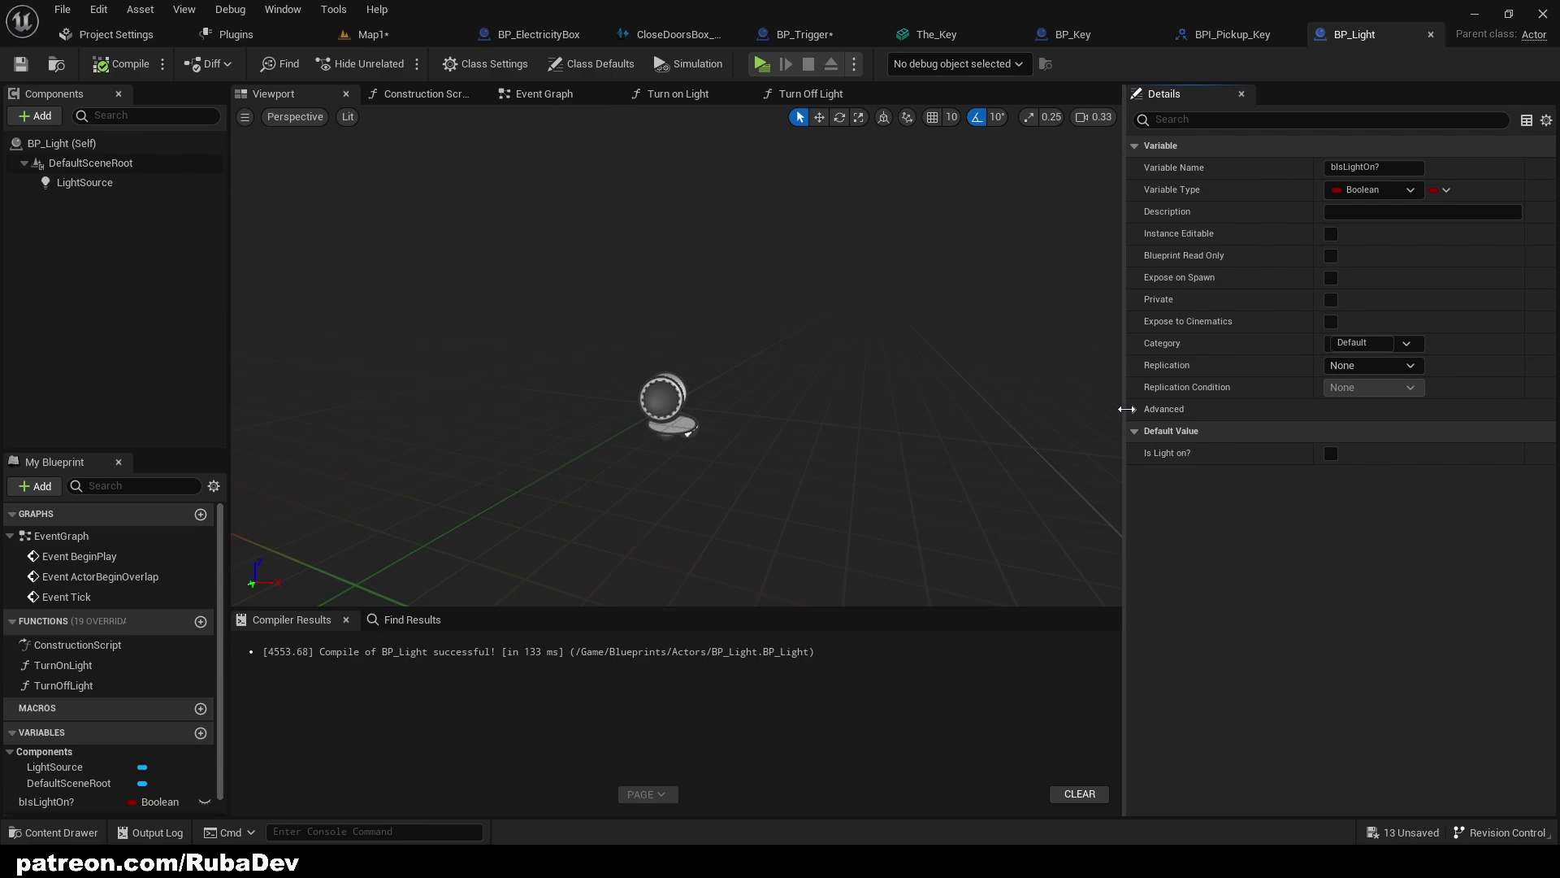
pyautogui.click(1125, 409)
# In the Construction Script, add a Set Intensity node targeting LightSource and connect it to the script's entry node
pyautogui.click(391, 94)
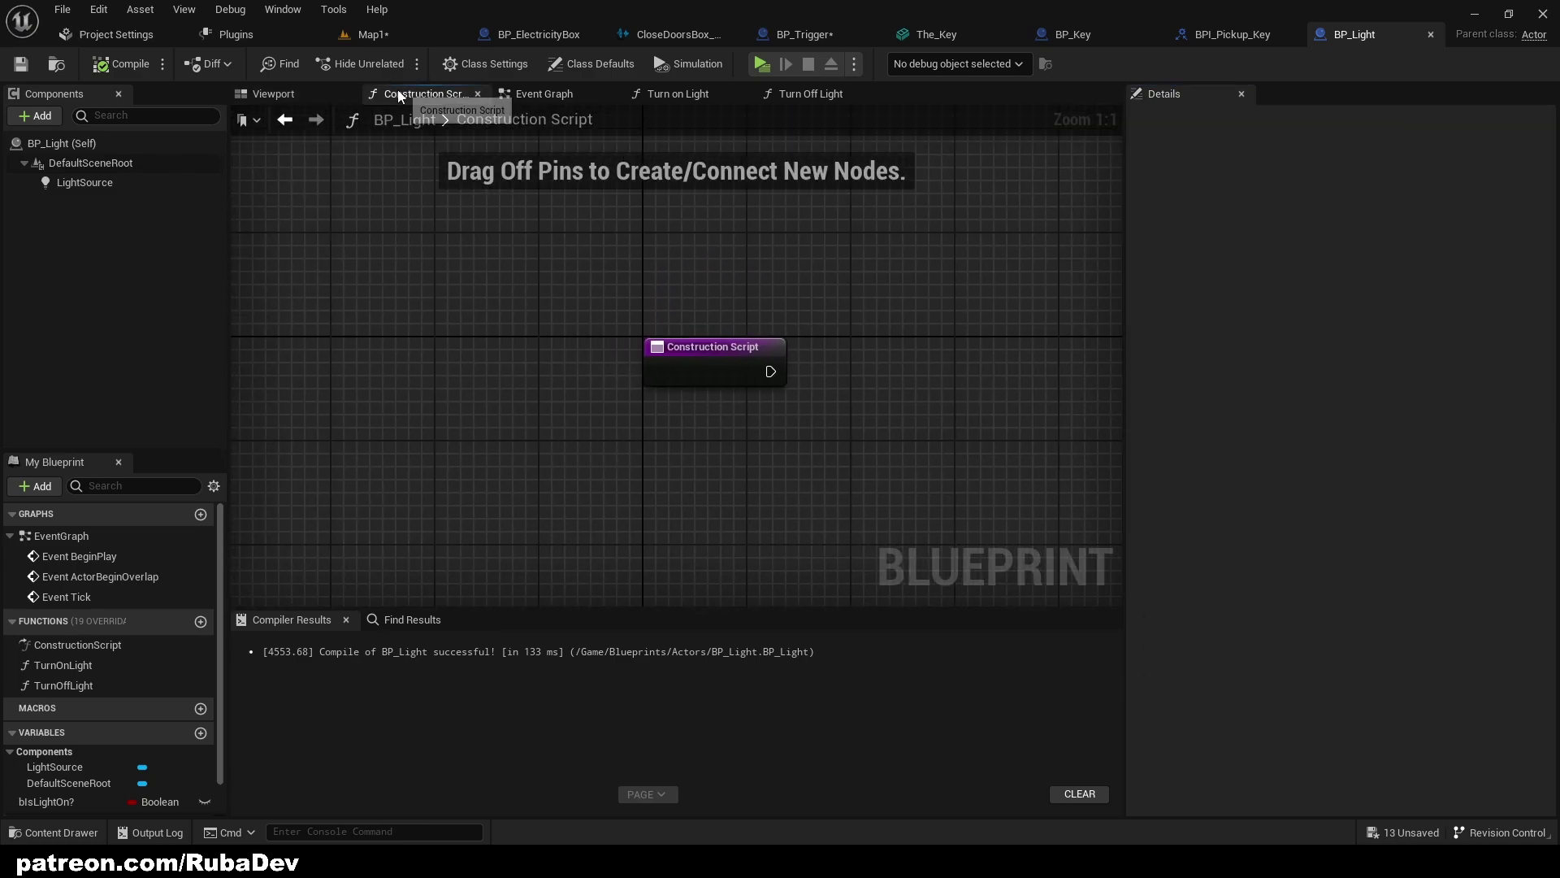
pyautogui.click(86, 183)
pyautogui.moveTo(557, 311)
pyautogui.mouseDown()
pyautogui.moveTo(690, 317)
pyautogui.moveTo(554, 279)
pyautogui.mouseUp()
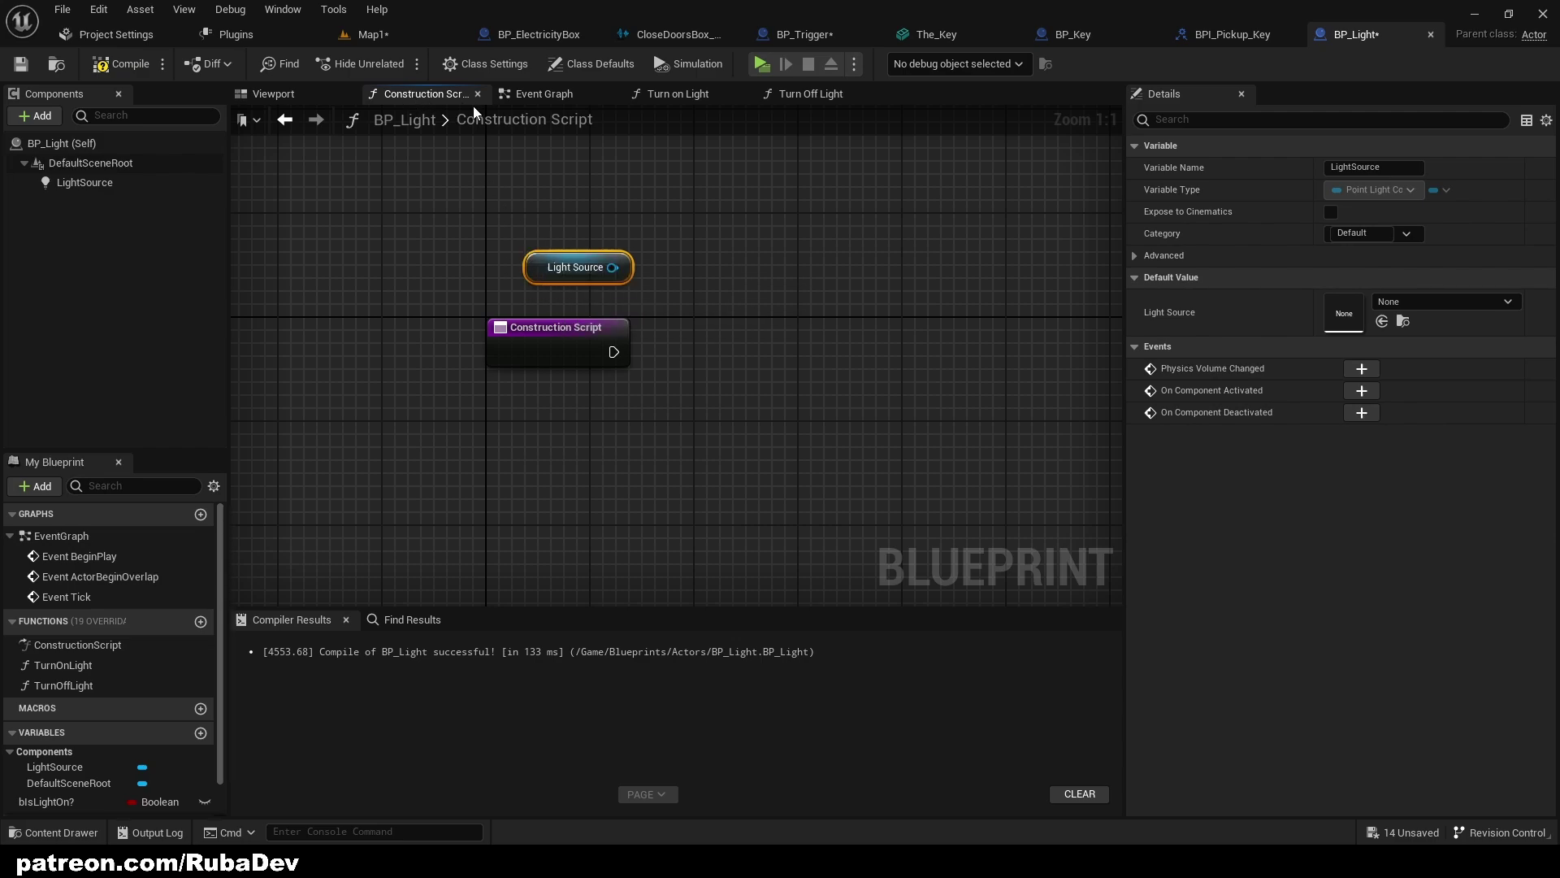
pyautogui.moveTo(626, 273); pyautogui.dragTo(776, 359)
pyautogui.write('get in')
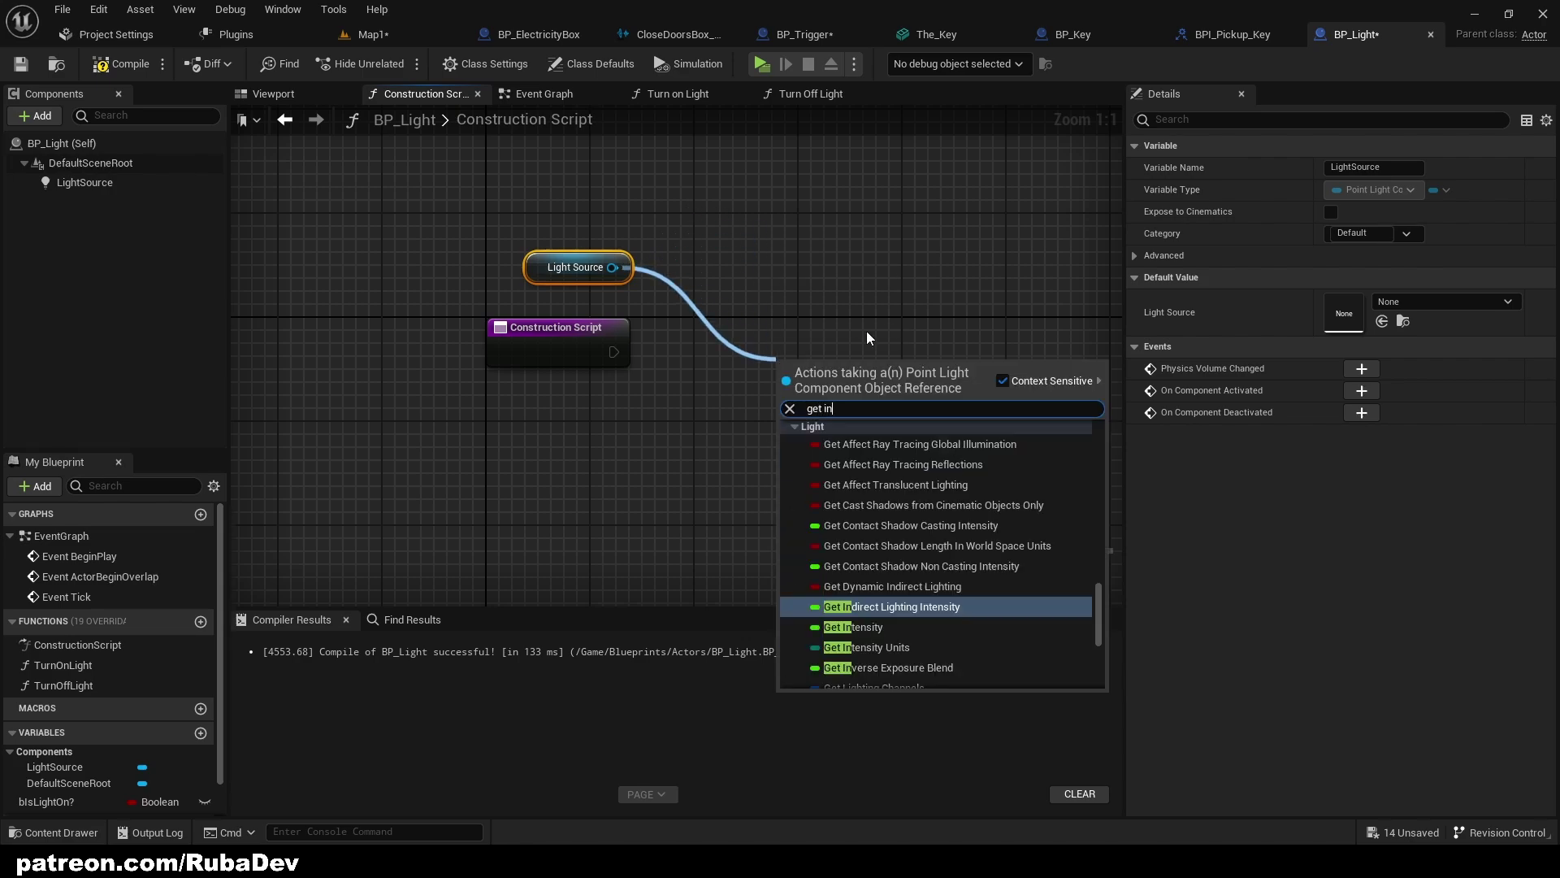
pyautogui.press('BackSpace')
pyautogui.press('BackSpace')
pyautogui.press('BackSpace')
pyautogui.write('set inte')
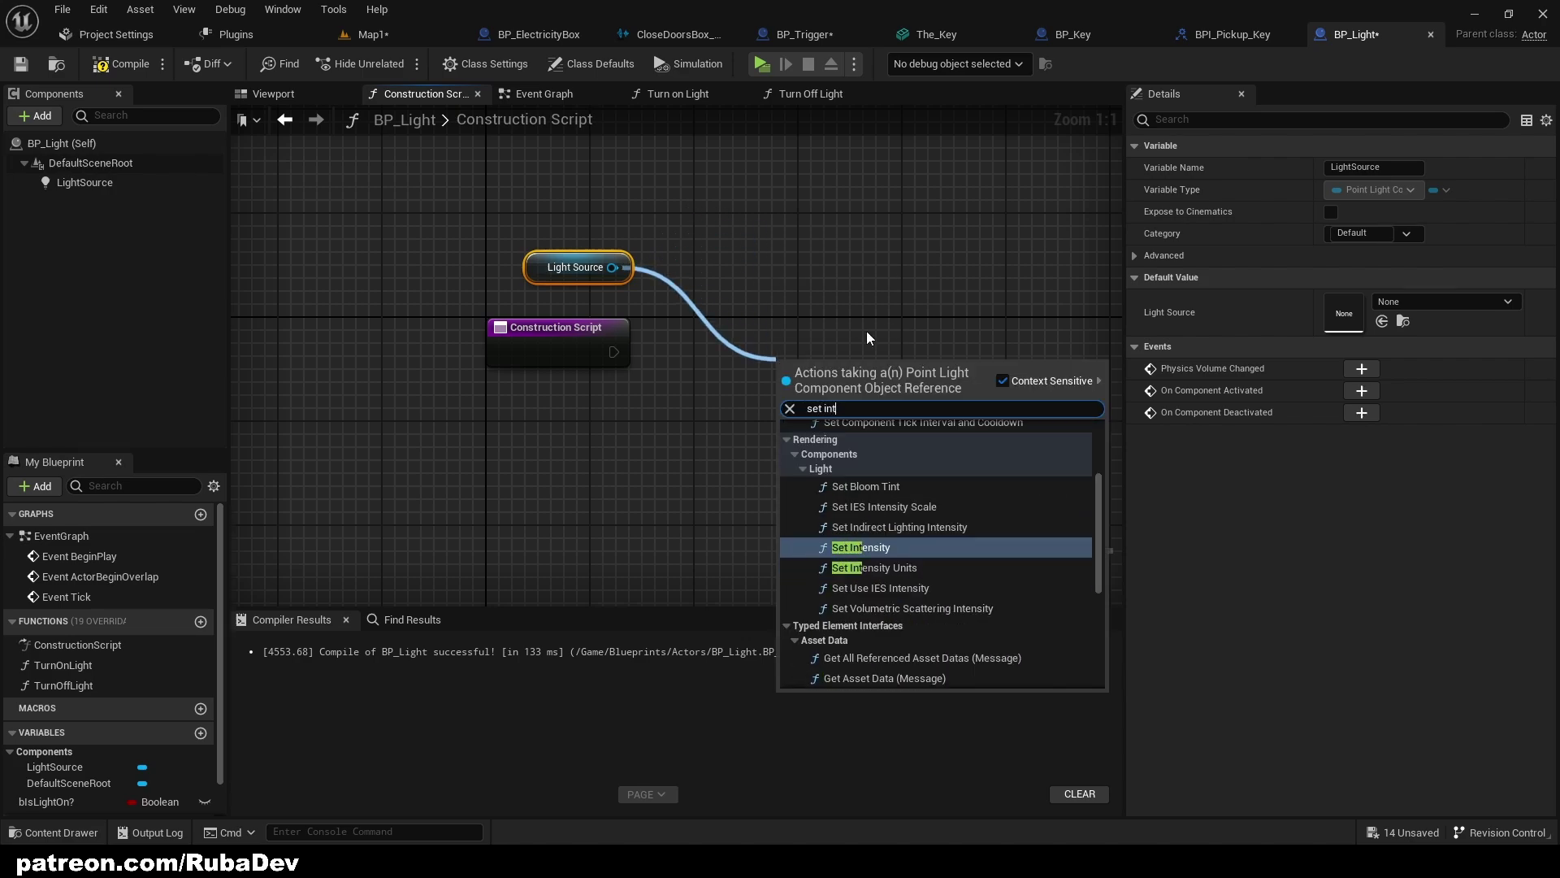
pyautogui.press('Return')
pyautogui.moveTo(816, 377); pyautogui.dragTo(613, 352)
pyautogui.moveTo(808, 339); pyautogui.dragTo(809, 327)
# Promote the New Intensity input to a variable named LightIntensity, make it instance editable and compile the blueprint
pyautogui.moveTo(762, 403); pyautogui.dragTo(703, 453)
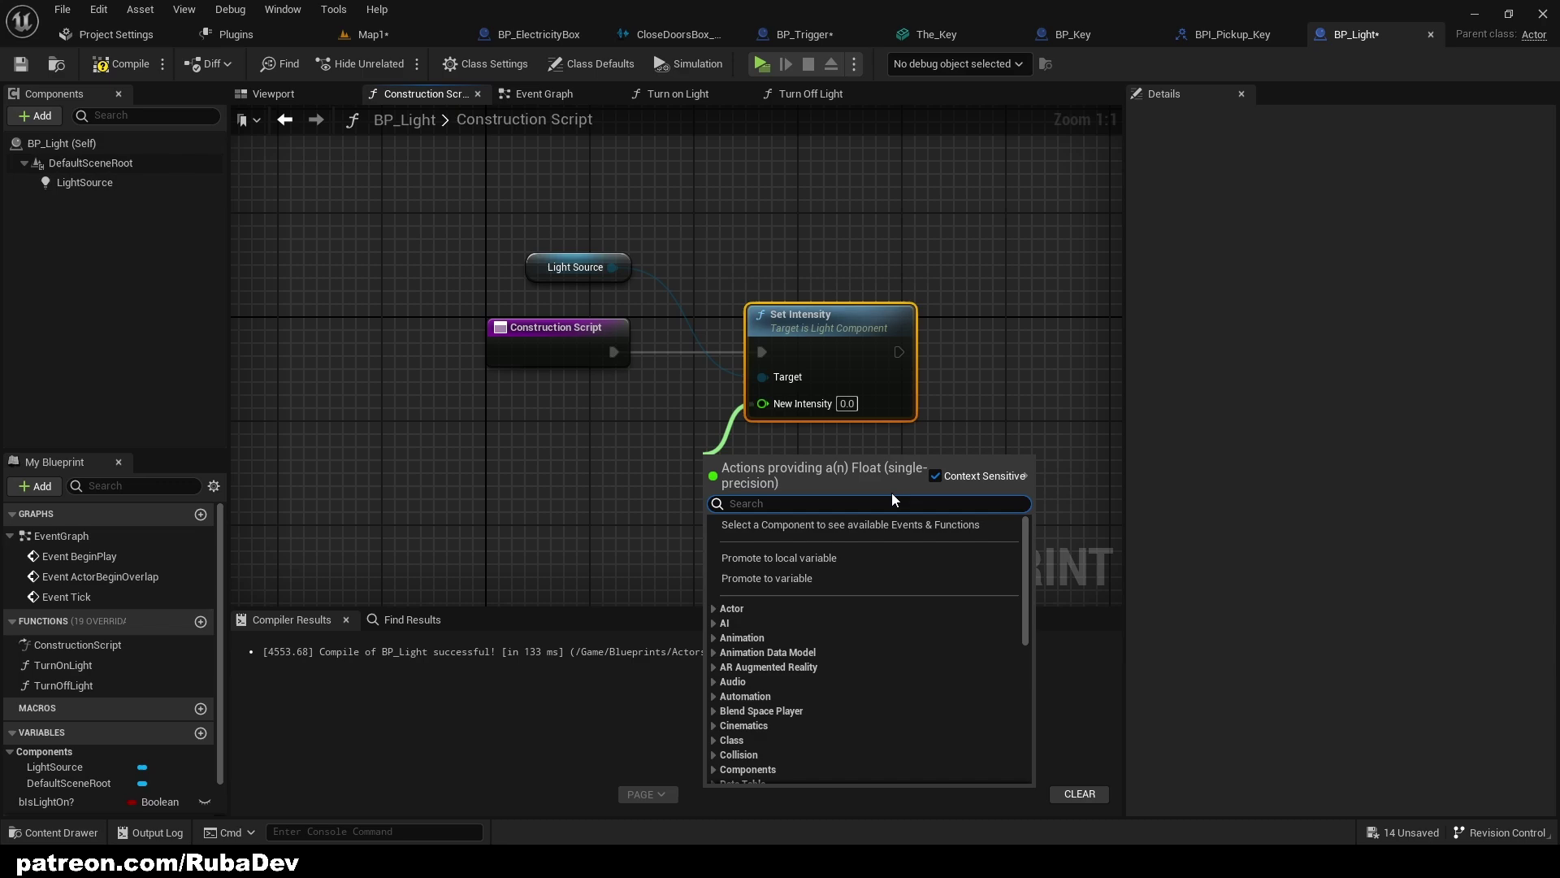
pyautogui.click(792, 577)
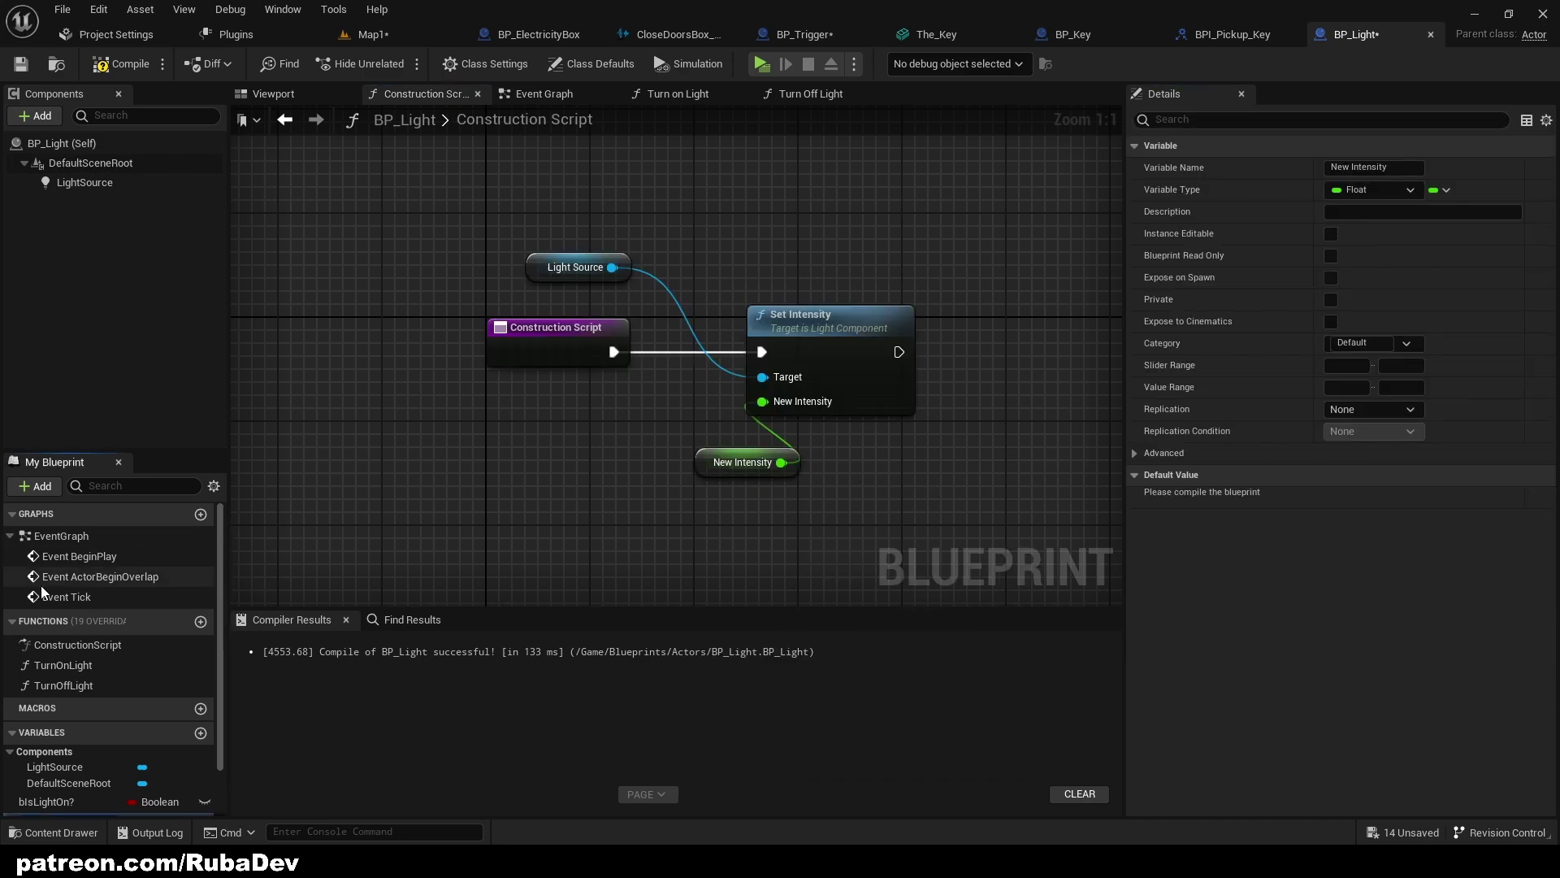
pyautogui.write('Lig')
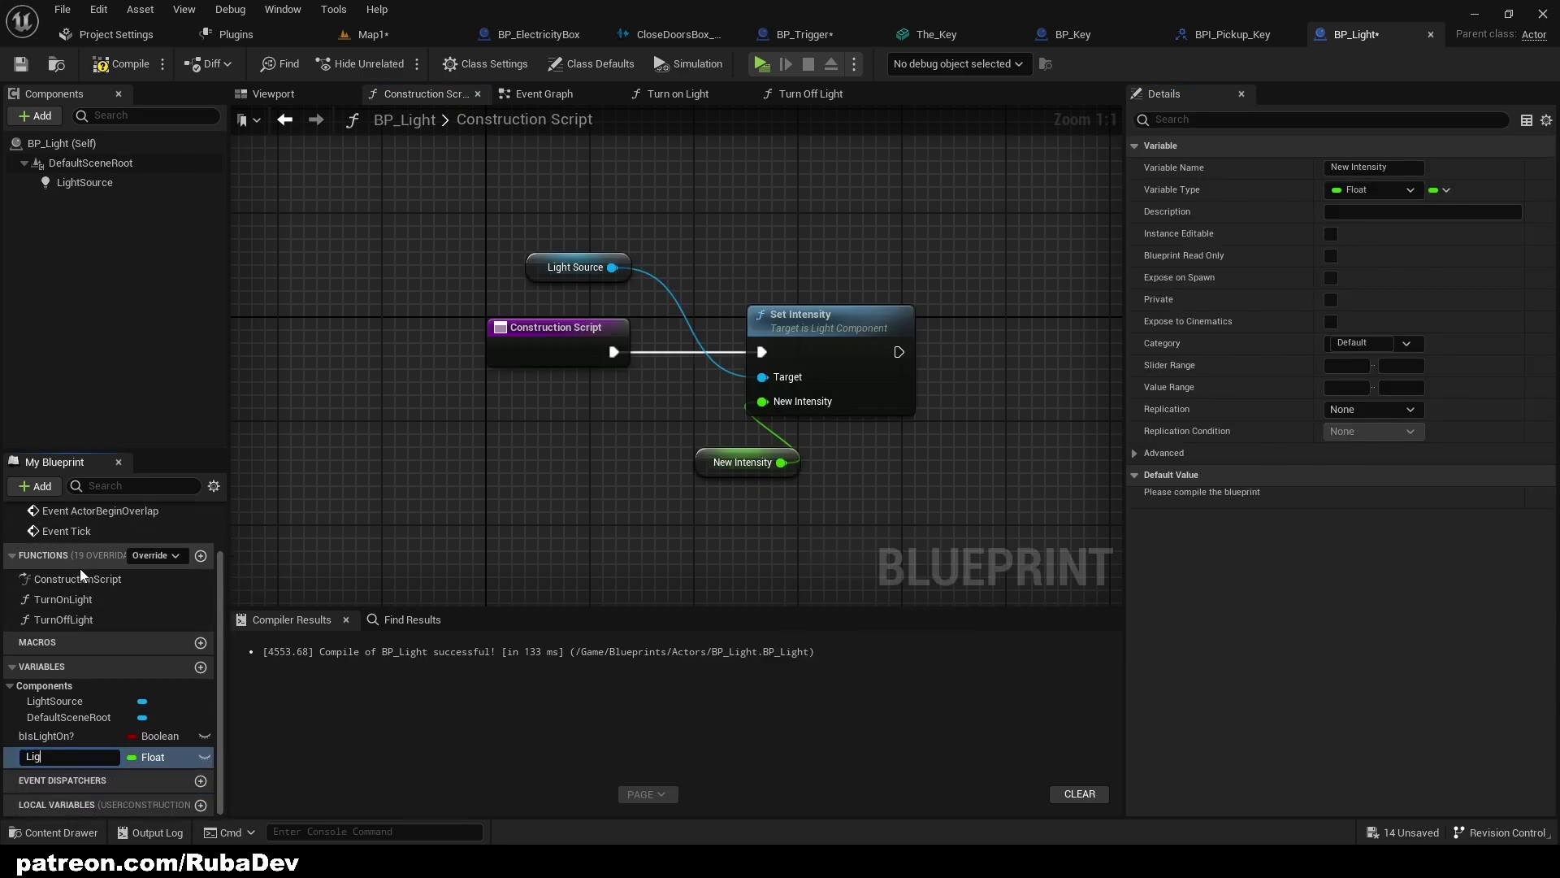
pyautogui.write('htIntensity')
pyautogui.press('Return')
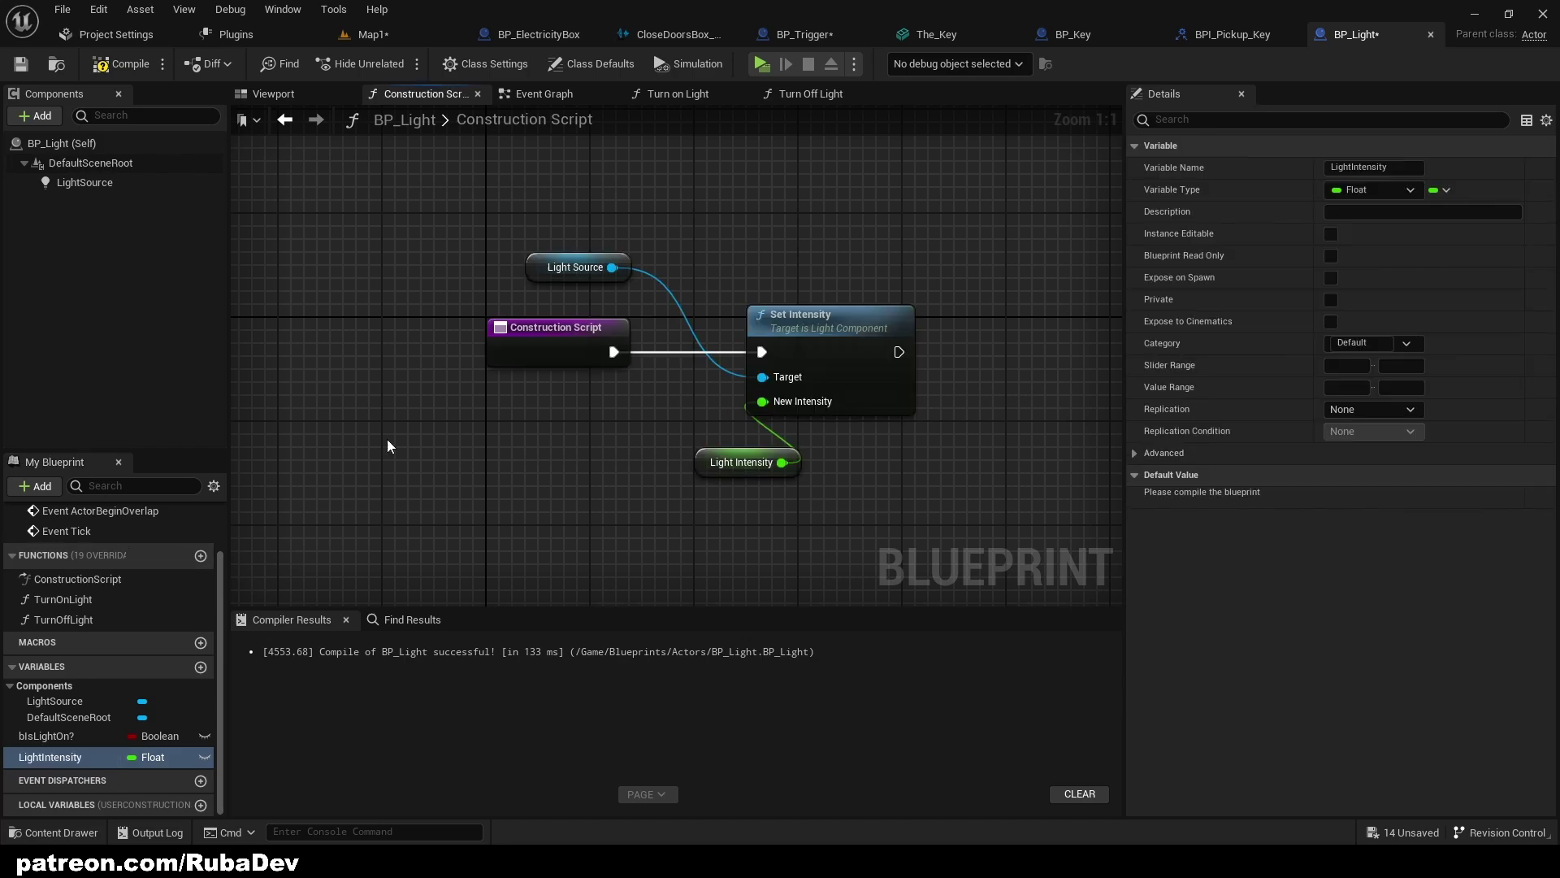
pyautogui.click(205, 759)
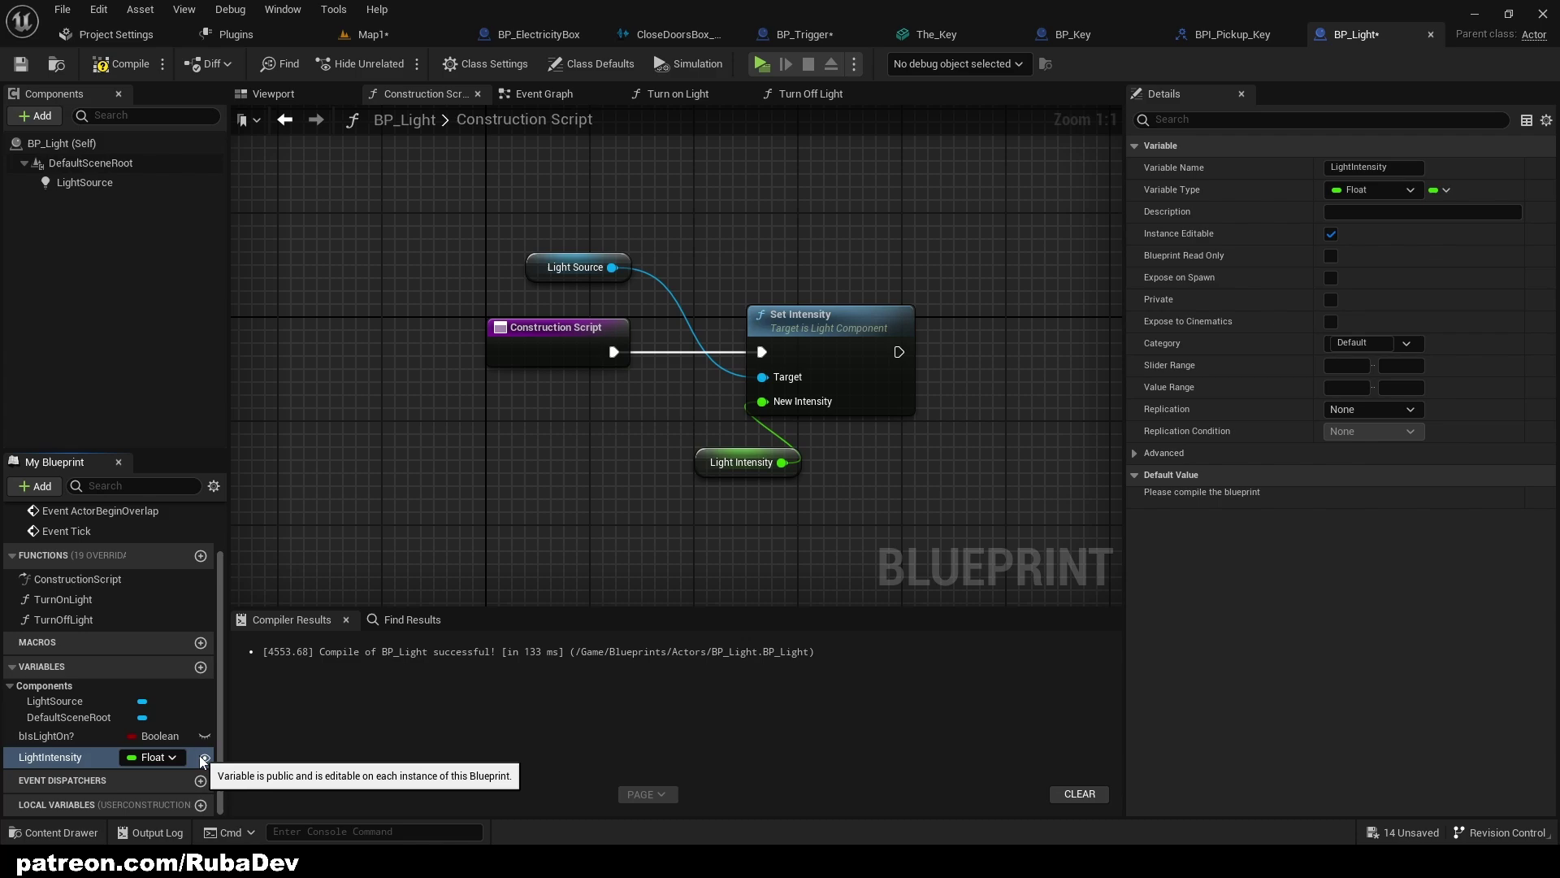
pyautogui.click(122, 64)
# Insert a Branch node after the Construction Script entry and connect the execution to it
pyautogui.moveTo(430, 337); pyautogui.dragTo(394, 350, button='right')
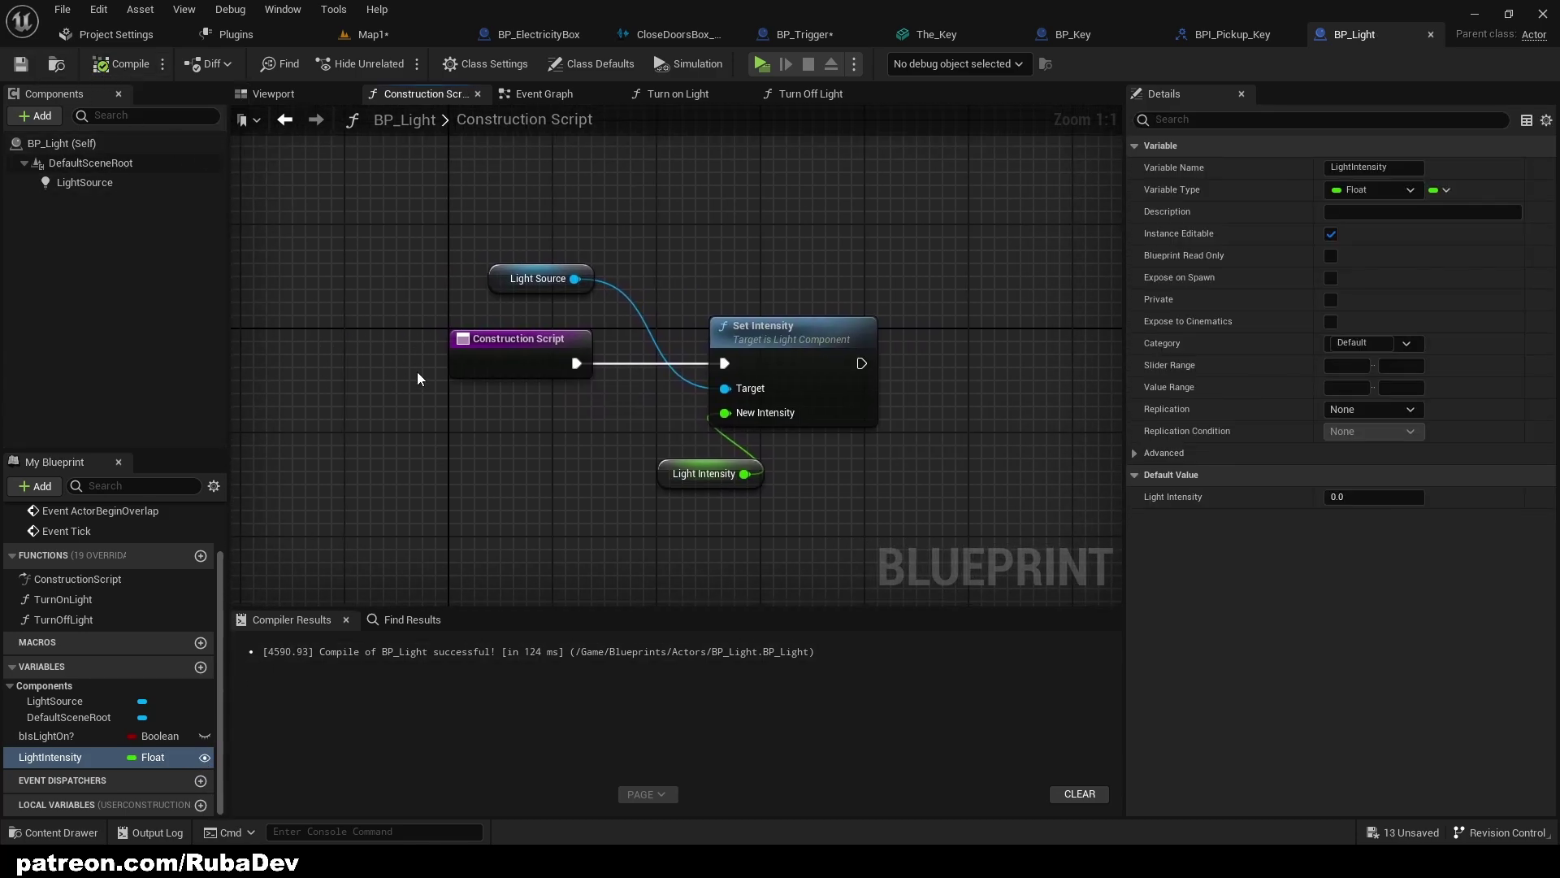
pyautogui.moveTo(523, 348); pyautogui.dragTo(422, 320)
pyautogui.click(615, 374)
pyautogui.moveTo(650, 410); pyautogui.dragTo(478, 343)
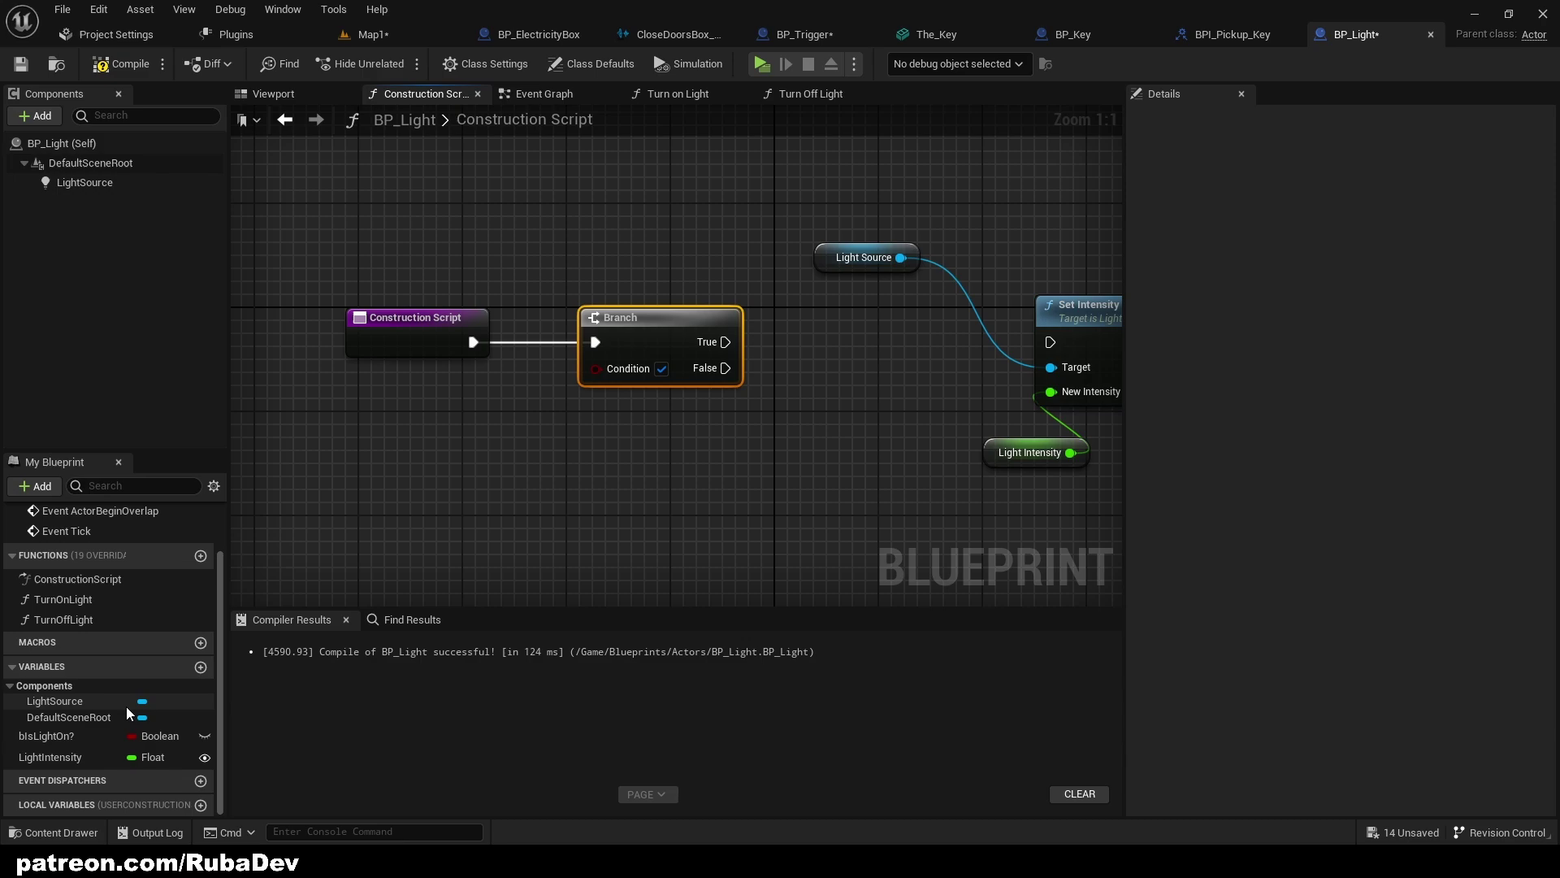
# Add a bIsLightOn? getter as the Branch condition and make the variable instance editable
pyautogui.click(82, 731)
pyautogui.moveTo(80, 722); pyautogui.dragTo(672, 410)
pyautogui.click(205, 735)
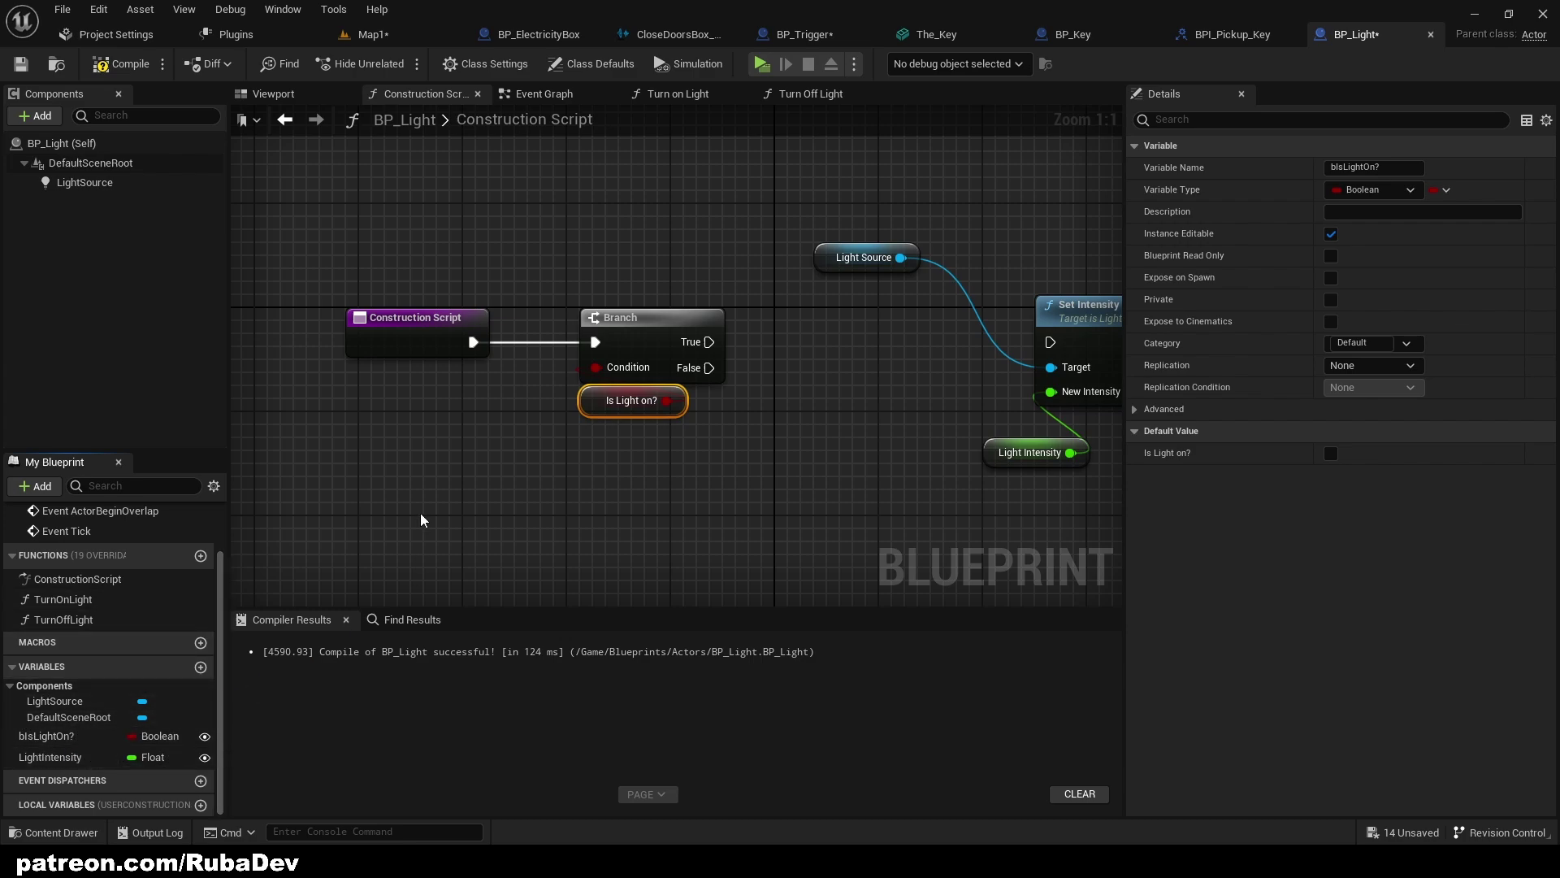
# Move the Set Intensity node and its two input nodes farther from the Branch to make room for function calls
pyautogui.moveTo(688, 357); pyautogui.dragTo(551, 396, button='right')
pyautogui.moveTo(551, 395); pyautogui.dragTo(412, 312)
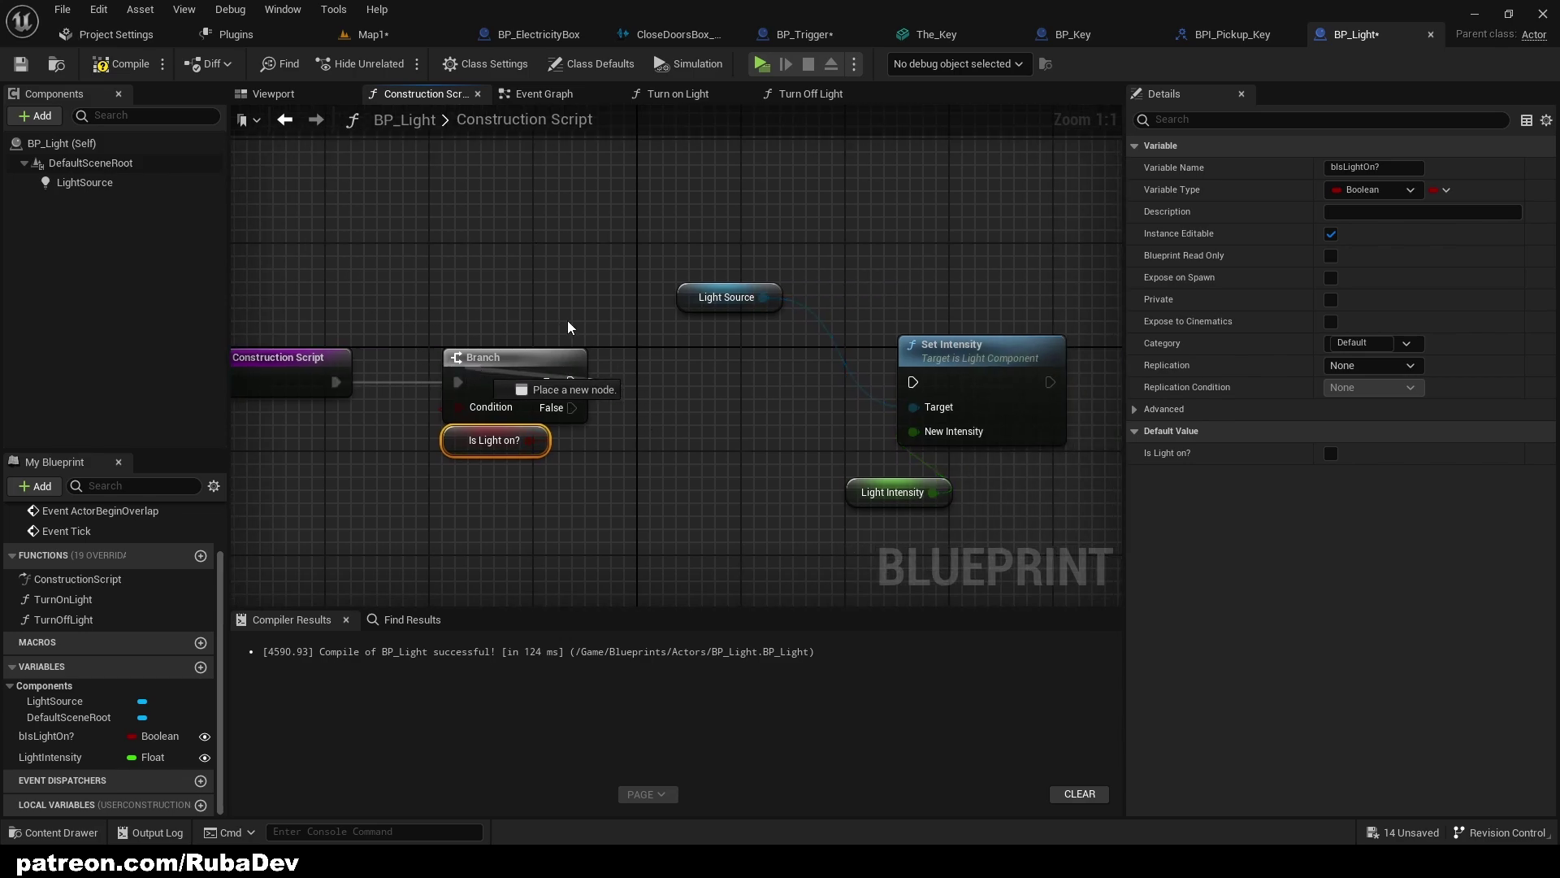
pyautogui.moveTo(492, 443); pyautogui.dragTo(707, 472, button='right')
pyautogui.moveTo(665, 501); pyautogui.dragTo(835, 510)
pyautogui.moveTo(685, 501); pyautogui.dragTo(729, 515)
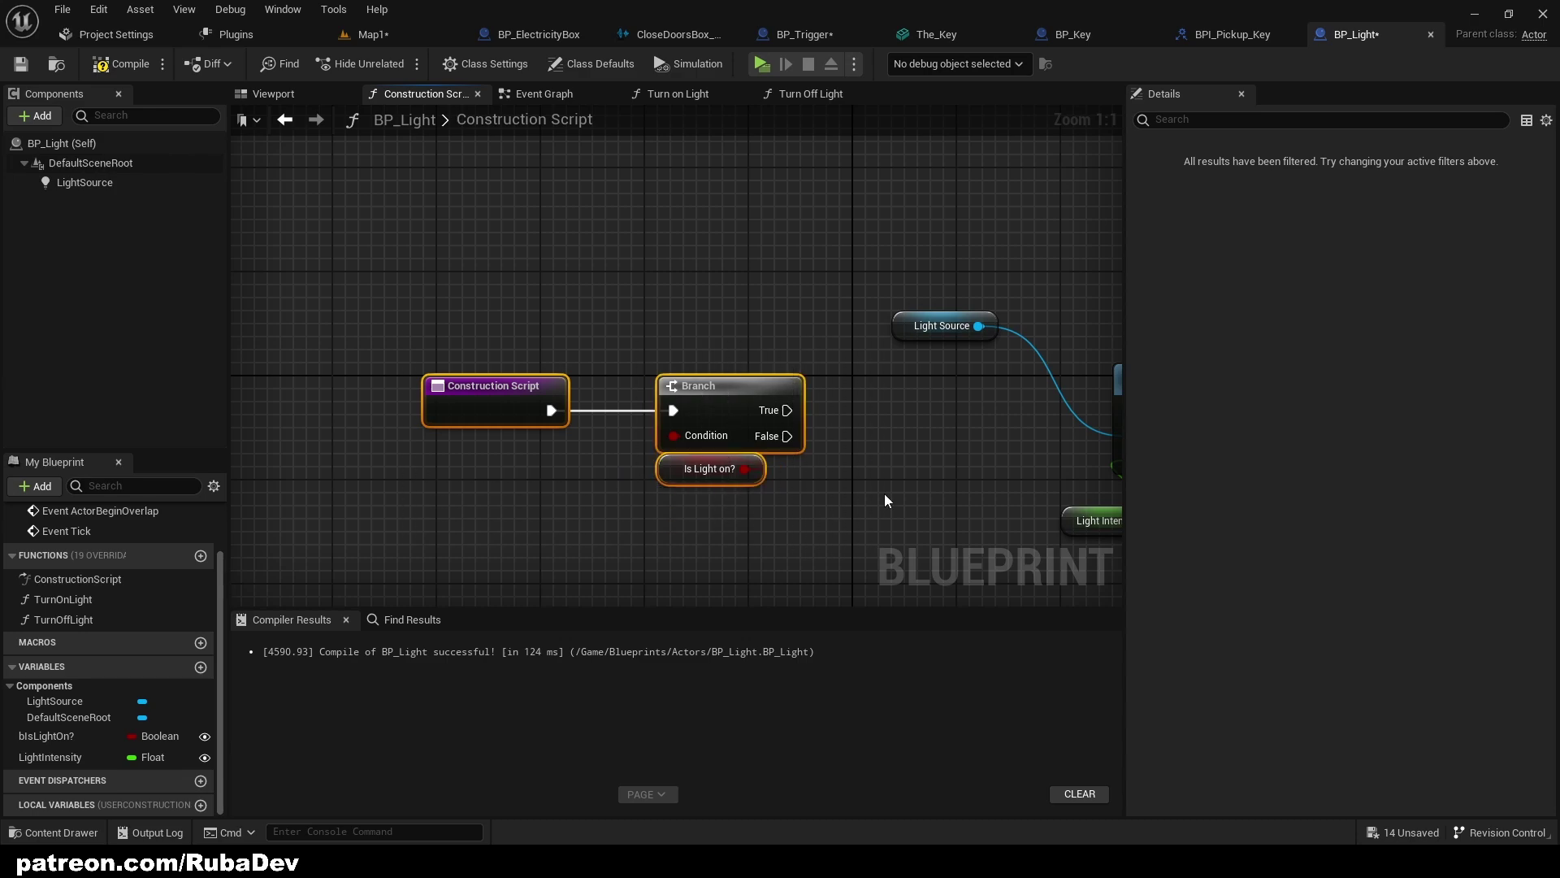
pyautogui.moveTo(947, 468); pyautogui.dragTo(620, 436, button='right')
pyautogui.moveTo(923, 509); pyautogui.dragTo(573, 260)
pyautogui.moveTo(880, 371); pyautogui.dragTo(998, 375)
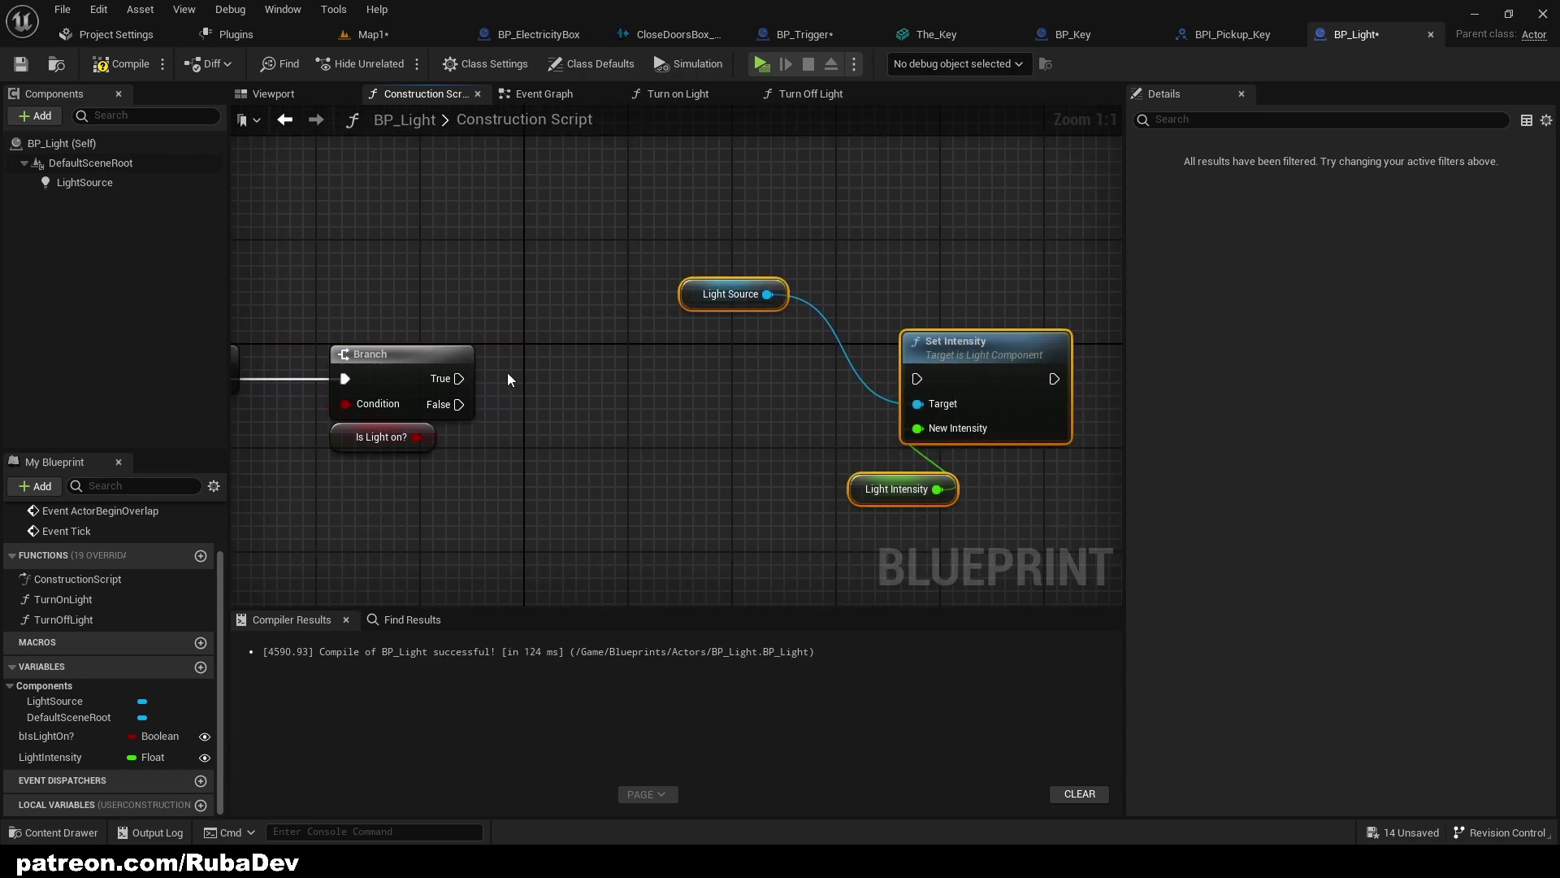
pyautogui.click(514, 375)
# Call TurnOnLight from the Branch's True output and TurnOffLight from its False output, placing the calls one above the other
pyautogui.moveTo(465, 378); pyautogui.dragTo(567, 377)
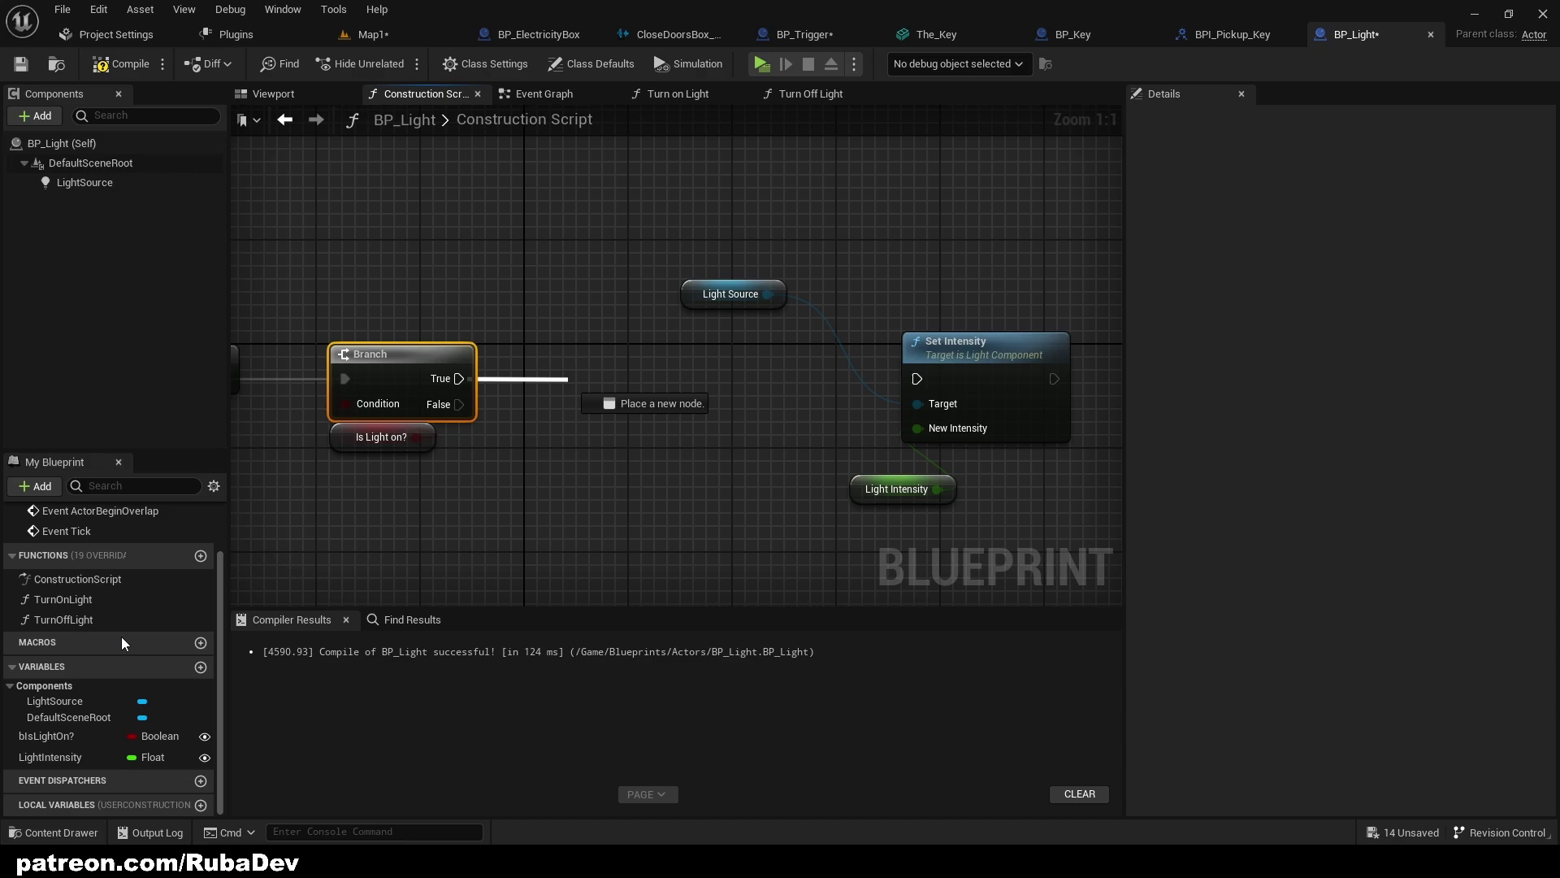
pyautogui.moveTo(110, 599); pyautogui.dragTo(540, 366)
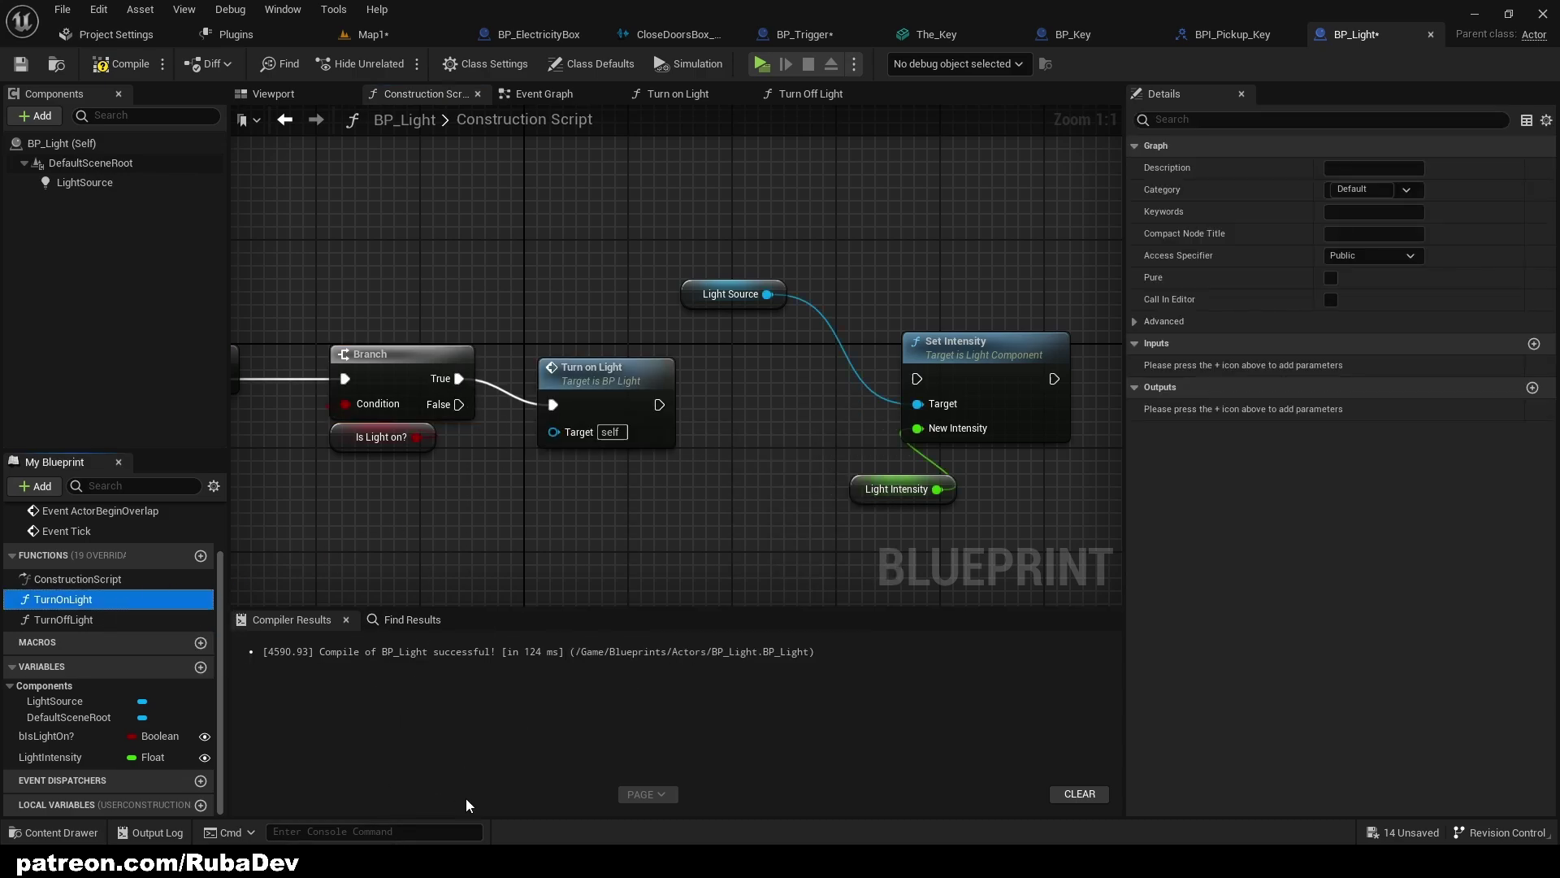
pyautogui.moveTo(585, 385); pyautogui.dragTo(583, 320)
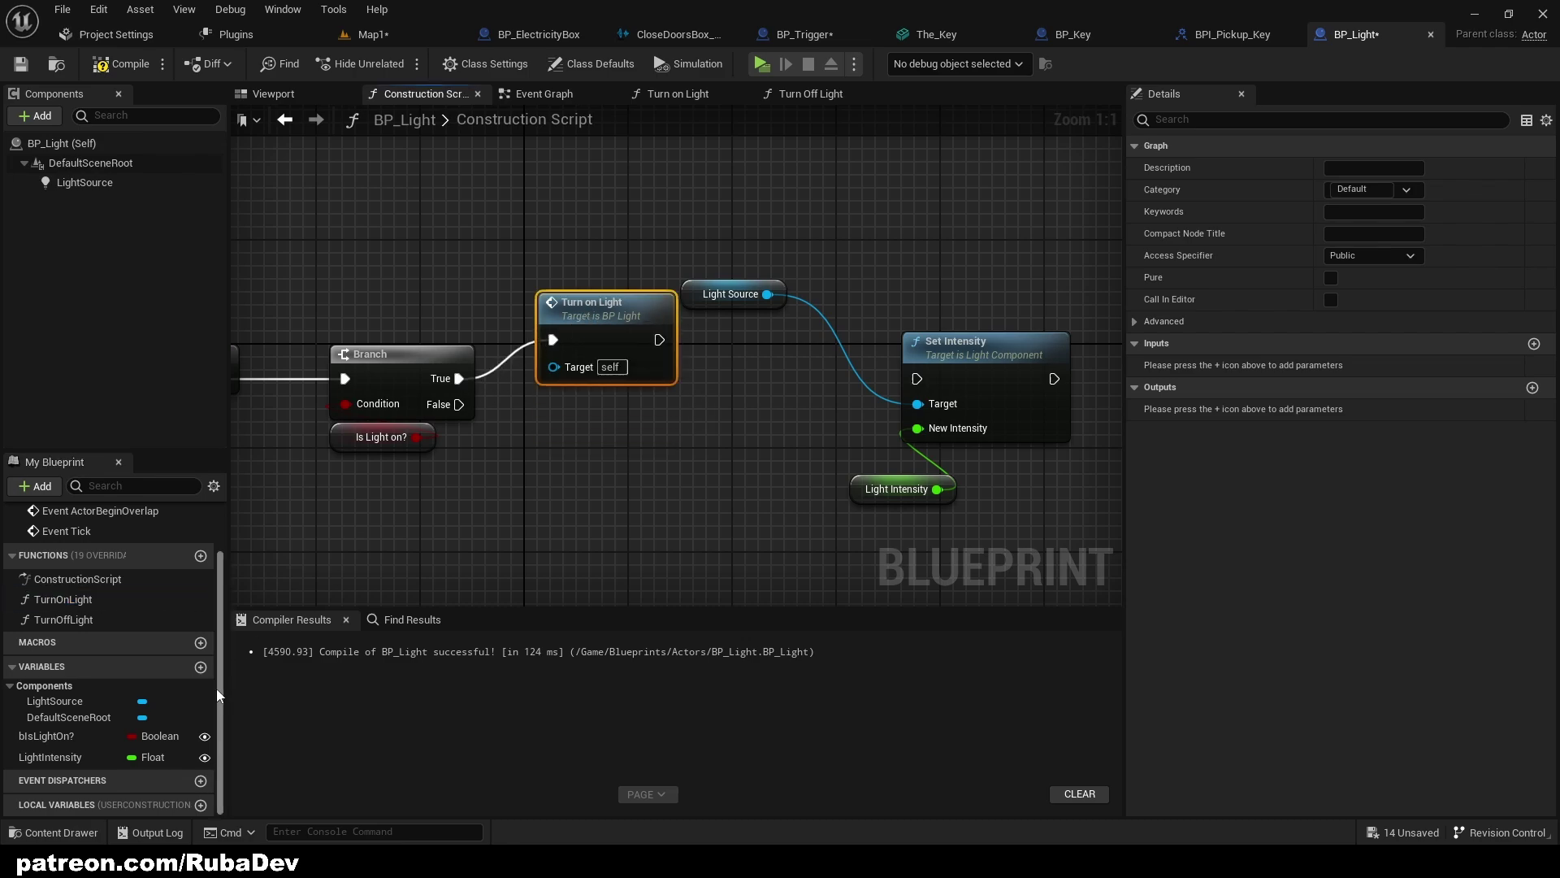
pyautogui.moveTo(63, 621); pyautogui.dragTo(460, 404)
pyautogui.moveTo(618, 402); pyautogui.dragTo(608, 450)
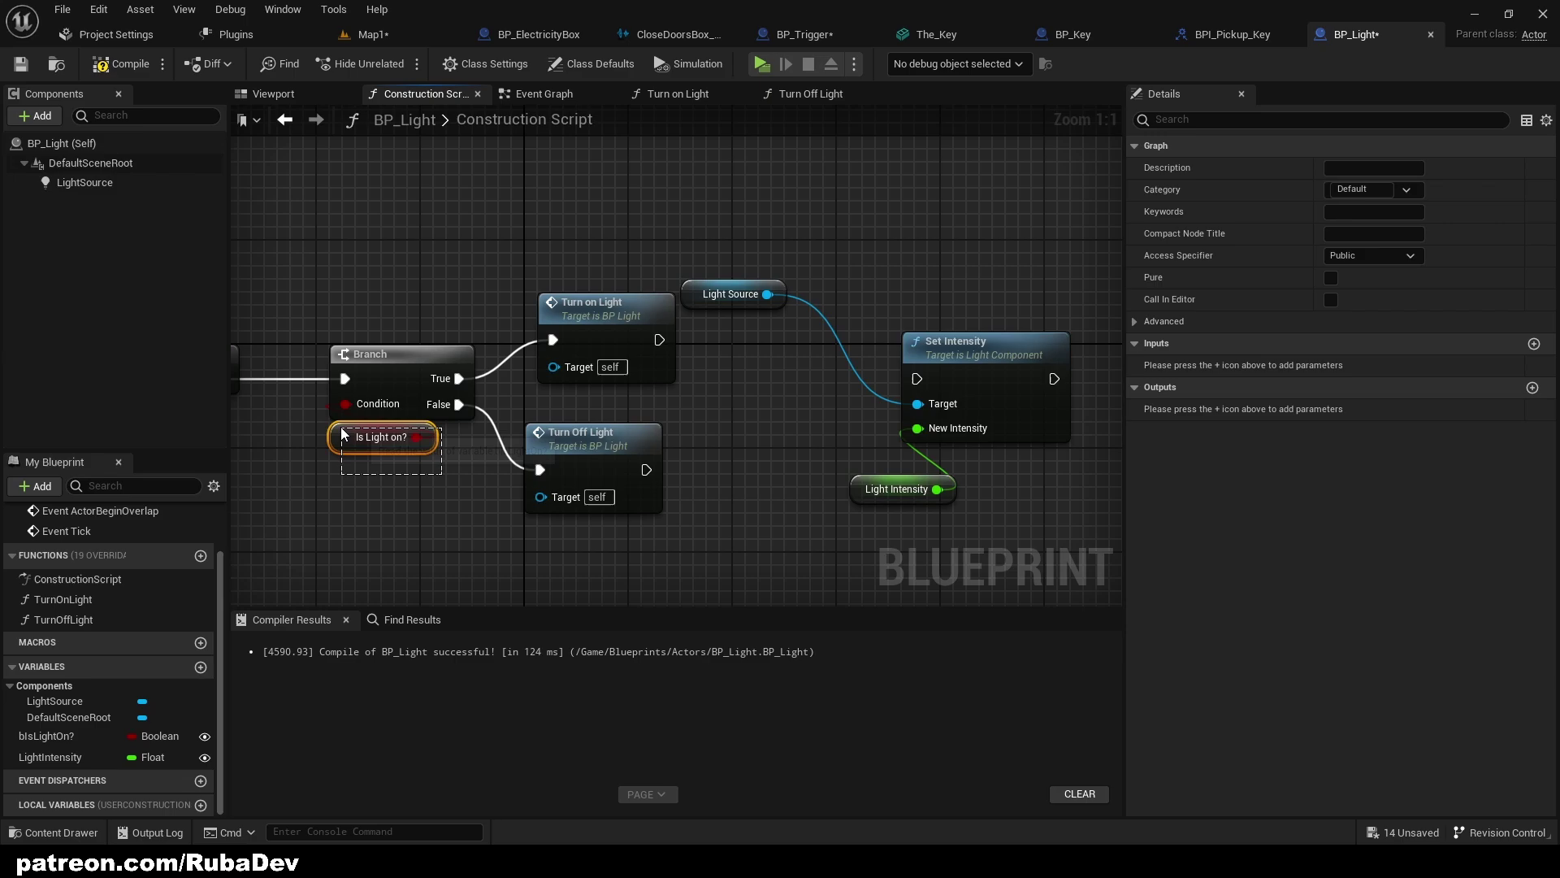
# Connect the outputs of Turn on Light and Turn Off Light to Set Intensity, and gather its Light Source and Light Intensity nodes beside it
pyautogui.moveTo(342, 432); pyautogui.dragTo(342, 432)
pyautogui.moveTo(286, 457); pyautogui.dragTo(535, 460, button='right')
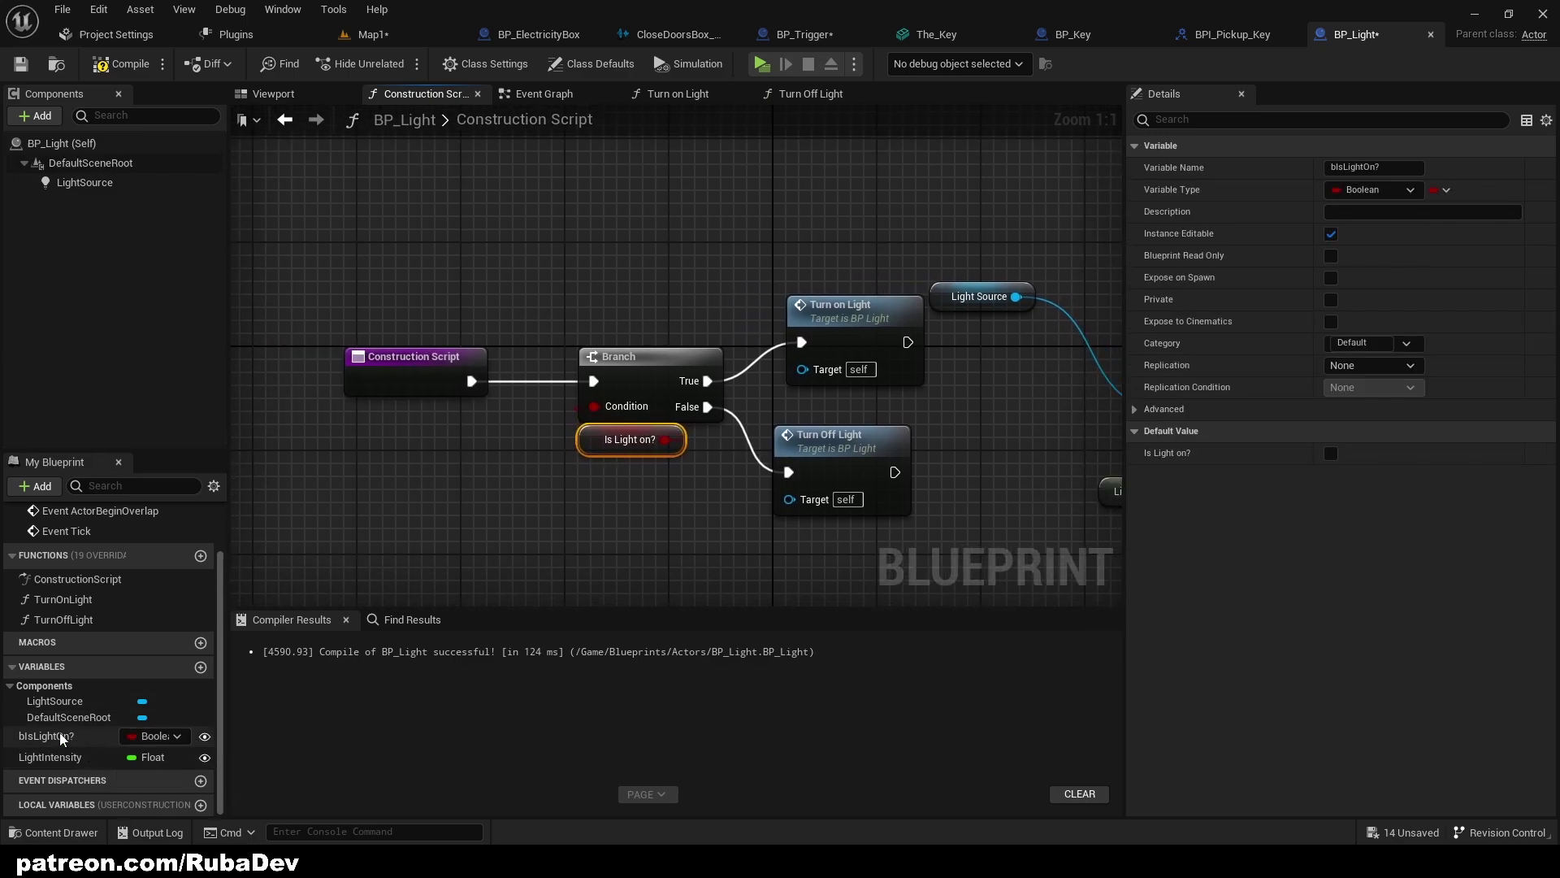
pyautogui.moveTo(675, 439); pyautogui.dragTo(651, 436, button='right')
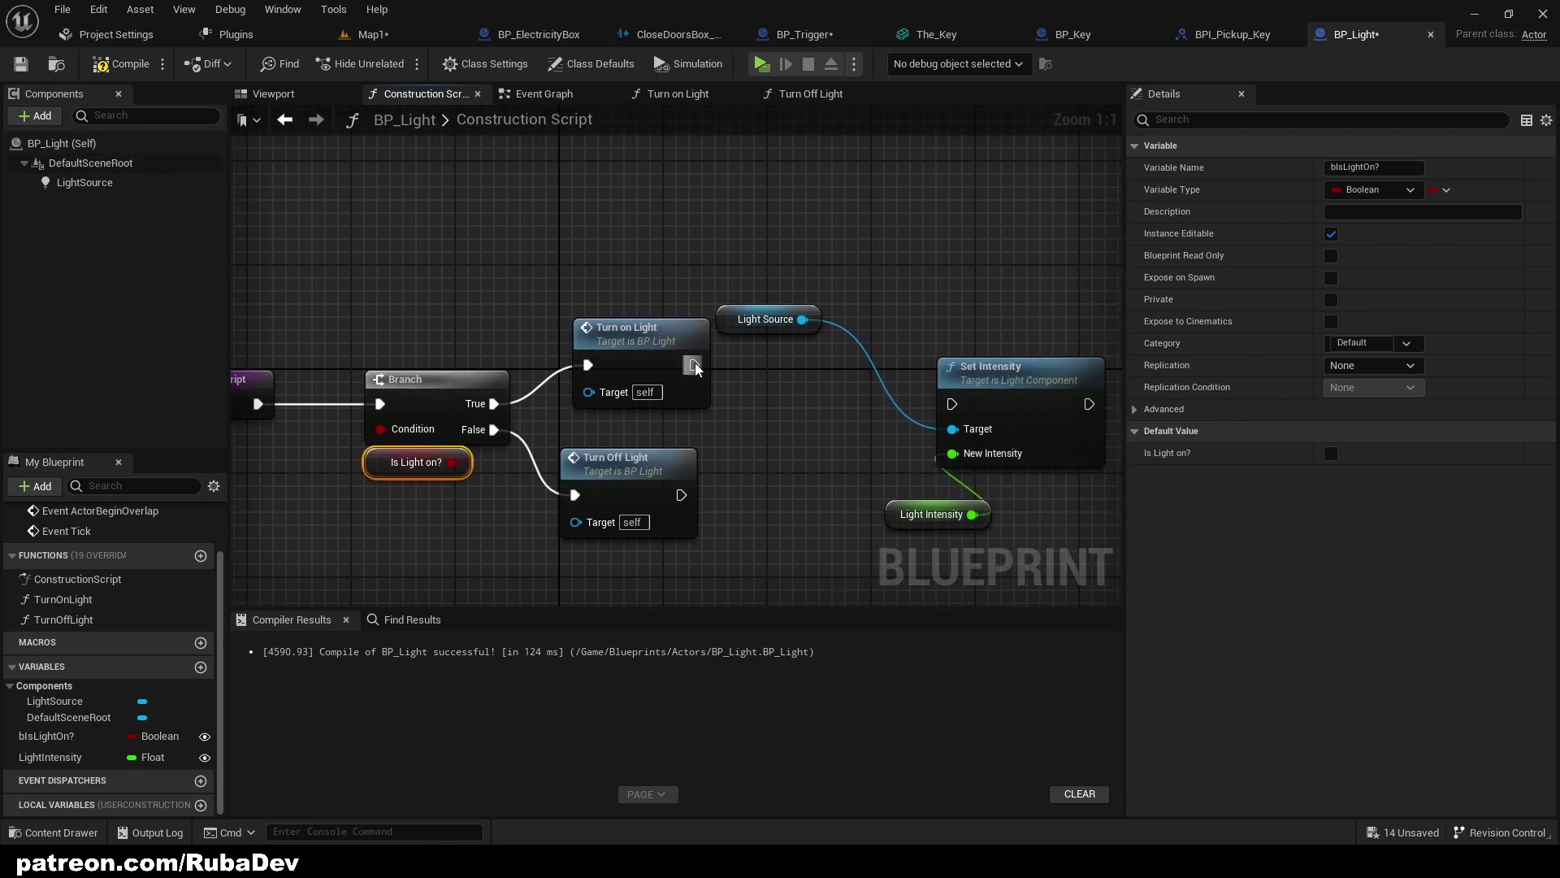
pyautogui.moveTo(695, 362); pyautogui.dragTo(952, 404)
pyautogui.moveTo(840, 426); pyautogui.dragTo(662, 404, button='right')
pyautogui.moveTo(541, 297); pyautogui.dragTo(754, 319)
pyautogui.moveTo(712, 497); pyautogui.dragTo(786, 469)
pyautogui.moveTo(503, 472); pyautogui.dragTo(779, 382)
pyautogui.moveTo(584, 408); pyautogui.dragTo(802, 365, button='right')
pyautogui.click(710, 410)
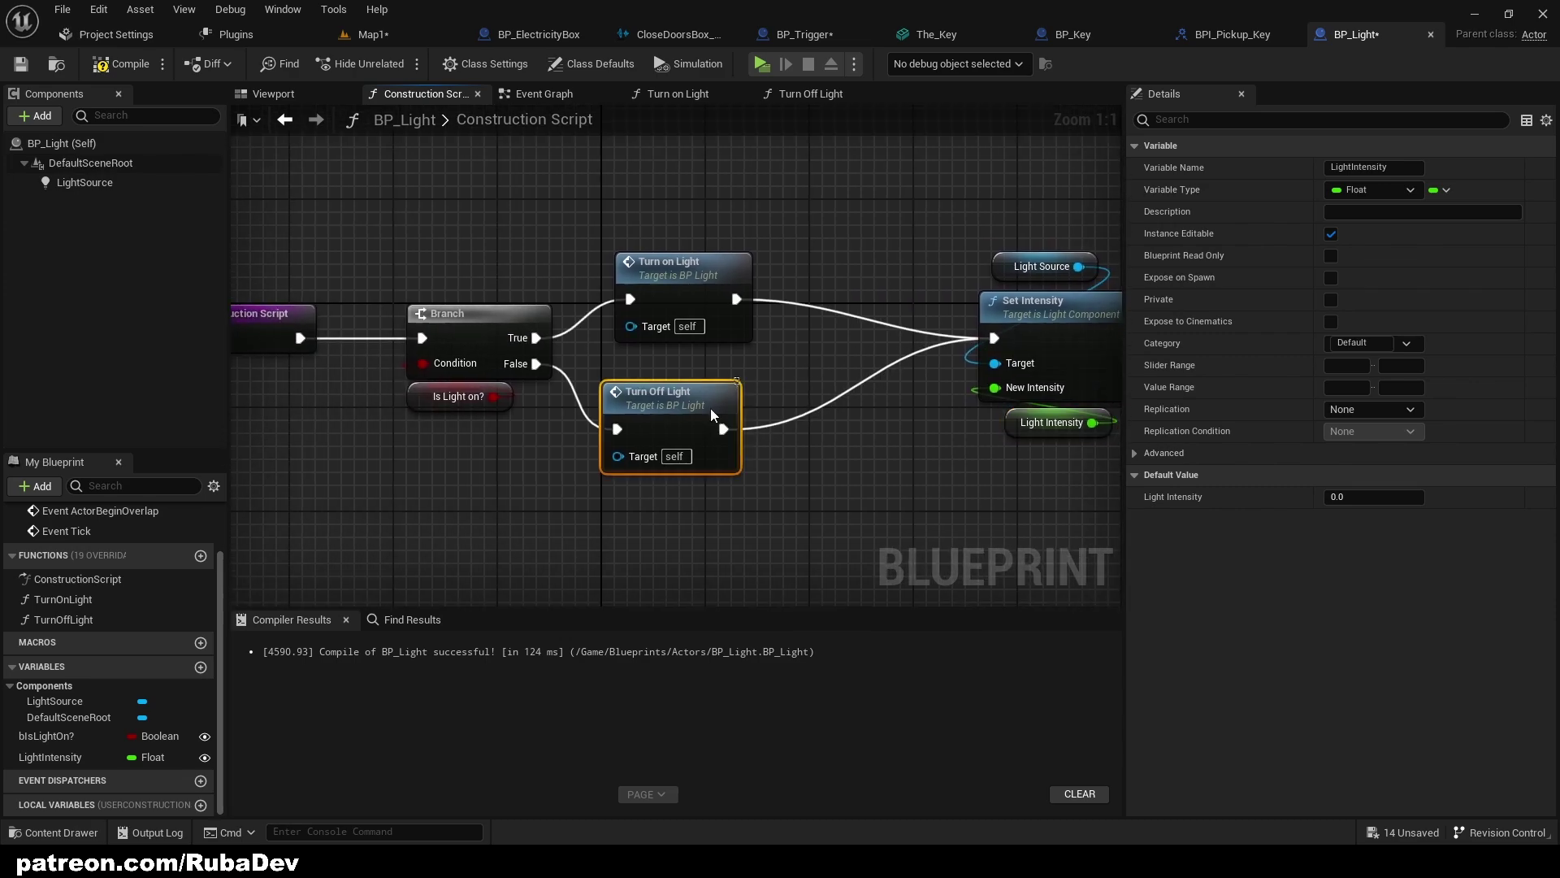
pyautogui.moveTo(899, 448); pyautogui.dragTo(582, 500, button='right')
pyautogui.click(731, 366)
pyautogui.click(951, 374)
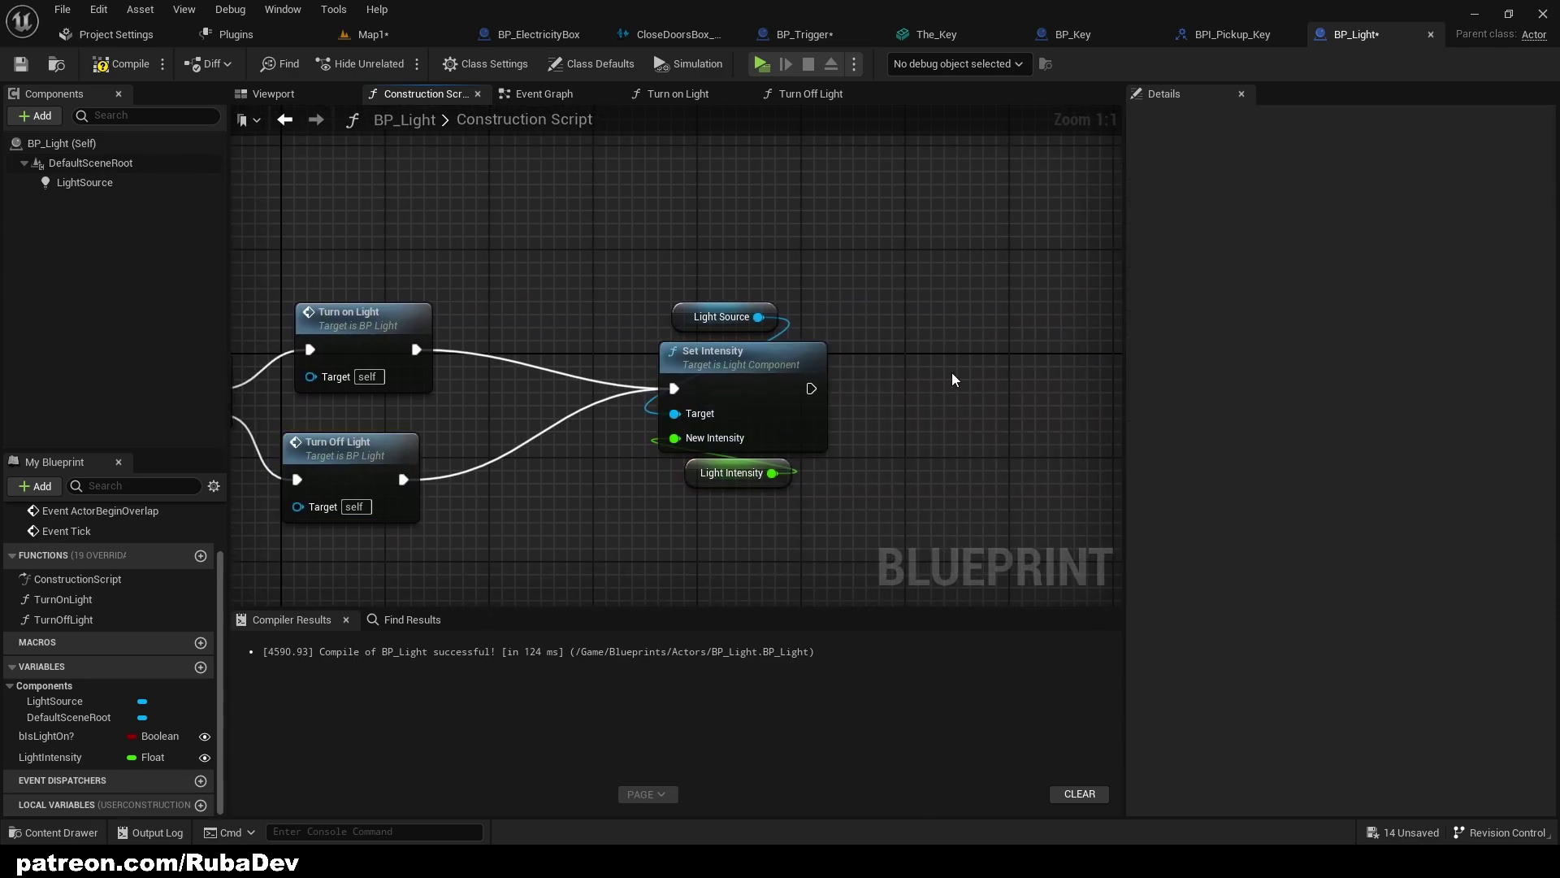
pyautogui.moveTo(951, 373); pyautogui.dragTo(785, 359, button='right')
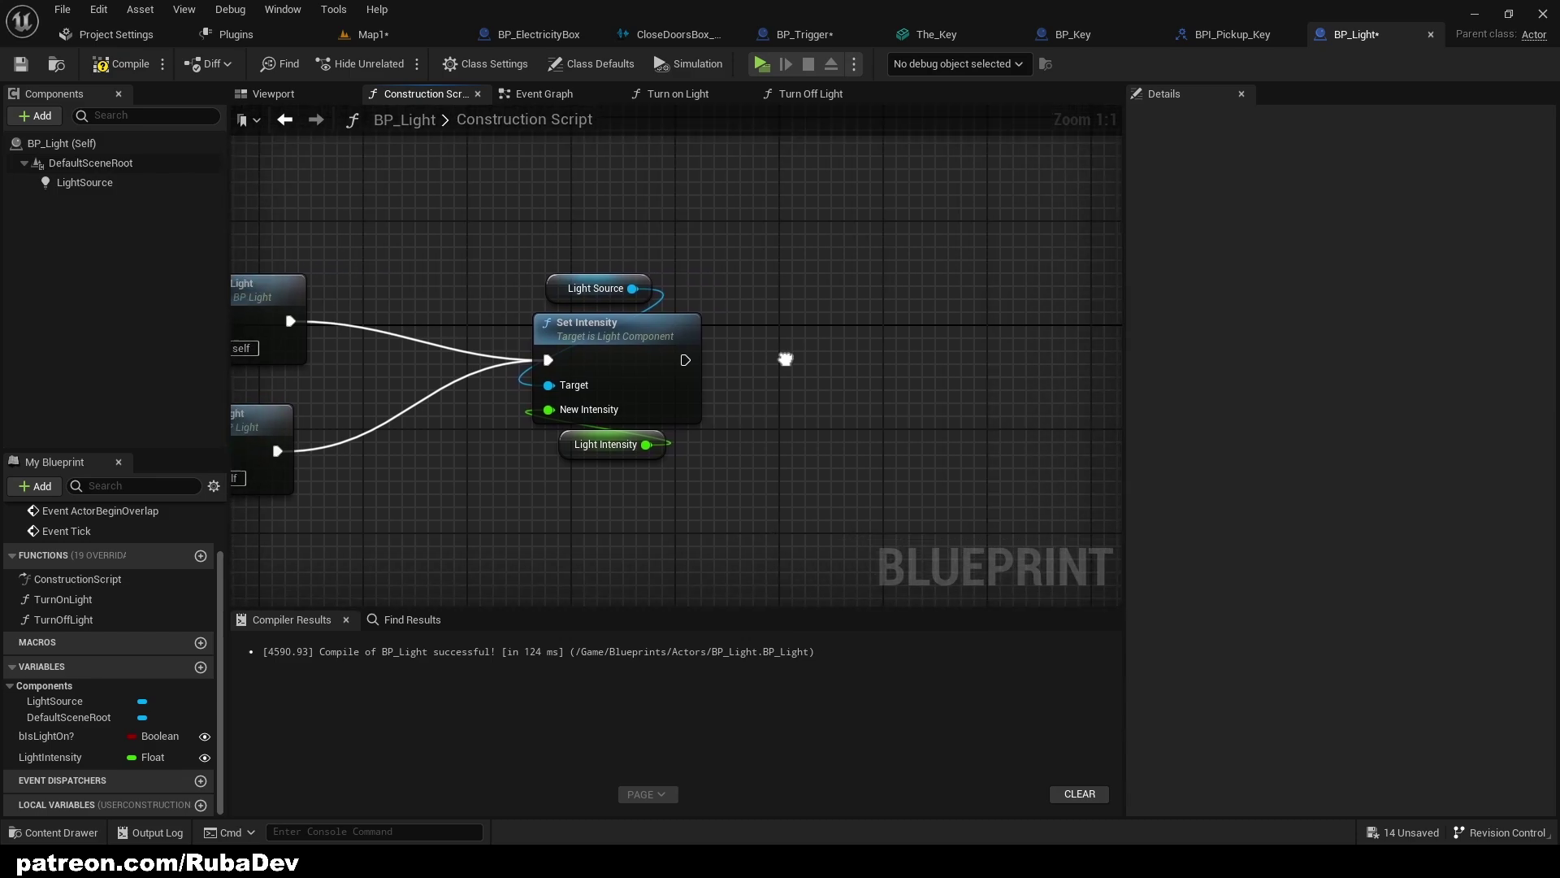
pyautogui.moveTo(397, 329); pyautogui.dragTo(516, 321, button='right')
pyautogui.click(596, 284)
pyautogui.click(558, 428)
pyautogui.click(580, 289)
pyautogui.click(797, 317)
# Add a Set Attenuation Radius node targeting Light Source and connect it after Set Intensity
pyautogui.moveTo(789, 372); pyautogui.dragTo(676, 362, button='right')
pyautogui.moveTo(583, 305); pyautogui.dragTo(712, 327)
pyautogui.write('set atten')
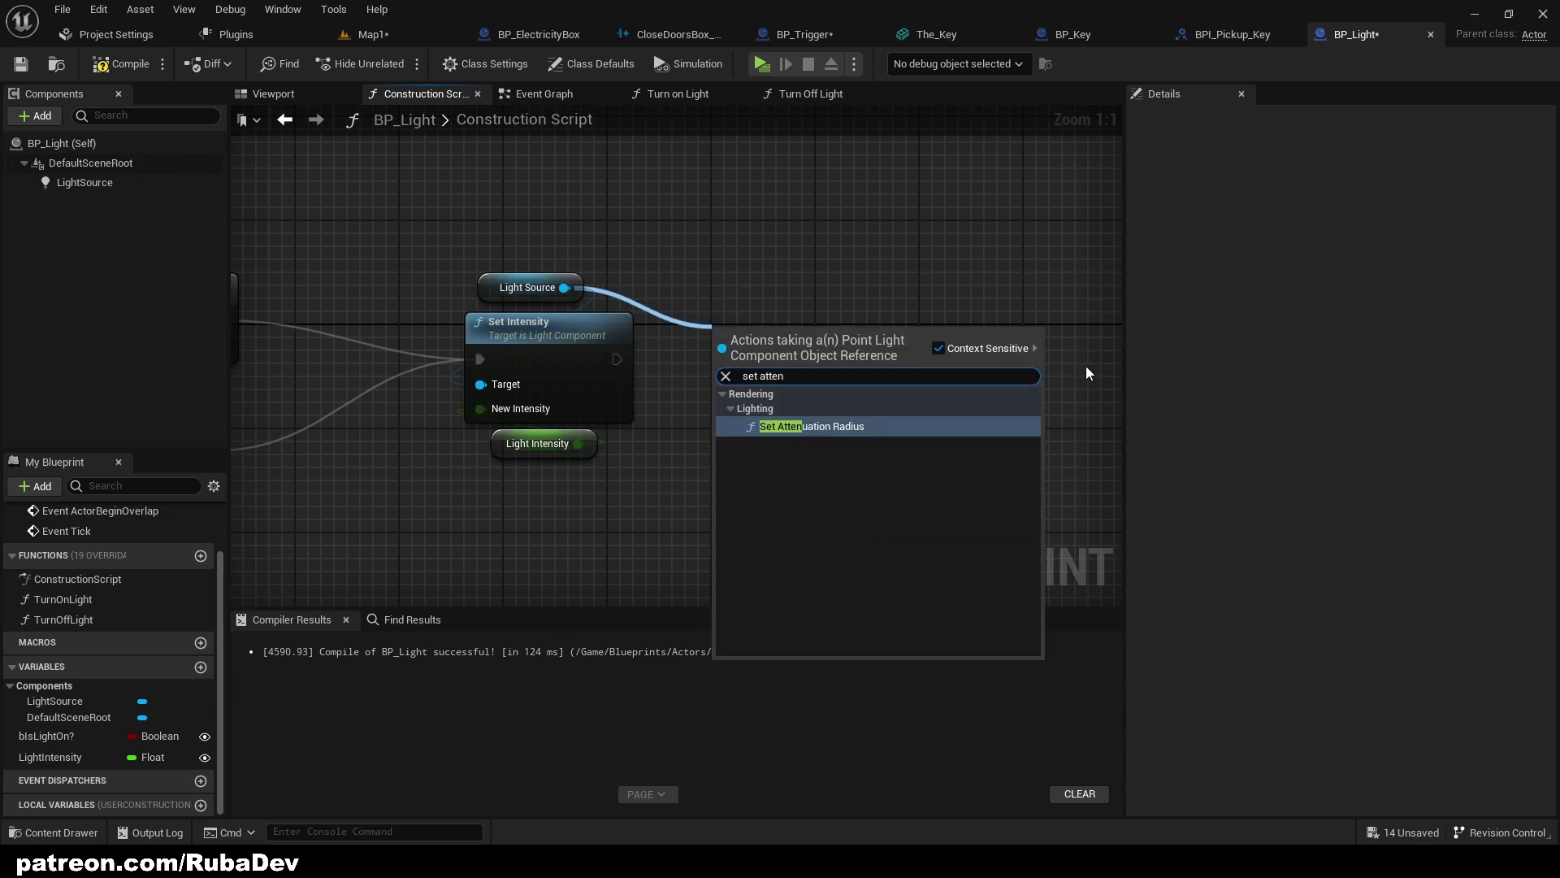
pyautogui.press('BackSpace')
pyautogui.write('n')
pyautogui.press('Return')
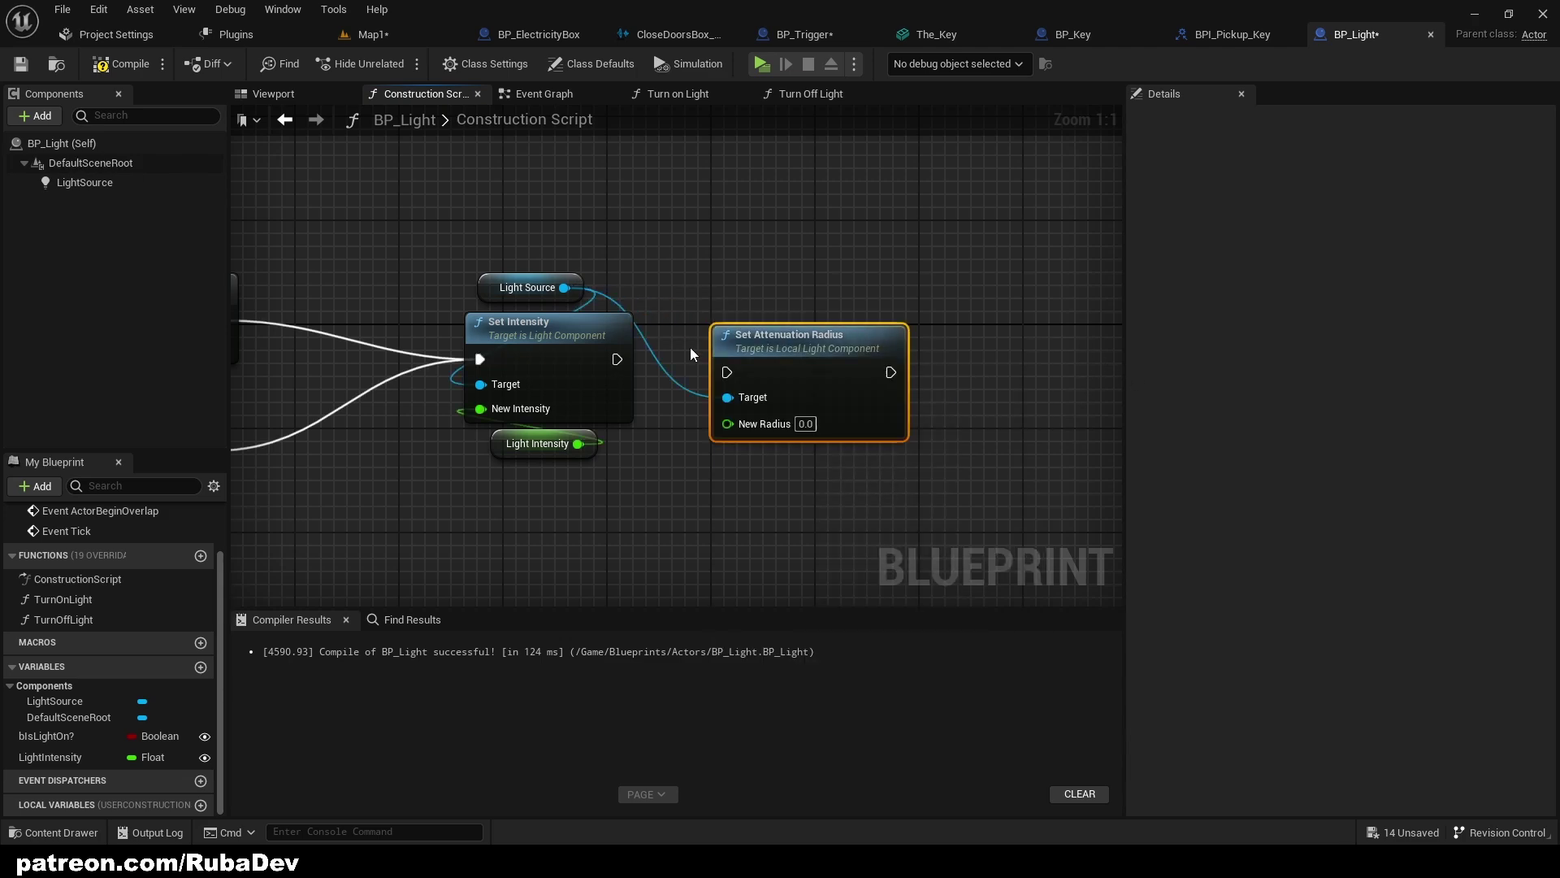
pyautogui.moveTo(716, 375); pyautogui.dragTo(623, 360)
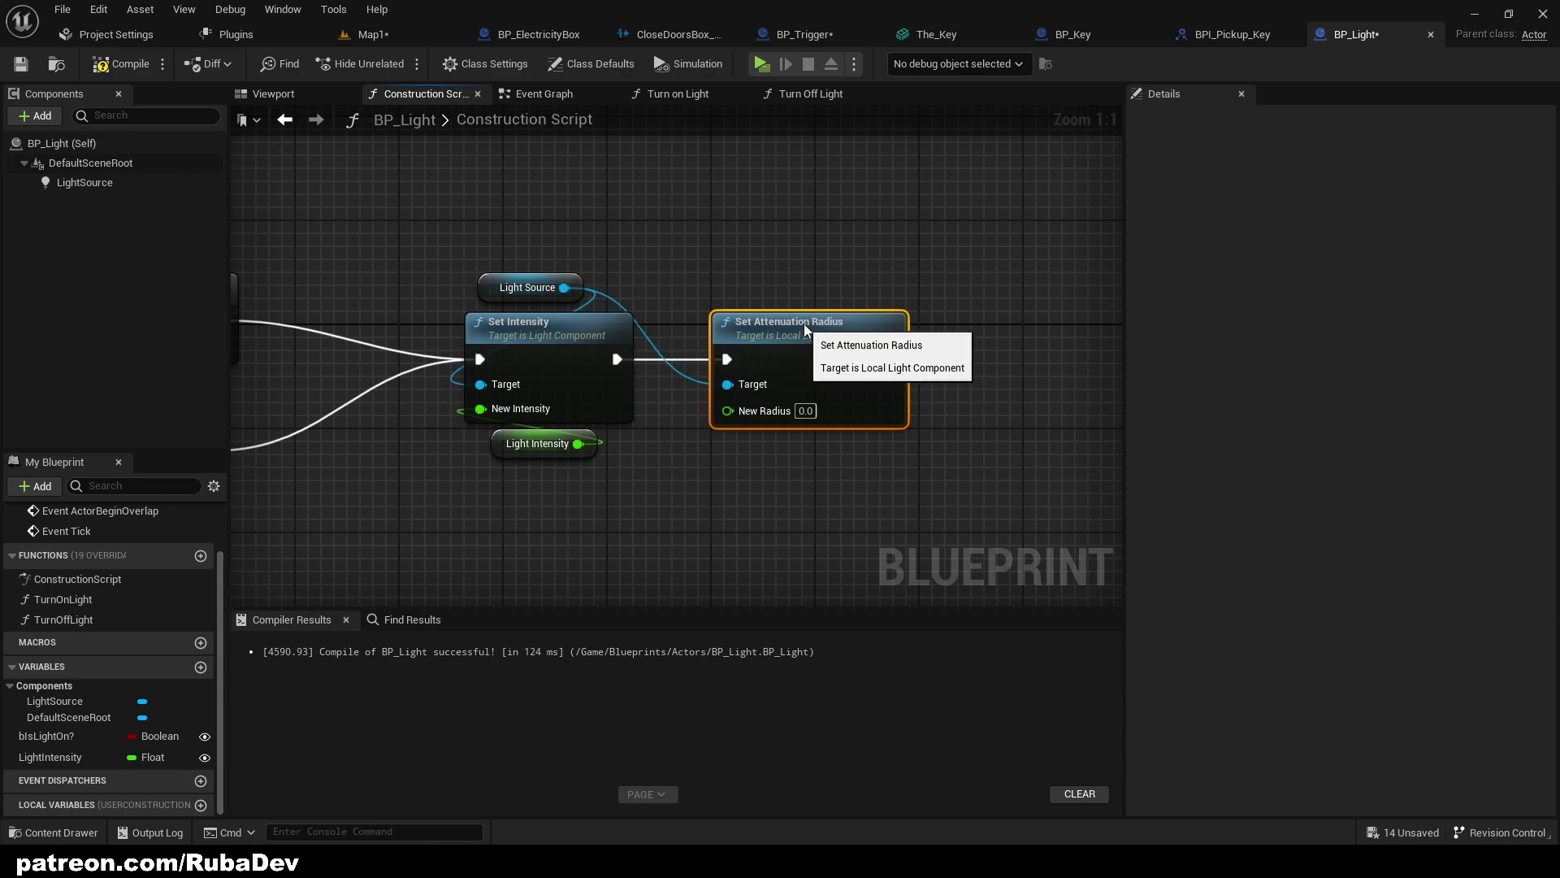
pyautogui.moveTo(803, 323); pyautogui.dragTo(842, 323)
# Promote Set Attenuation Radius's New Radius input to a variable named LightRadius and make it instance editable
pyautogui.moveTo(766, 410); pyautogui.dragTo(772, 457)
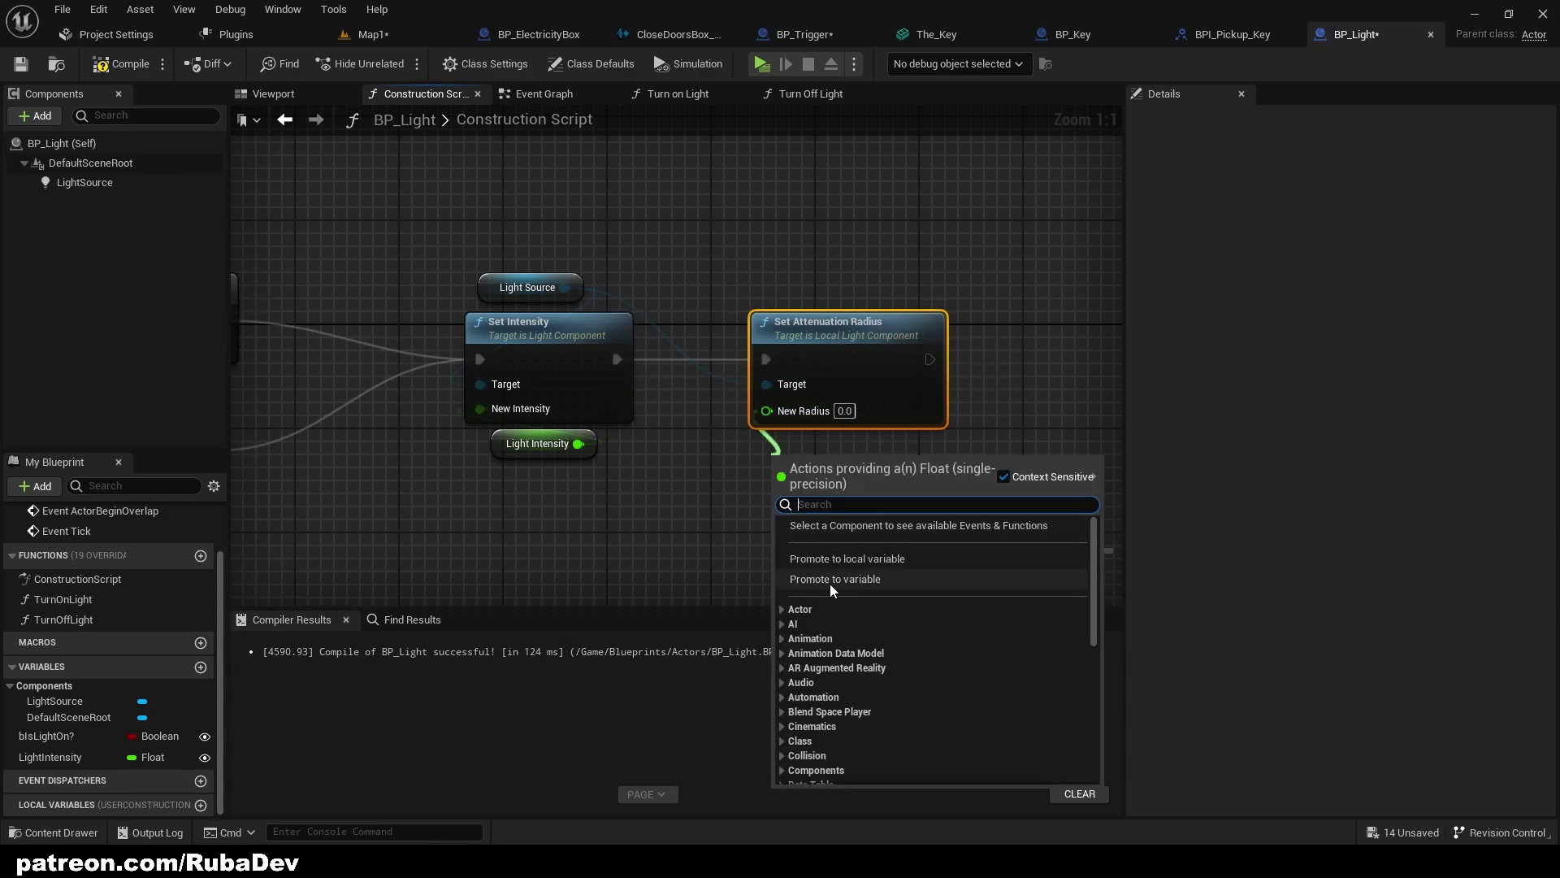
pyautogui.click(831, 581)
pyautogui.write('Rad')
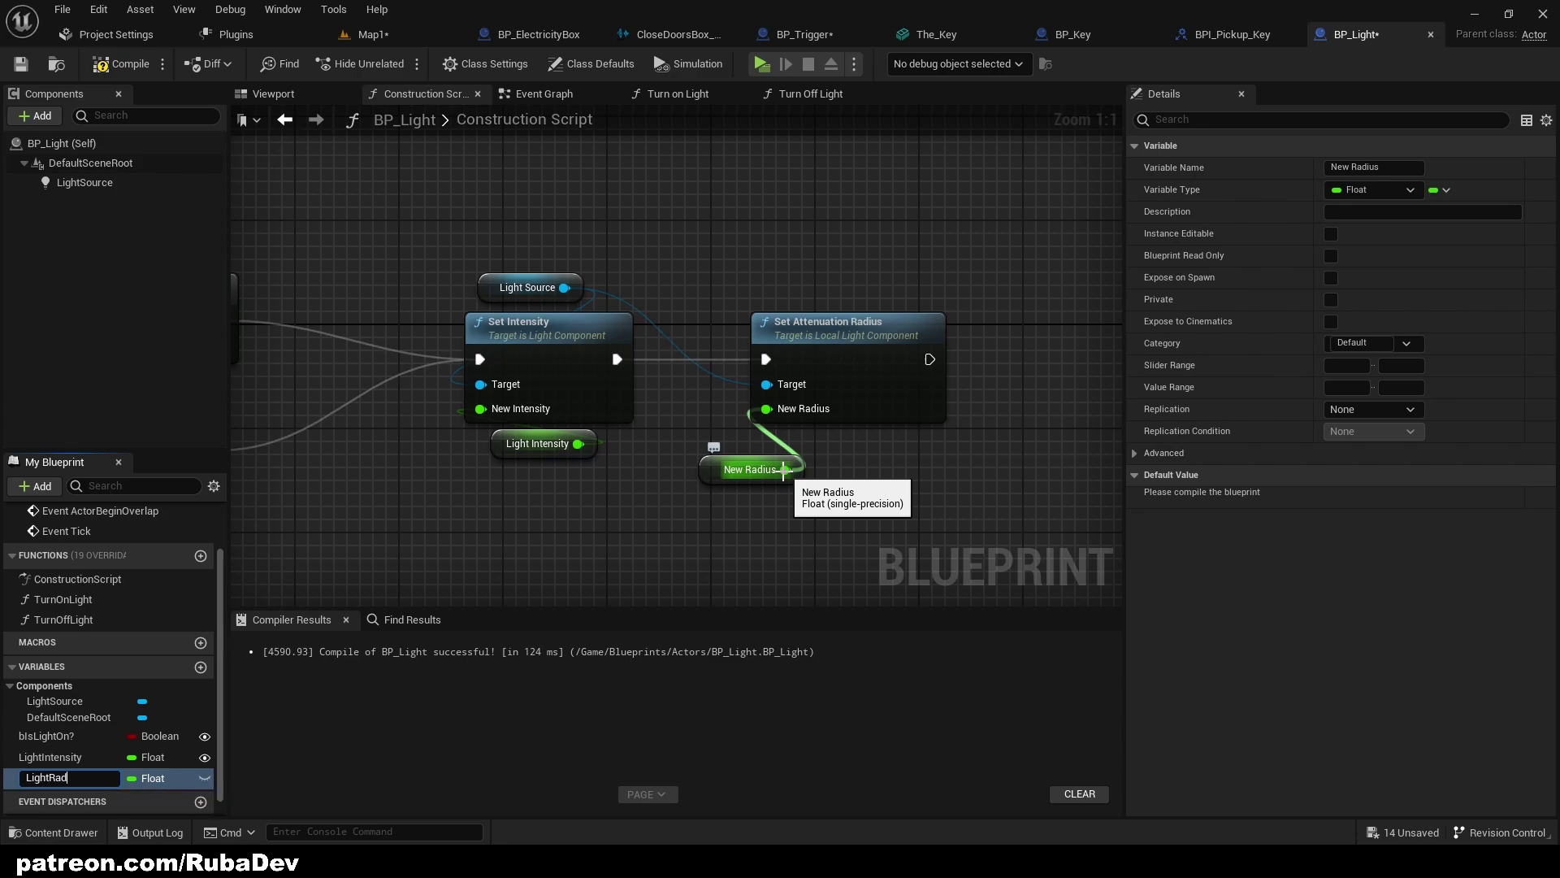
pyautogui.write('ius')
pyautogui.press('Return')
pyautogui.click(205, 778)
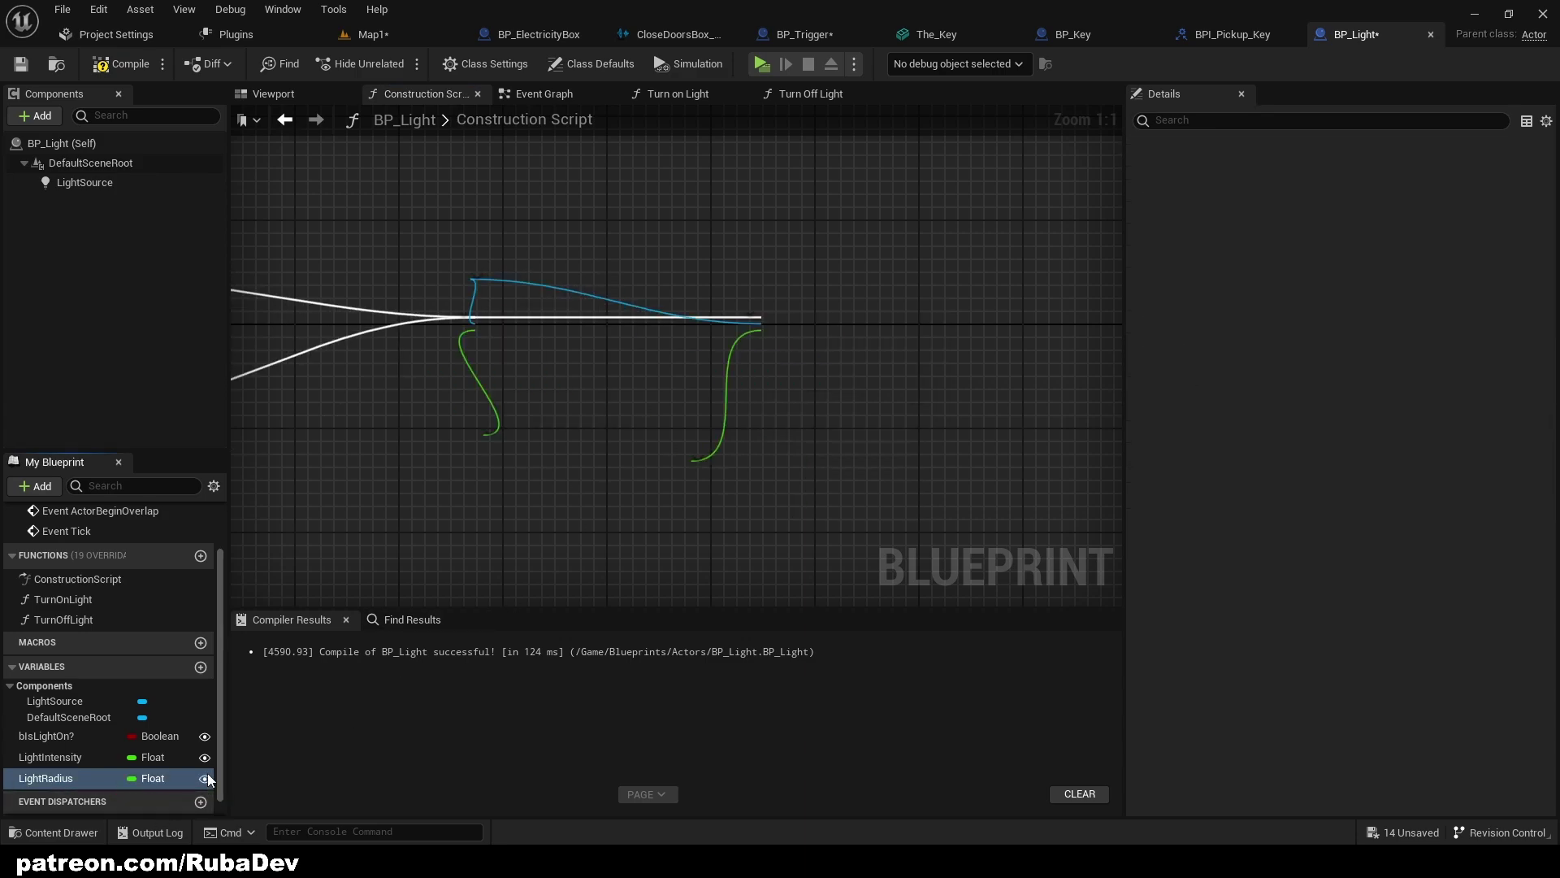
# Move the Light Radius node directly beneath Set Attenuation Radius and compile the blueprint
pyautogui.moveTo(563, 576); pyautogui.dragTo(660, 554, button='right')
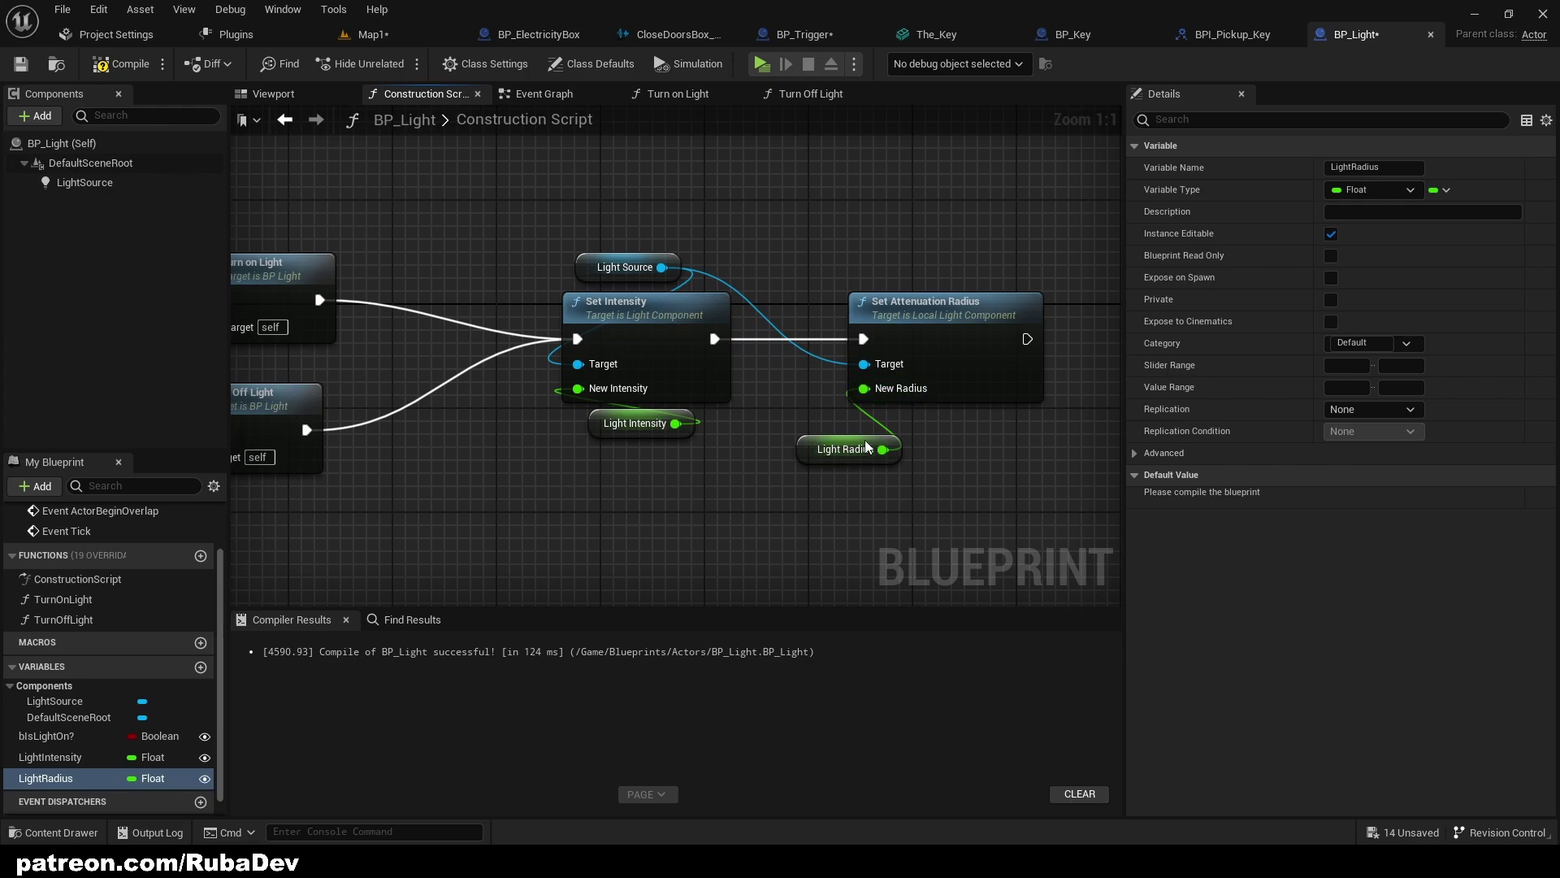
pyautogui.moveTo(865, 447); pyautogui.dragTo(917, 423)
pyautogui.click(809, 445)
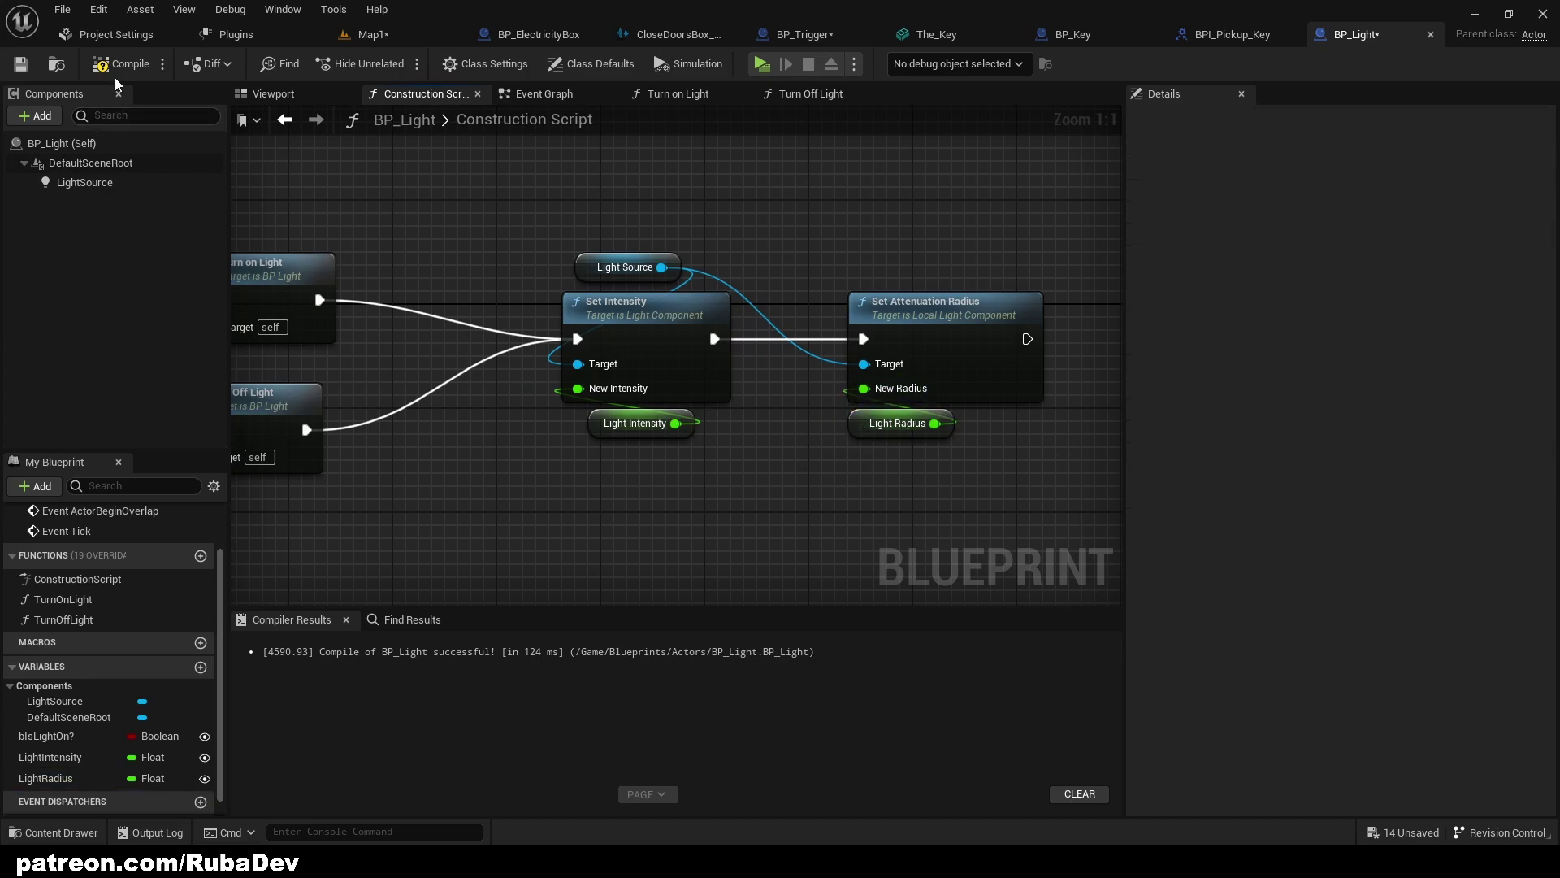
pyautogui.click(18, 63)
# Add a Set Light Color node targeting Light Source and connect it after Set Attenuation Radius
pyautogui.moveTo(469, 208); pyautogui.dragTo(488, 252, button='right')
pyautogui.moveTo(416, 274); pyautogui.dragTo(860, 300)
pyautogui.write('set light color')
pyautogui.press('Return')
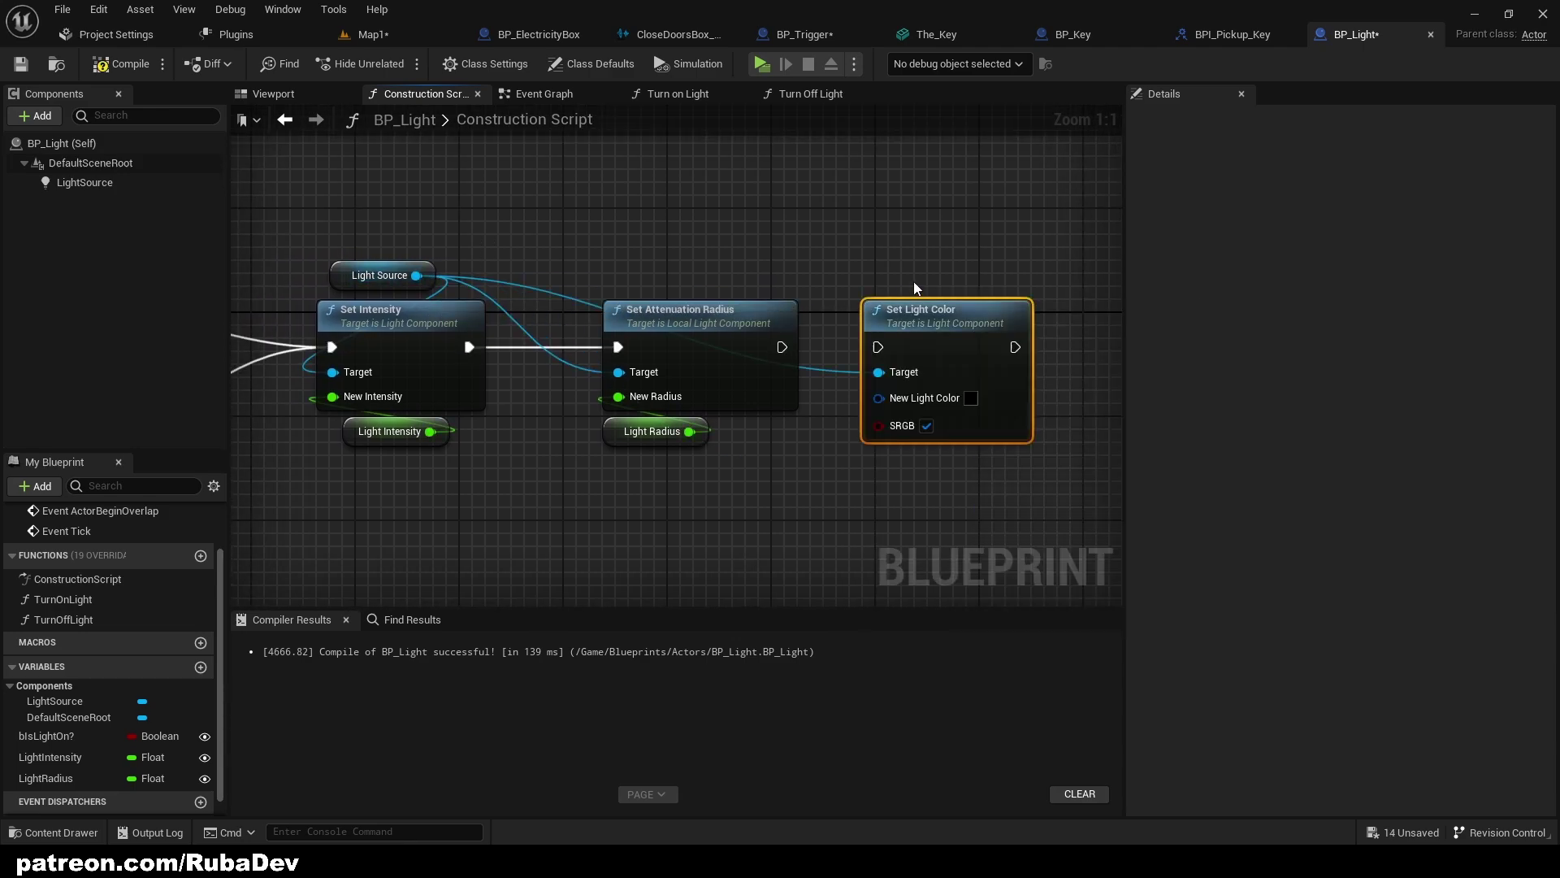
pyautogui.moveTo(922, 282); pyautogui.dragTo(771, 252, button='right')
pyautogui.moveTo(776, 289); pyautogui.dragTo(631, 318)
# Promote the New Light Color input to a variable named LightColor and compile the blueprint
pyautogui.moveTo(767, 368); pyautogui.dragTo(801, 443)
pyautogui.click(810, 538)
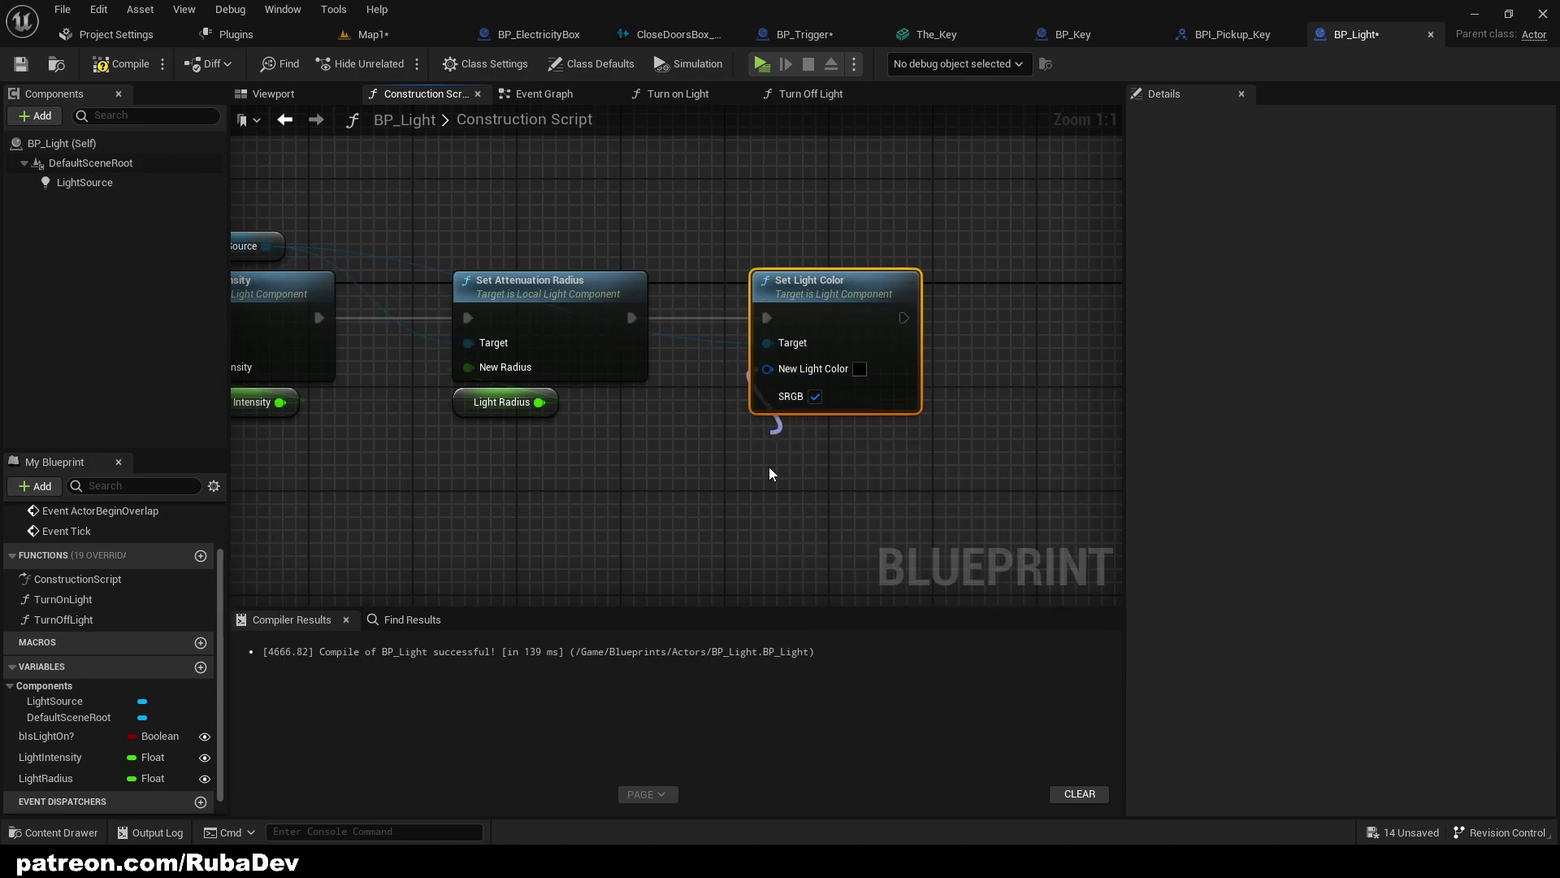
pyautogui.write('LightColor')
pyautogui.press('Return')
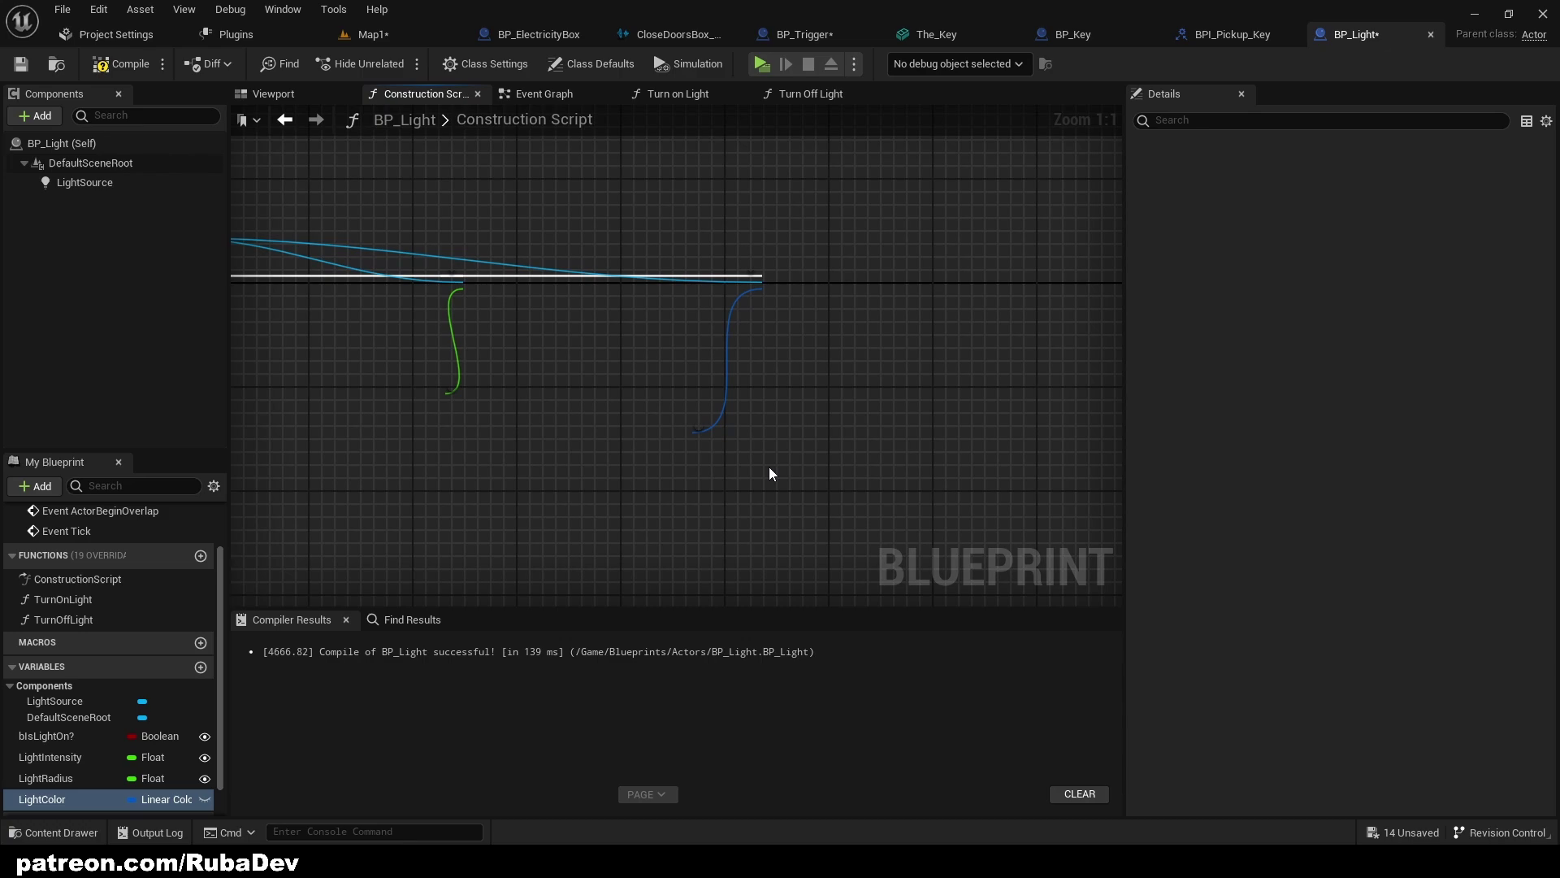
pyautogui.click(123, 65)
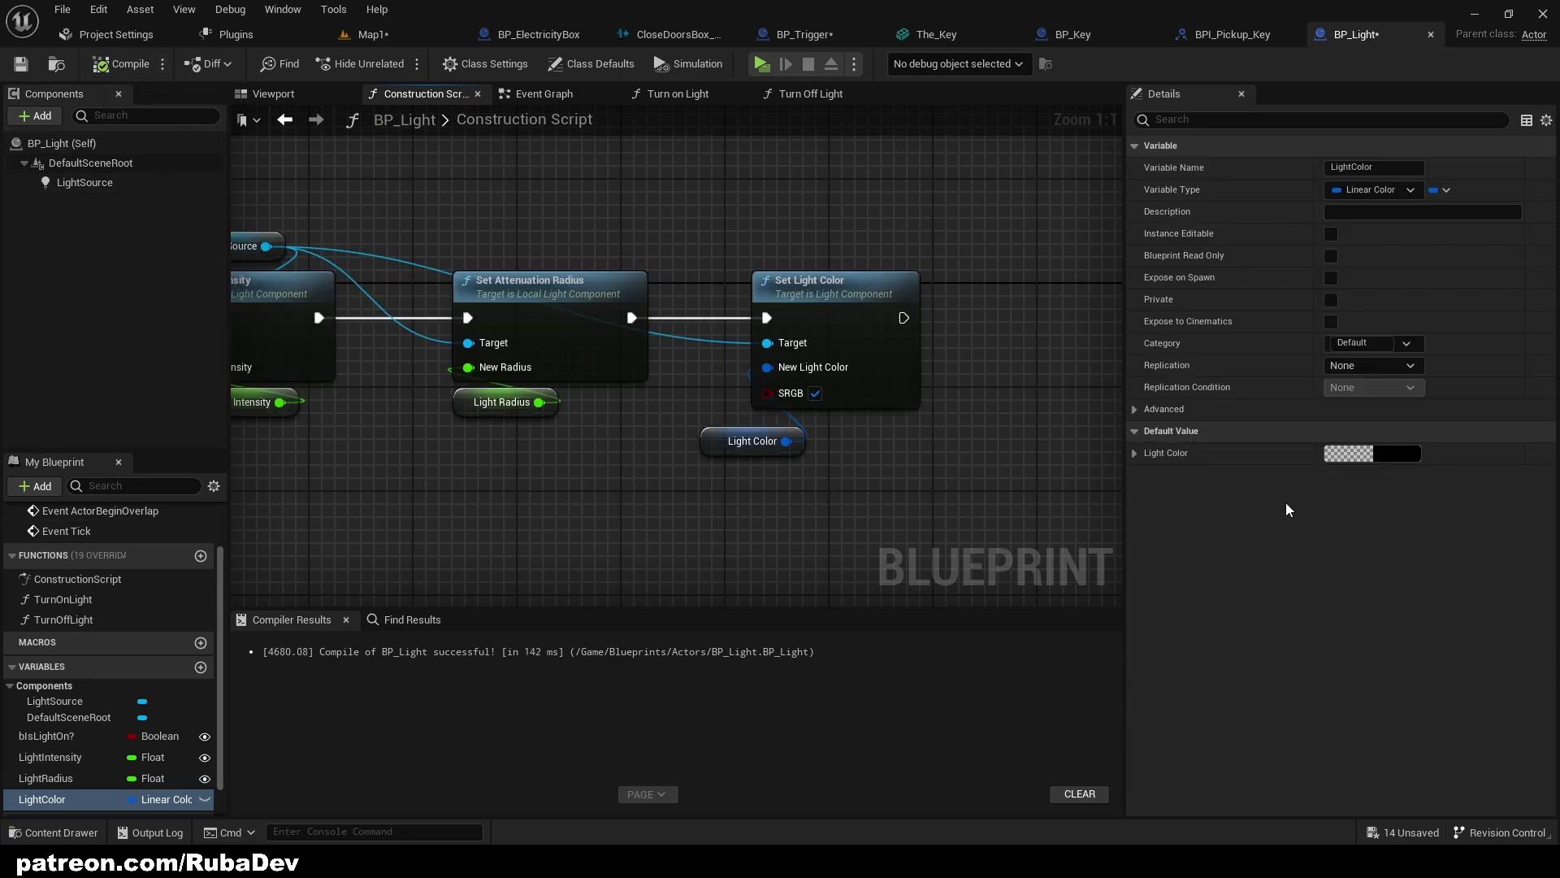
# Set LightColor's default value to white and place its node directly beneath Set Light Color
pyautogui.click(1392, 452)
pyautogui.moveTo(1279, 517); pyautogui.dragTo(1288, 460)
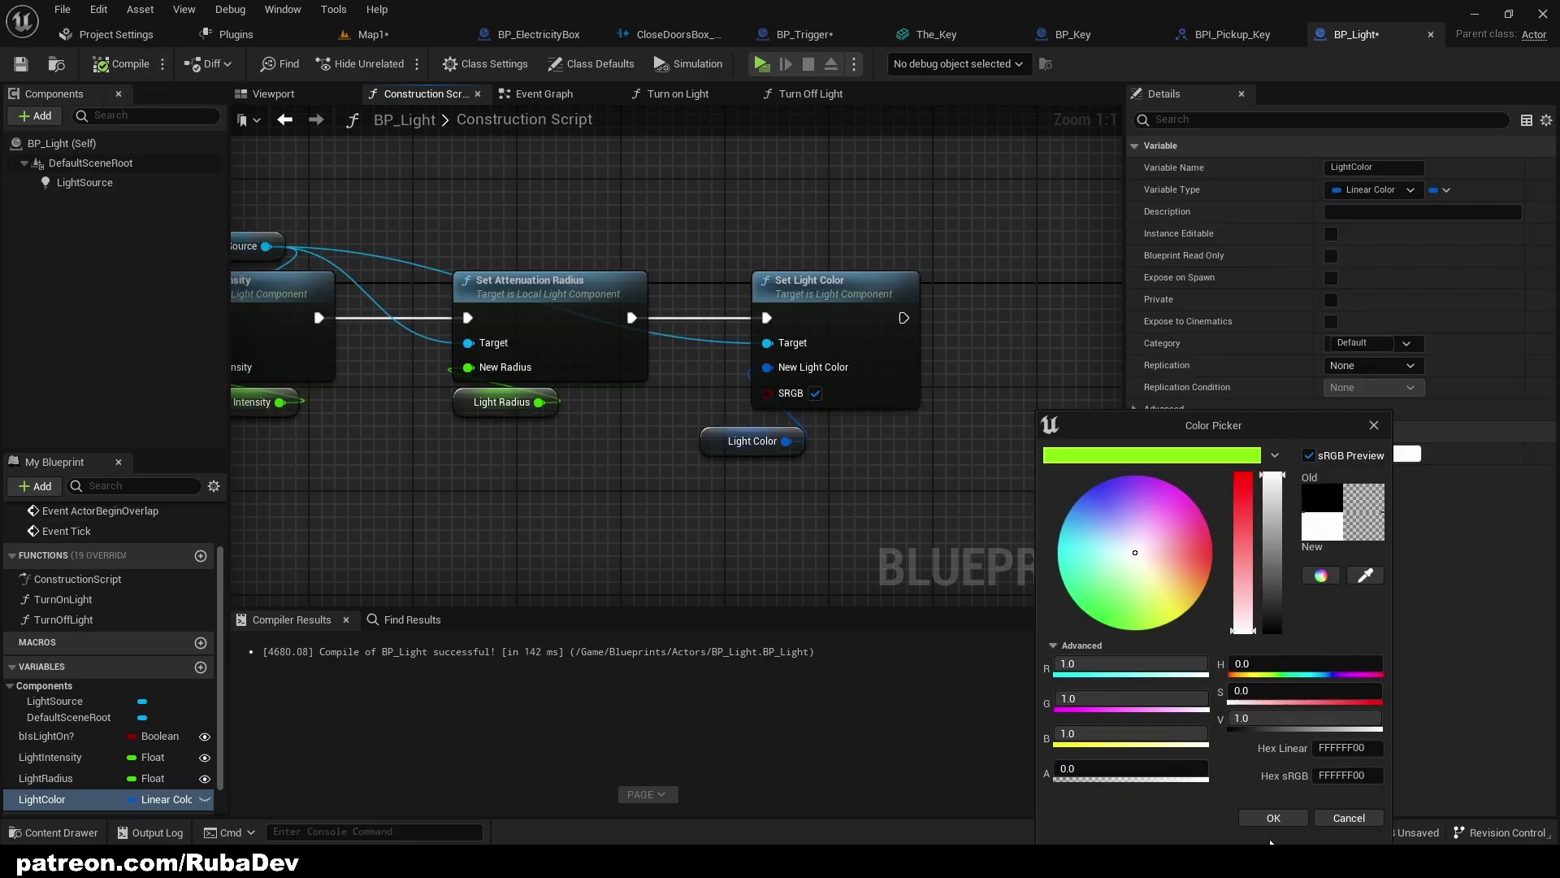
pyautogui.click(1273, 818)
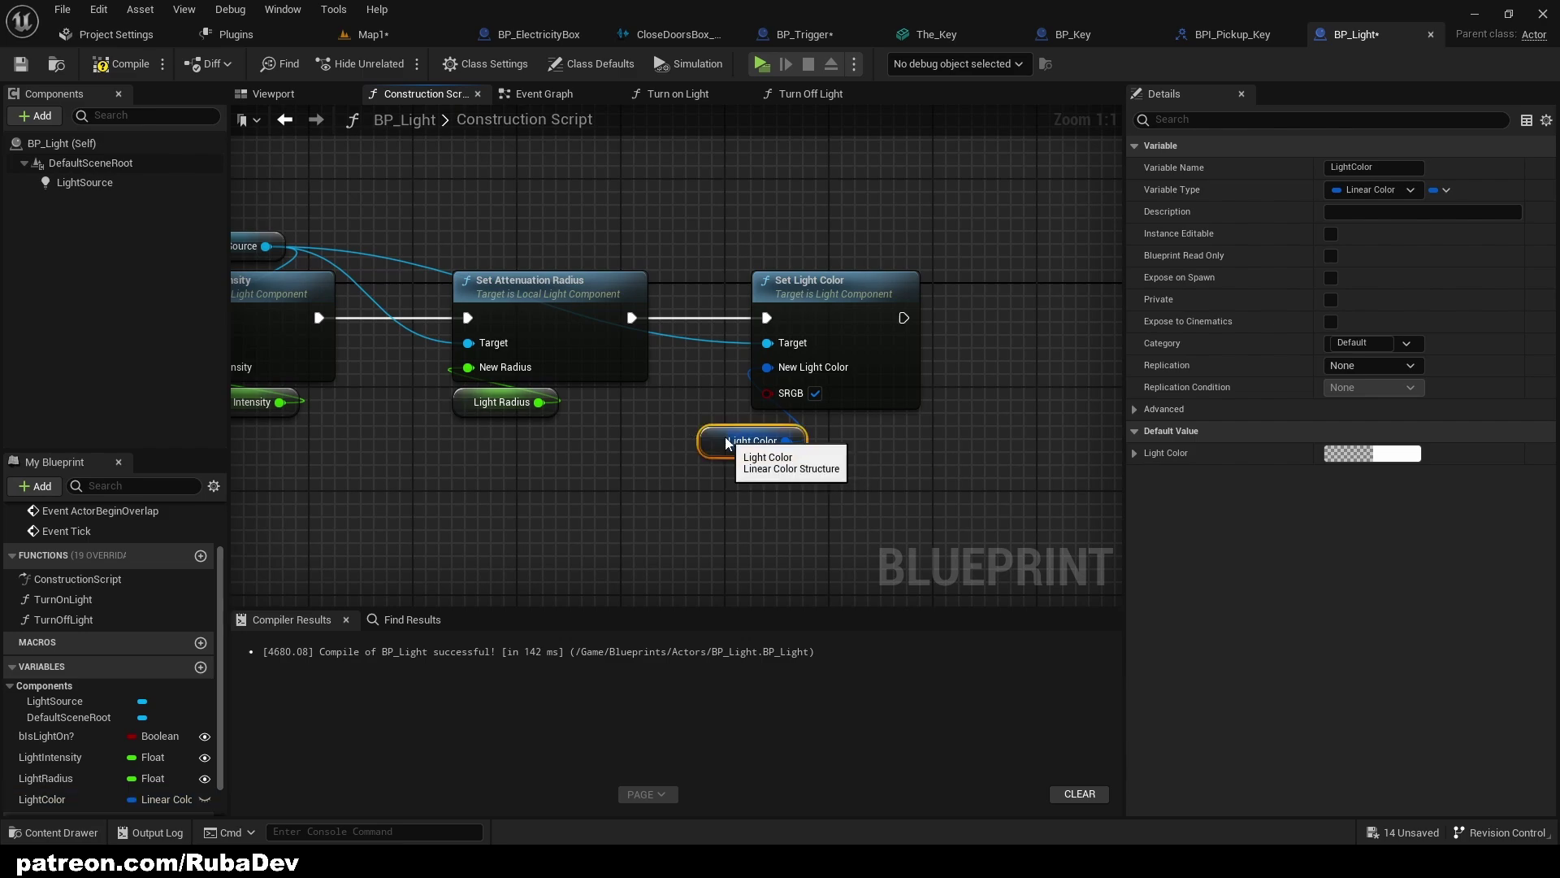
pyautogui.moveTo(716, 443); pyautogui.dragTo(768, 425)
pyautogui.click(691, 414)
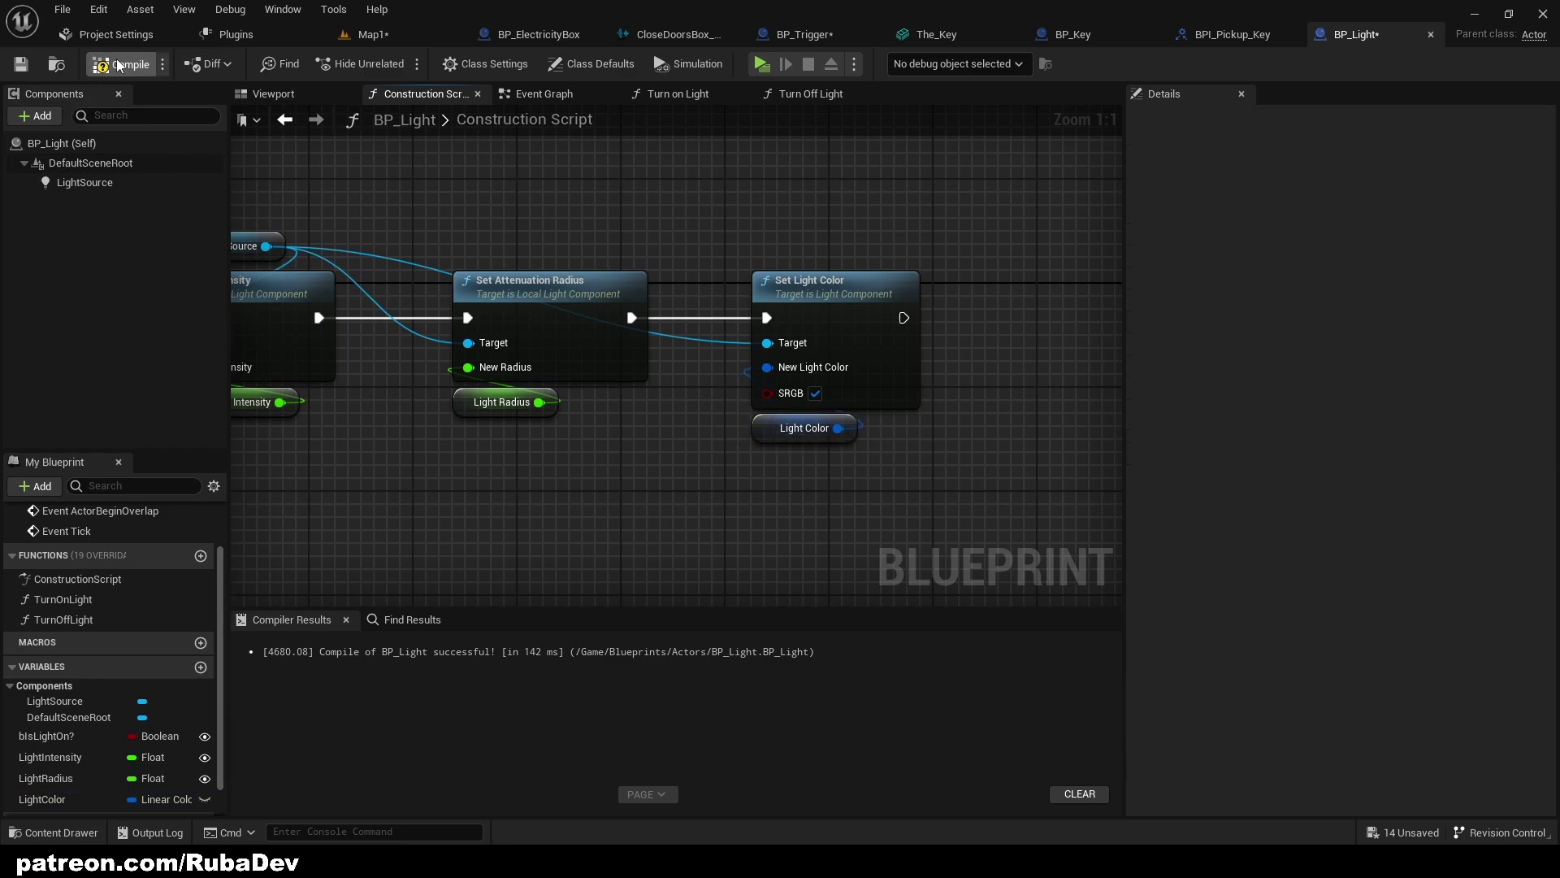
# Place a BP_Light actor in front of the wall in Map1 and enable its Is Light on? option
pyautogui.click(402, 37)
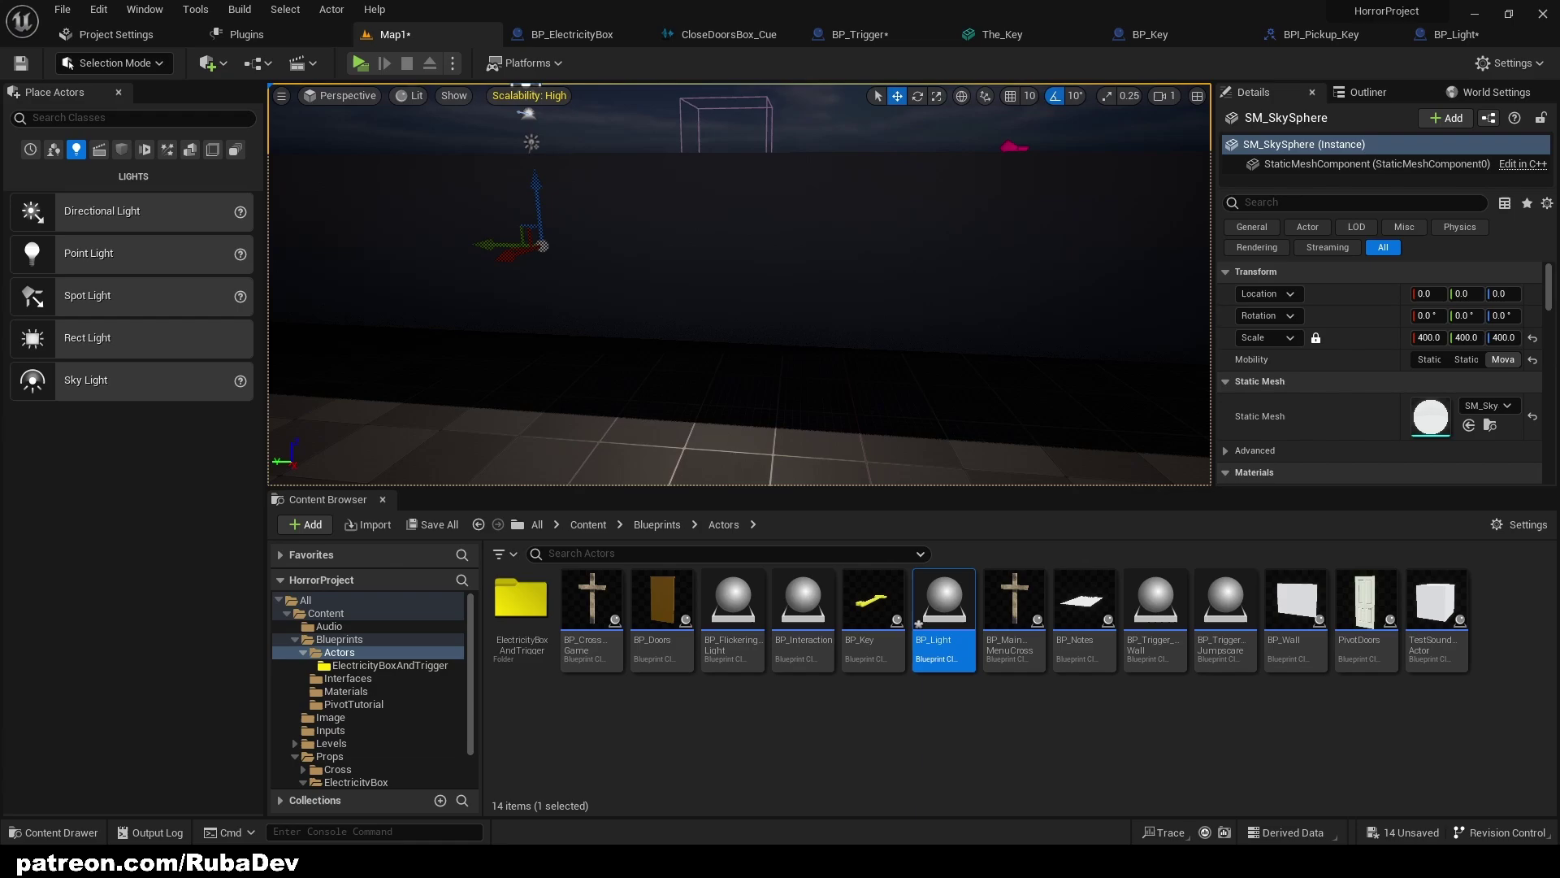
pyautogui.moveTo(1008, 325); pyautogui.dragTo(967, 346, button='right')
pyautogui.moveTo(967, 624); pyautogui.dragTo(686, 143)
pyautogui.moveTo(777, 254); pyautogui.dragTo(671, 207, button='right')
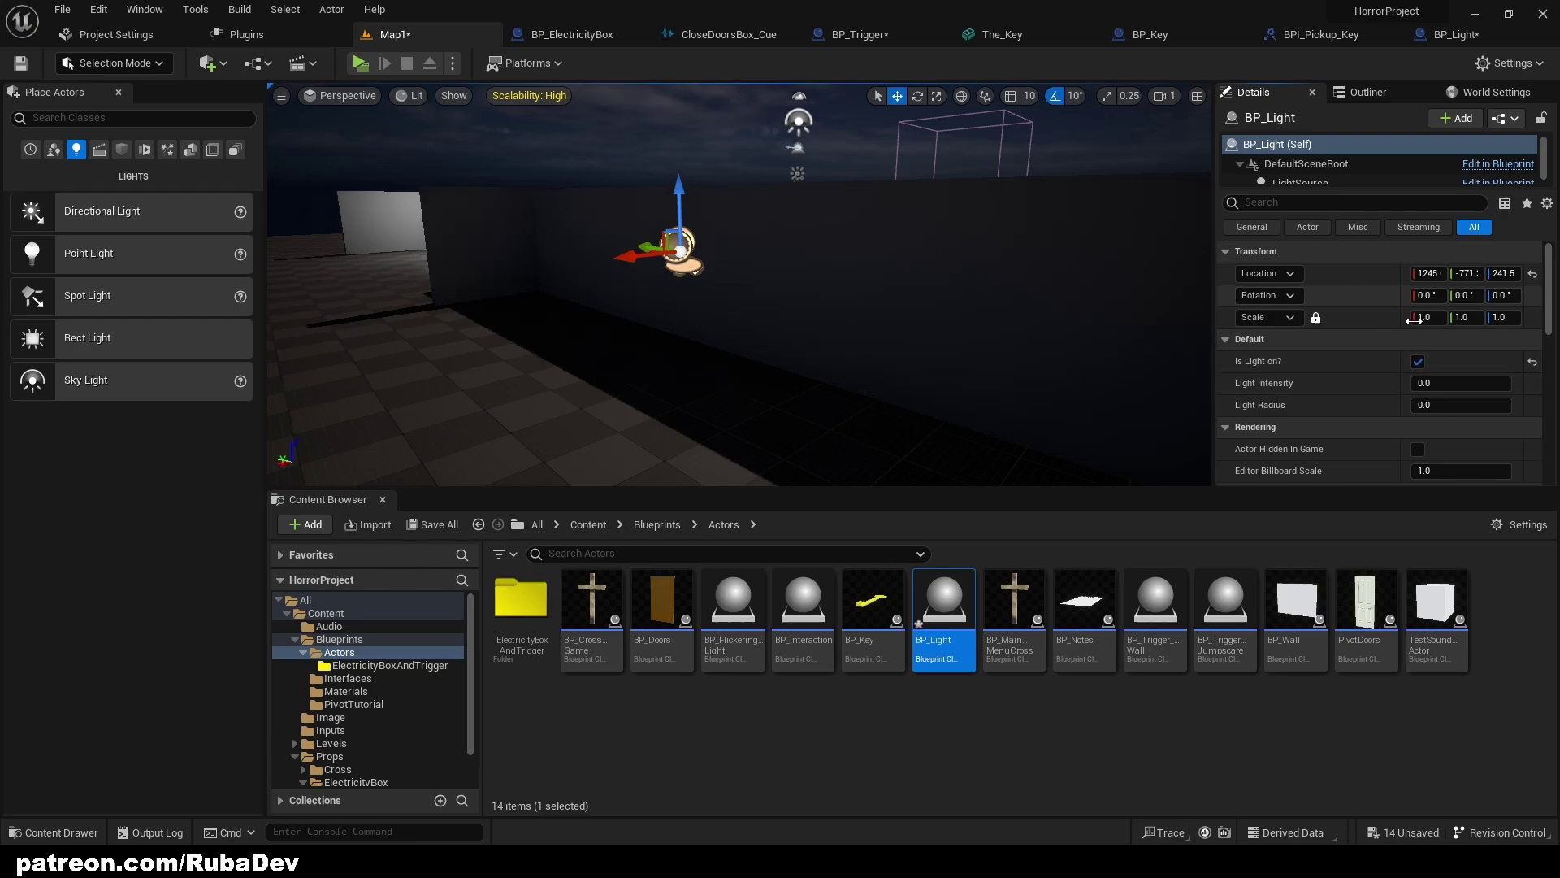
pyautogui.click(1482, 386)
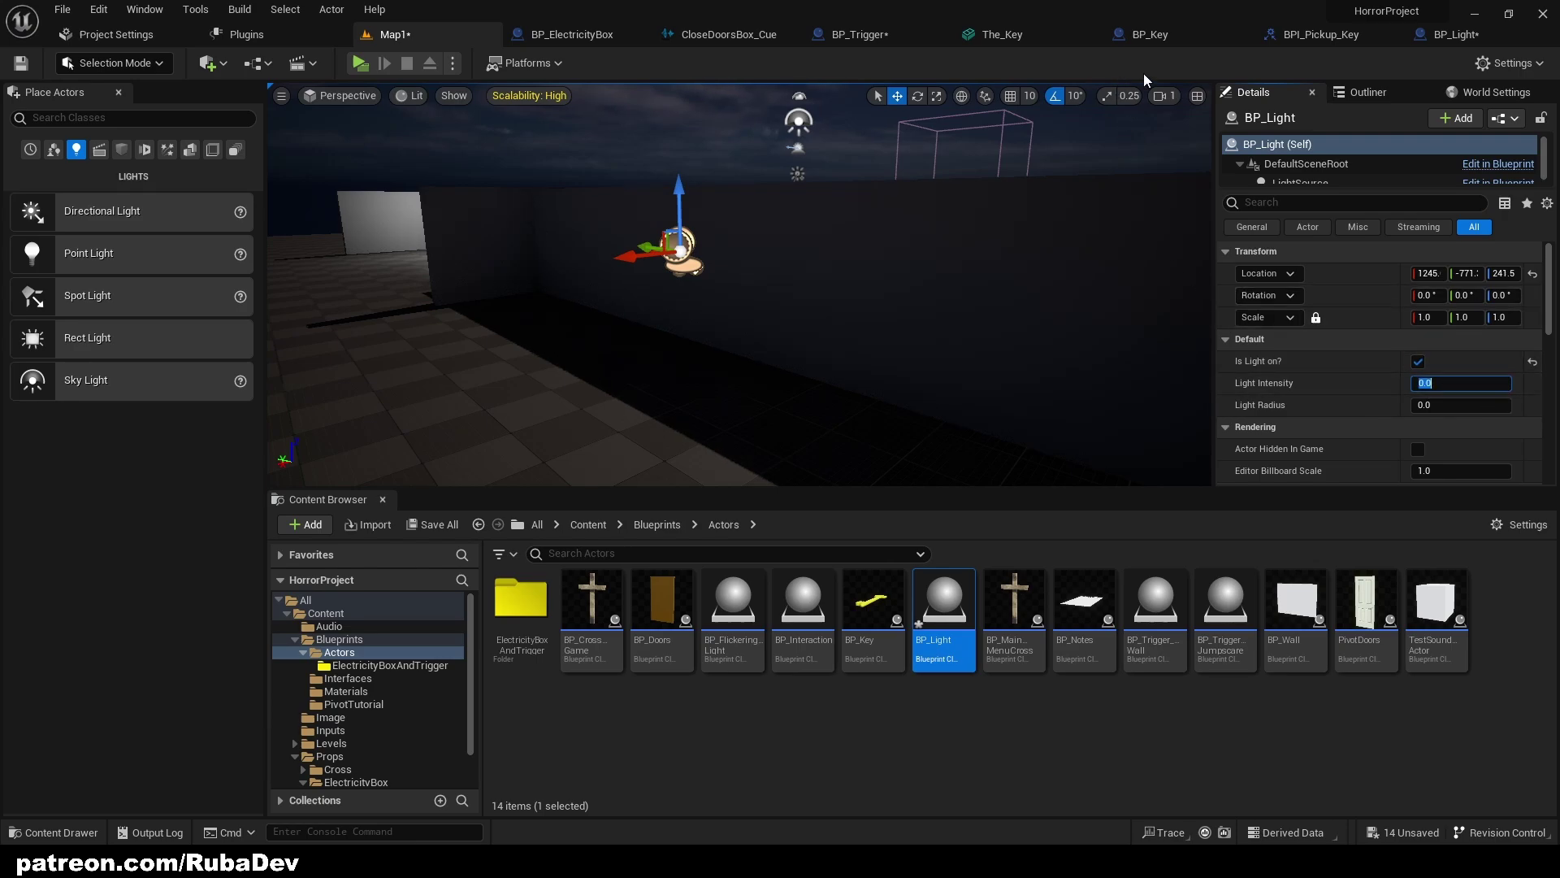
# Return to BP_Light and set the LightIntensity variable's default value to 5000
pyautogui.click(1435, 41)
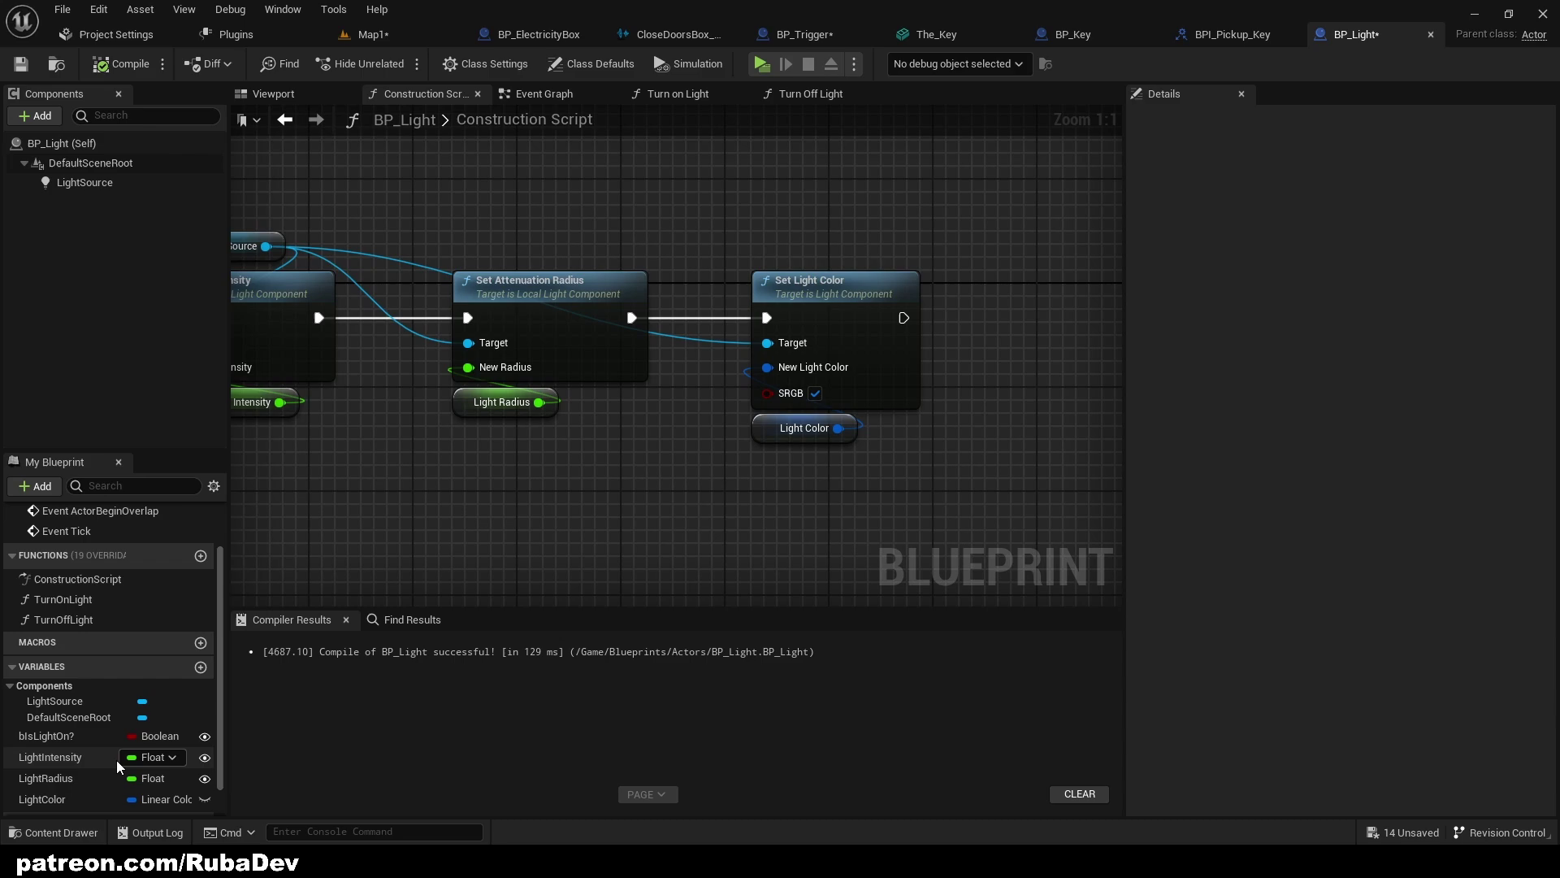
pyautogui.click(50, 756)
pyautogui.click(1393, 479)
pyautogui.click(1413, 497)
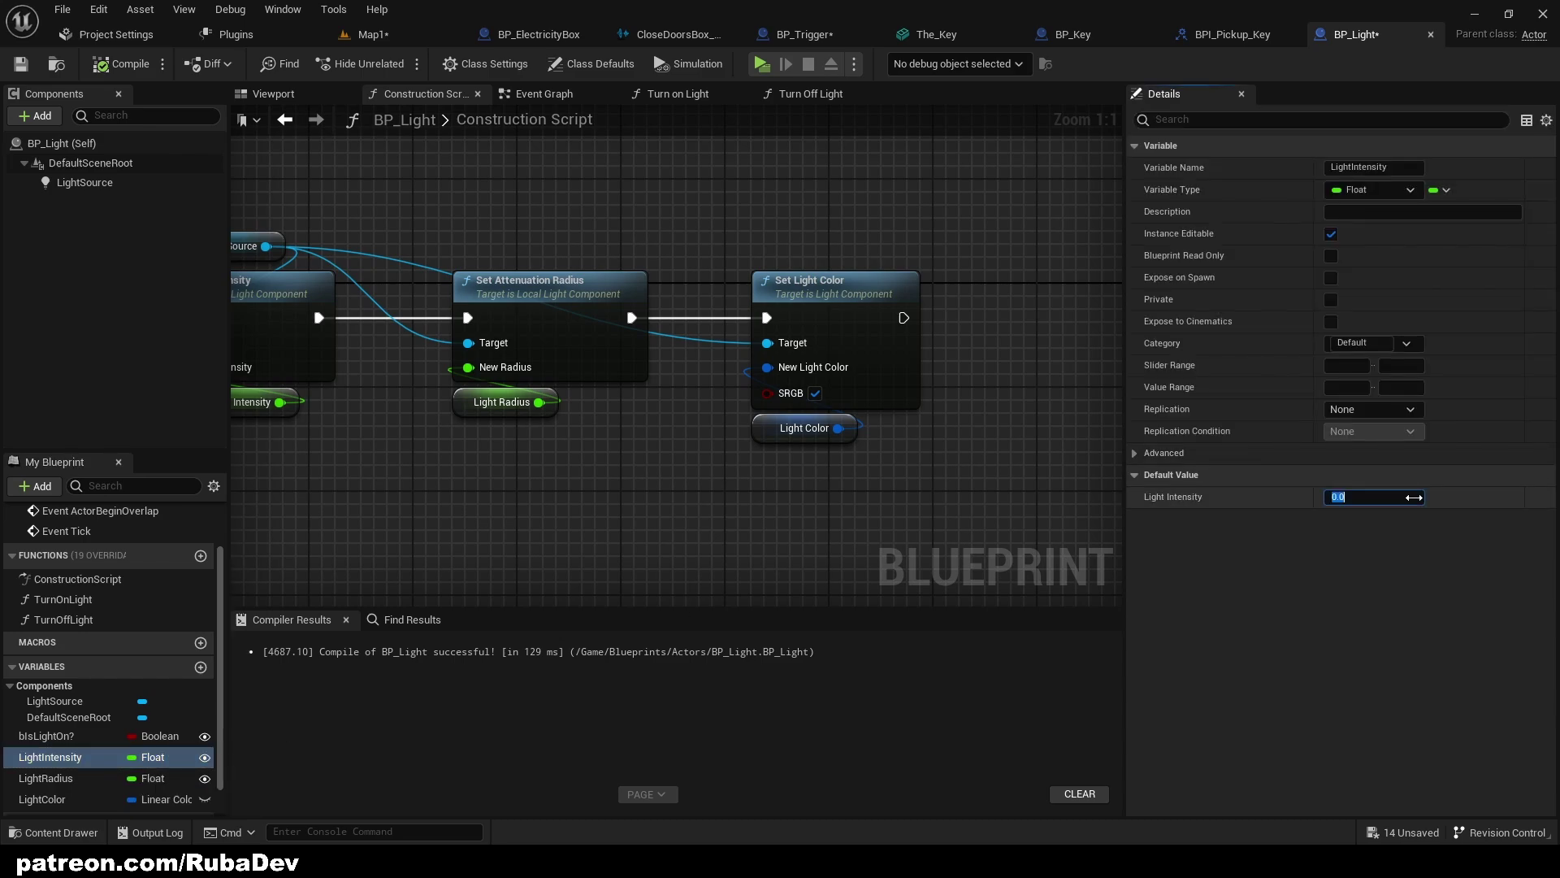
# Set the LightRadius variable's default value to 1500 and compile the blueprint
pyautogui.click(46, 778)
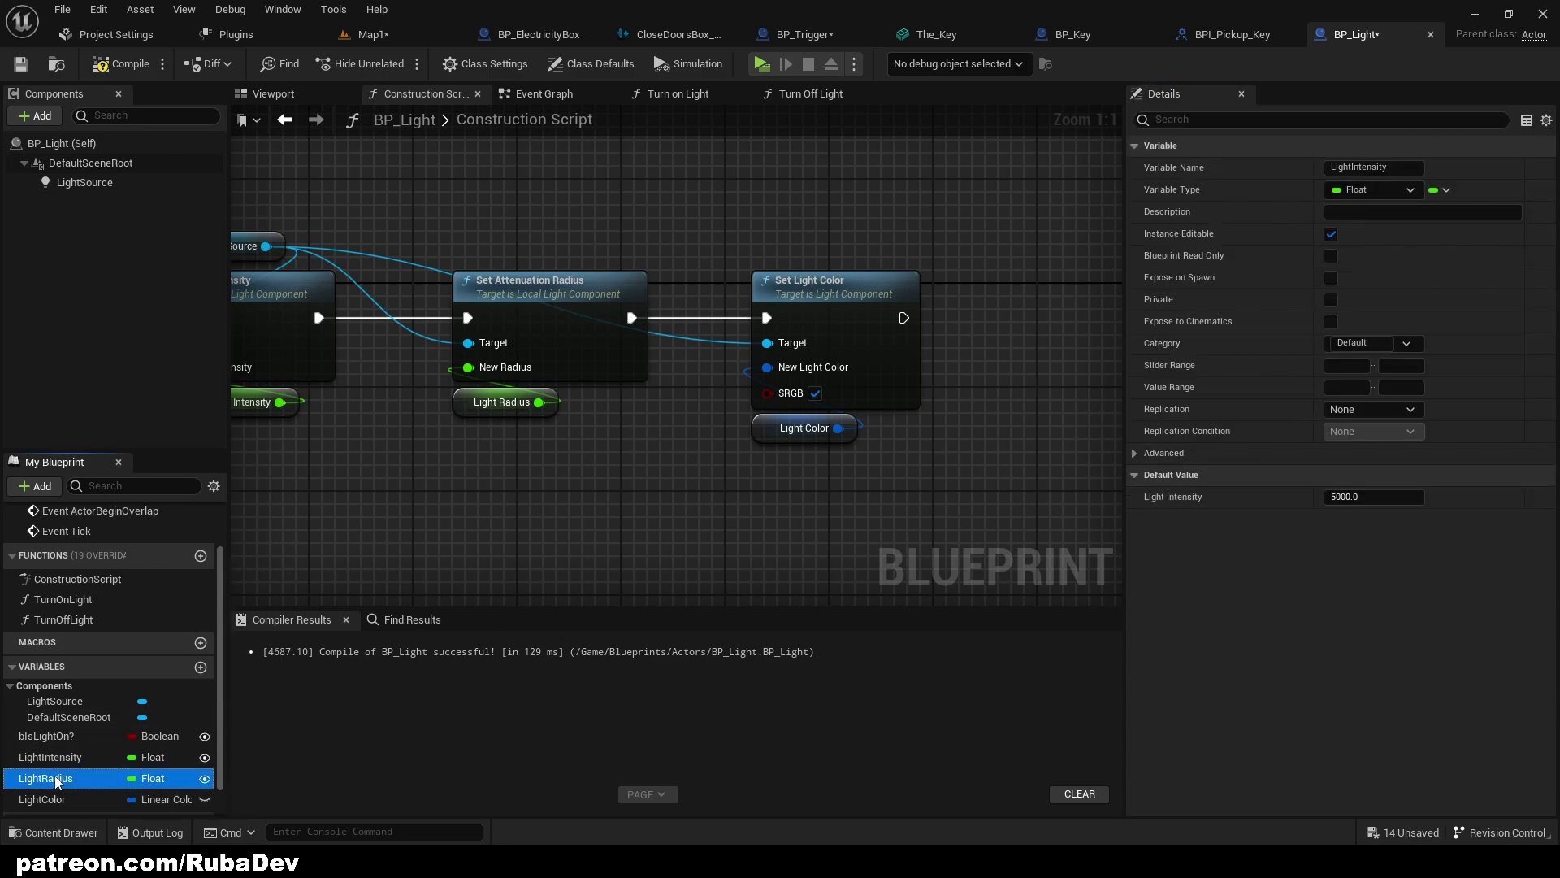
pyautogui.click(1376, 498)
pyautogui.write('500.0')
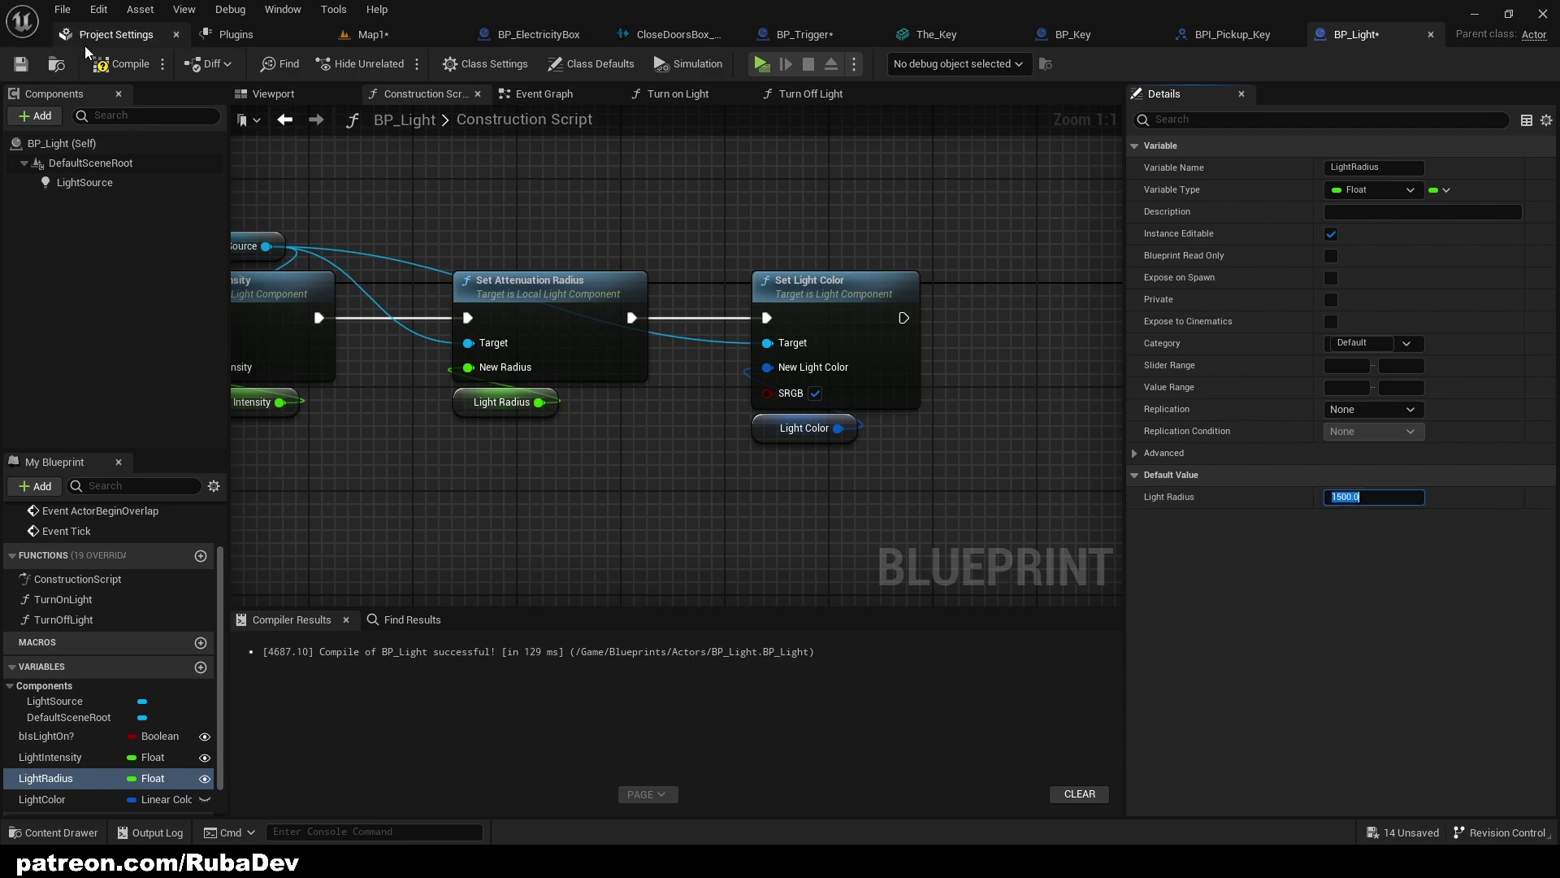
pyautogui.click(122, 63)
# Return to Map1 and shift the placed BP_Light to about X 1350 and up to about Z 271.8
pyautogui.click(1119, 37)
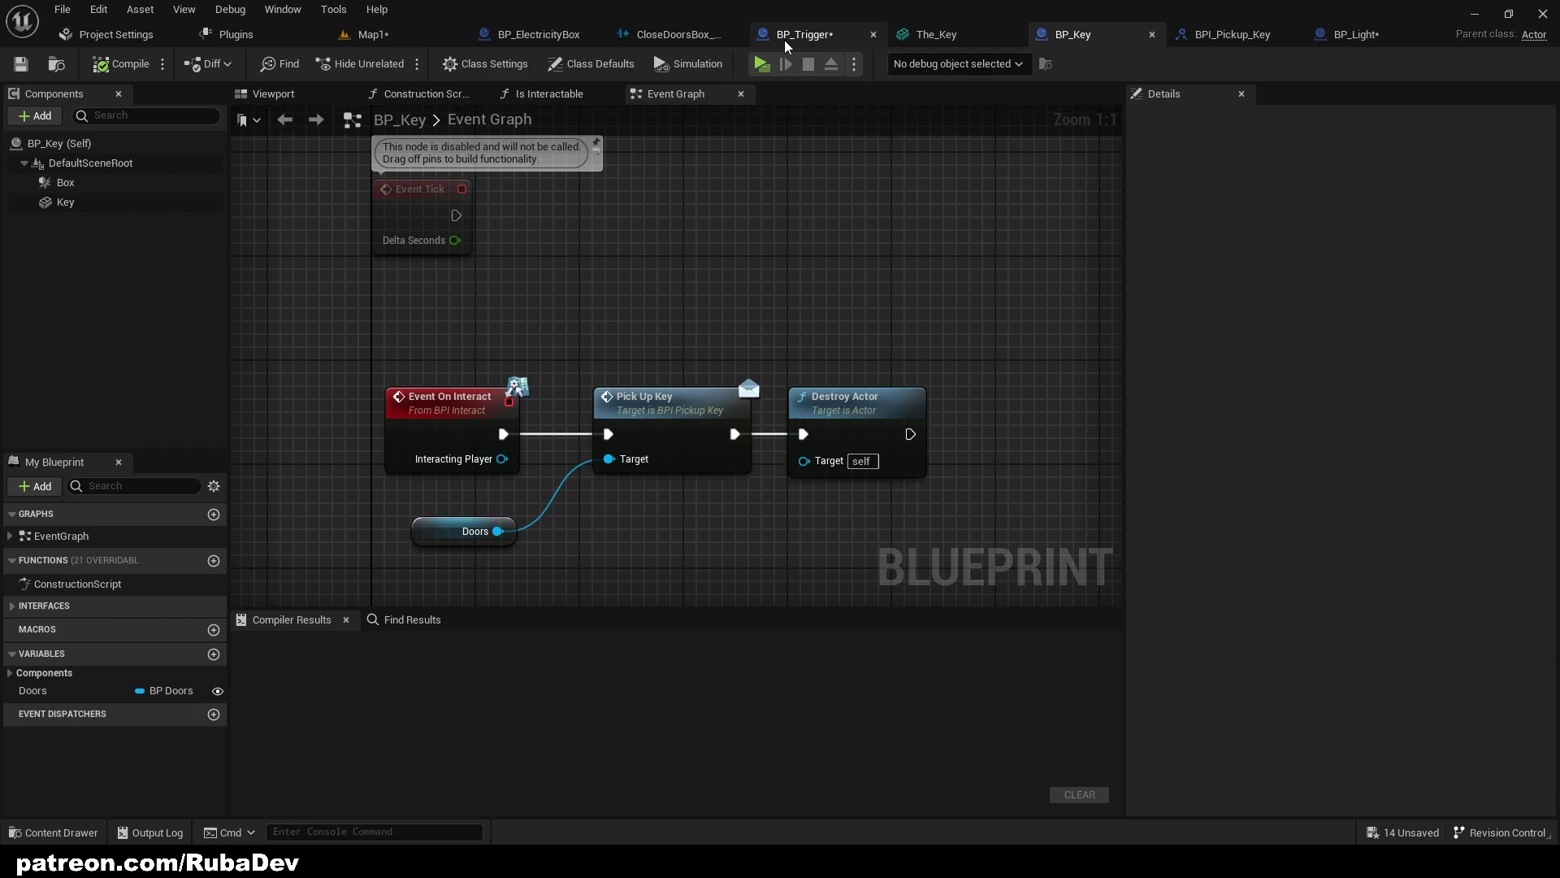
pyautogui.click(805, 34)
pyautogui.click(372, 34)
pyautogui.moveTo(647, 230); pyautogui.dragTo(624, 225, button='right')
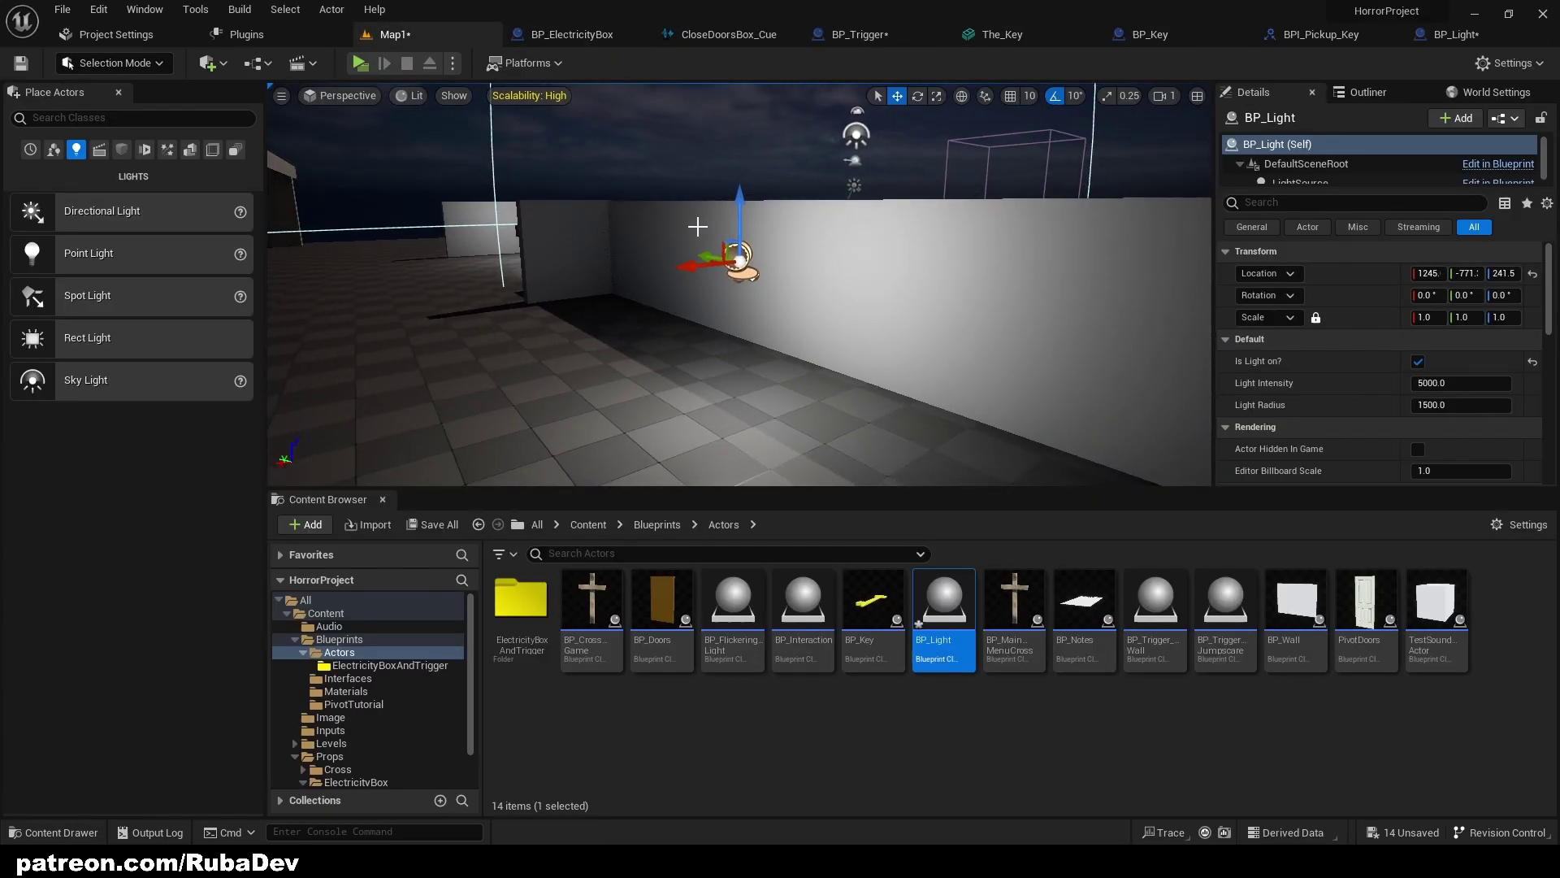
pyautogui.moveTo(739, 216); pyautogui.dragTo(739, 194)
pyautogui.moveTo(697, 242); pyautogui.dragTo(635, 246)
# Make the LightColor variable instance editable in BP_Light, compile it, and return to Map1
pyautogui.scroll(-3, 1370, 344)
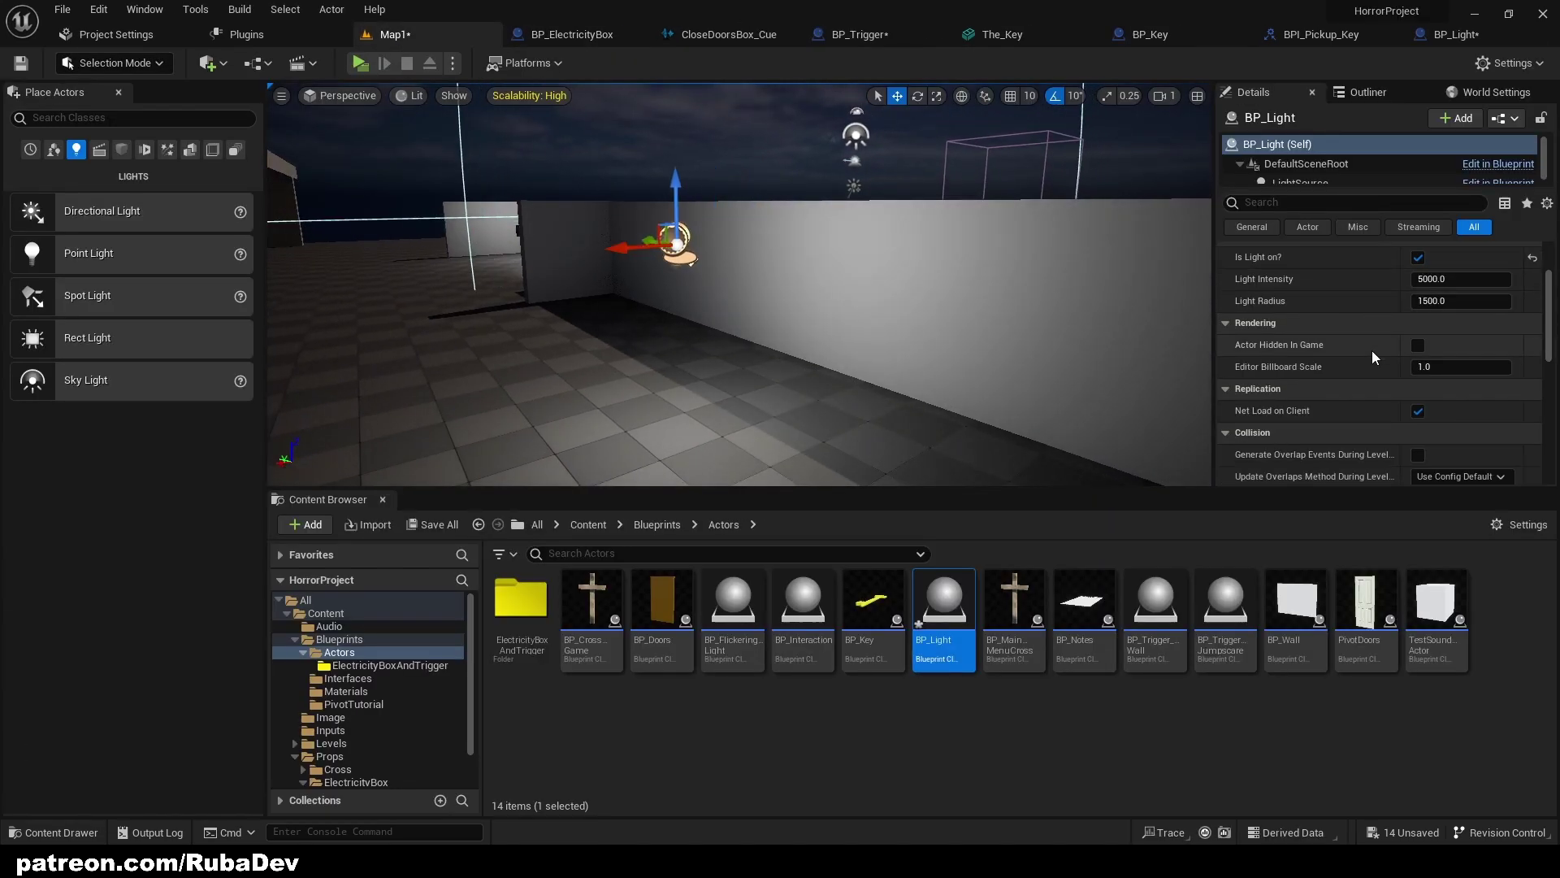
pyautogui.scroll(2, 1349, 346)
pyautogui.click(1453, 34)
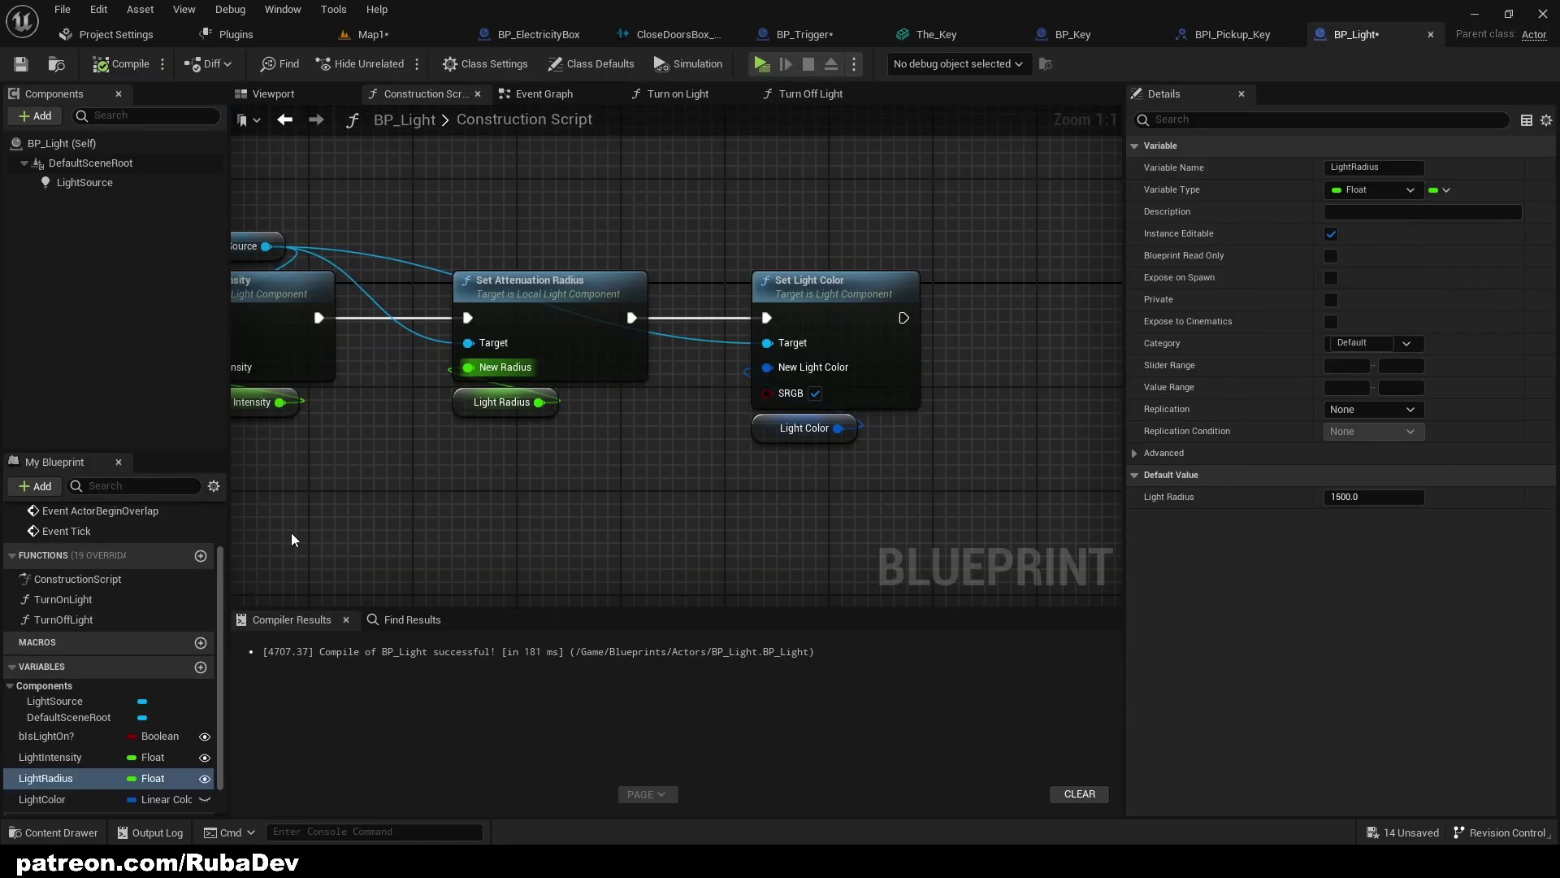
pyautogui.click(397, 36)
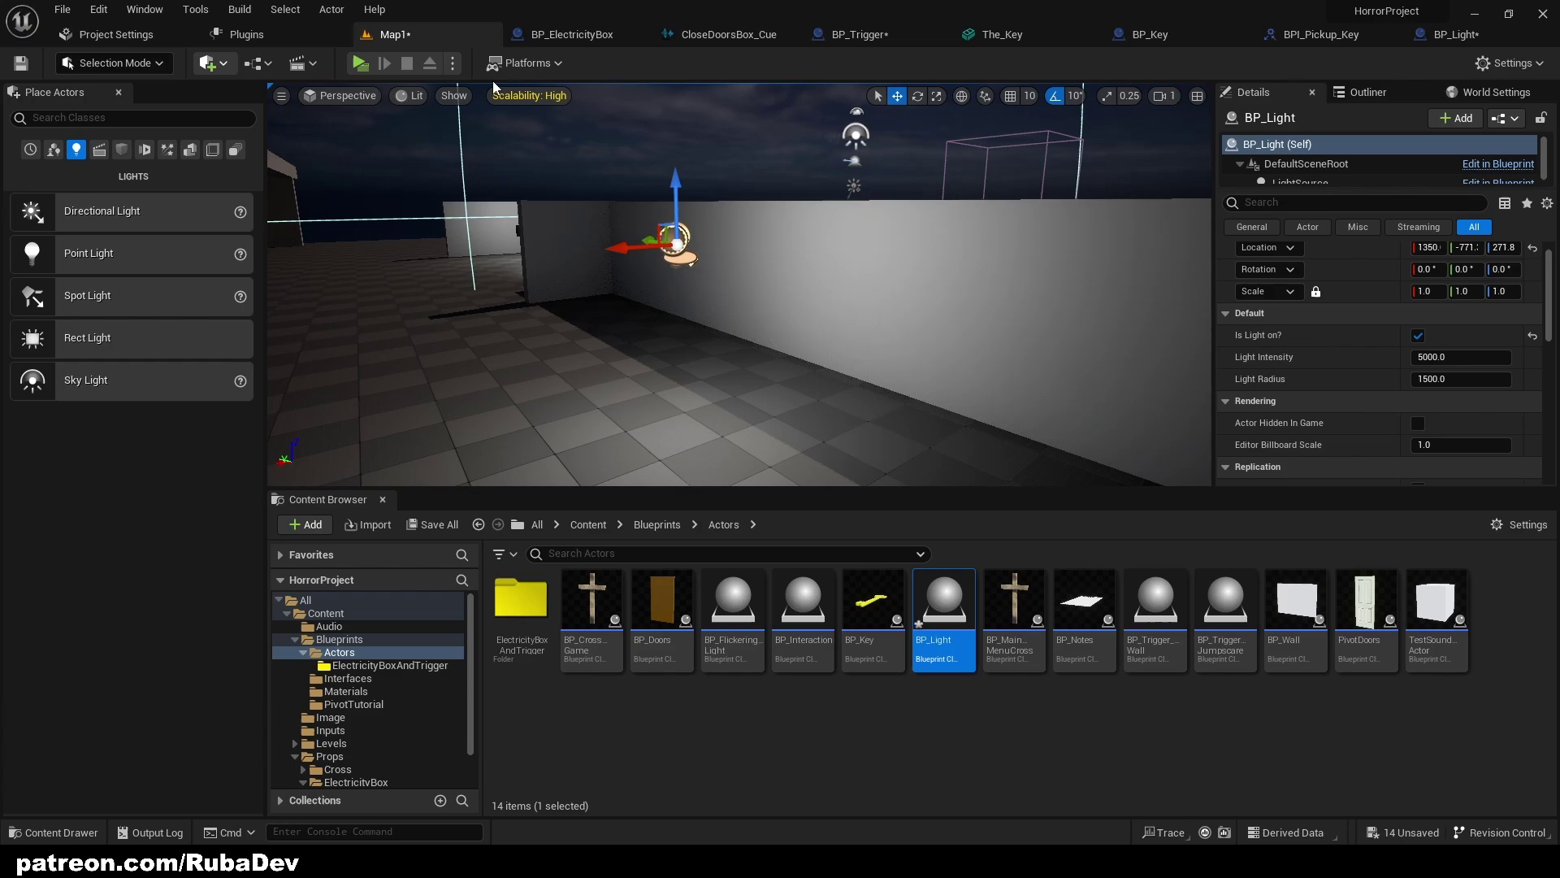
pyautogui.click(1455, 35)
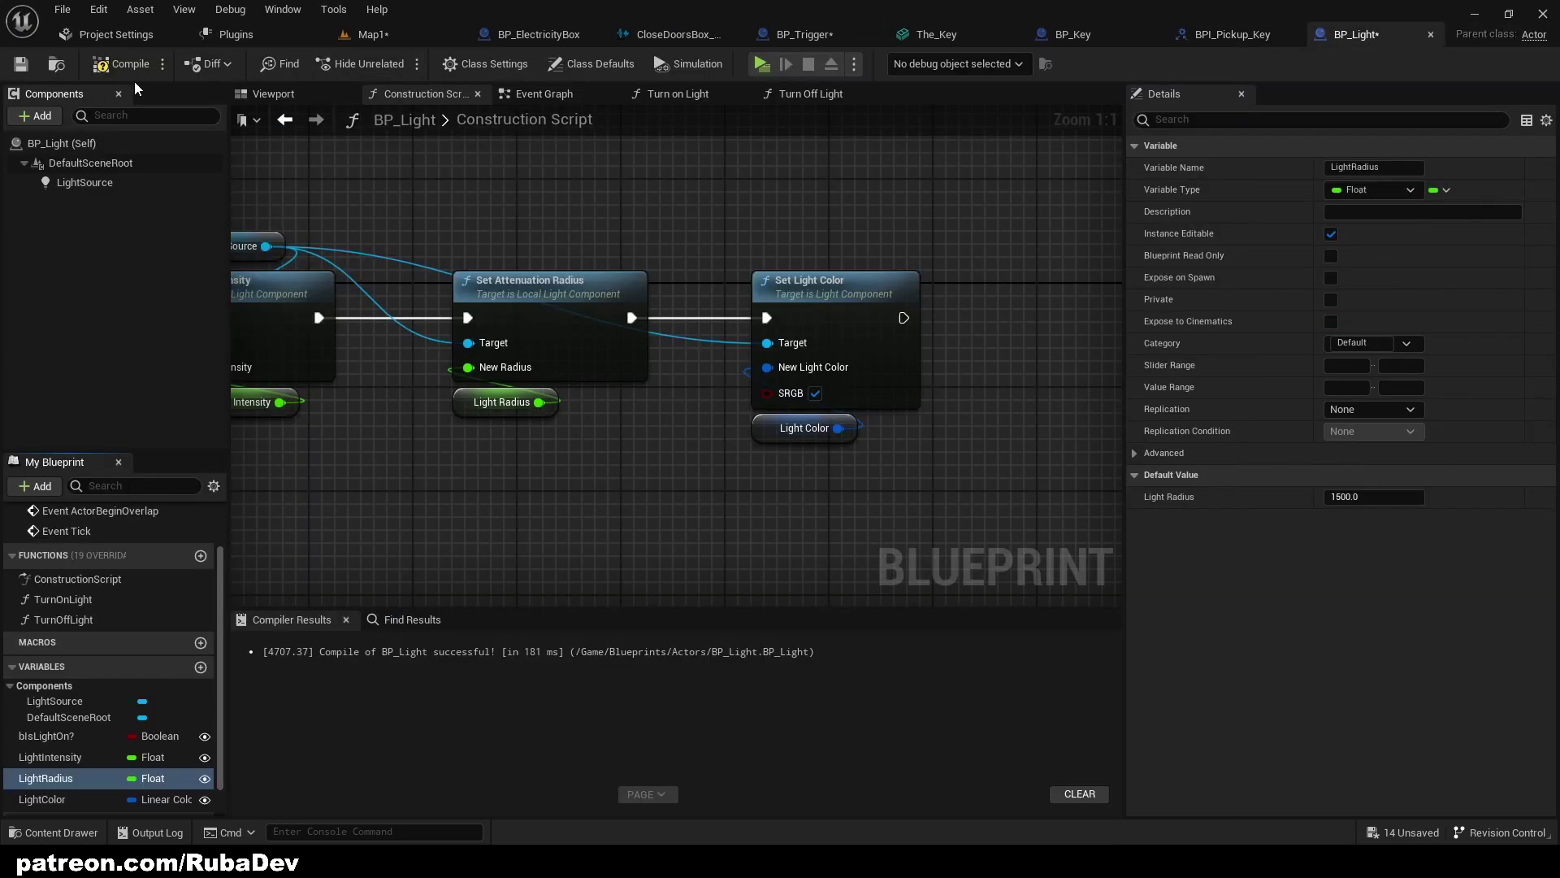
pyautogui.click(364, 35)
# Try adjusting the saturation of the placed BP_Light's Light Color
pyautogui.click(1418, 401)
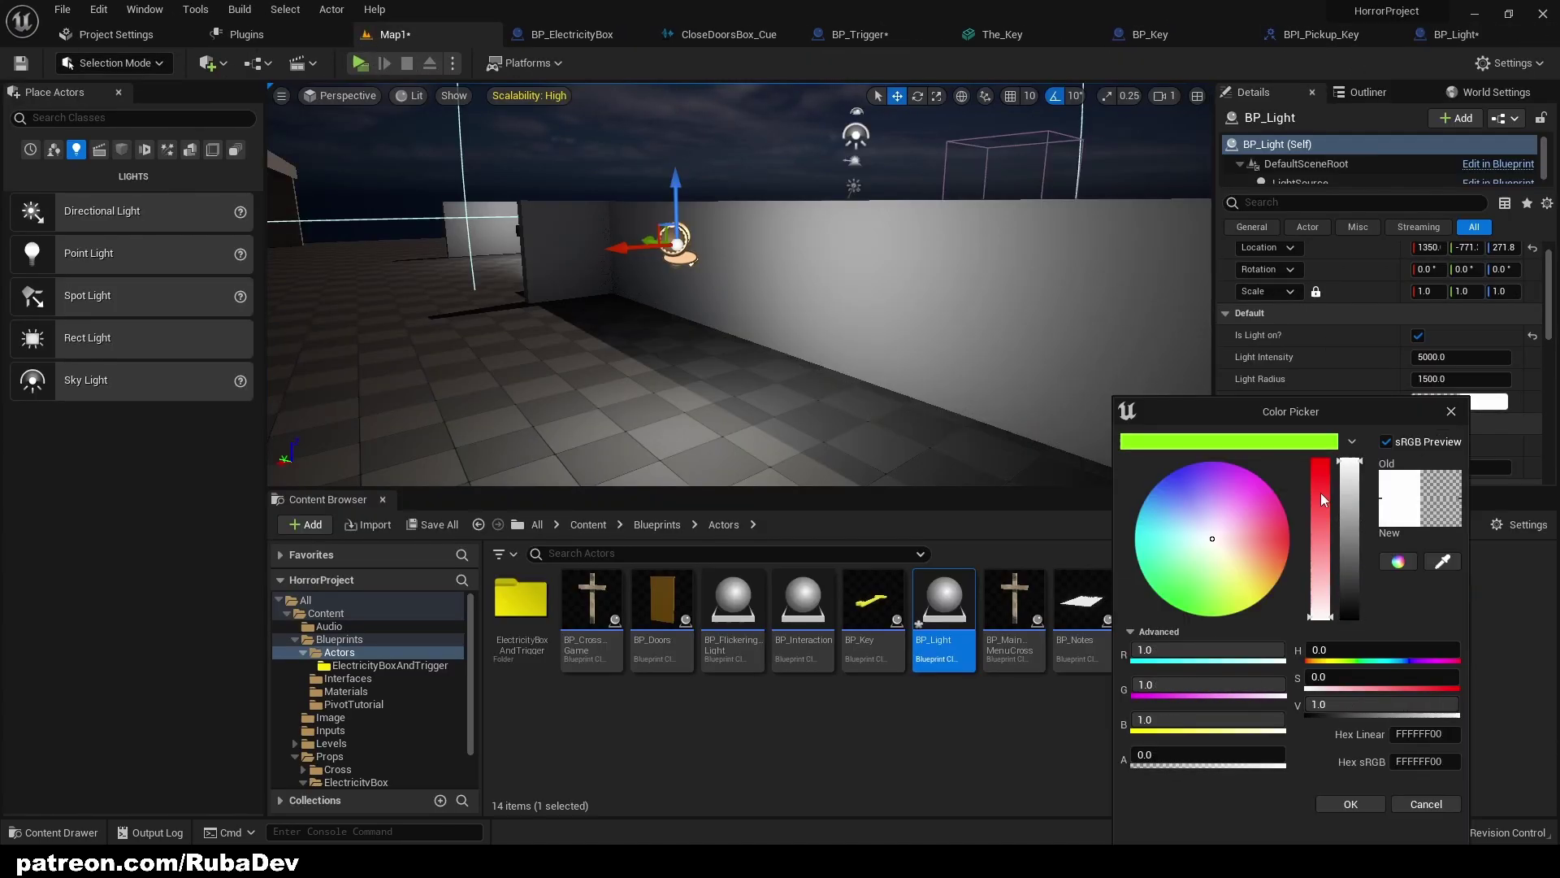
pyautogui.moveTo(1319, 492); pyautogui.dragTo(1322, 638)
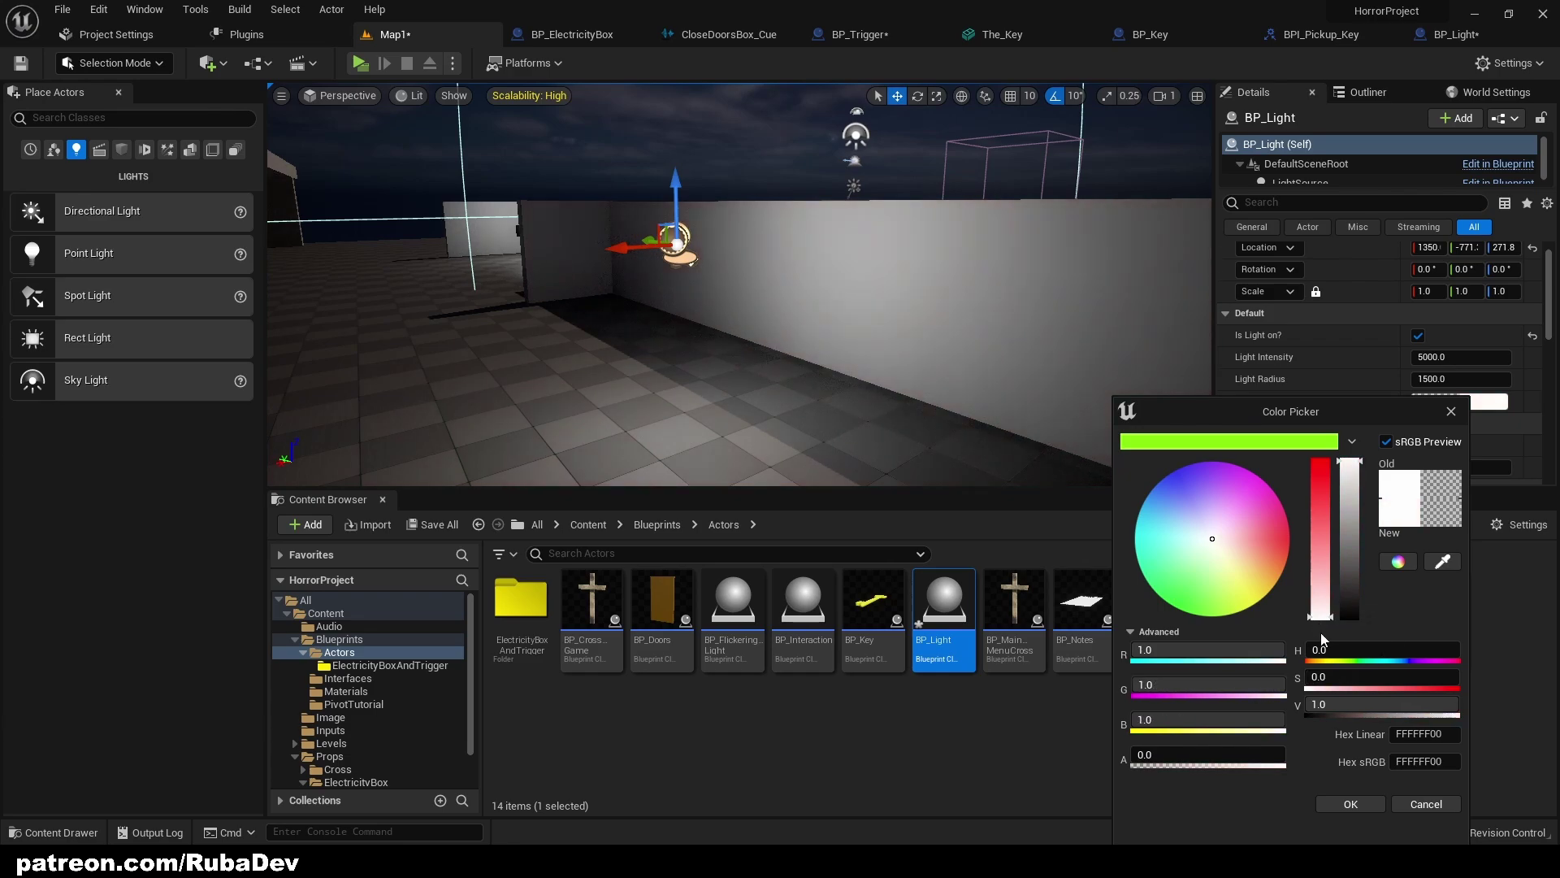
pyautogui.click(1348, 804)
# Move the placed BP_Light to about X 1361 and raise it to about Z 306
pyautogui.moveTo(909, 291); pyautogui.dragTo(839, 266, button='right')
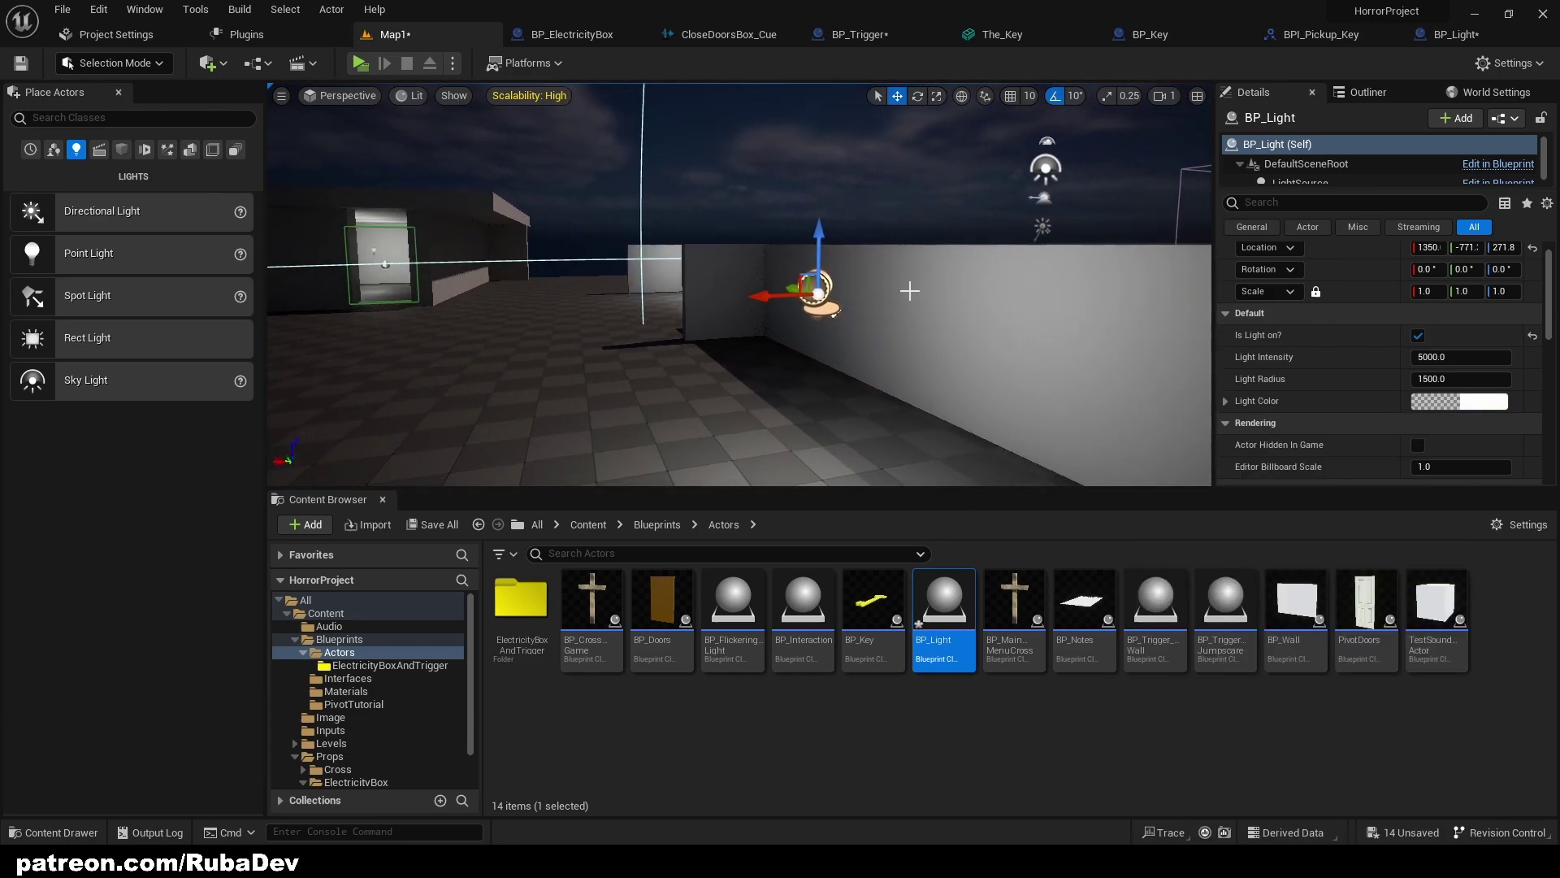
pyautogui.moveTo(767, 301)
pyautogui.mouseDown()
pyautogui.moveTo(696, 310)
pyautogui.moveTo(846, 317)
pyautogui.moveTo(754, 315)
pyautogui.mouseUp()
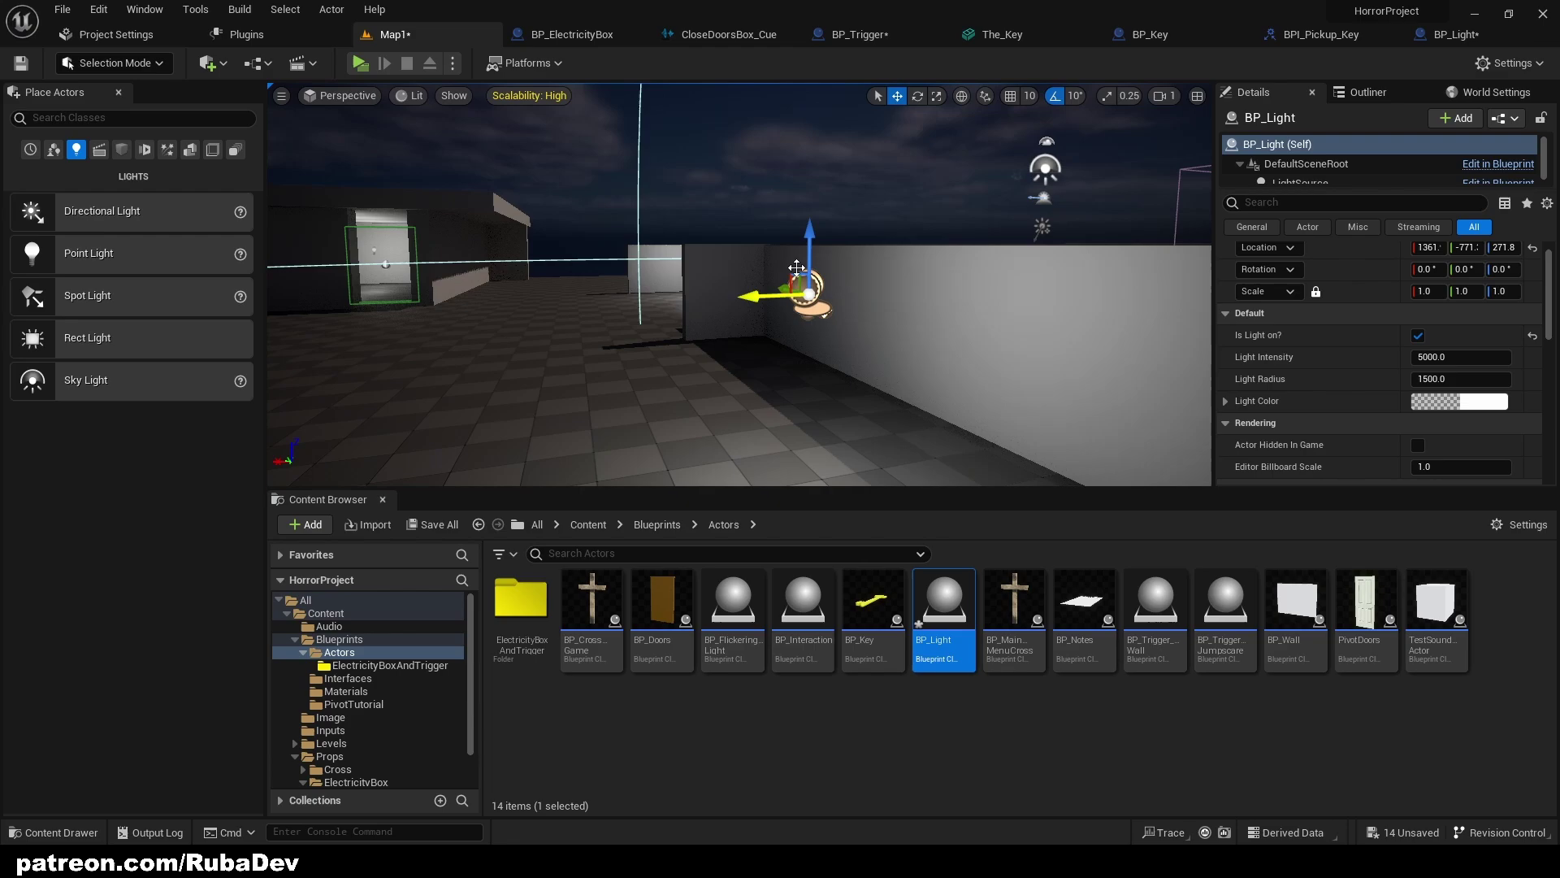
pyautogui.moveTo(810, 257)
pyautogui.mouseDown()
pyautogui.moveTo(835, 168)
pyautogui.moveTo(825, 236)
pyautogui.mouseUp()
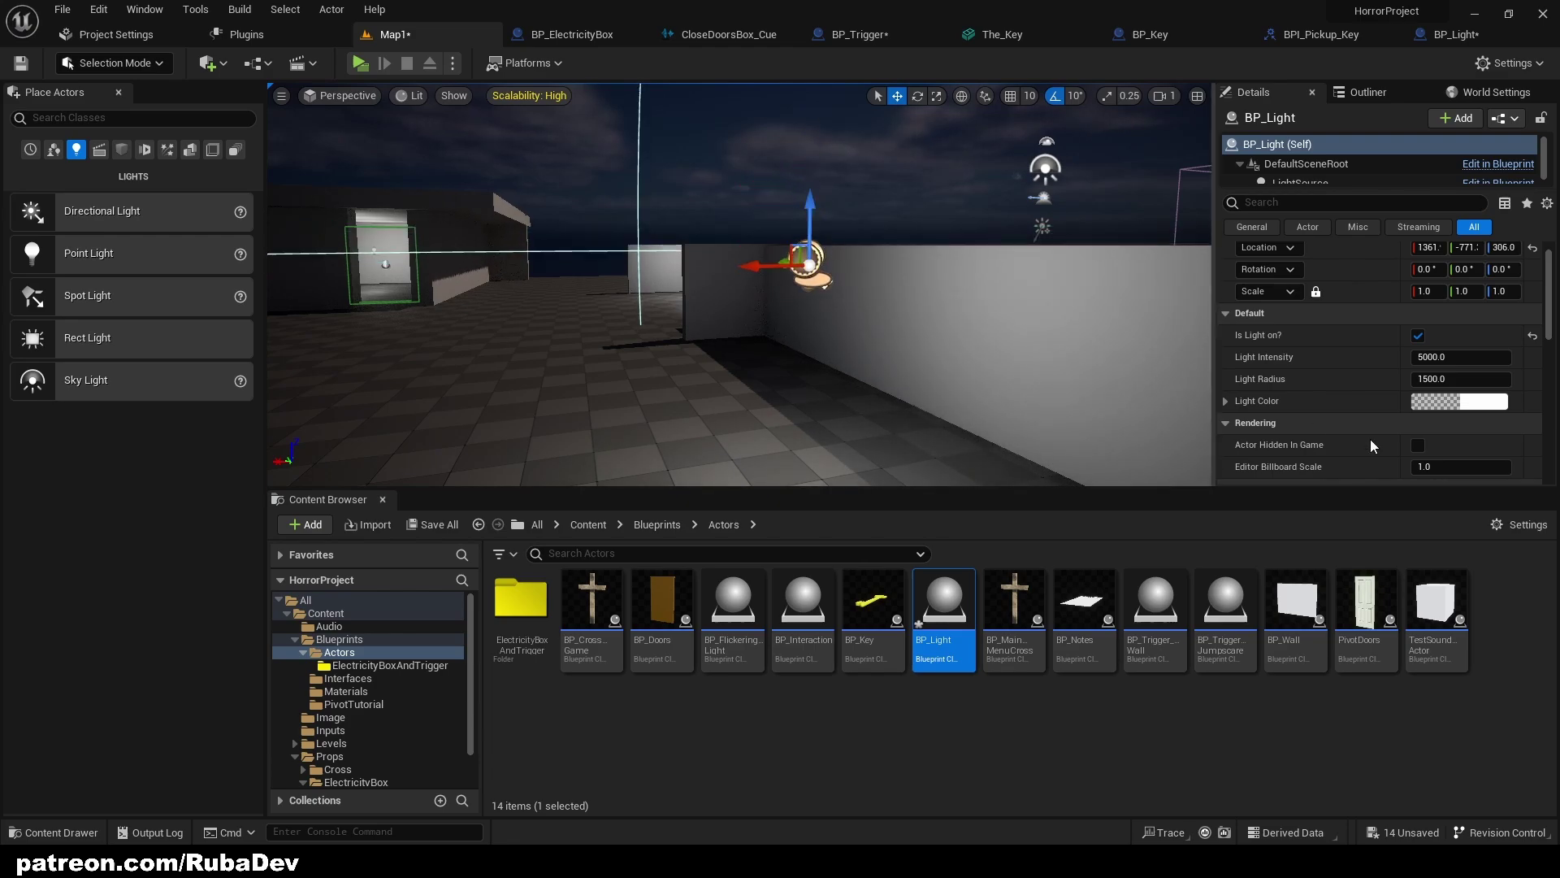
# Set the placed BP_Light's Light Color to bright green, sRGB hex 86FF0DFF, and inspect the lit wall
pyautogui.click(1463, 401)
pyautogui.click(1300, 457)
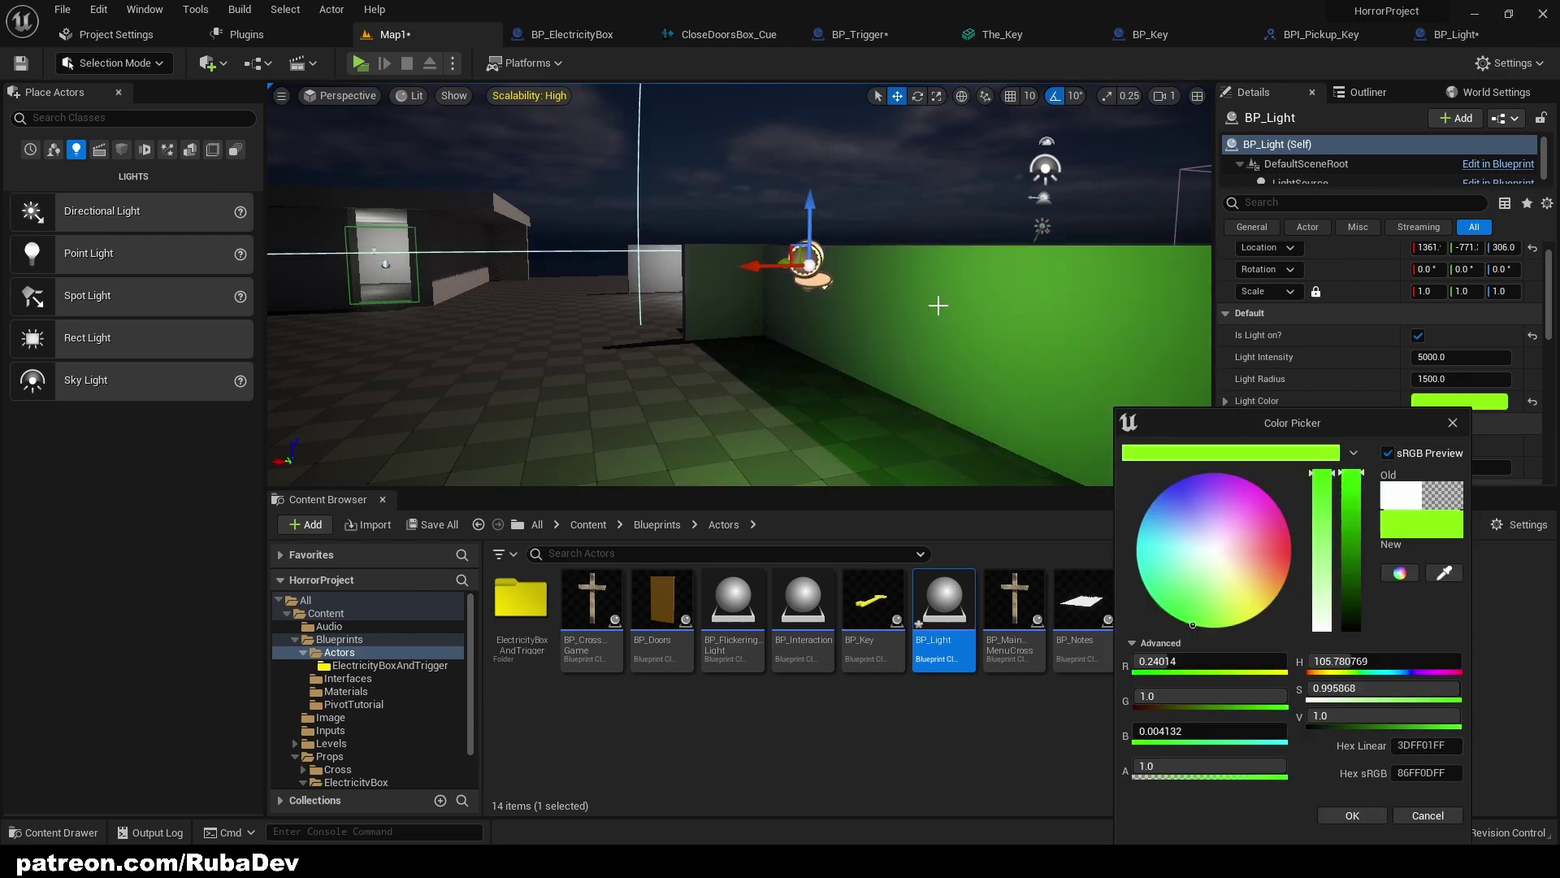
pyautogui.click(938, 304)
pyautogui.moveTo(938, 305); pyautogui.dragTo(1089, 321, button='right')
pyautogui.moveTo(983, 352); pyautogui.dragTo(993, 352, button='right')
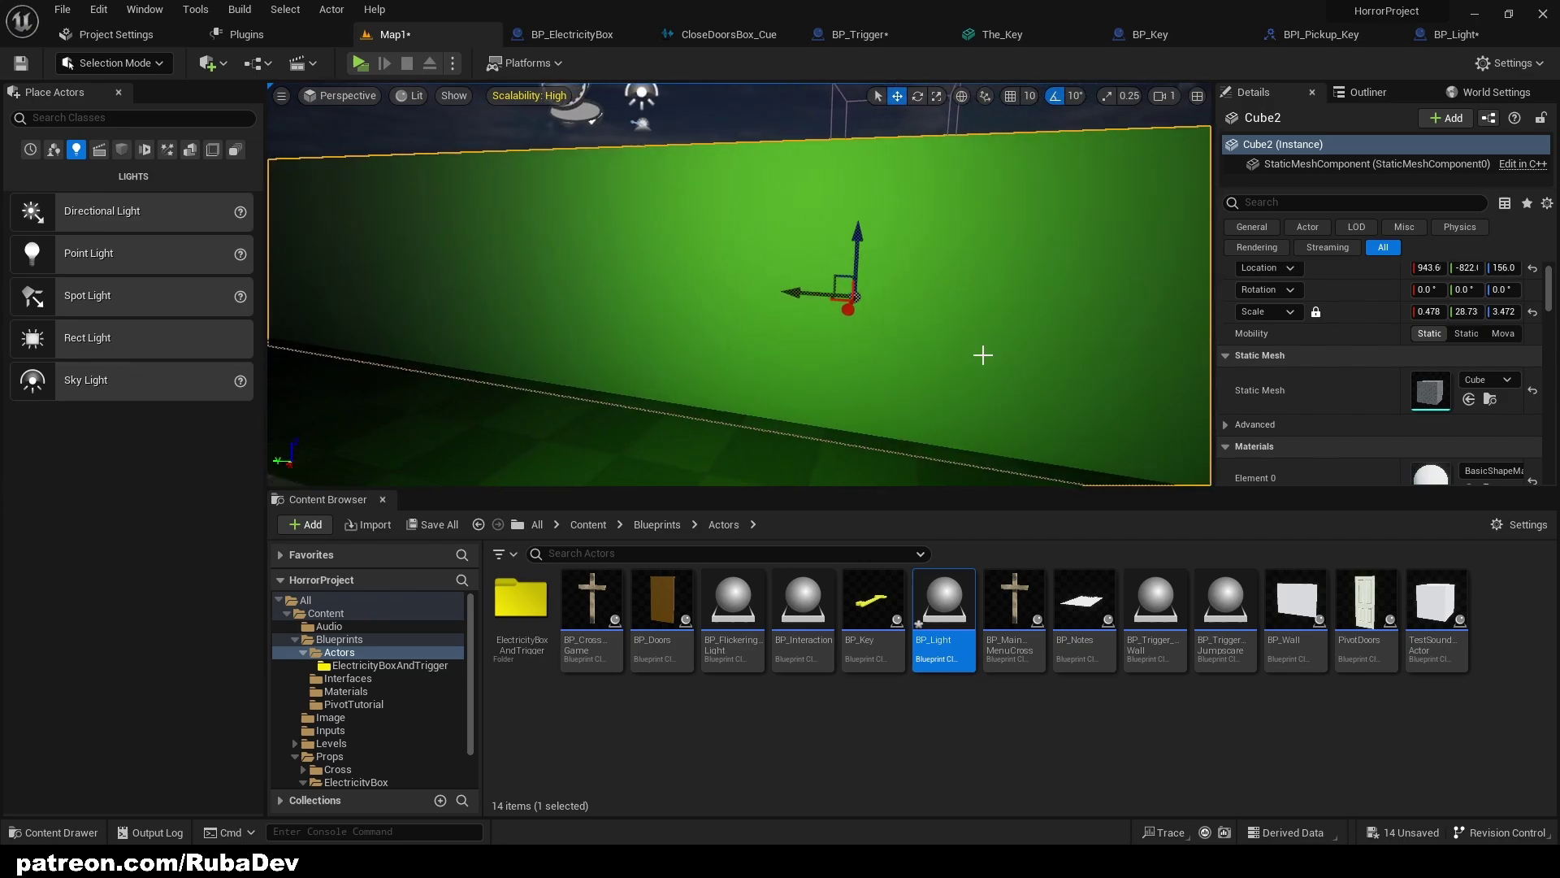
# Create an Actor blueprint class named BP_LightSwitch in the Actors folder
pyautogui.click(943, 713)
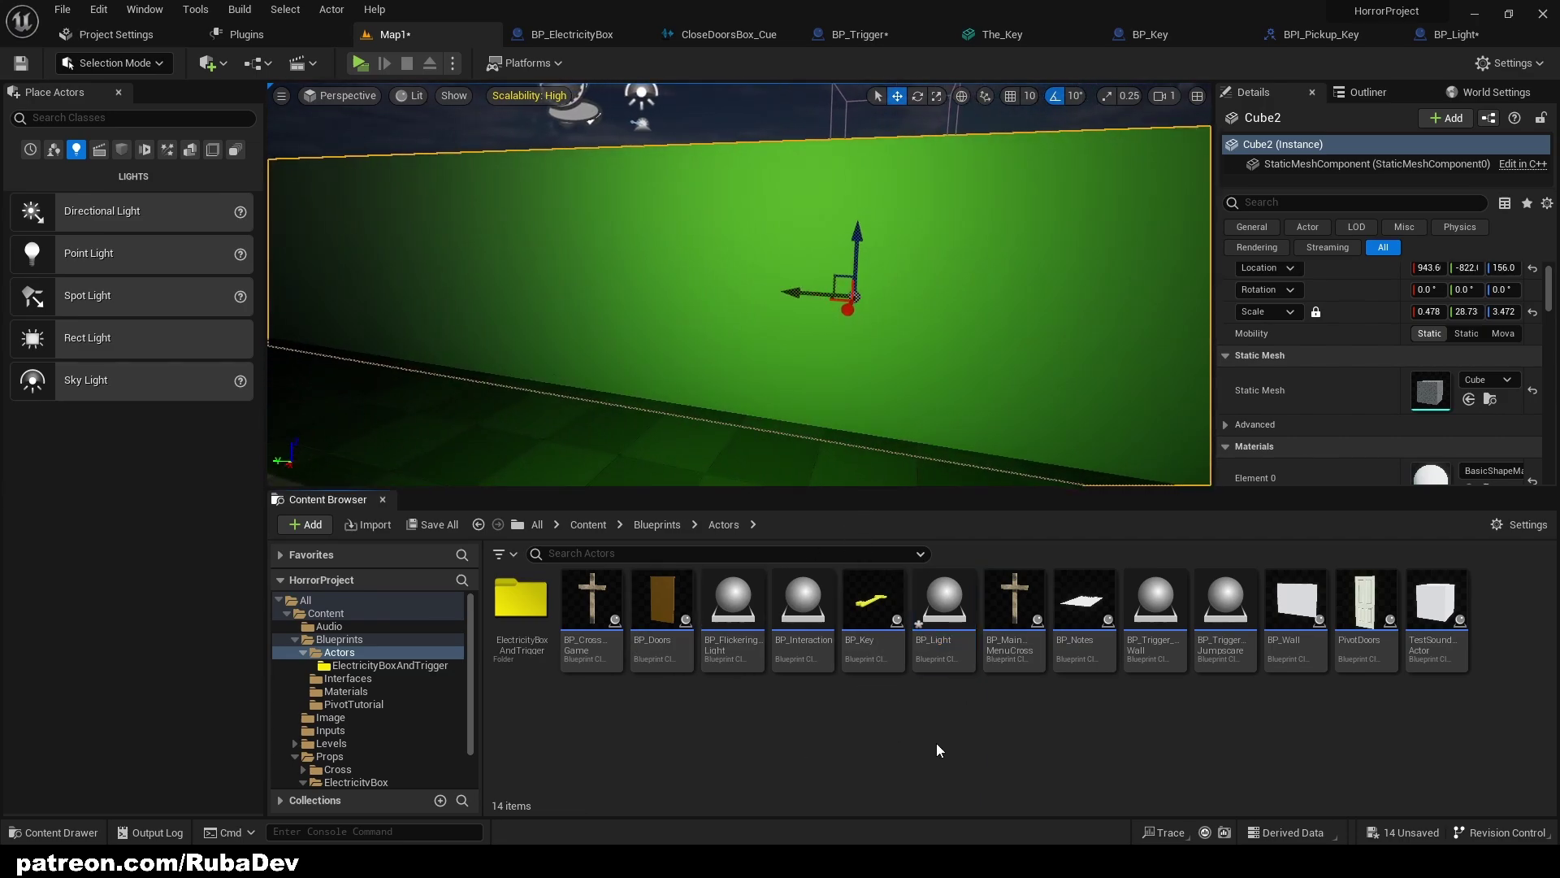
pyautogui.rightClick(925, 734)
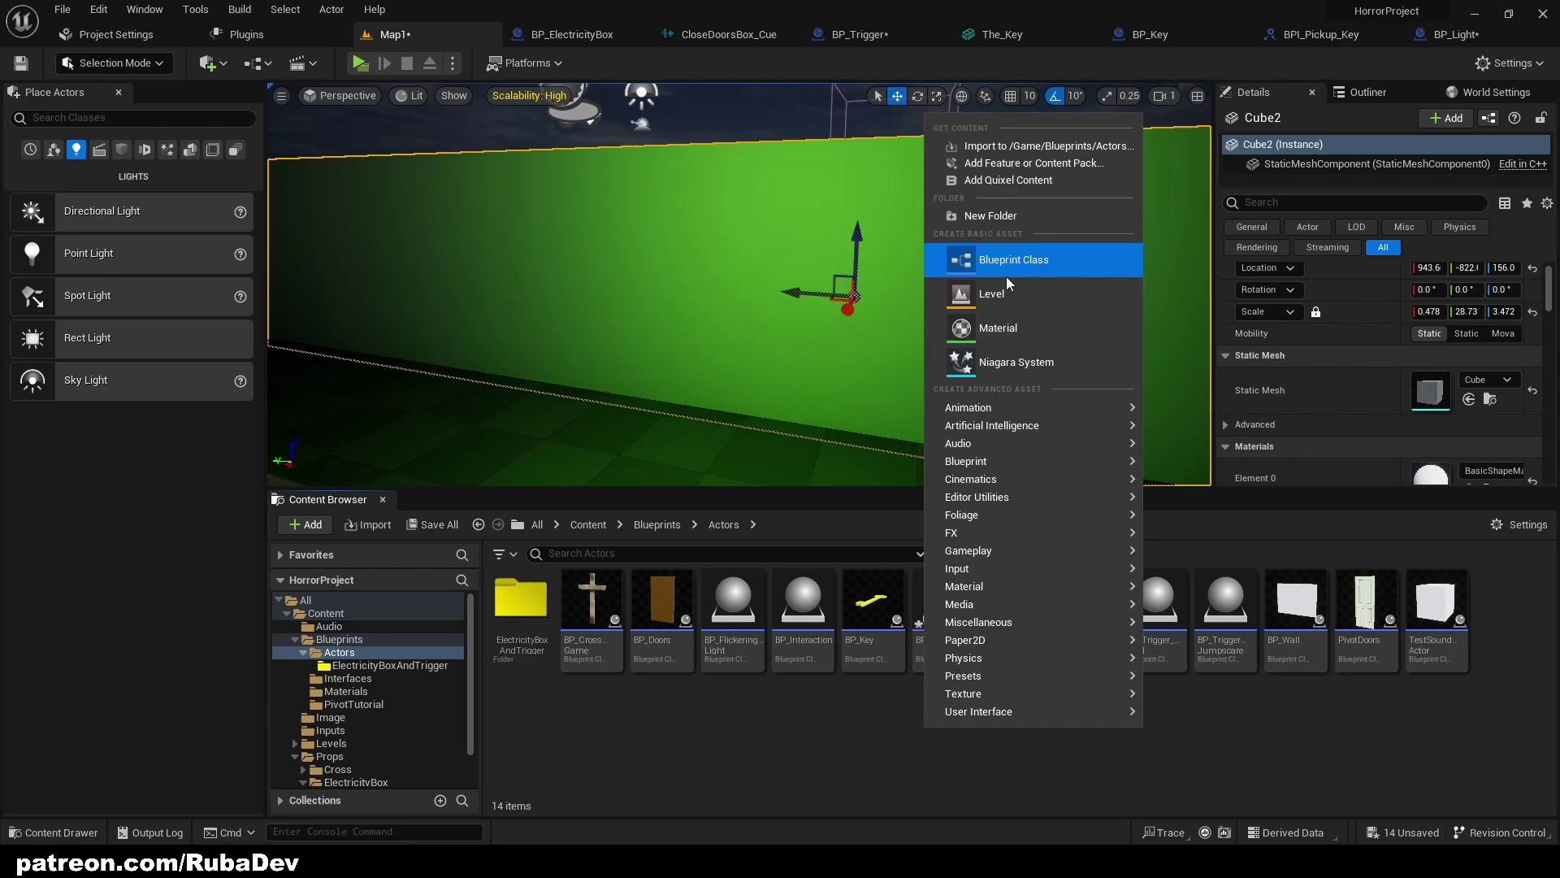
pyautogui.click(886, 224)
pyautogui.click(622, 256)
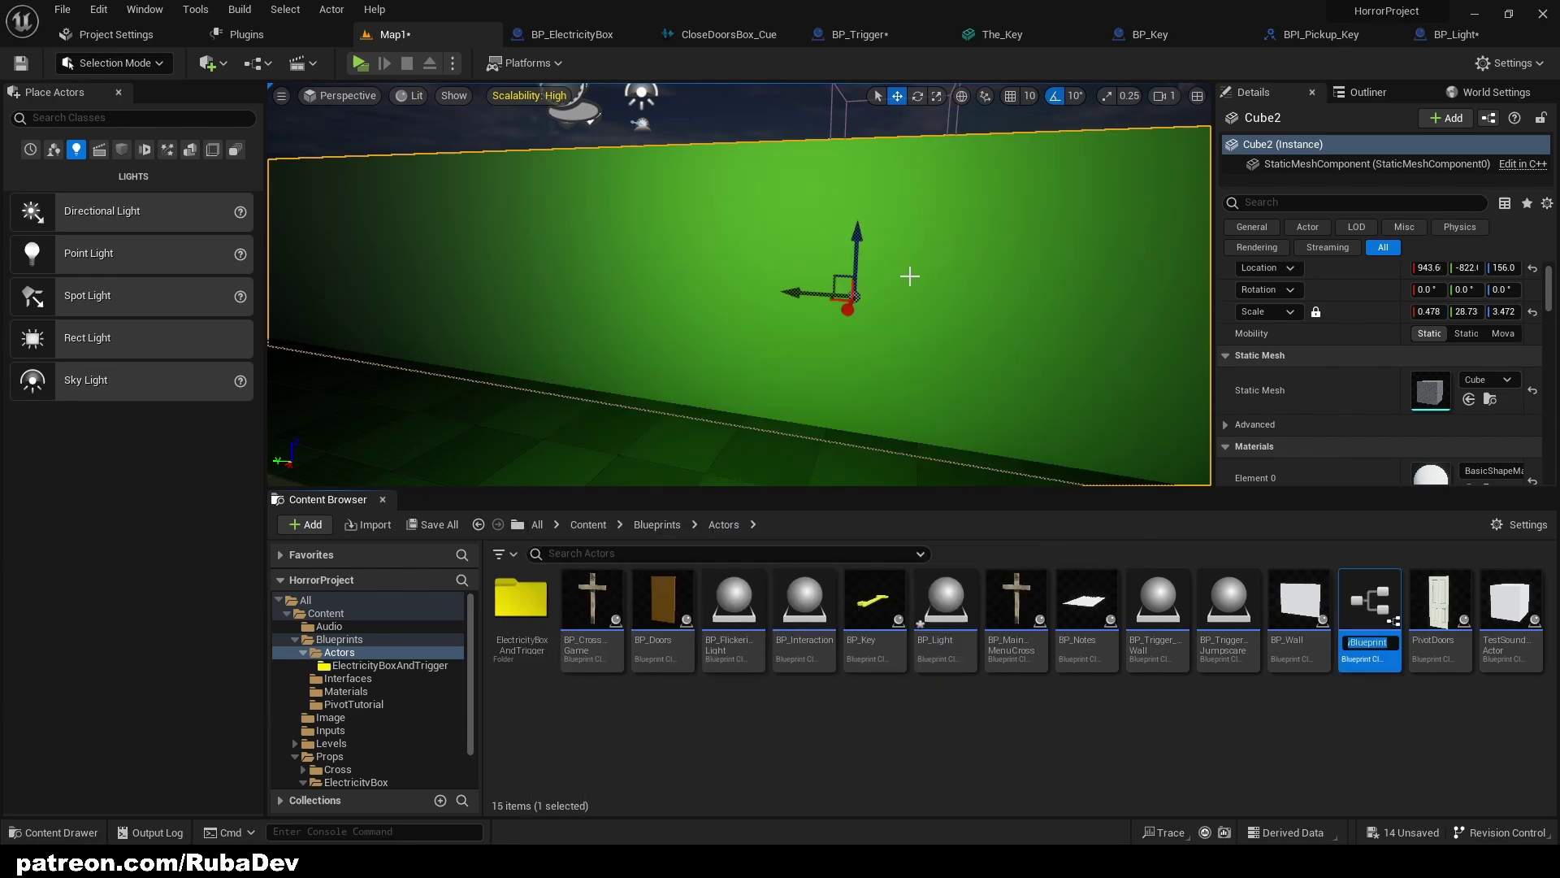
pyautogui.write('BP_LightSwi')
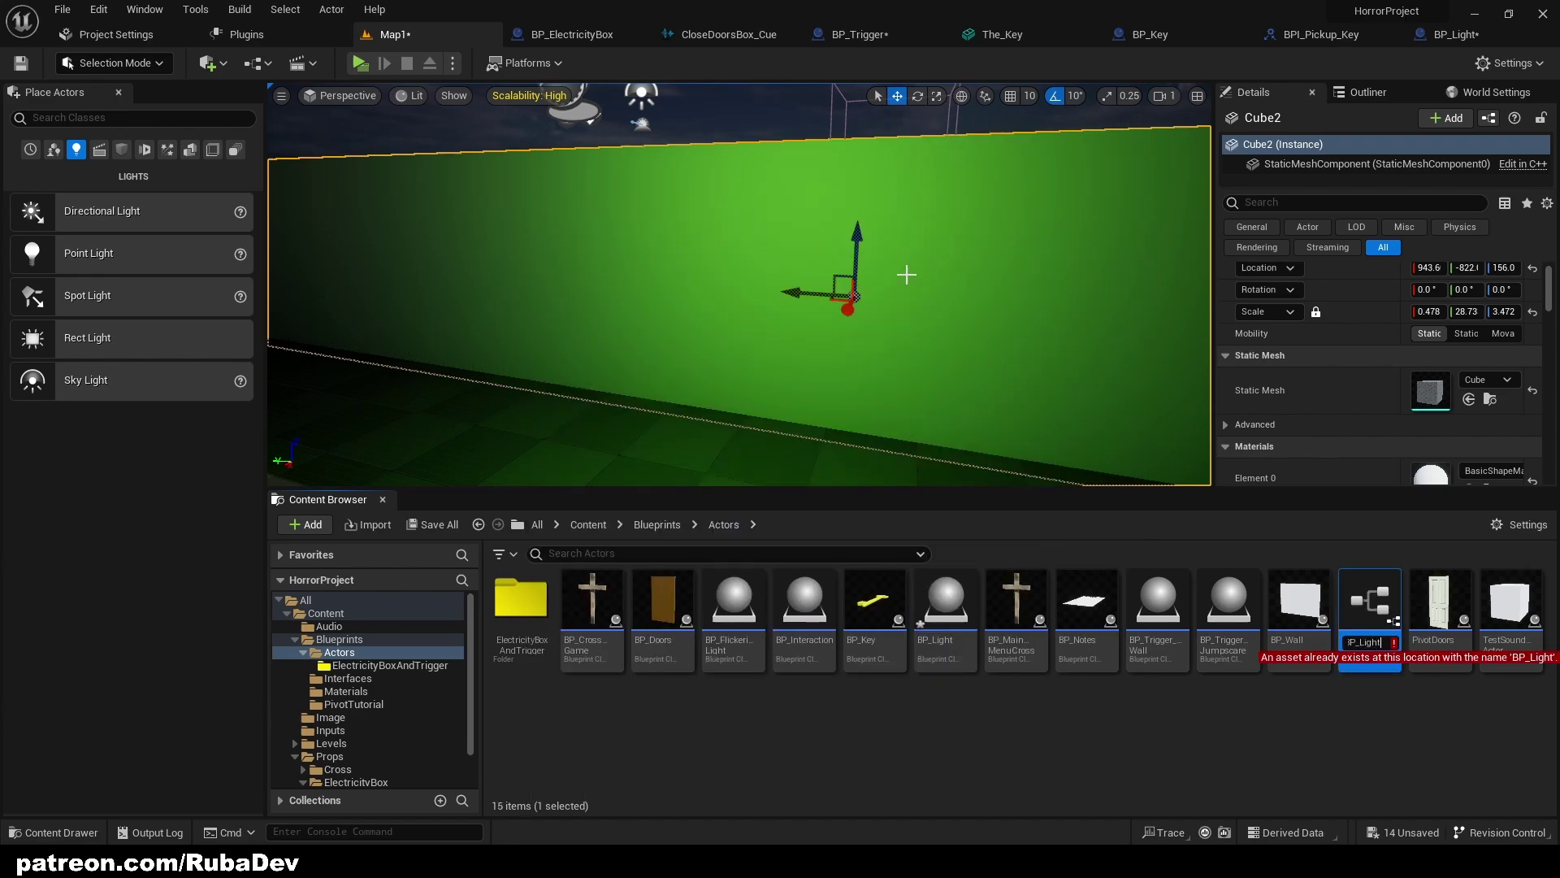
pyautogui.press('Return')
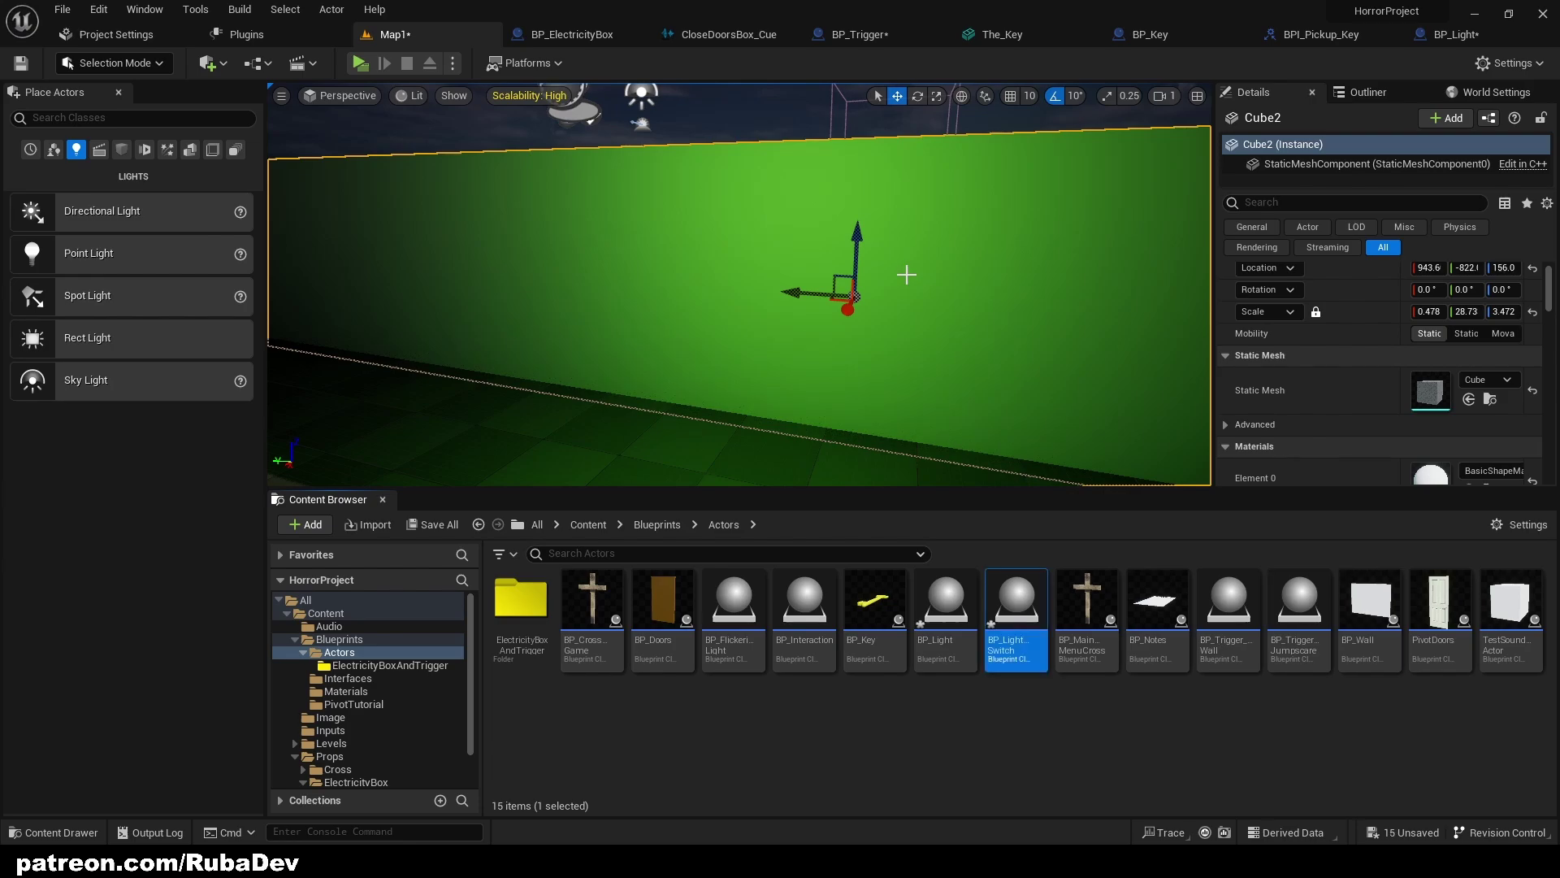
# Open BP_LightSwitch's Event Graph and add a variable named BP_Light
pyautogui.doubleClick(1008, 608)
pyautogui.moveTo(1013, 423); pyautogui.dragTo(455, 350, button='right')
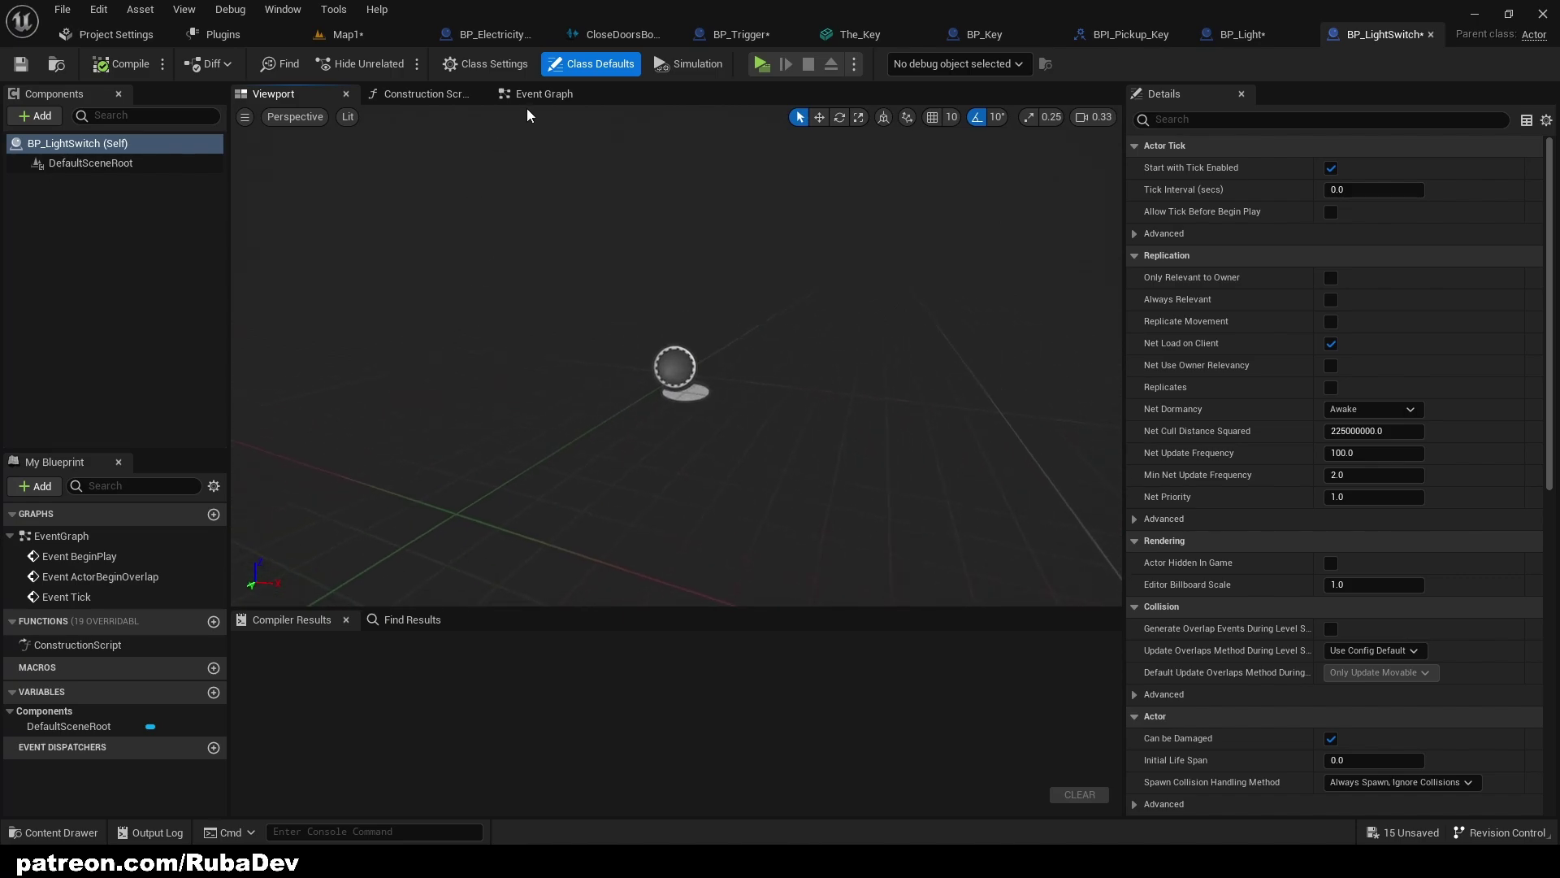
pyautogui.click(543, 95)
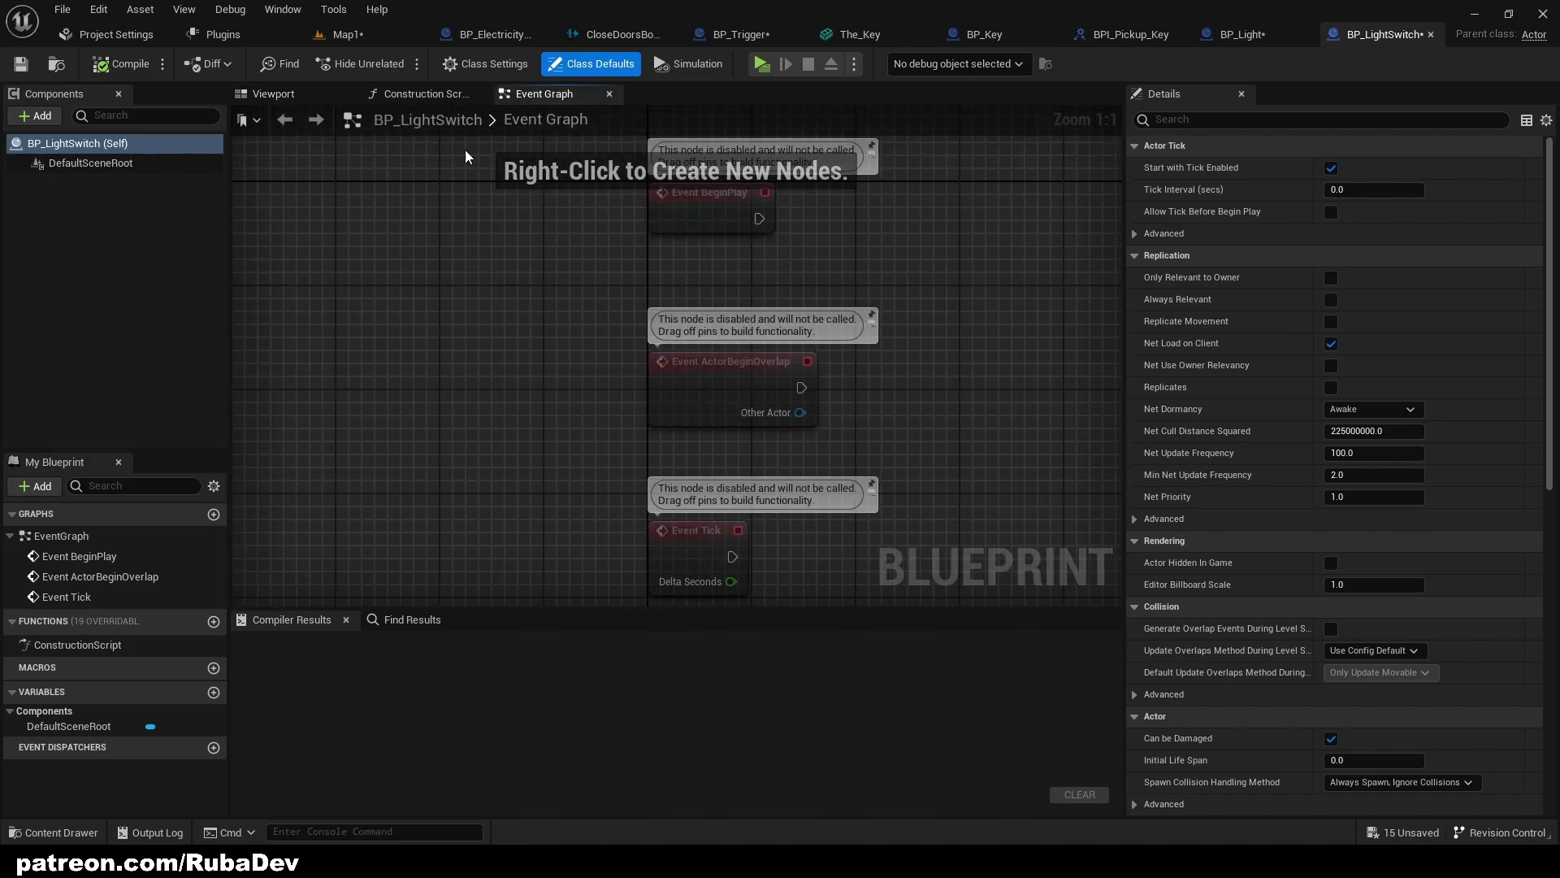
pyautogui.click(214, 692)
pyautogui.write('BP_Li')
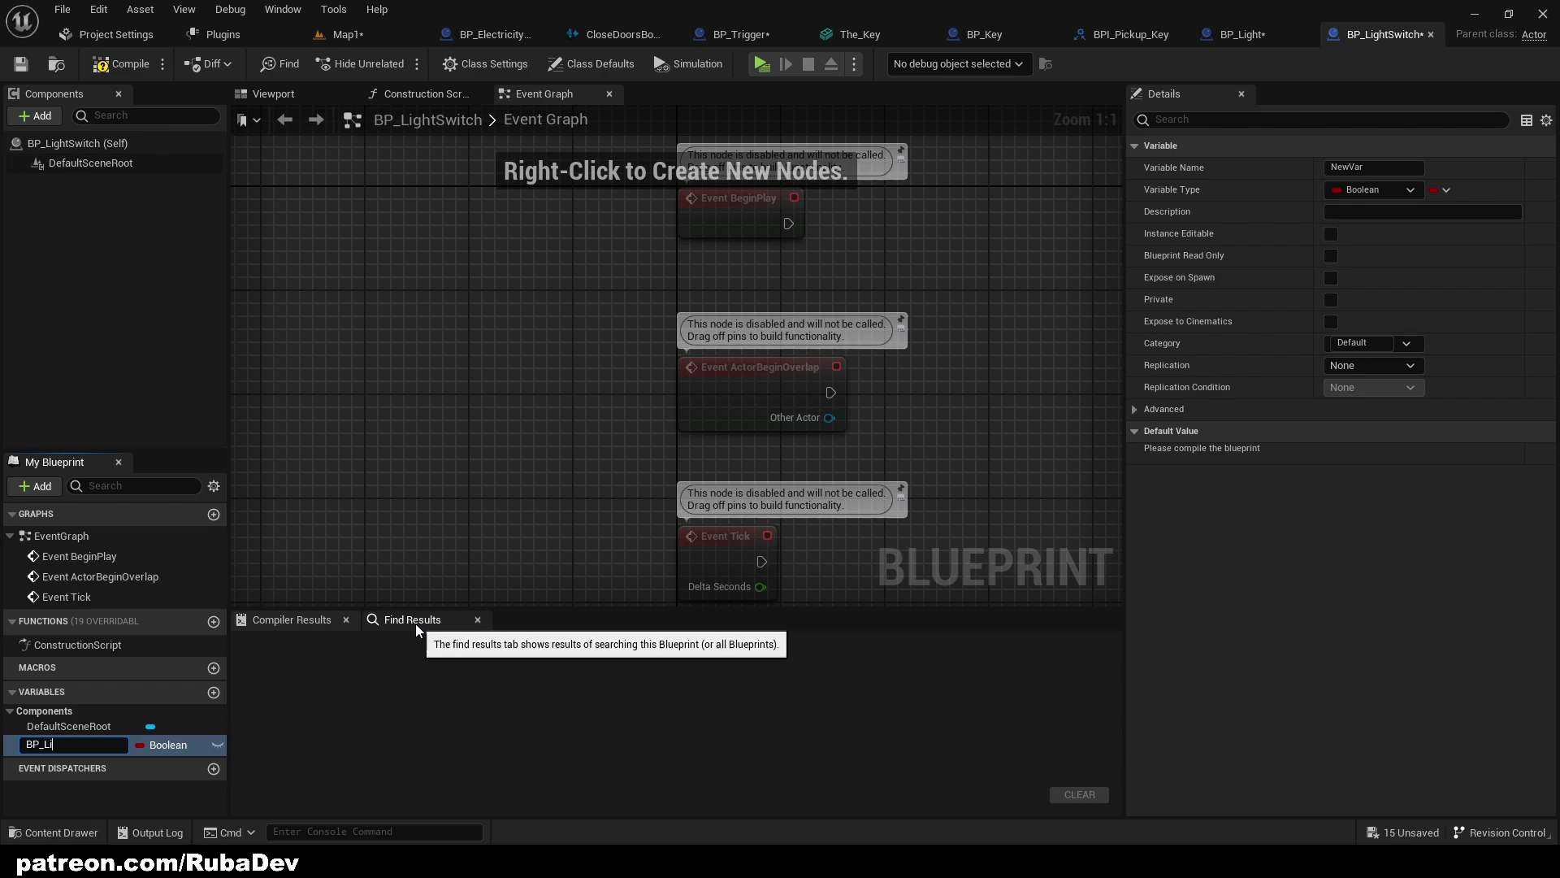
pyautogui.write('ght')
pyautogui.press('Return')
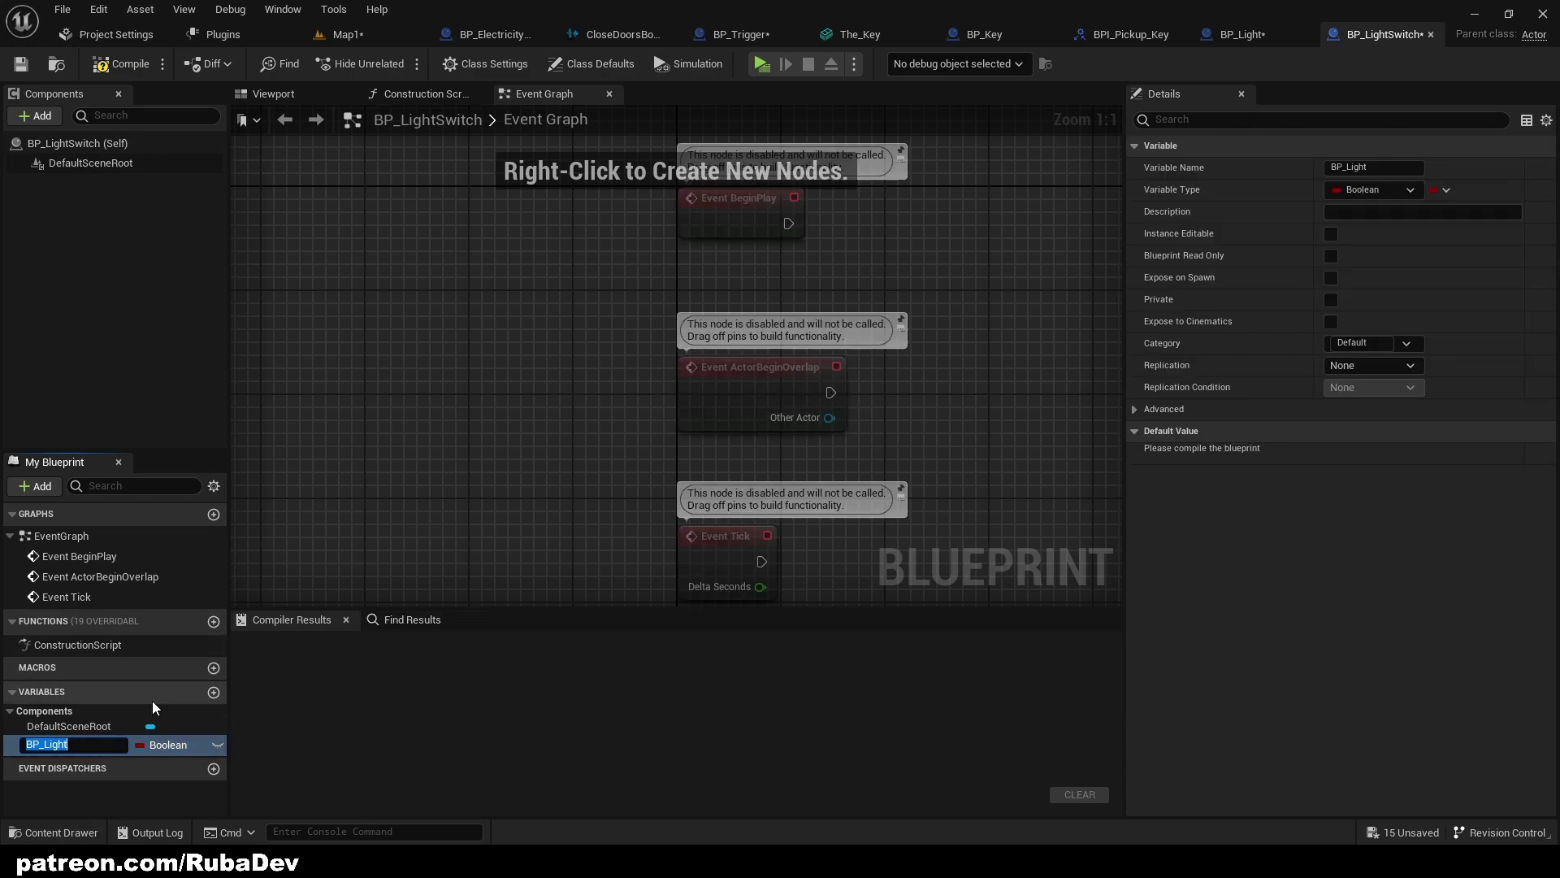
# Set the BP_Light variable's type to a BP Light object reference
pyautogui.click(114, 724)
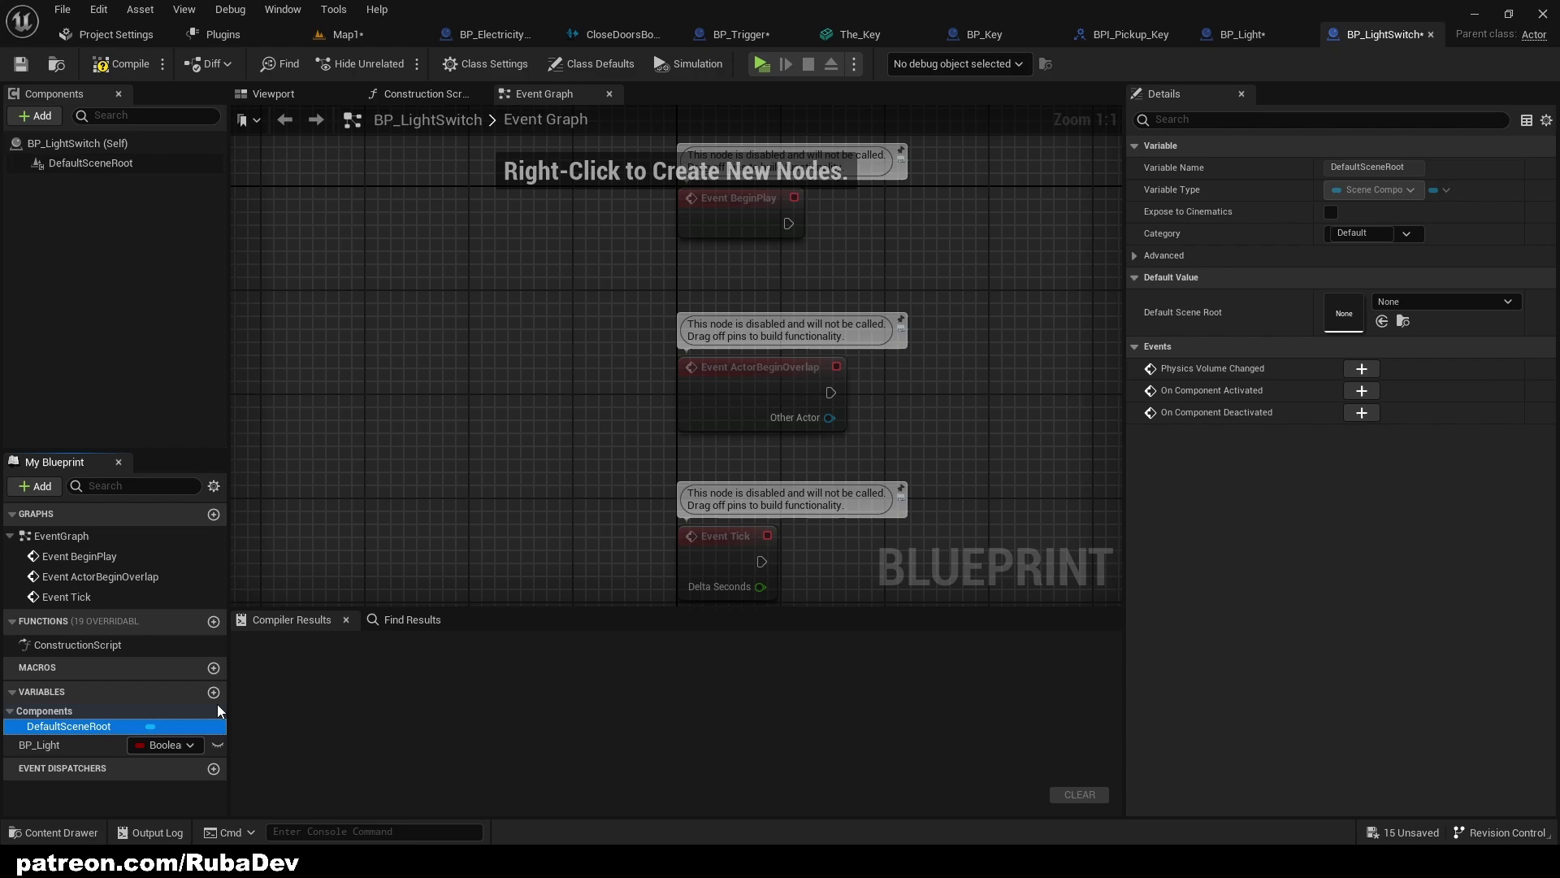
pyautogui.click(165, 745)
pyautogui.write('bp light')
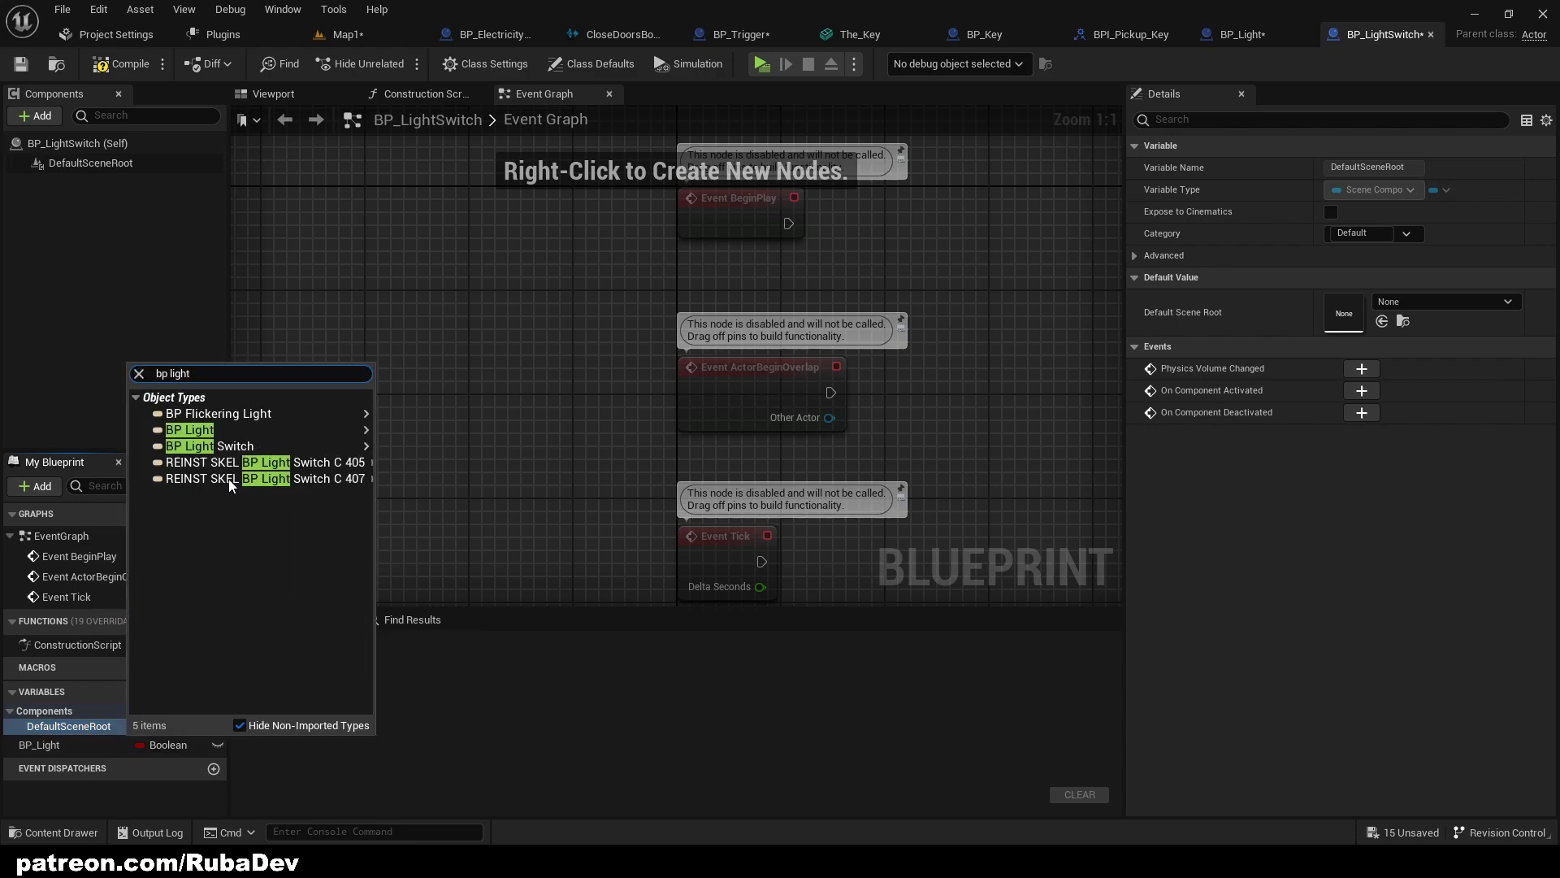
pyautogui.moveTo(219, 430)
pyautogui.click(408, 435)
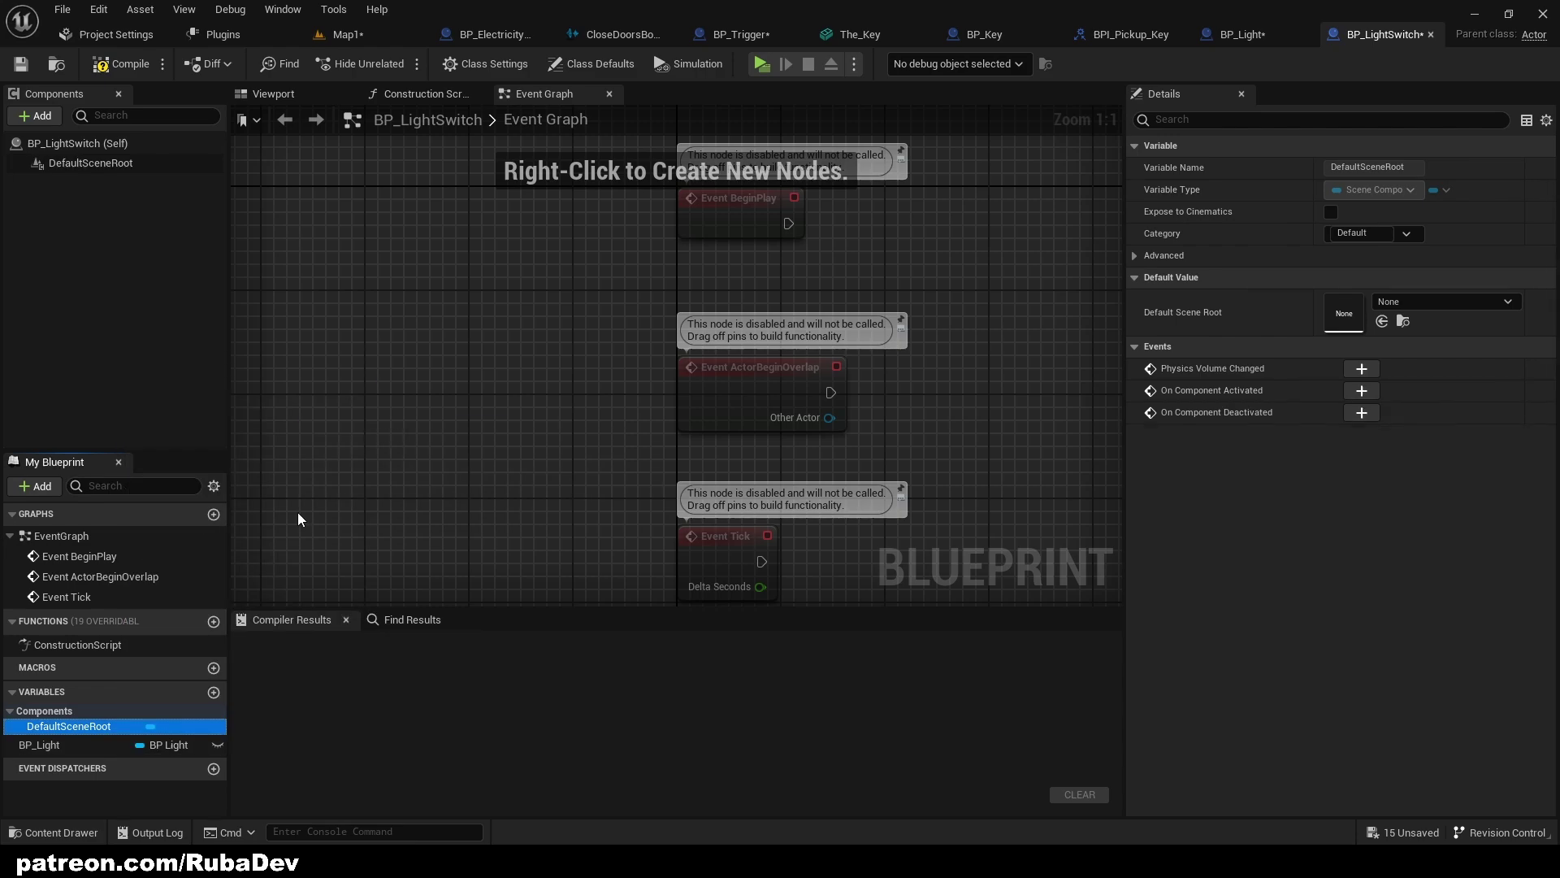
pyautogui.click(152, 744)
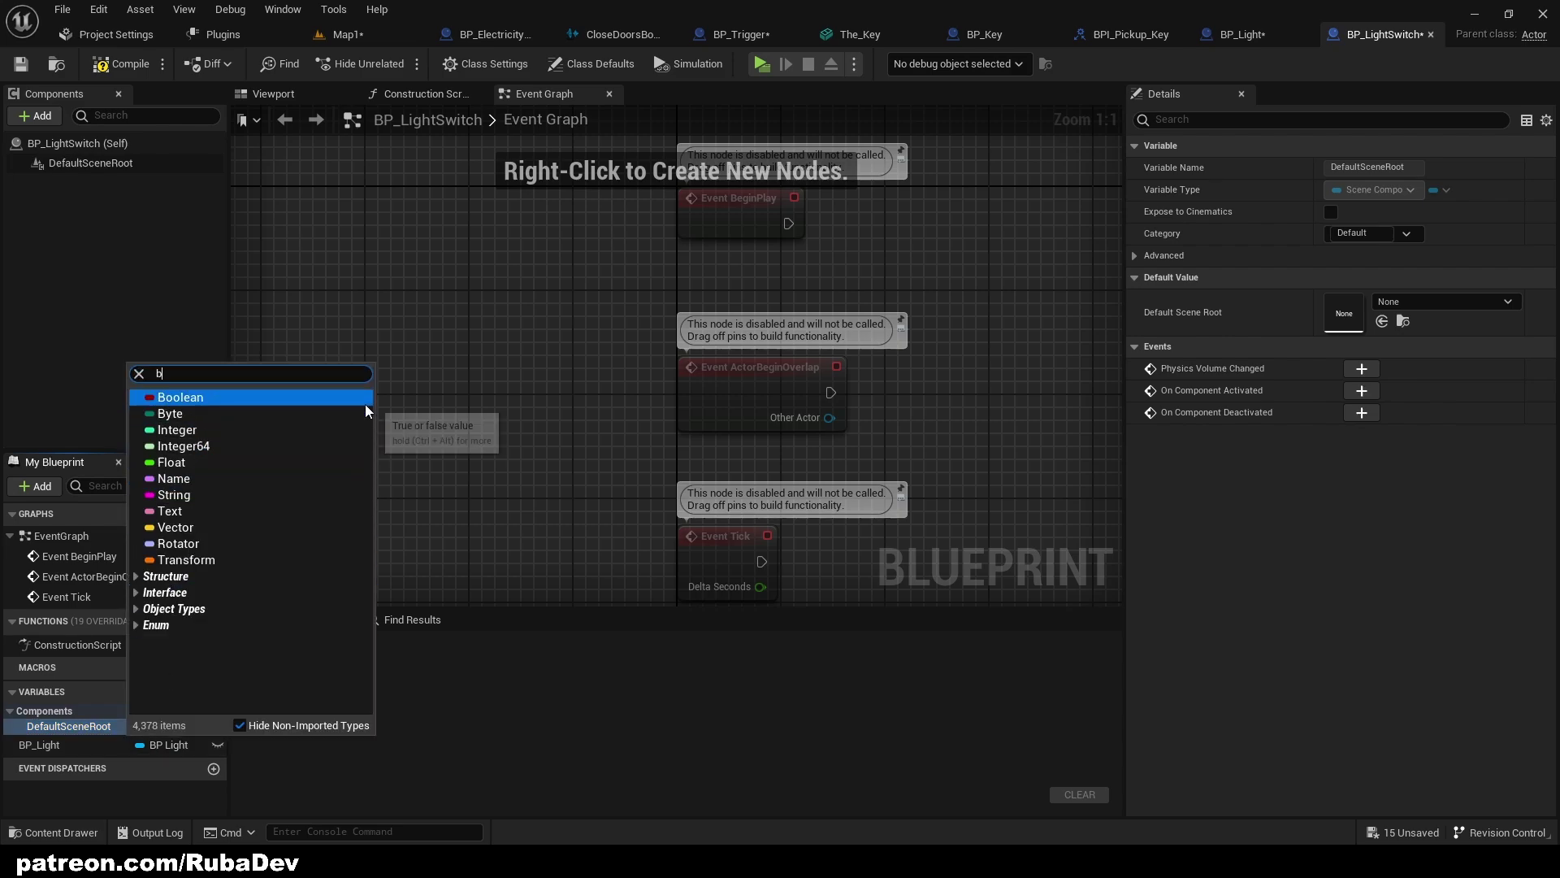
pyautogui.write('bp light')
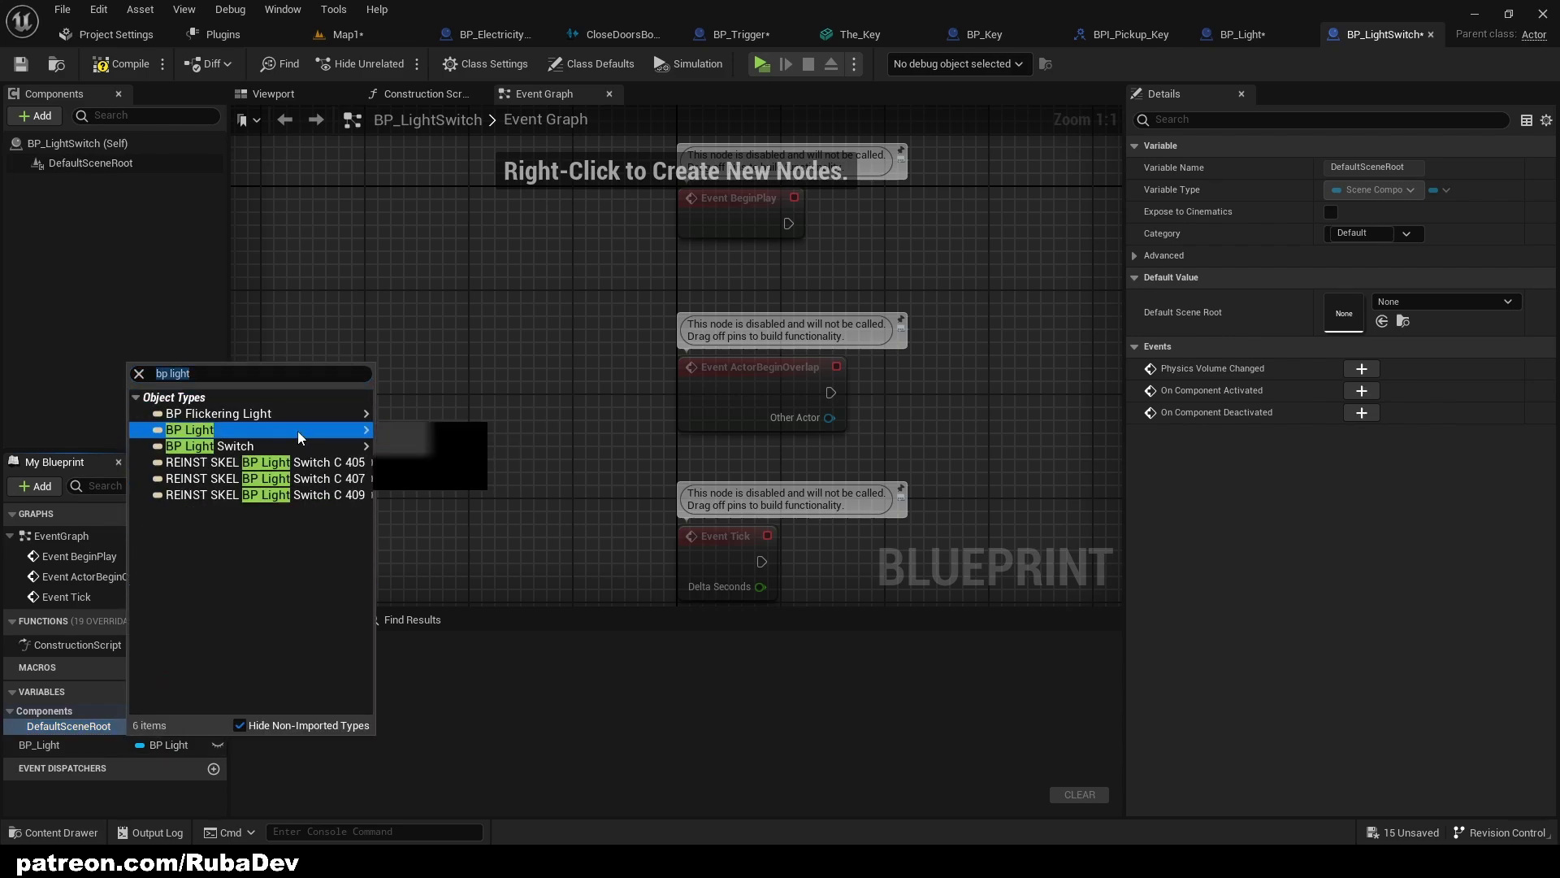
pyautogui.moveTo(325, 429)
pyautogui.click(408, 435)
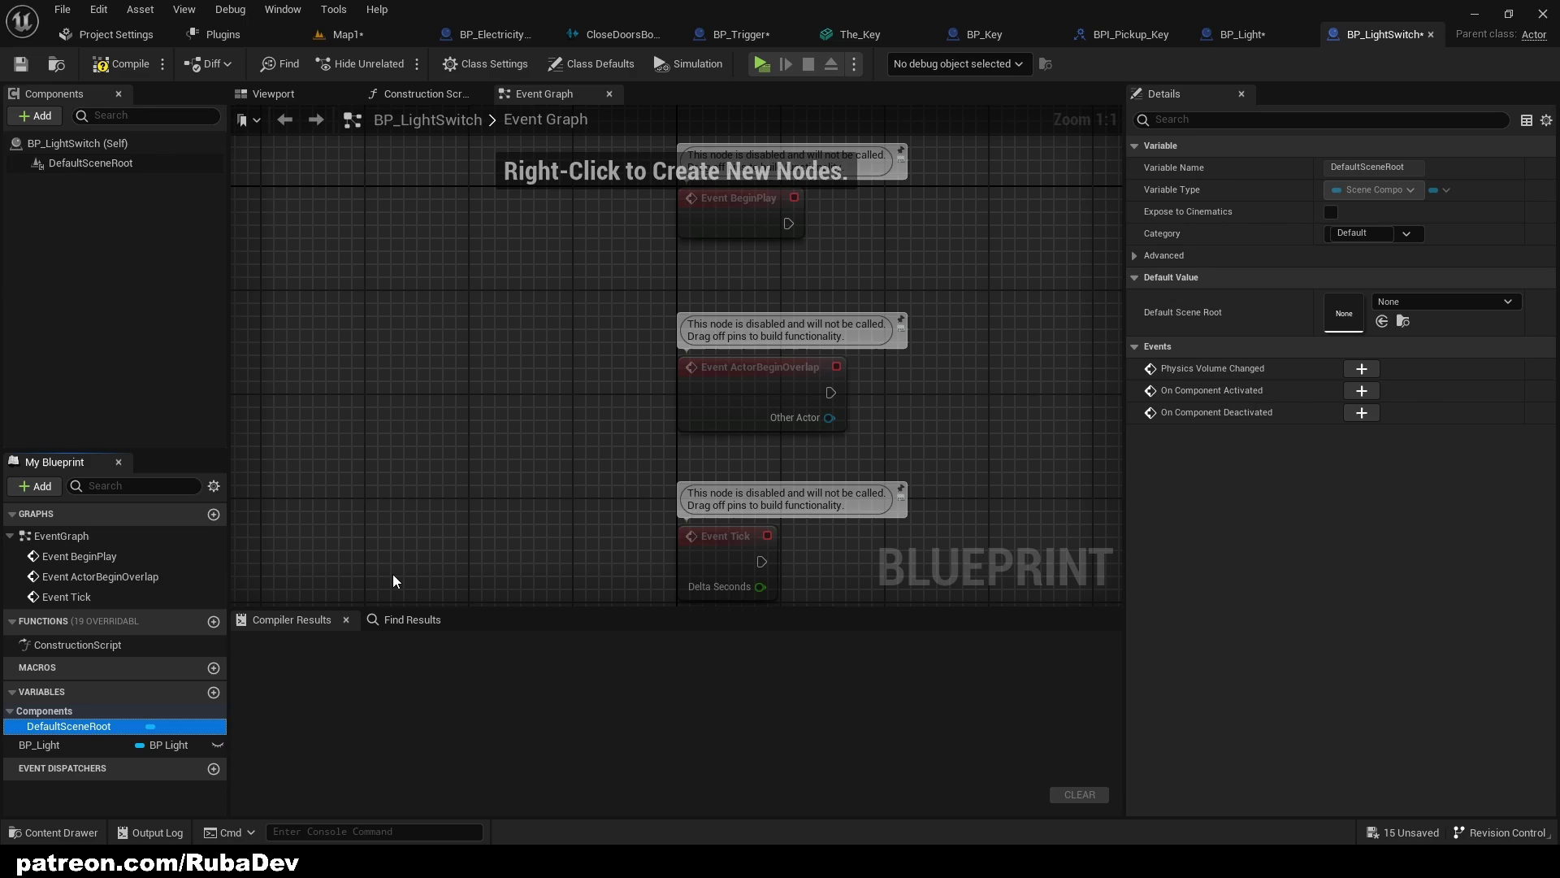
# Place a getter for the BP_Light variable in the Event Graph beside the default event nodes
pyautogui.click(46, 746)
pyautogui.moveTo(439, 517); pyautogui.dragTo(244, 455, button='right')
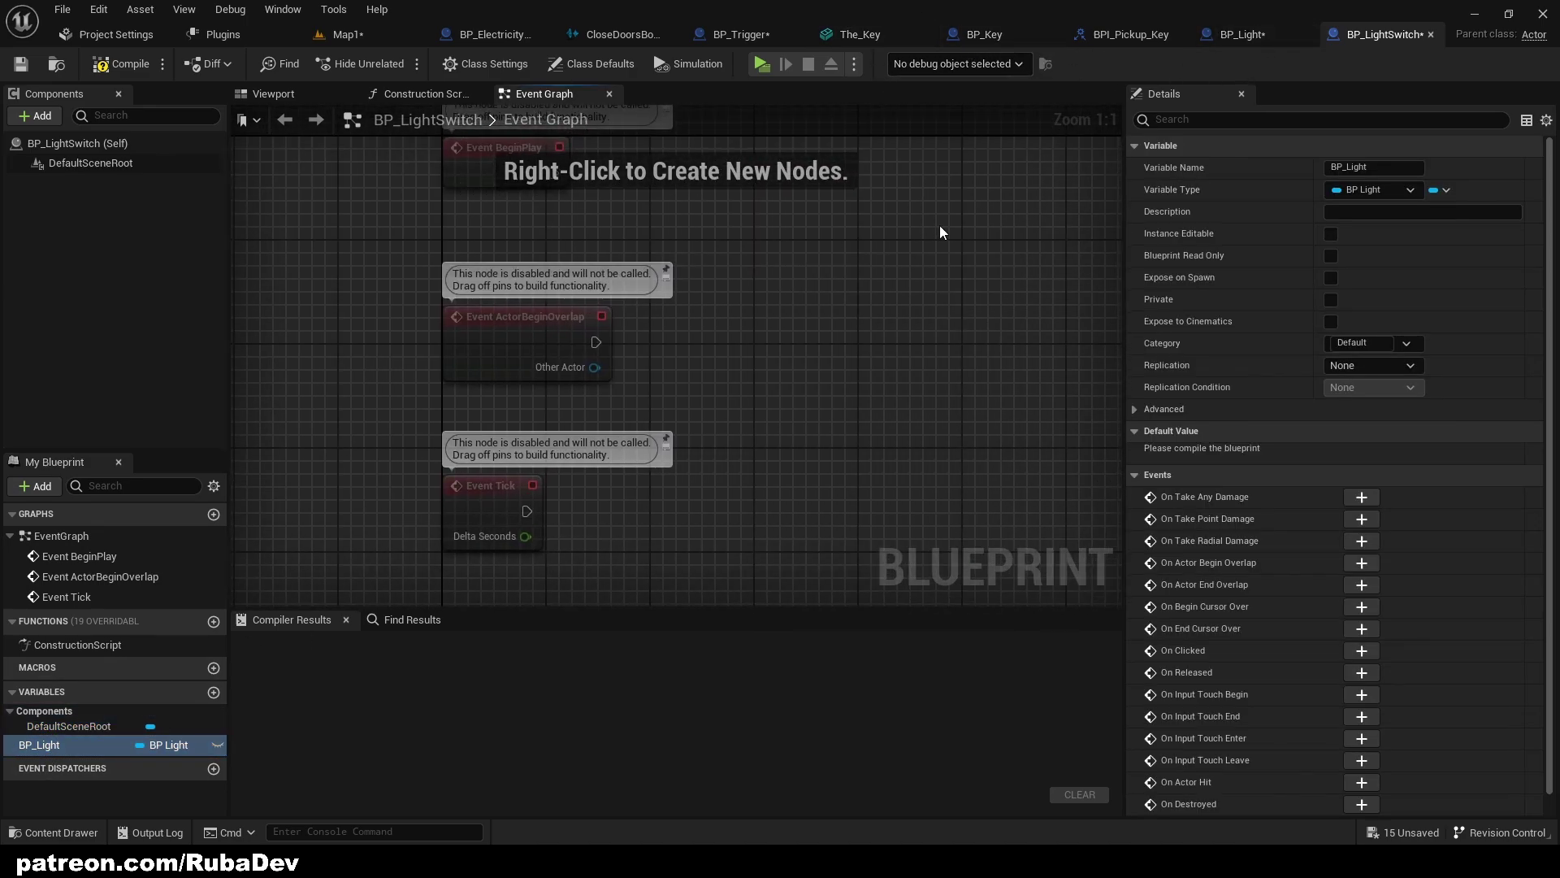
pyautogui.moveTo(501, 600); pyautogui.dragTo(471, 511, button='right')
pyautogui.moveTo(55, 746); pyautogui.dragTo(111, 621)
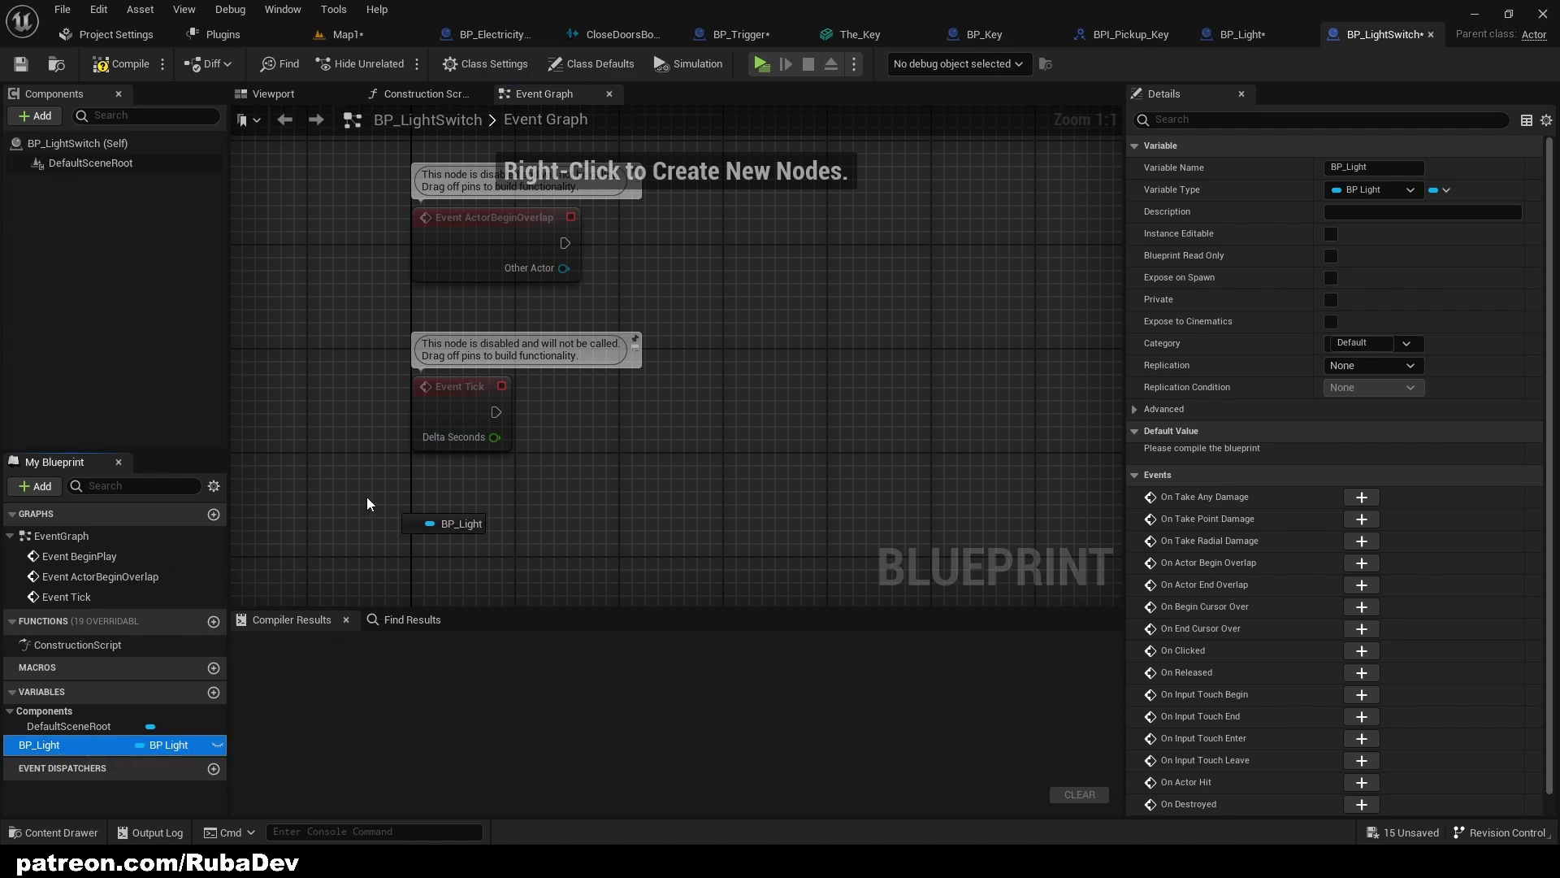
pyautogui.moveTo(752, 378); pyautogui.dragTo(668, 351)
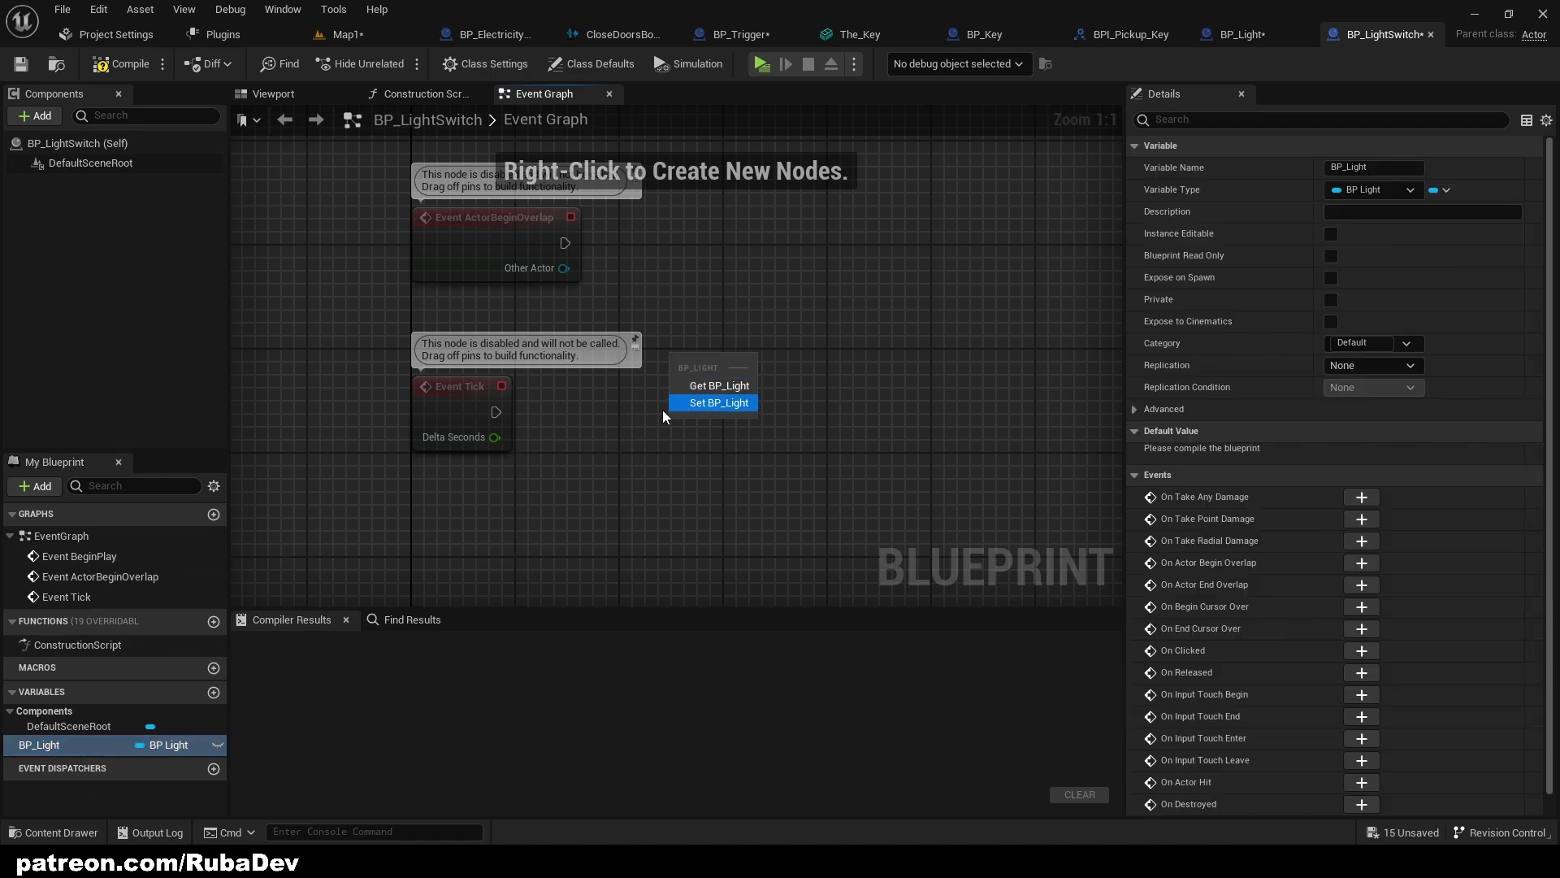
pyautogui.click(705, 389)
pyautogui.moveTo(685, 316); pyautogui.dragTo(715, 401, button='right')
pyautogui.moveTo(714, 452); pyautogui.dragTo(714, 466)
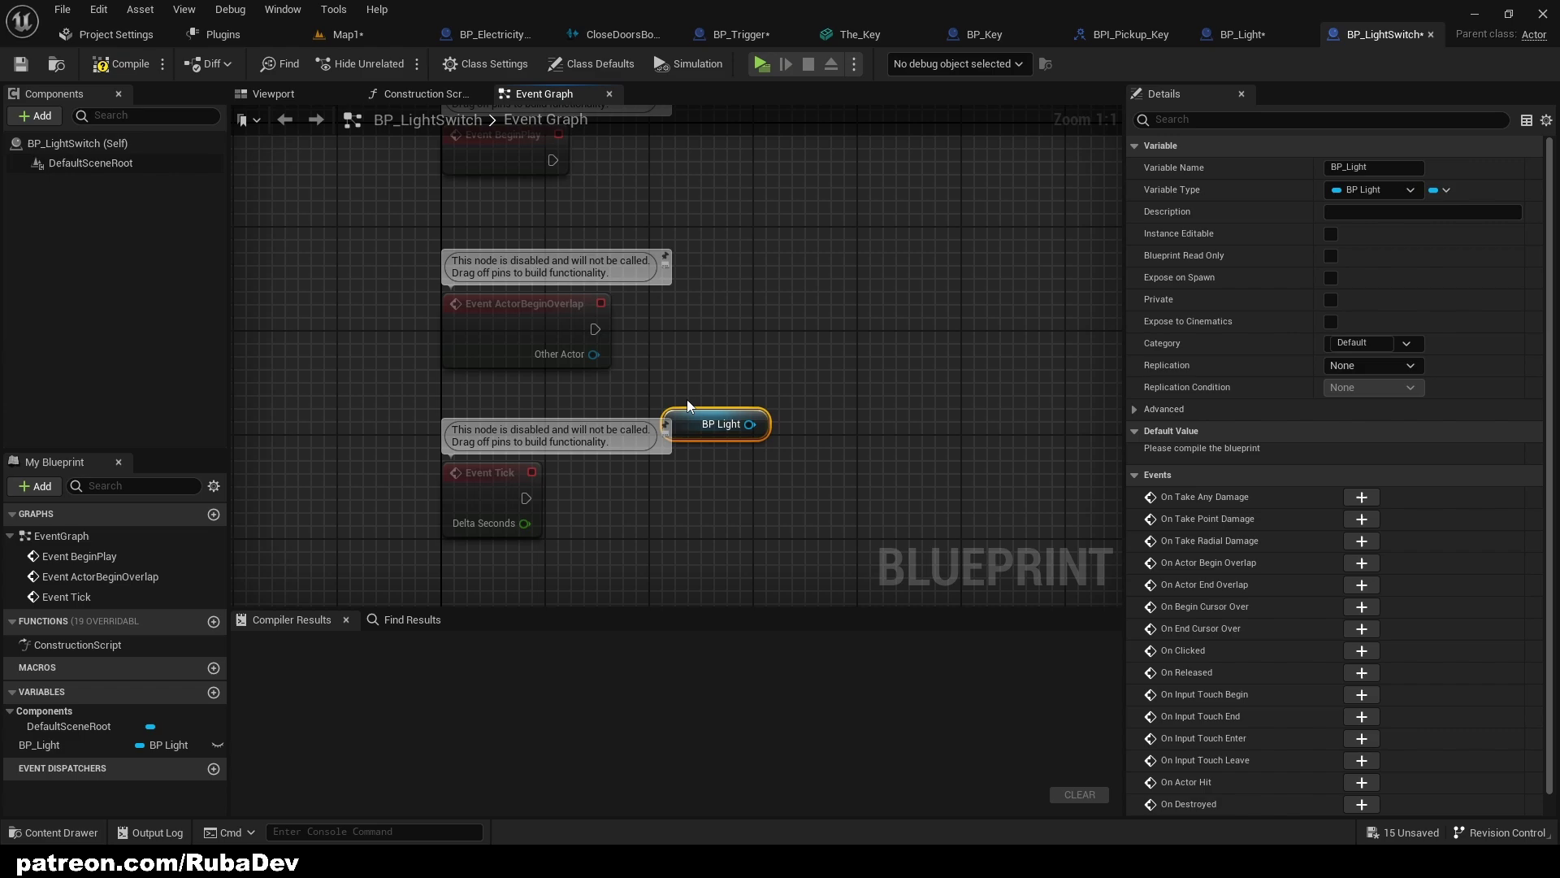
# Delete the default BeginPlay, ActorBeginOverlap and Tick event nodes and move the BP Light getter lower in the graph
pyautogui.moveTo(533, 305); pyautogui.dragTo(449, 165)
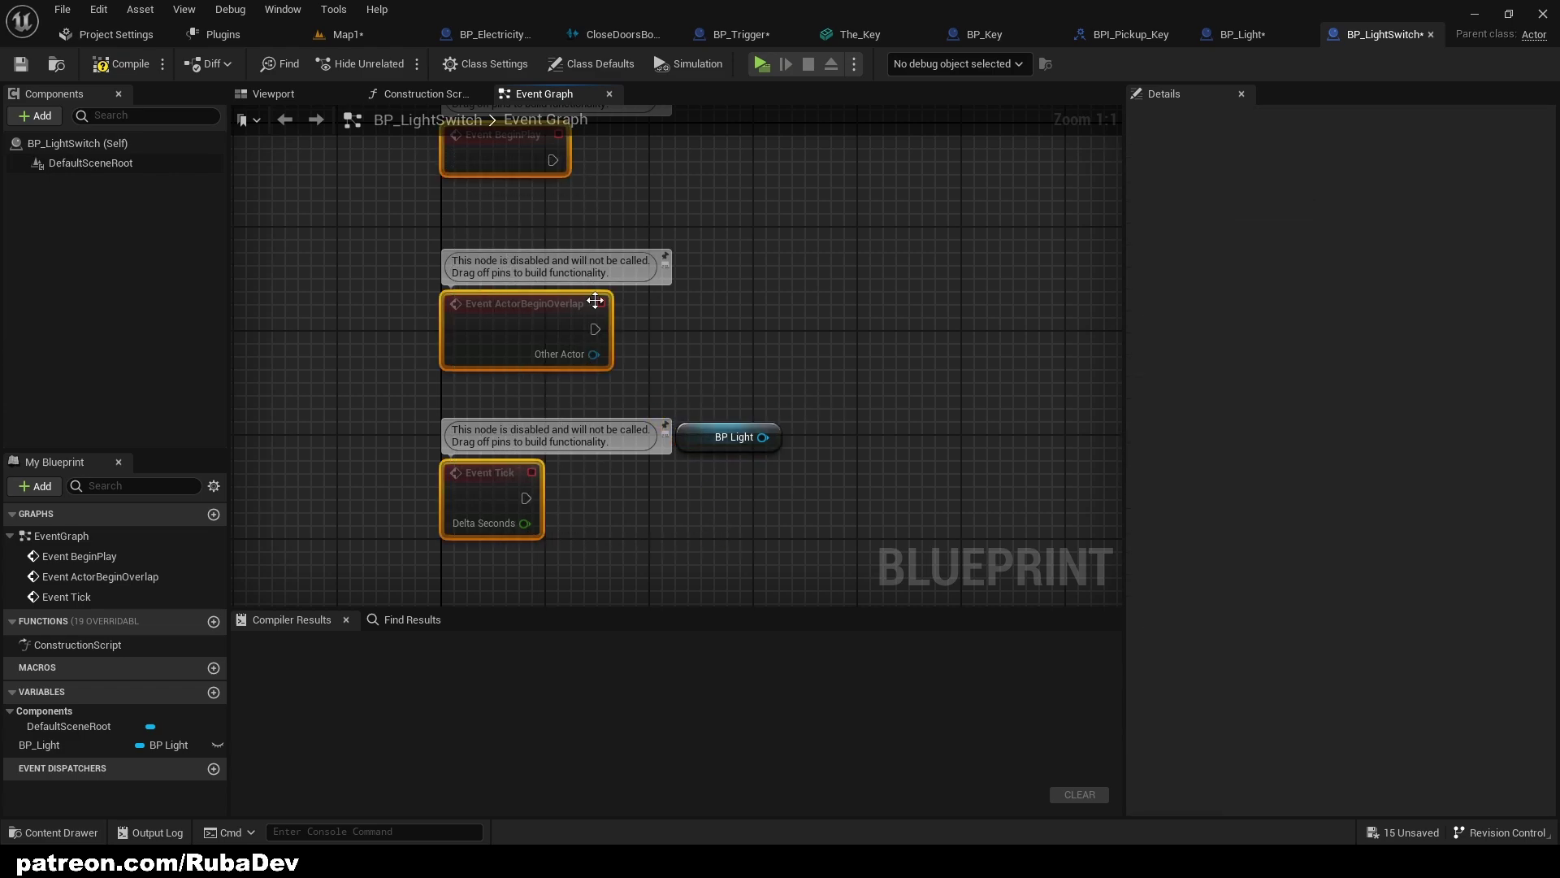
pyautogui.press('Delete')
pyautogui.moveTo(681, 436); pyautogui.dragTo(588, 527)
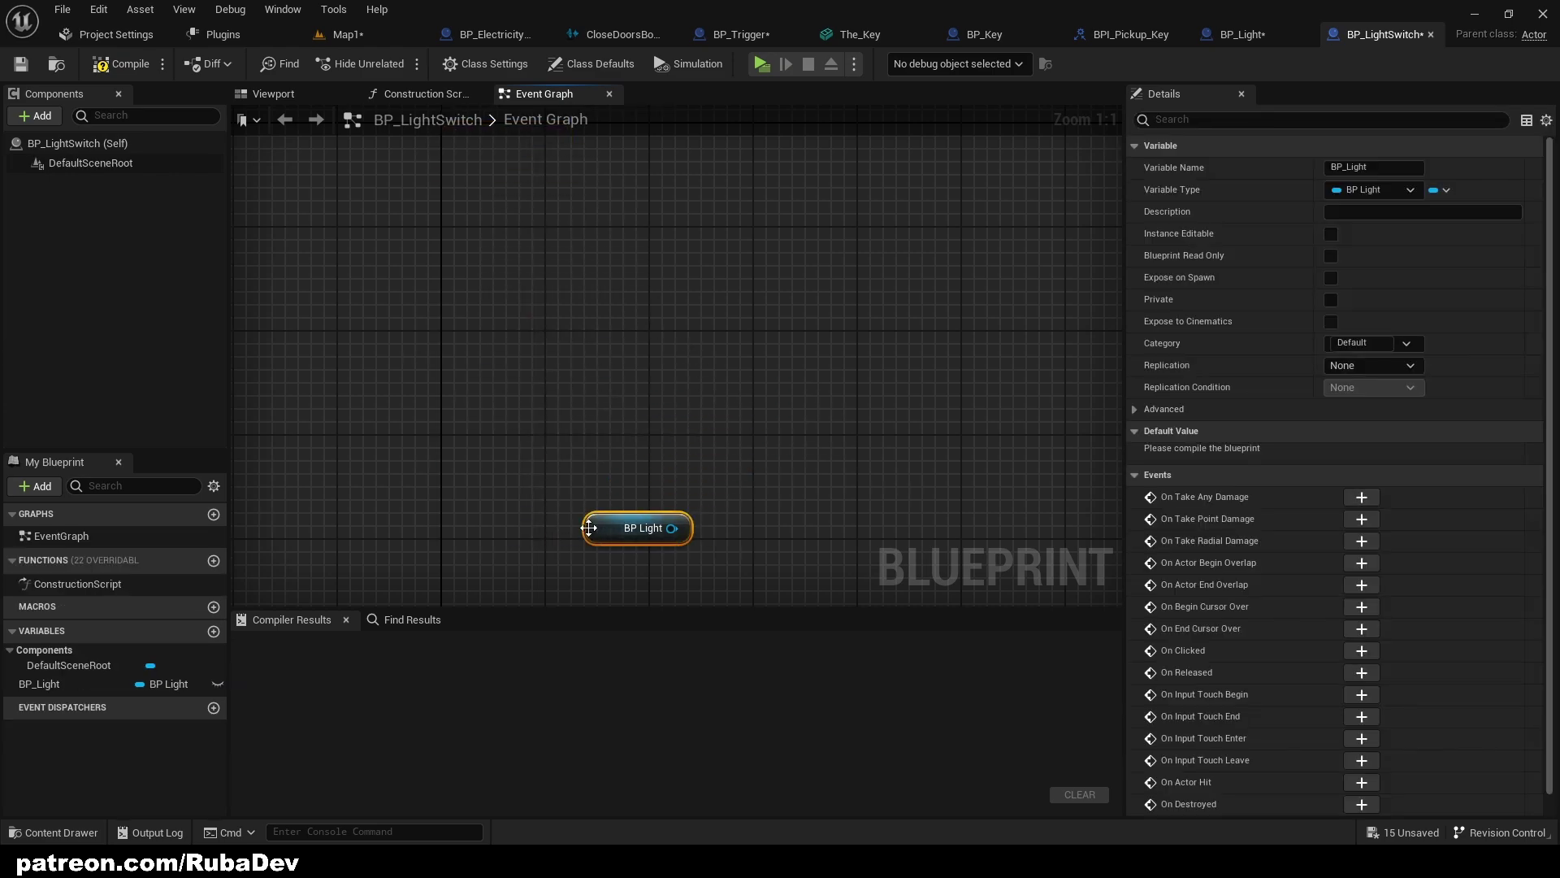
# Implement the BPI Interact interface in BP_LightSwitch and make its Is Interactable function return true
pyautogui.click(500, 68)
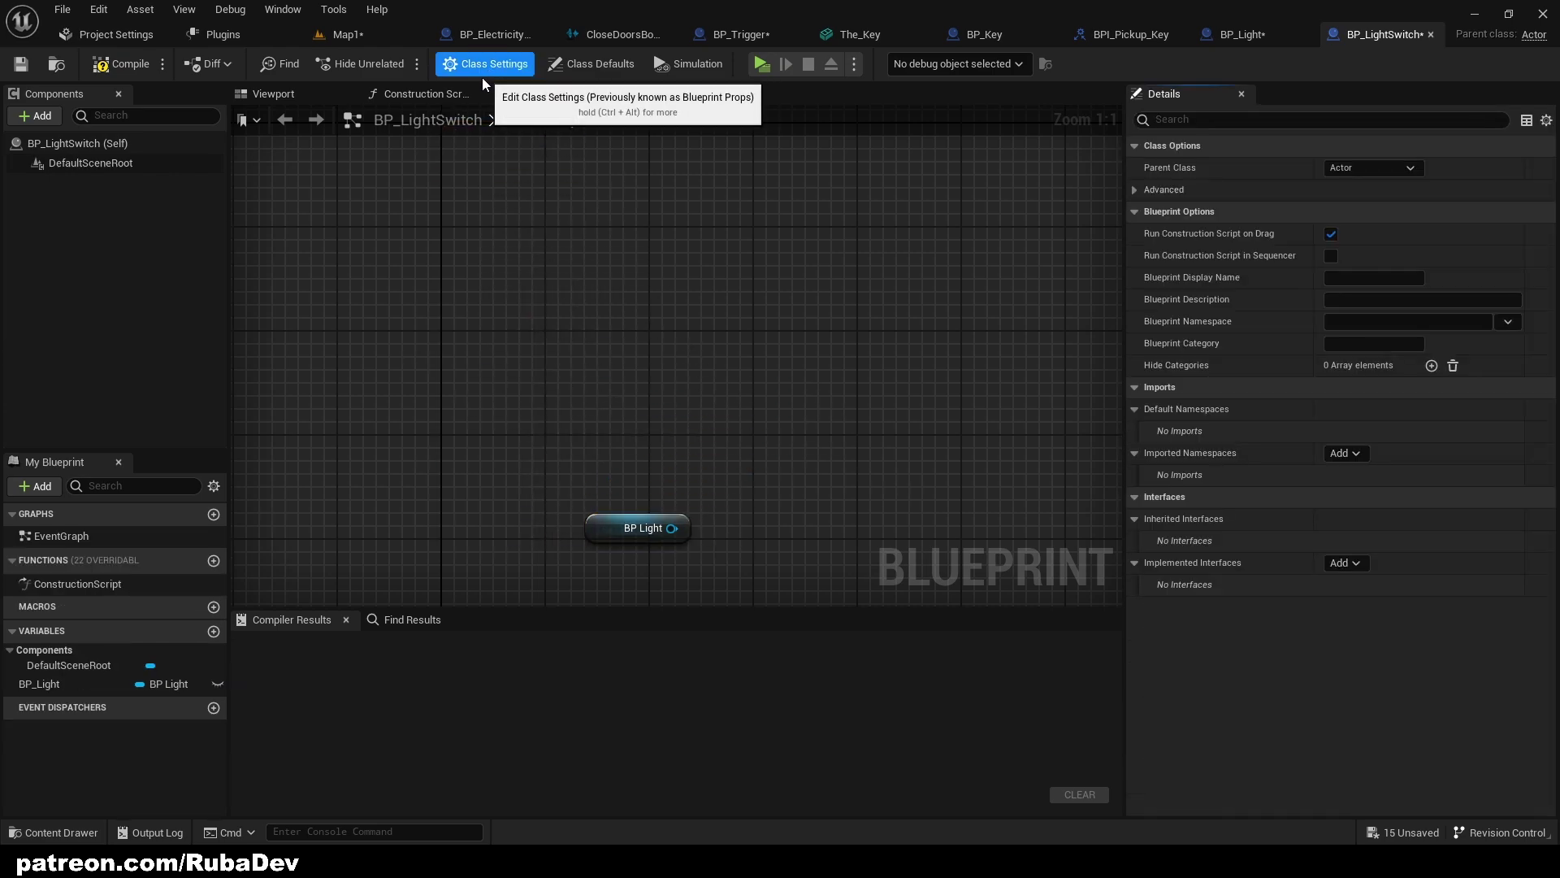
pyautogui.click(1327, 564)
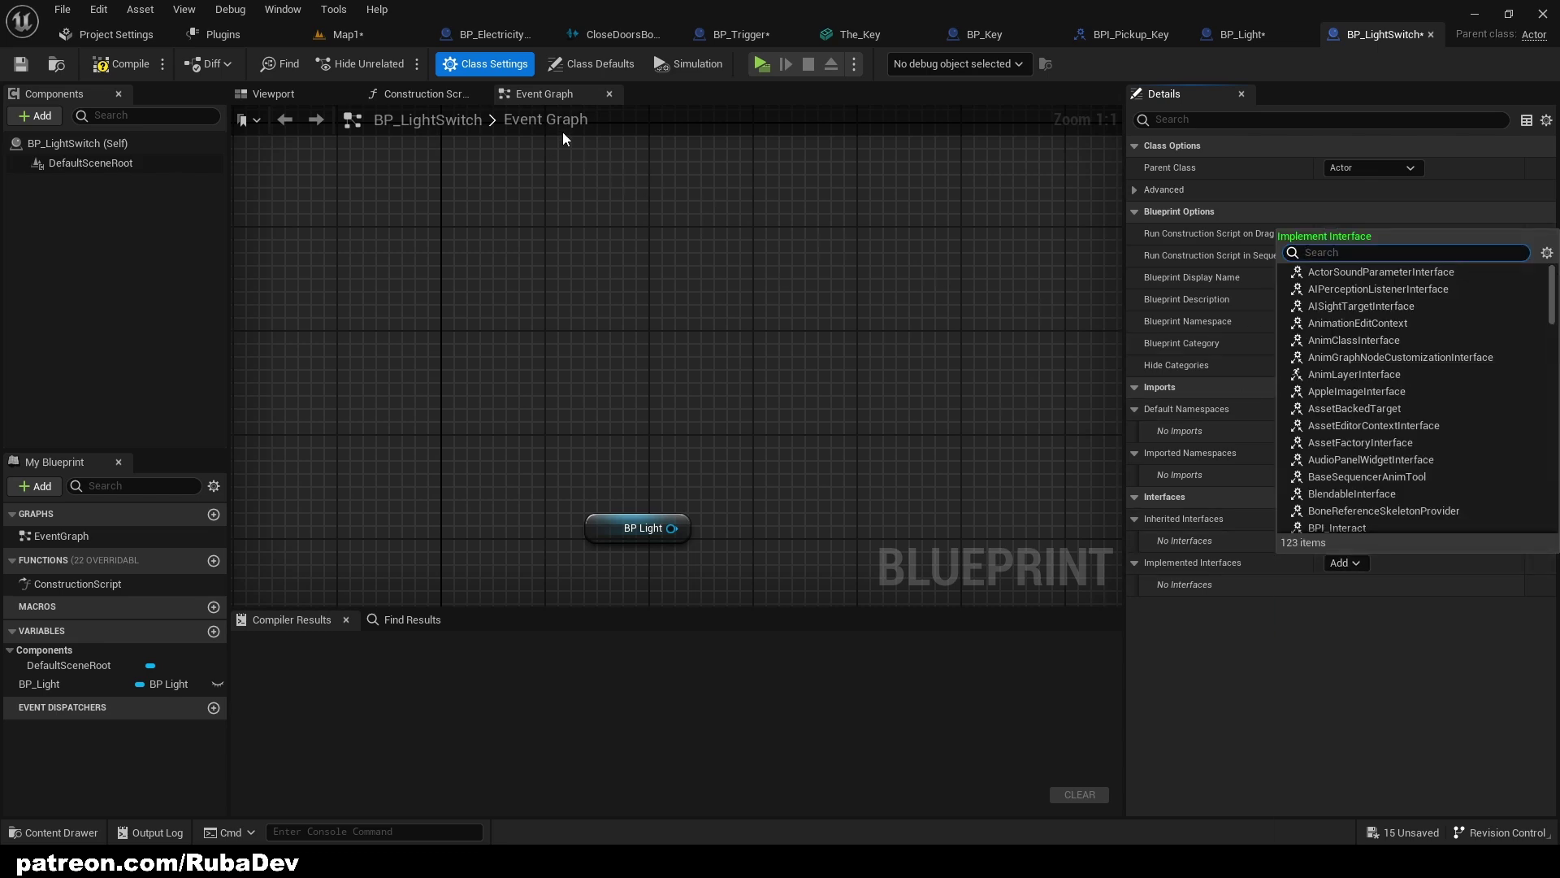
pyautogui.click(1328, 525)
pyautogui.moveTo(699, 397)
pyautogui.mouseDown(button='right')
pyautogui.moveTo(714, 329)
pyautogui.moveTo(704, 391)
pyautogui.mouseUp(button='right')
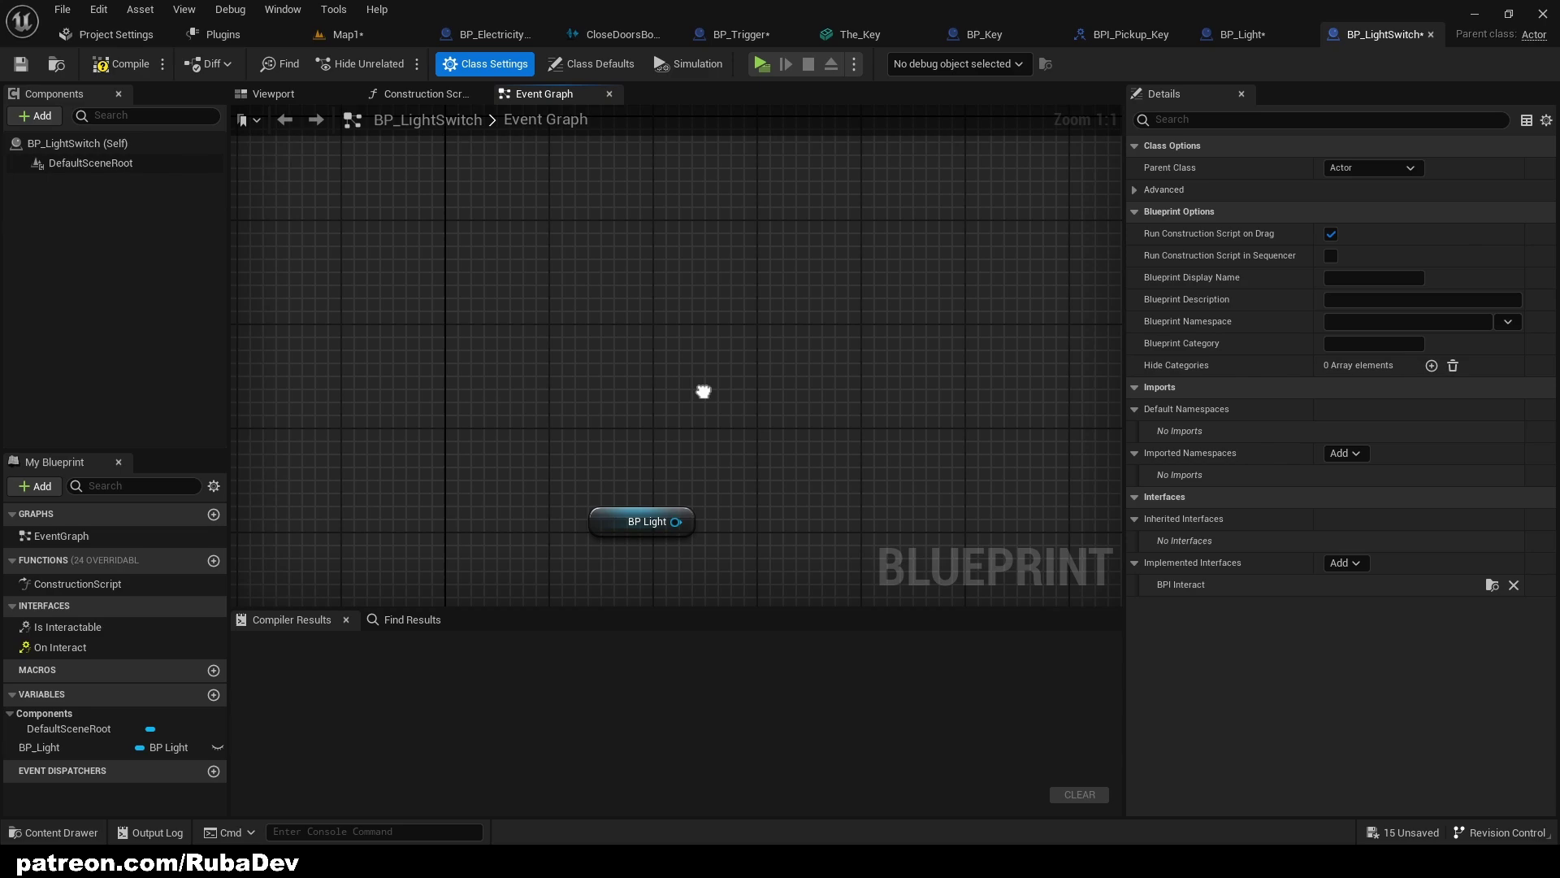
pyautogui.doubleClick(127, 632)
pyautogui.click(870, 418)
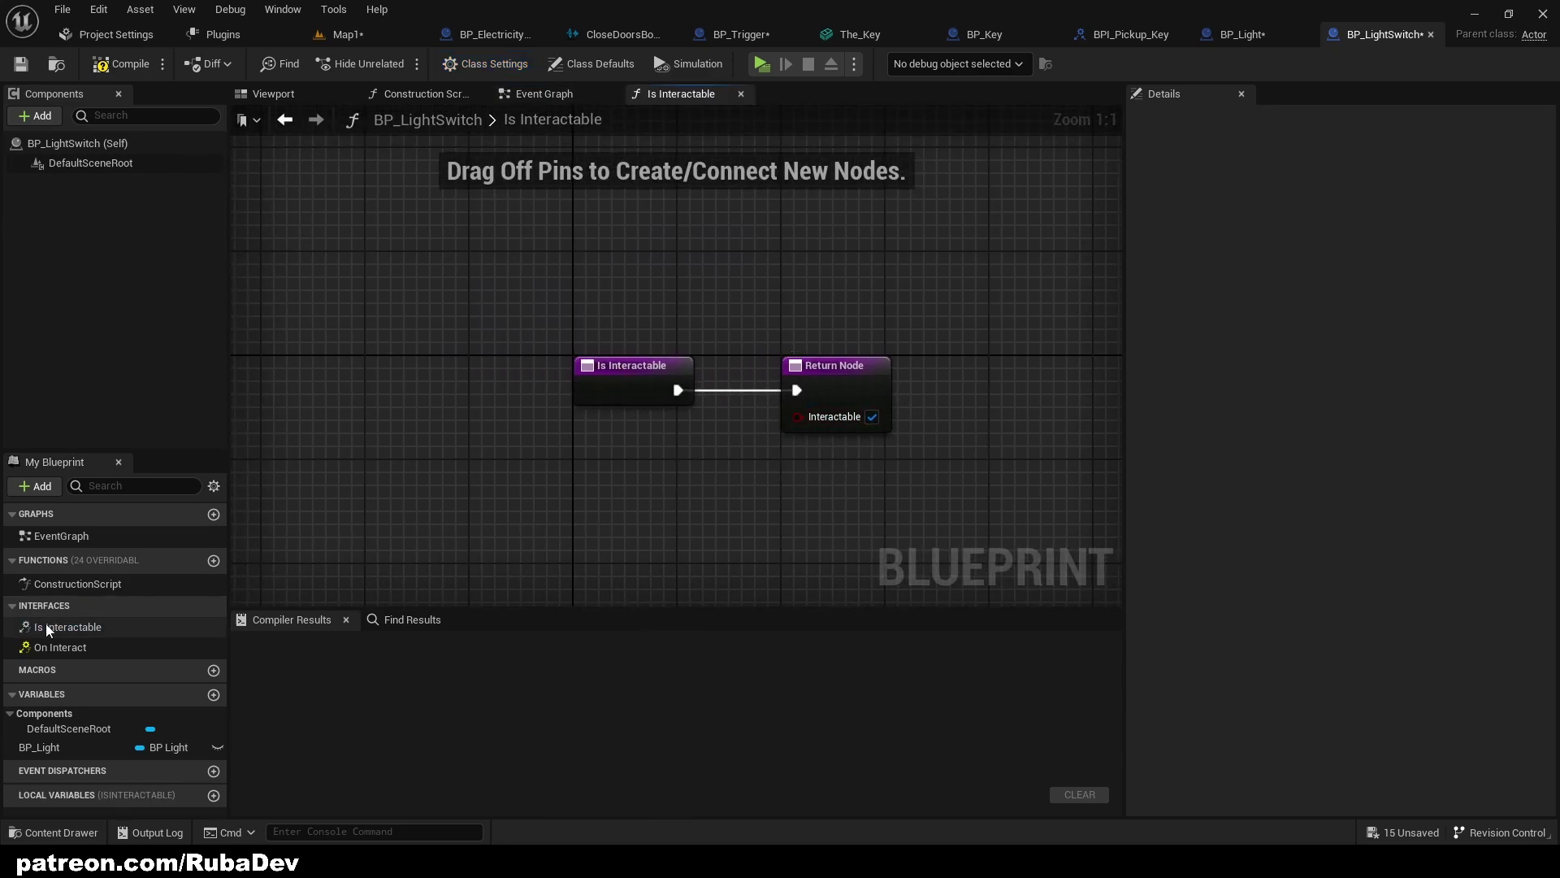
# Add the On Interact event above the BP Light getter and connect it to a new Branch node
pyautogui.doubleClick(60, 647)
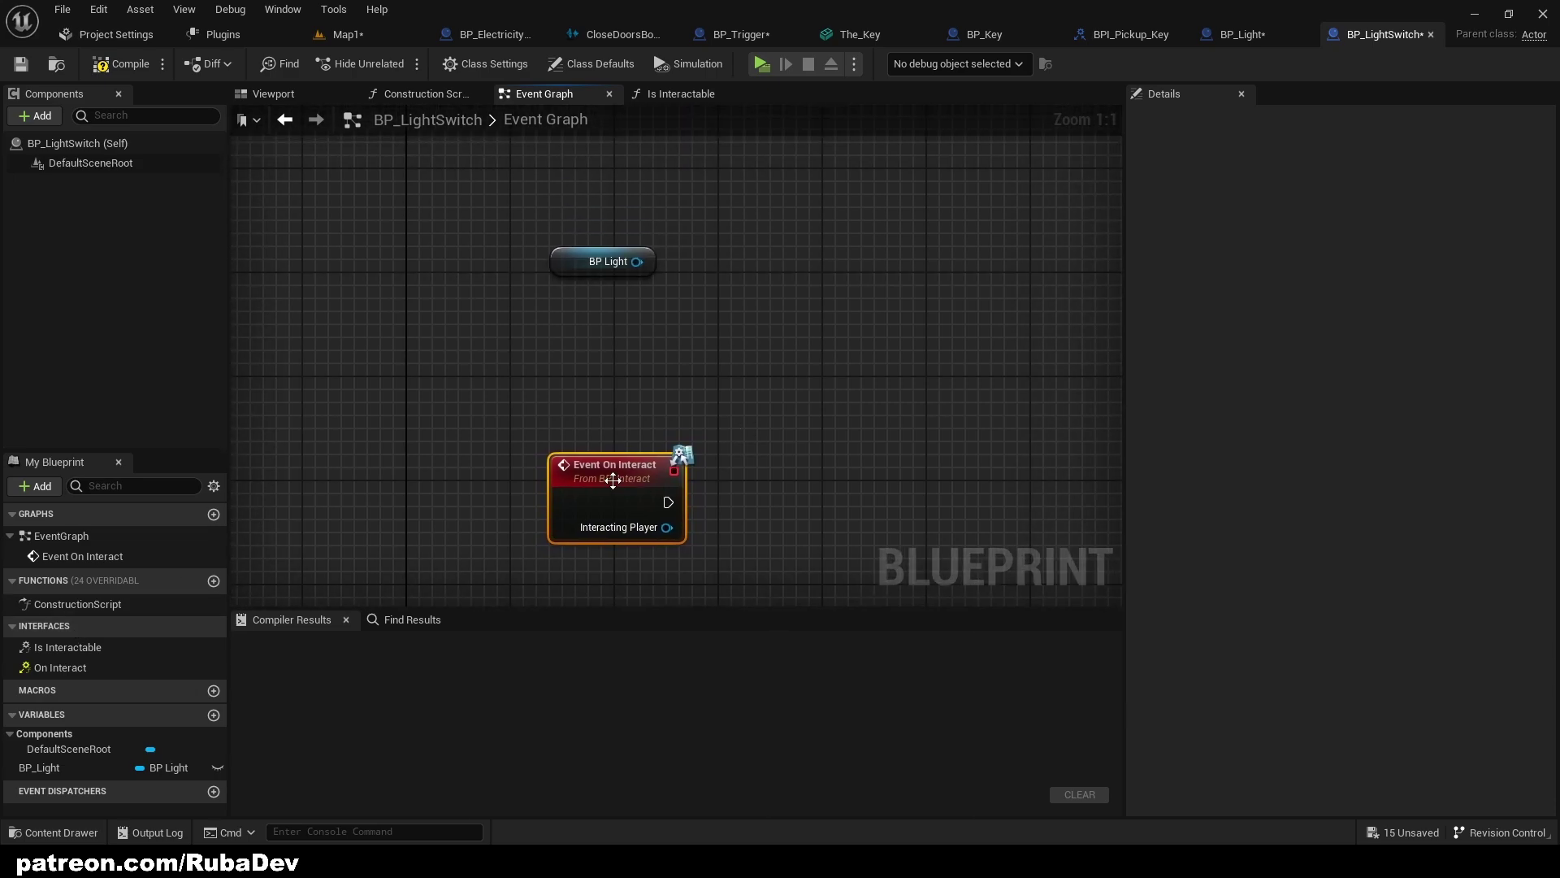
pyautogui.moveTo(612, 480); pyautogui.dragTo(576, 340)
pyautogui.moveTo(593, 262); pyautogui.dragTo(568, 442)
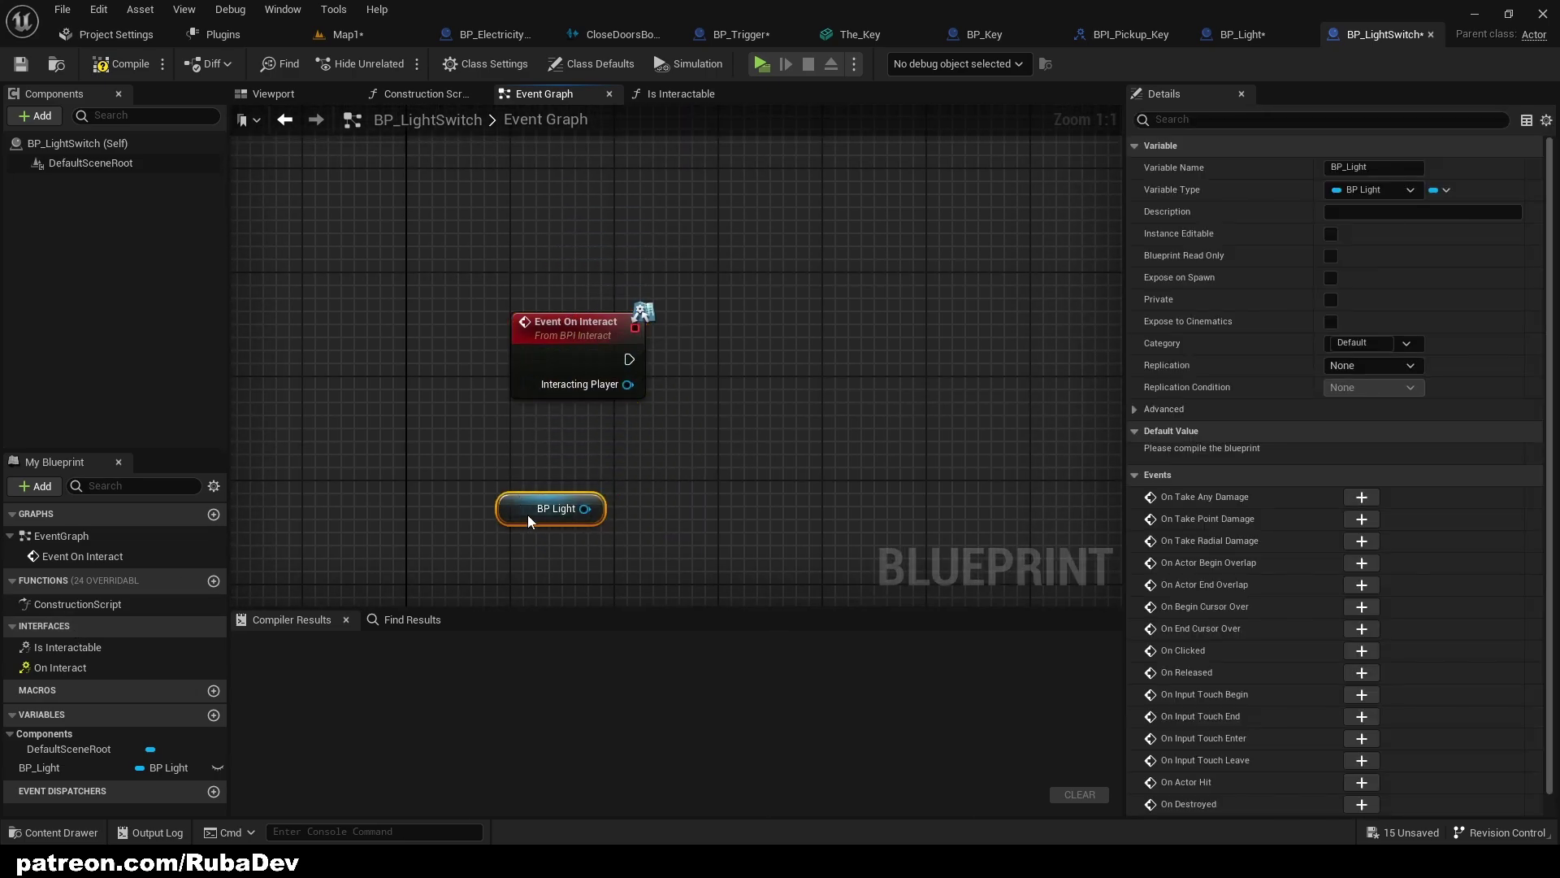
pyautogui.click(719, 410)
pyautogui.moveTo(719, 409); pyautogui.dragTo(543, 407, button='right')
pyautogui.click(613, 330)
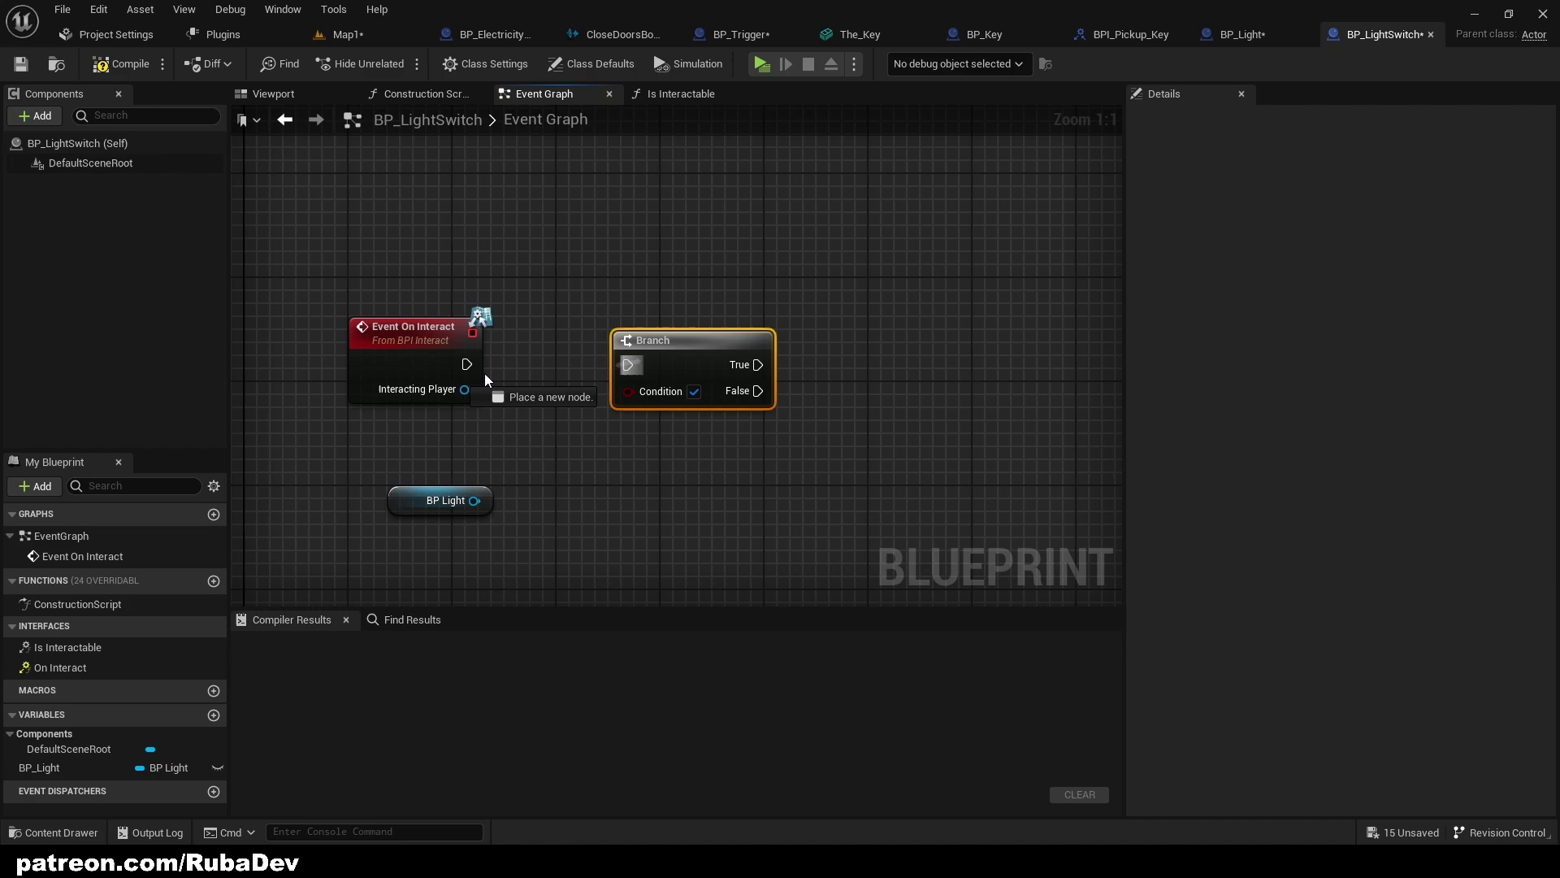
# Get Is Light on? from the BP Light reference and wire it into the Branch node's Condition
pyautogui.moveTo(402, 513); pyautogui.dragTo(363, 514)
pyautogui.moveTo(478, 494); pyautogui.dragTo(480, 494)
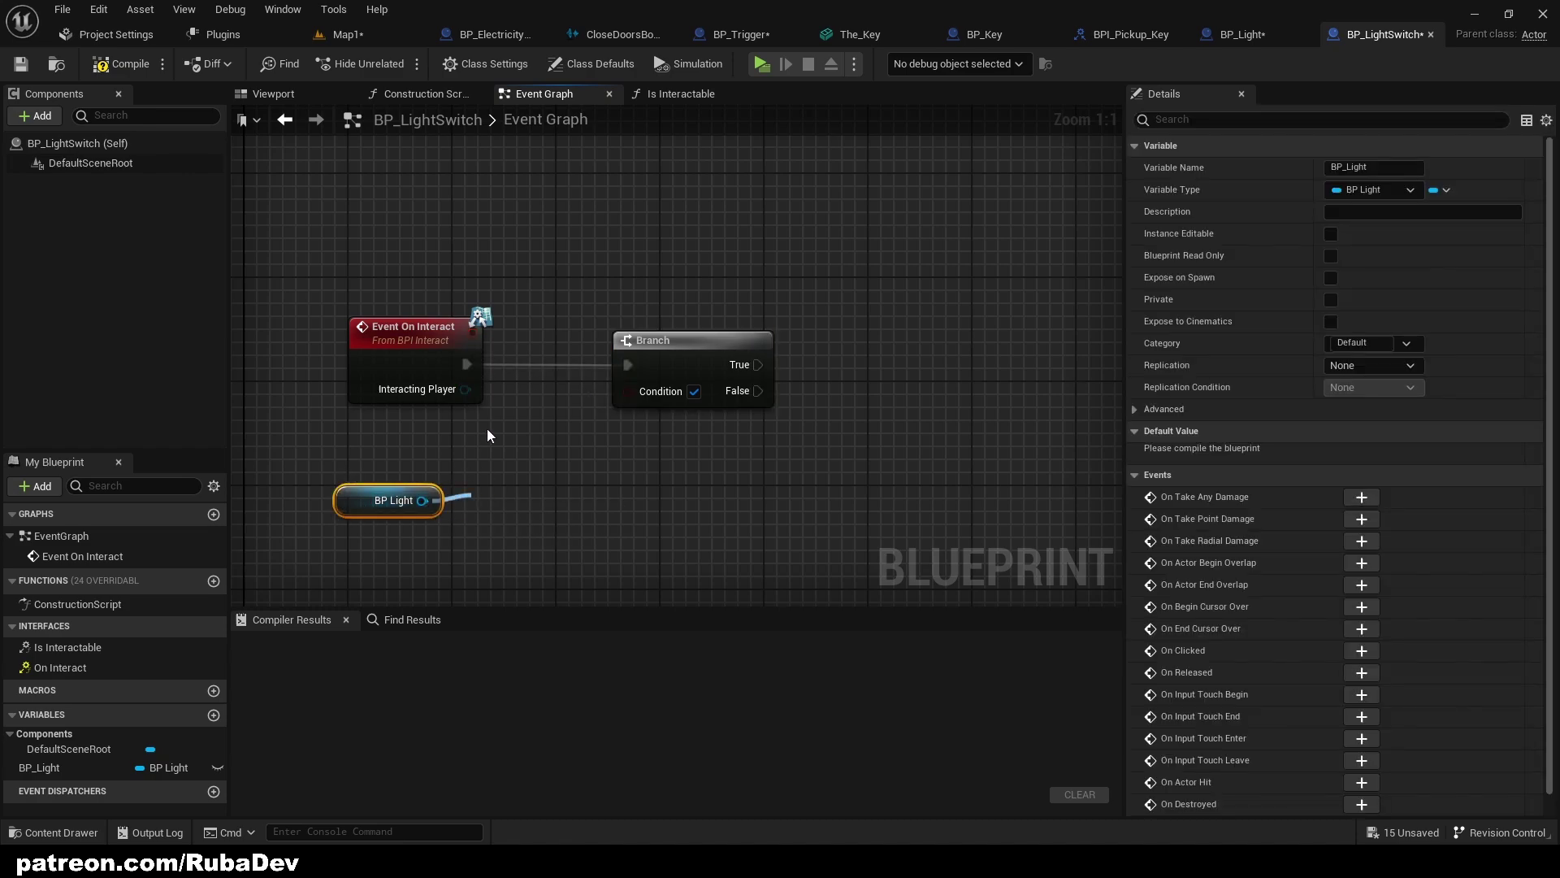
pyautogui.write('light on')
pyautogui.moveTo(802, 689); pyautogui.dragTo(792, 810)
pyautogui.click(614, 796)
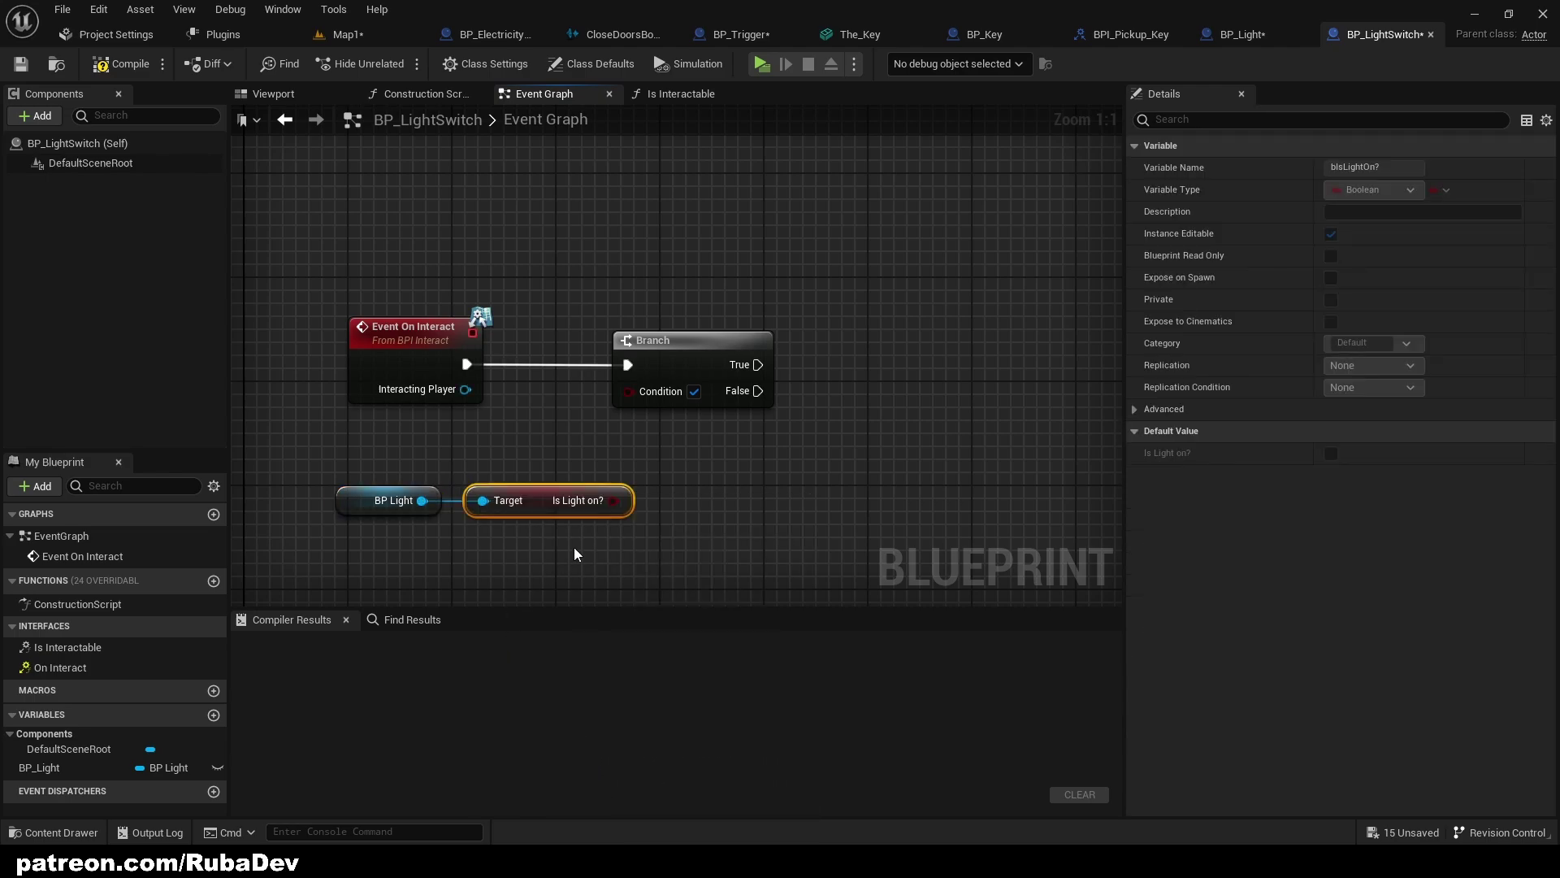
pyautogui.click(1247, 35)
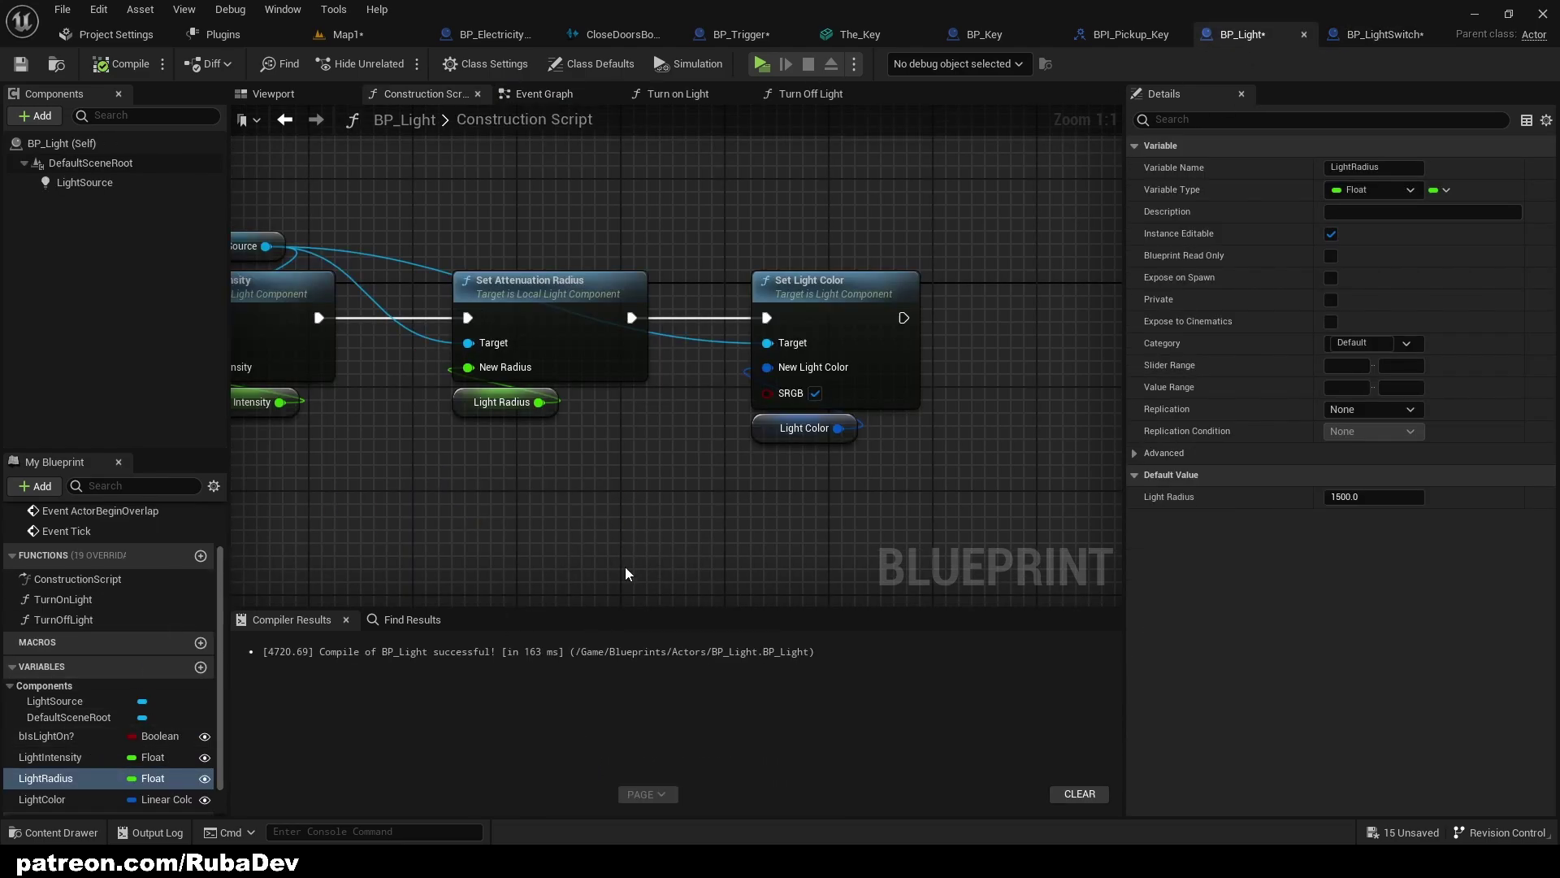
pyautogui.click(1343, 34)
pyautogui.moveTo(611, 499); pyautogui.dragTo(627, 391)
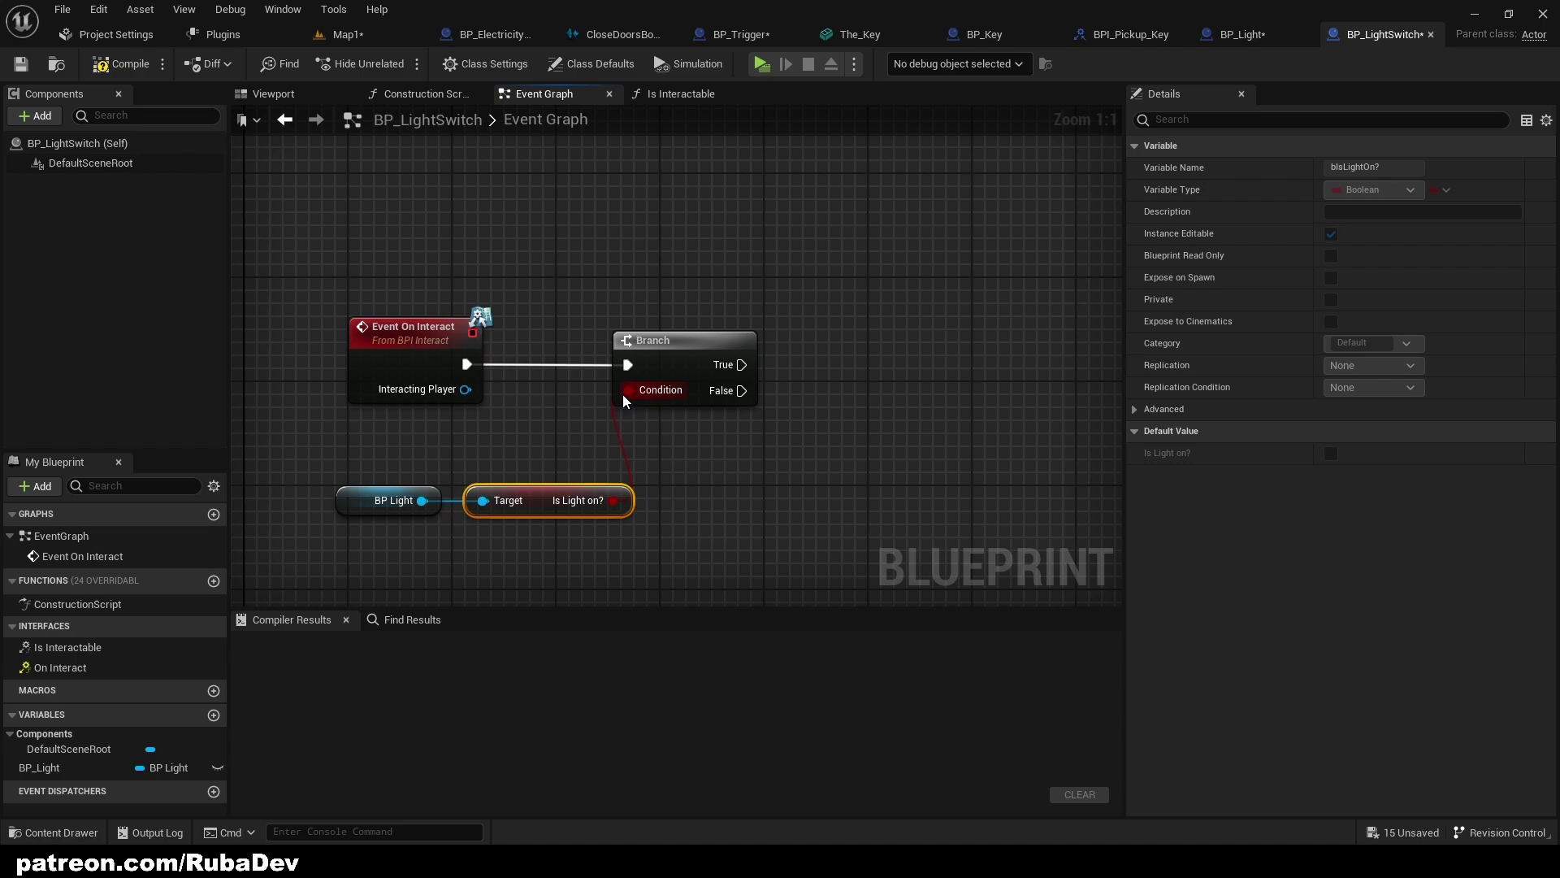
pyautogui.click(555, 436)
pyautogui.moveTo(554, 437); pyautogui.dragTo(497, 422, button='right')
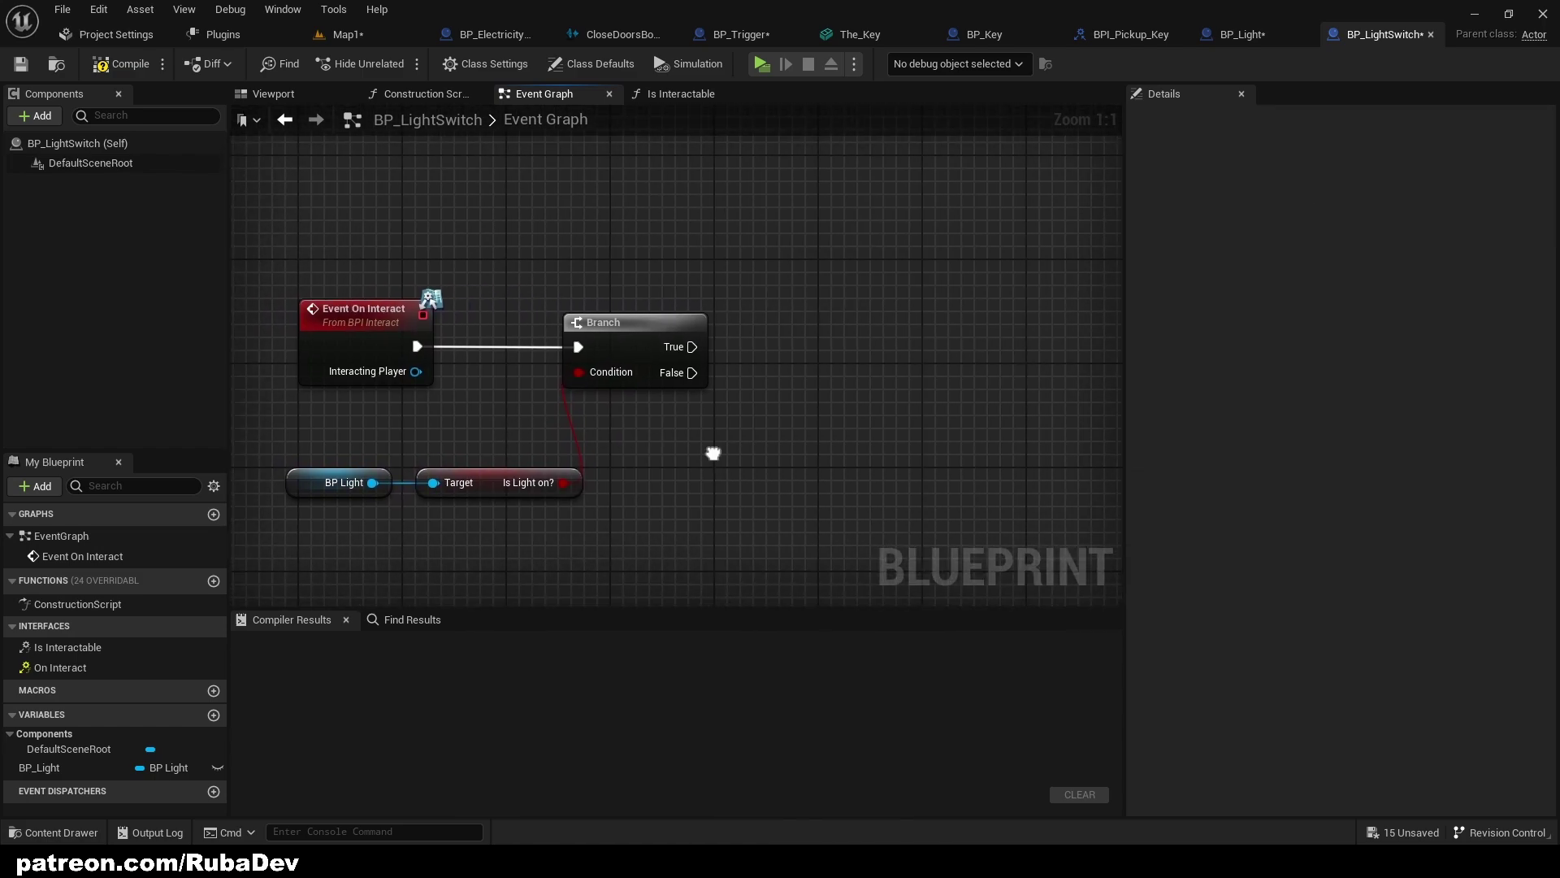
pyautogui.moveTo(715, 449); pyautogui.dragTo(860, 445, button='right')
pyautogui.moveTo(719, 486); pyautogui.dragTo(434, 408)
# Add a Cube component to BP_LightSwitch and scale it to a thin plate of about 0.145 × 0.039 × 0.176
pyautogui.click(273, 94)
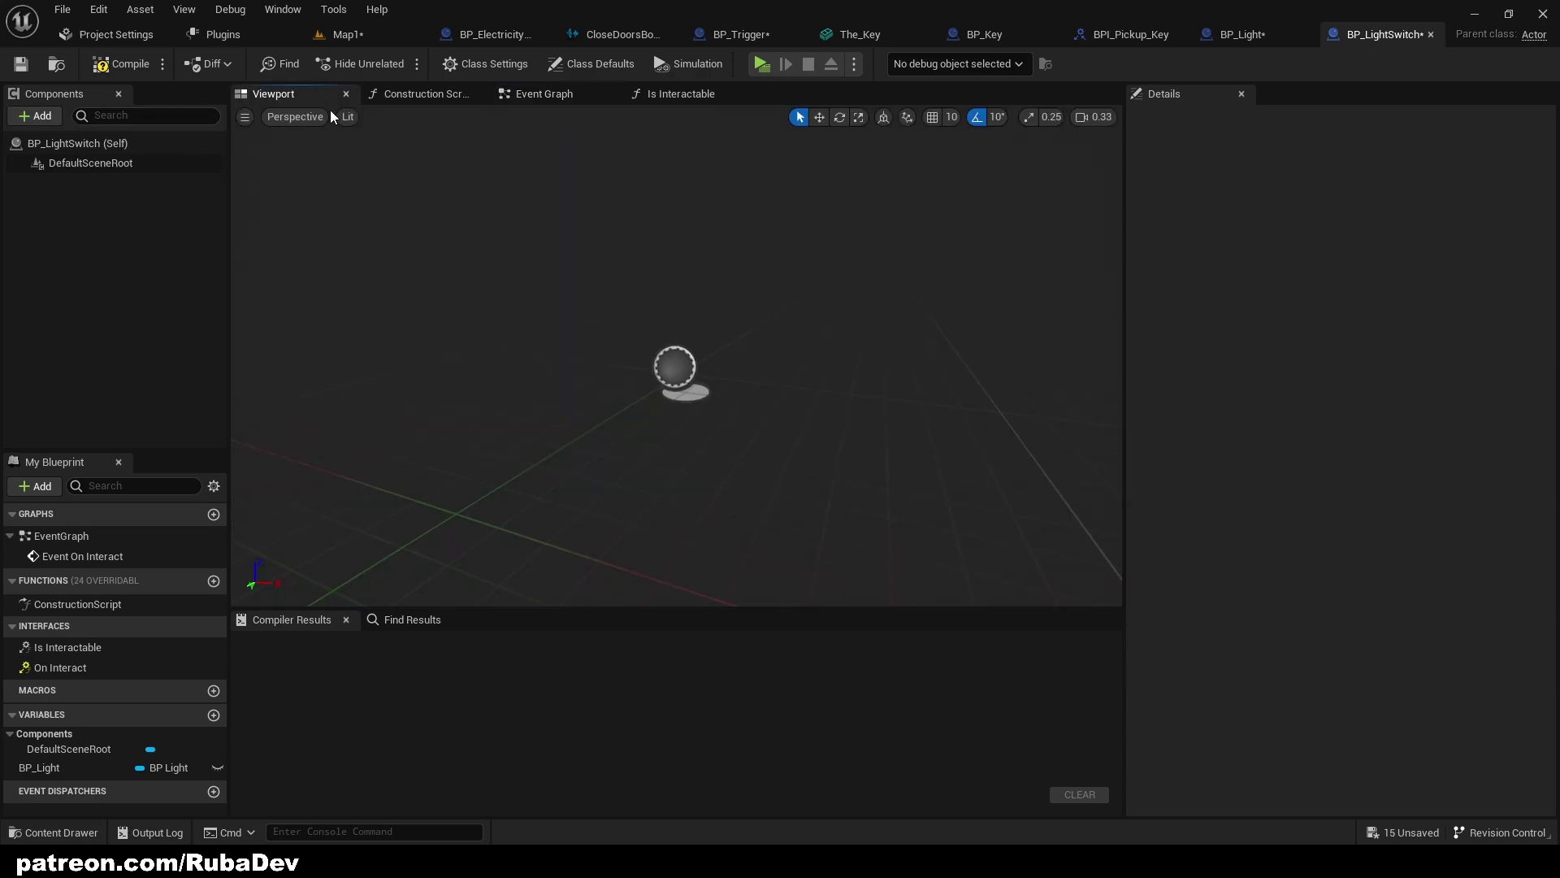
pyautogui.click(36, 116)
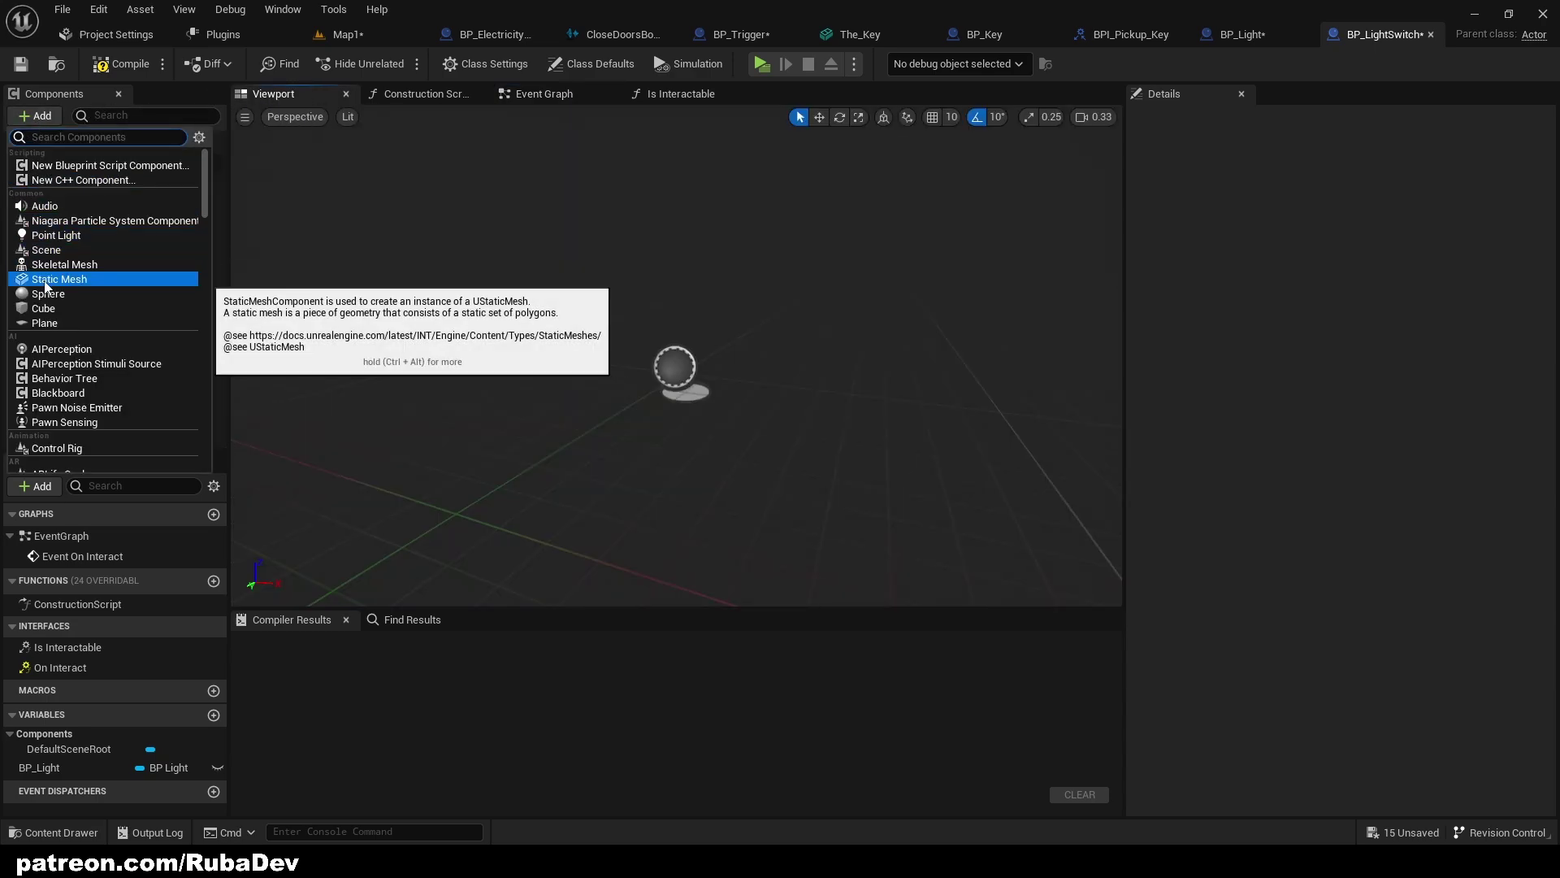
pyautogui.click(48, 308)
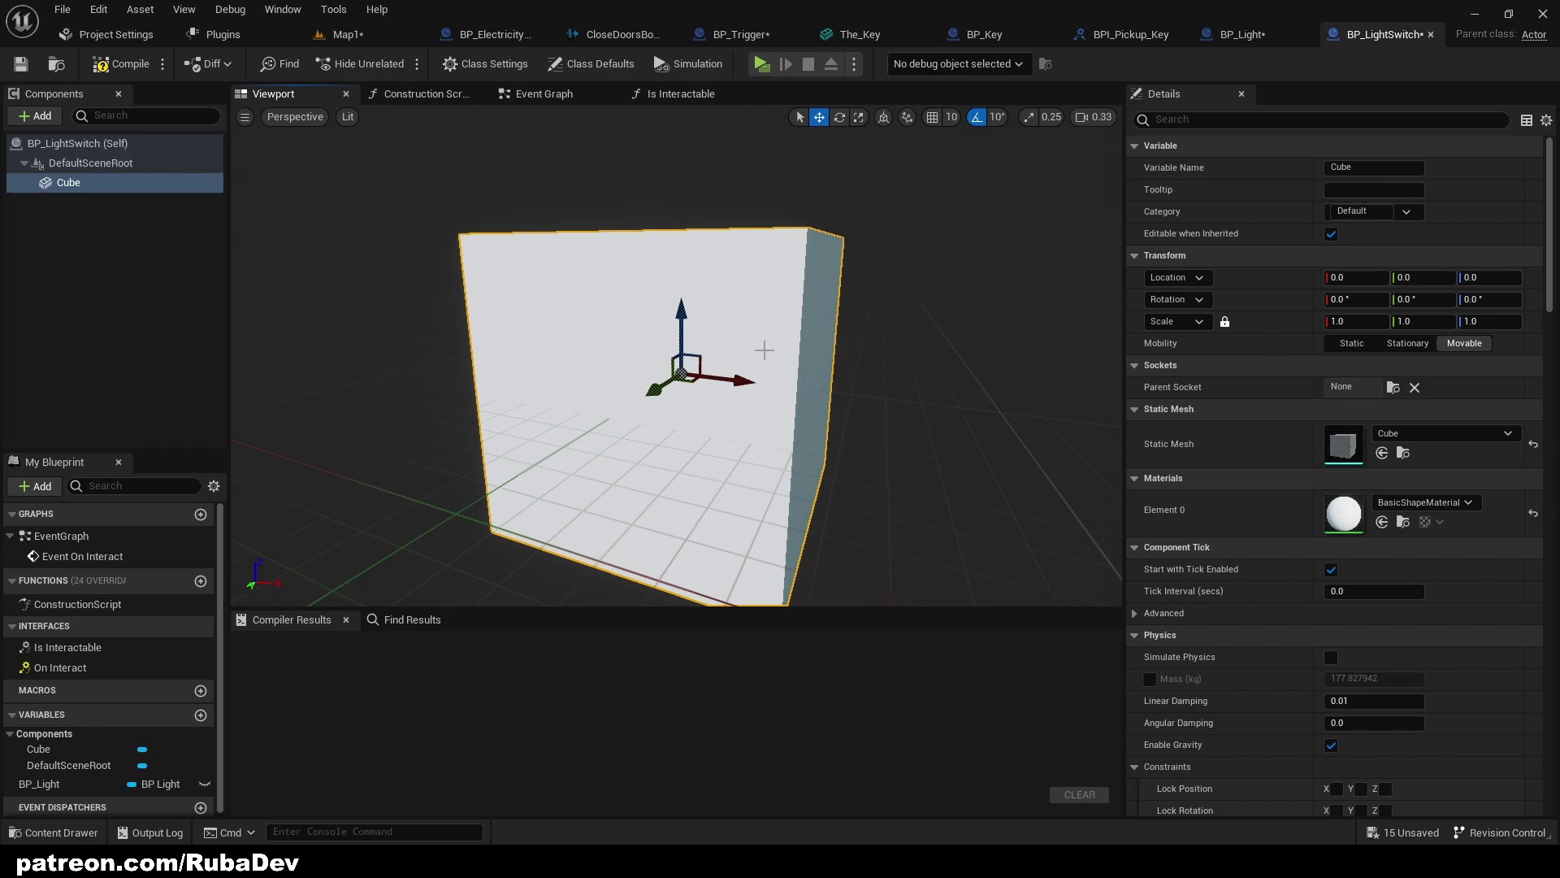
pyautogui.press('r')
pyautogui.moveTo(718, 379); pyautogui.dragTo(677, 370)
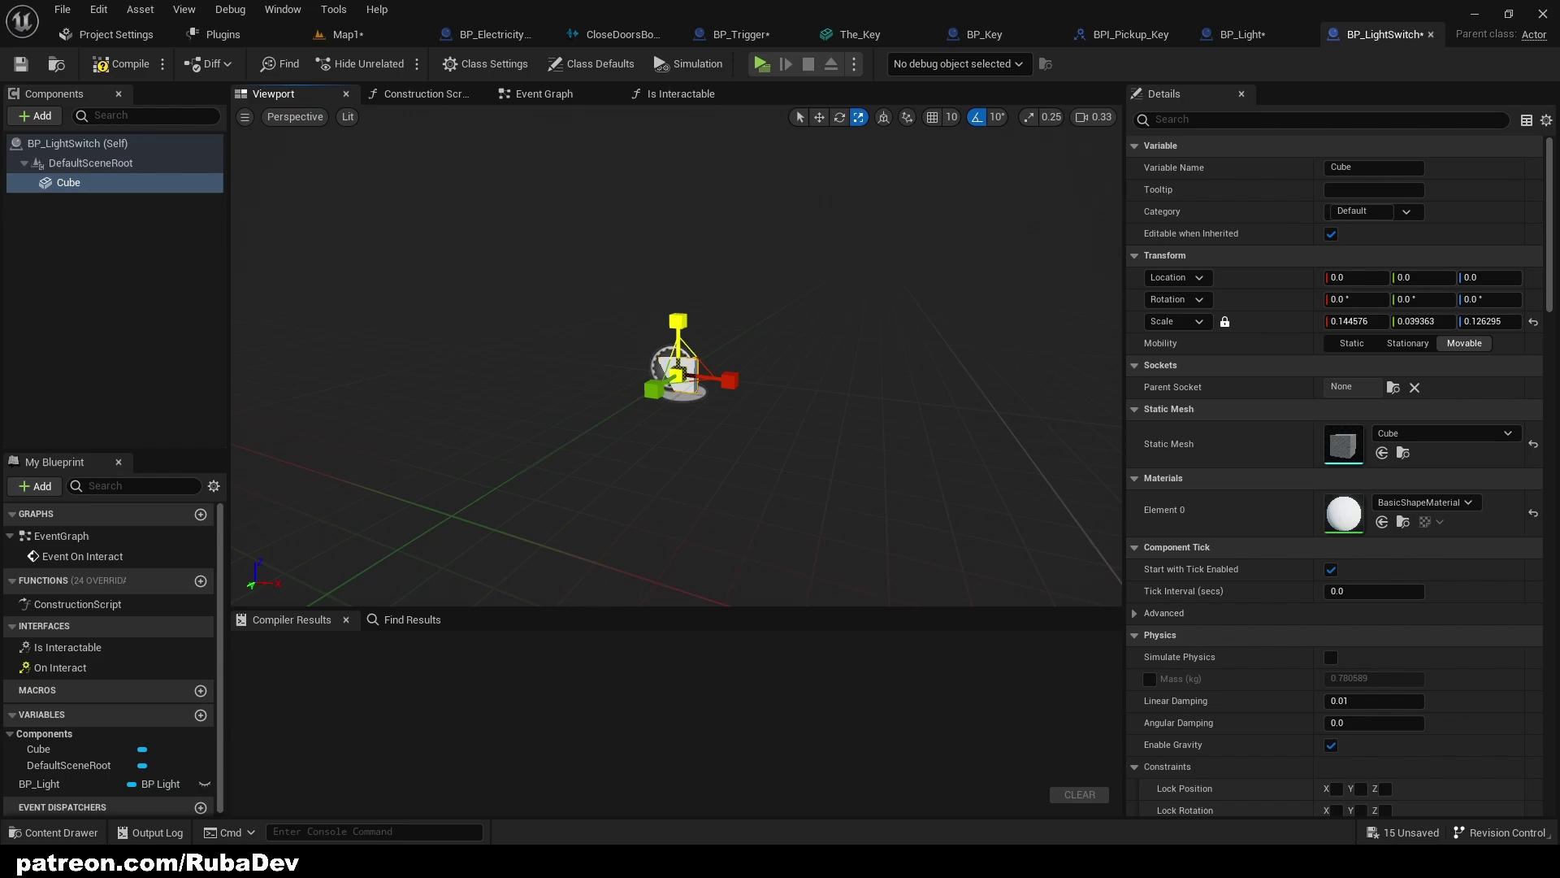
pyautogui.press('w')
pyautogui.moveTo(768, 320); pyautogui.dragTo(746, 327, button='right')
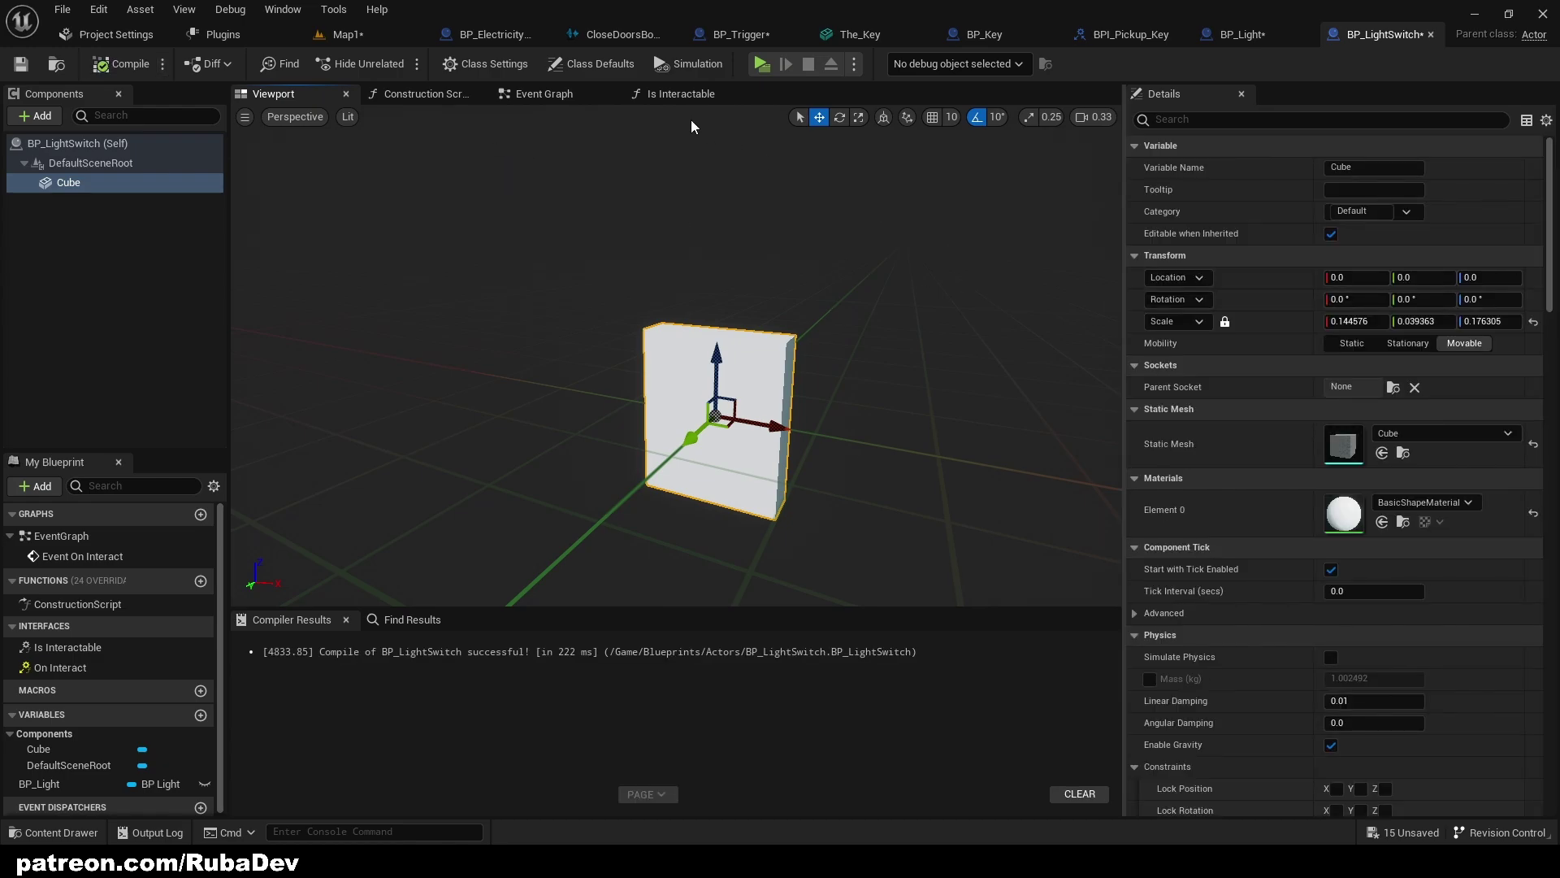
# Assign the DoorsMat material to the Cube component and compile BP_LightSwitch
pyautogui.click(539, 96)
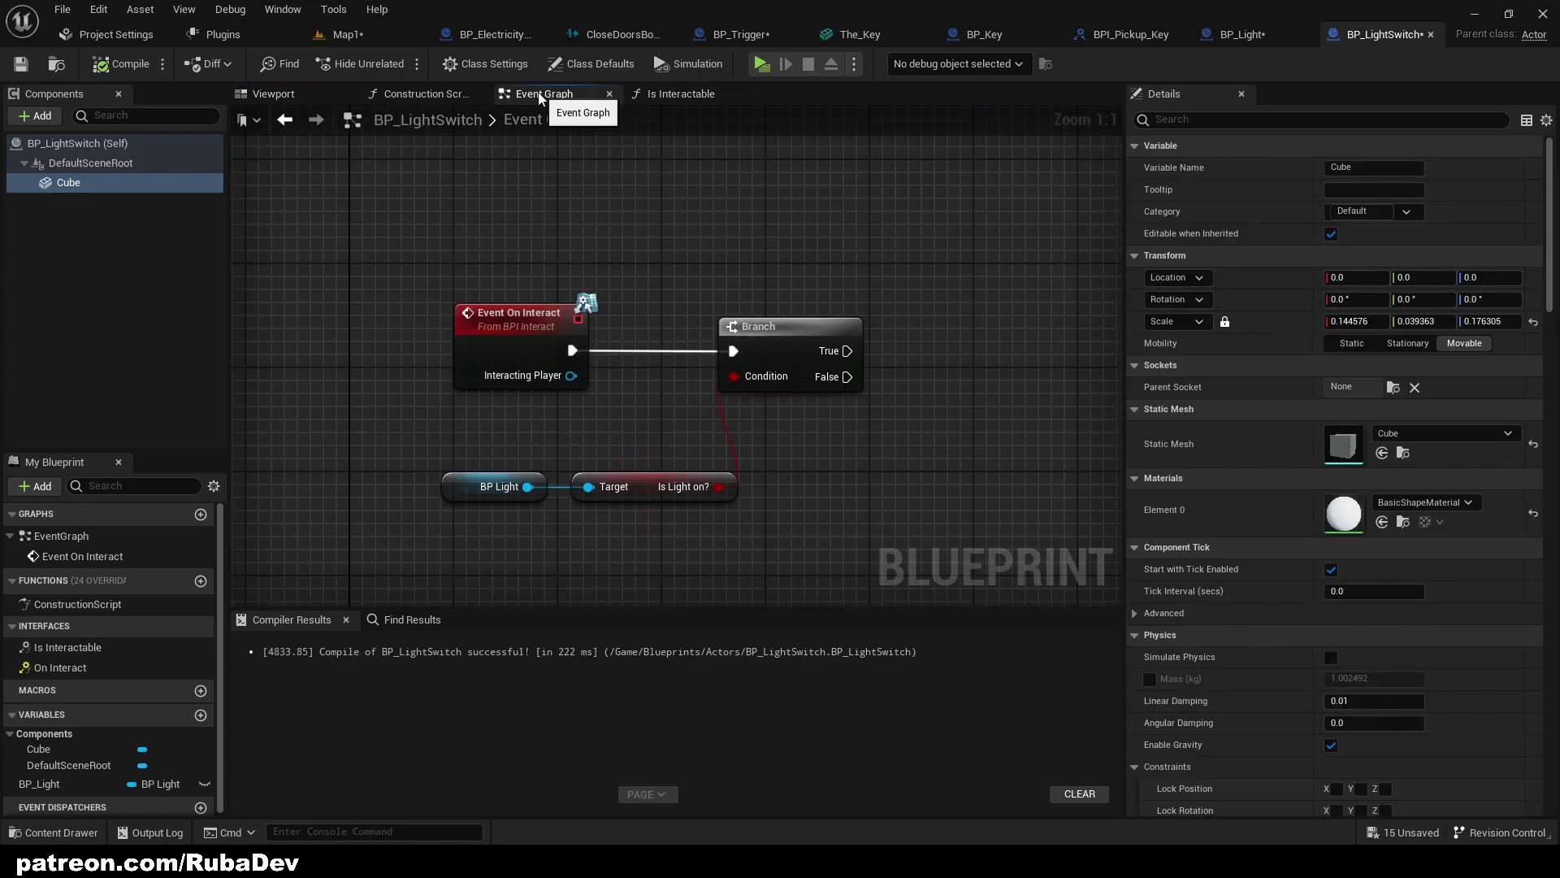
pyautogui.click(307, 98)
pyautogui.click(1424, 502)
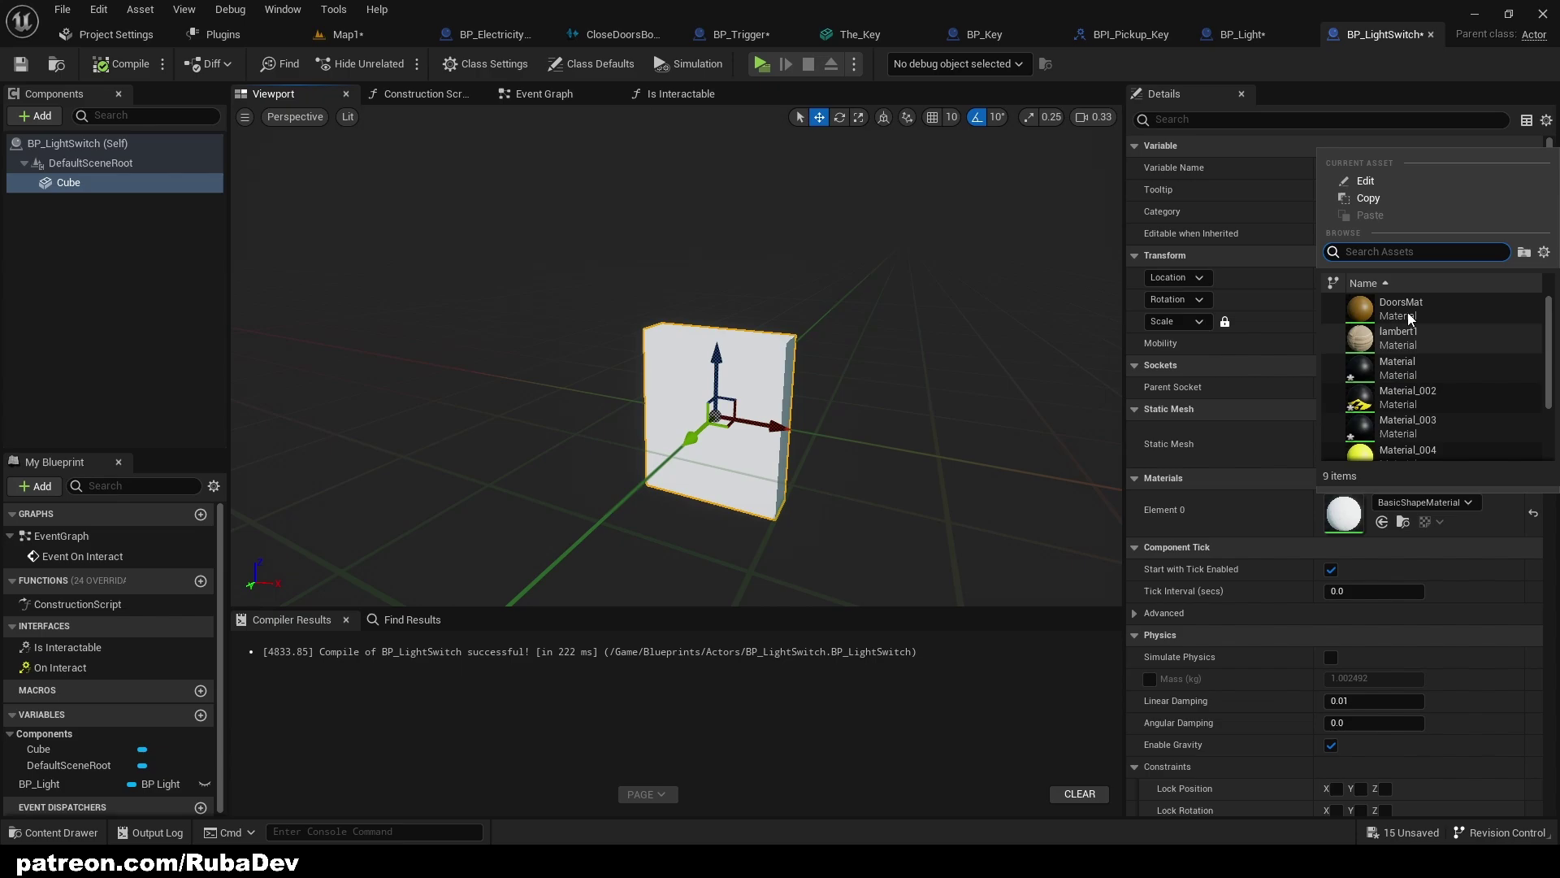
pyautogui.scroll(-2, 1391, 379)
pyautogui.scroll(-1, 1390, 382)
pyautogui.scroll(4, 1397, 402)
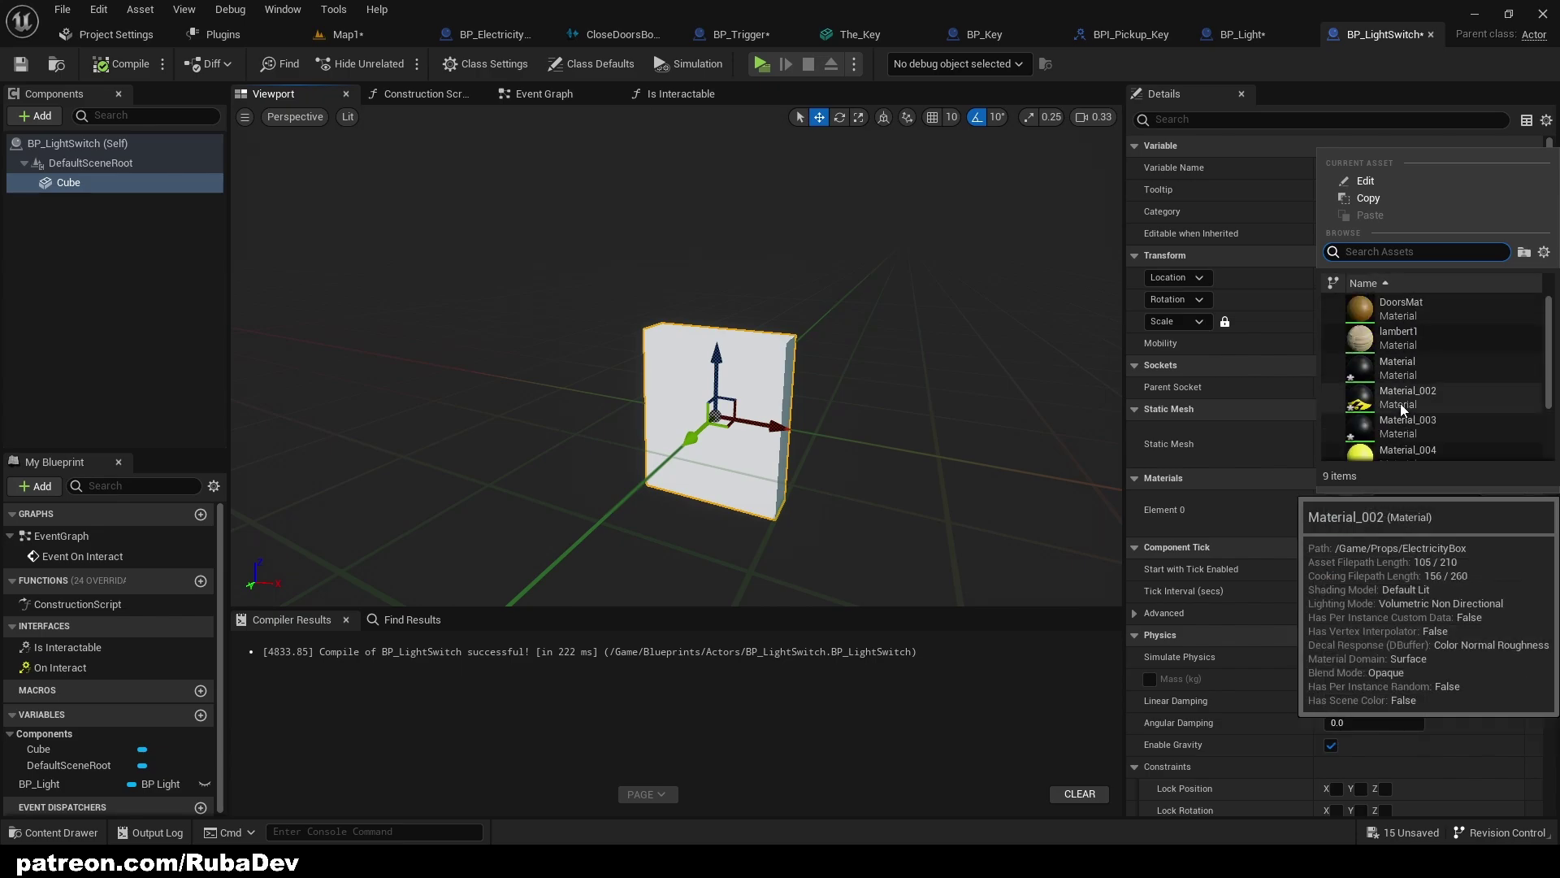
pyautogui.click(818, 270)
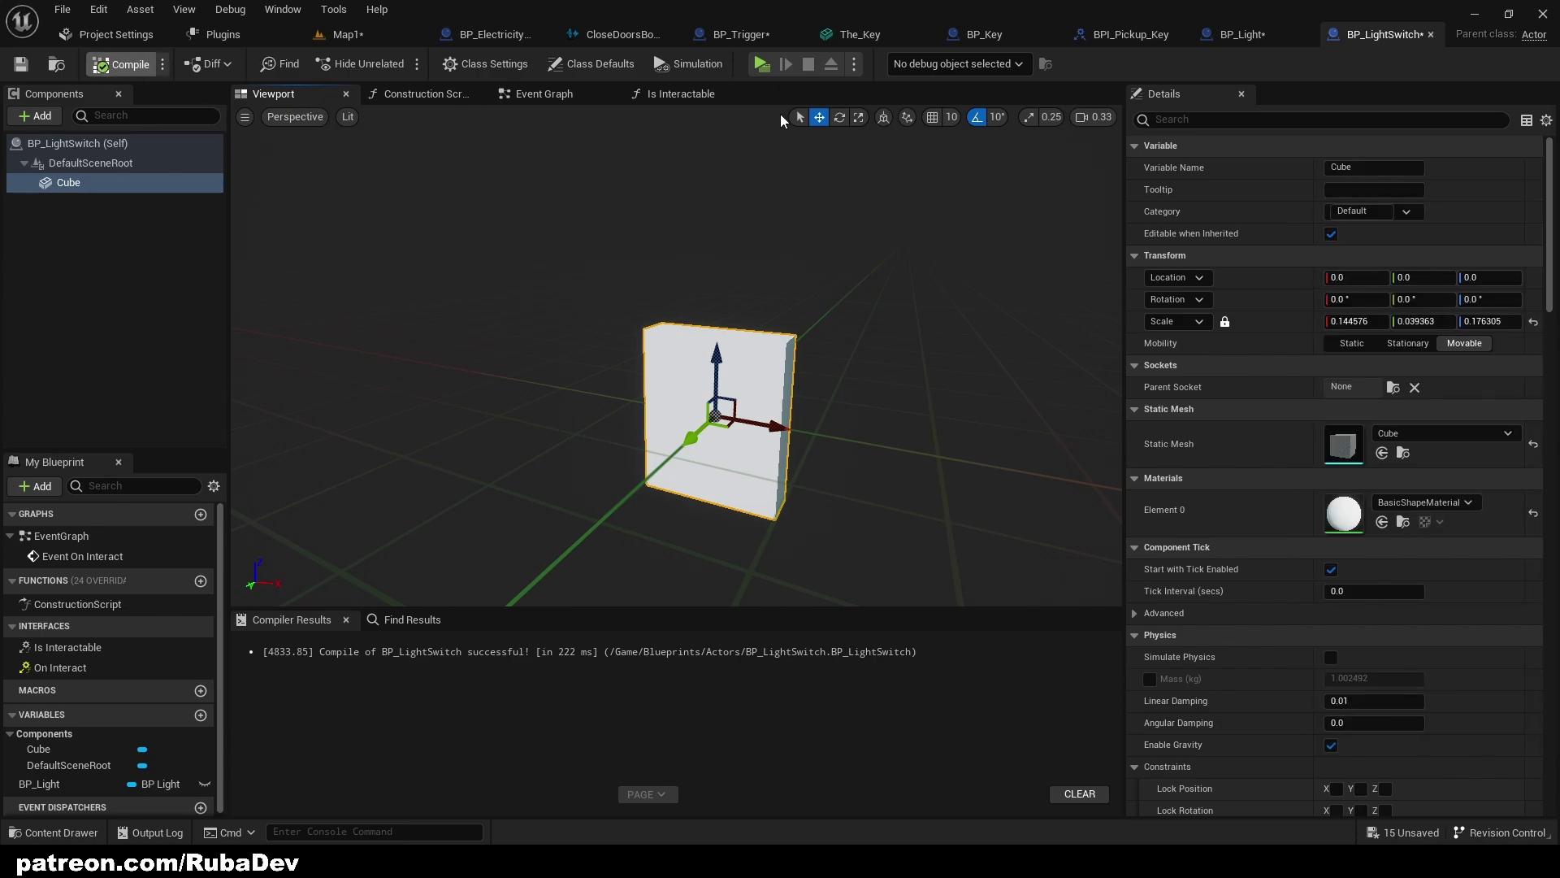
pyautogui.press('F7')
pyautogui.click(1424, 503)
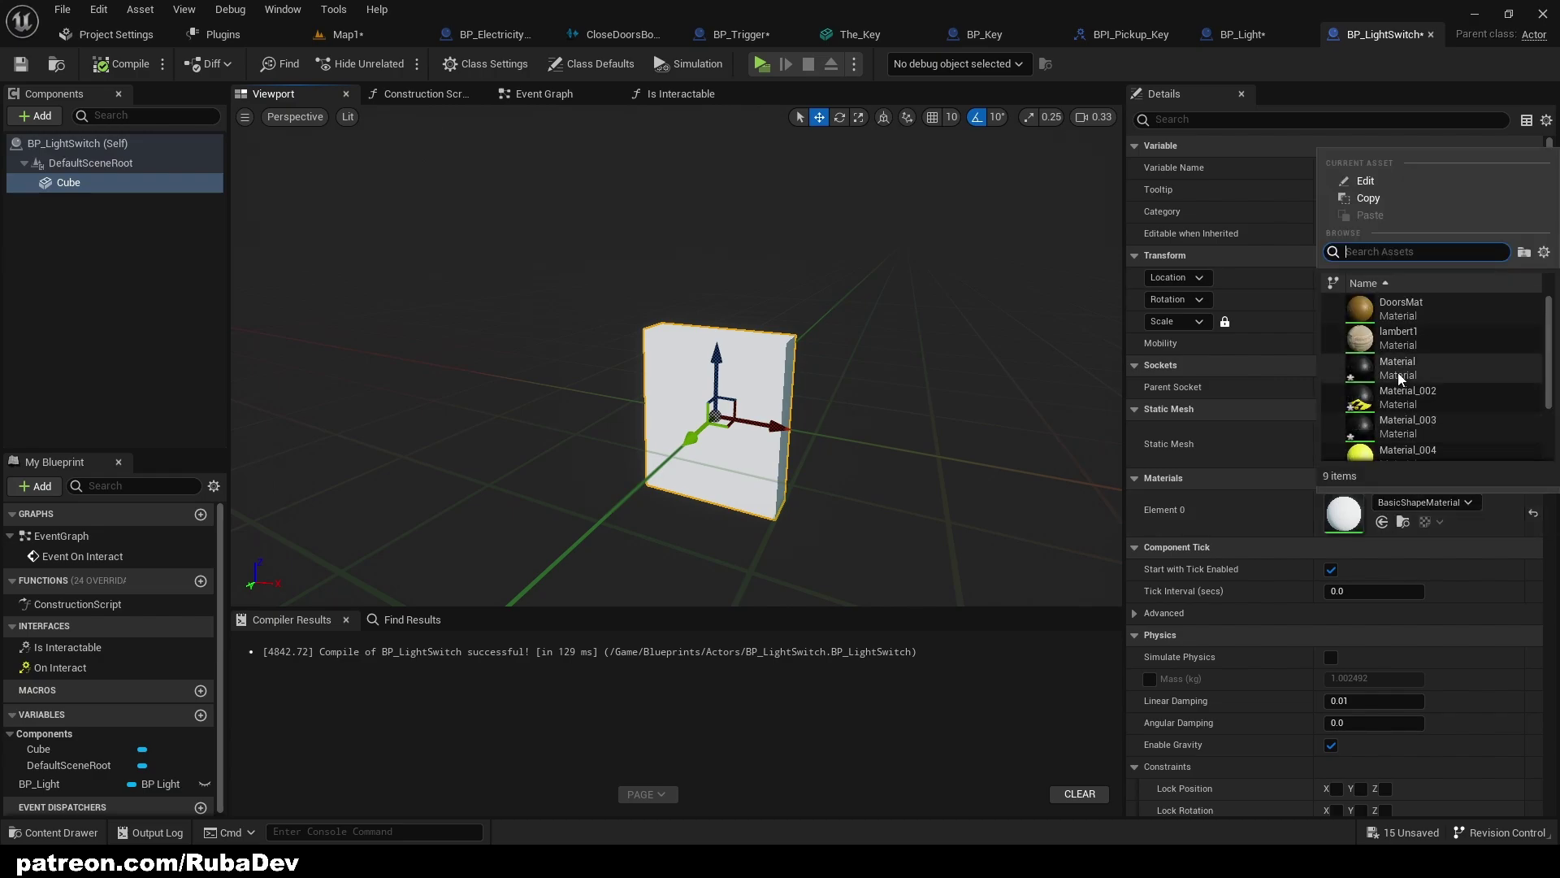
pyautogui.click(1399, 308)
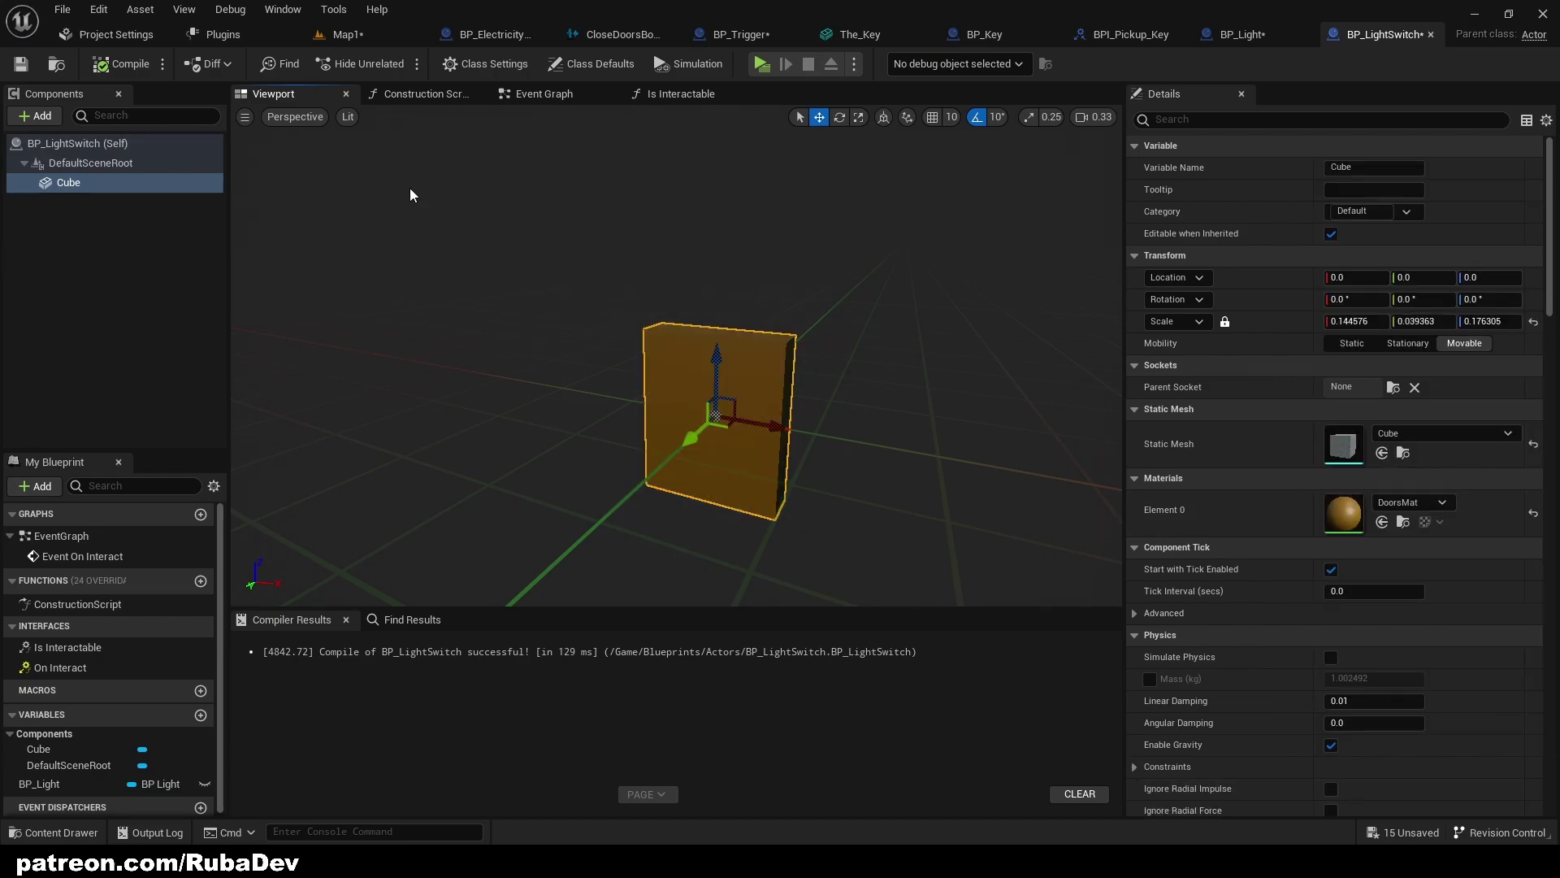
pyautogui.click(122, 65)
# Place a BP_LightSwitch actor on the green wall in Map1 and rotate it about -90° around Z
pyautogui.click(1239, 34)
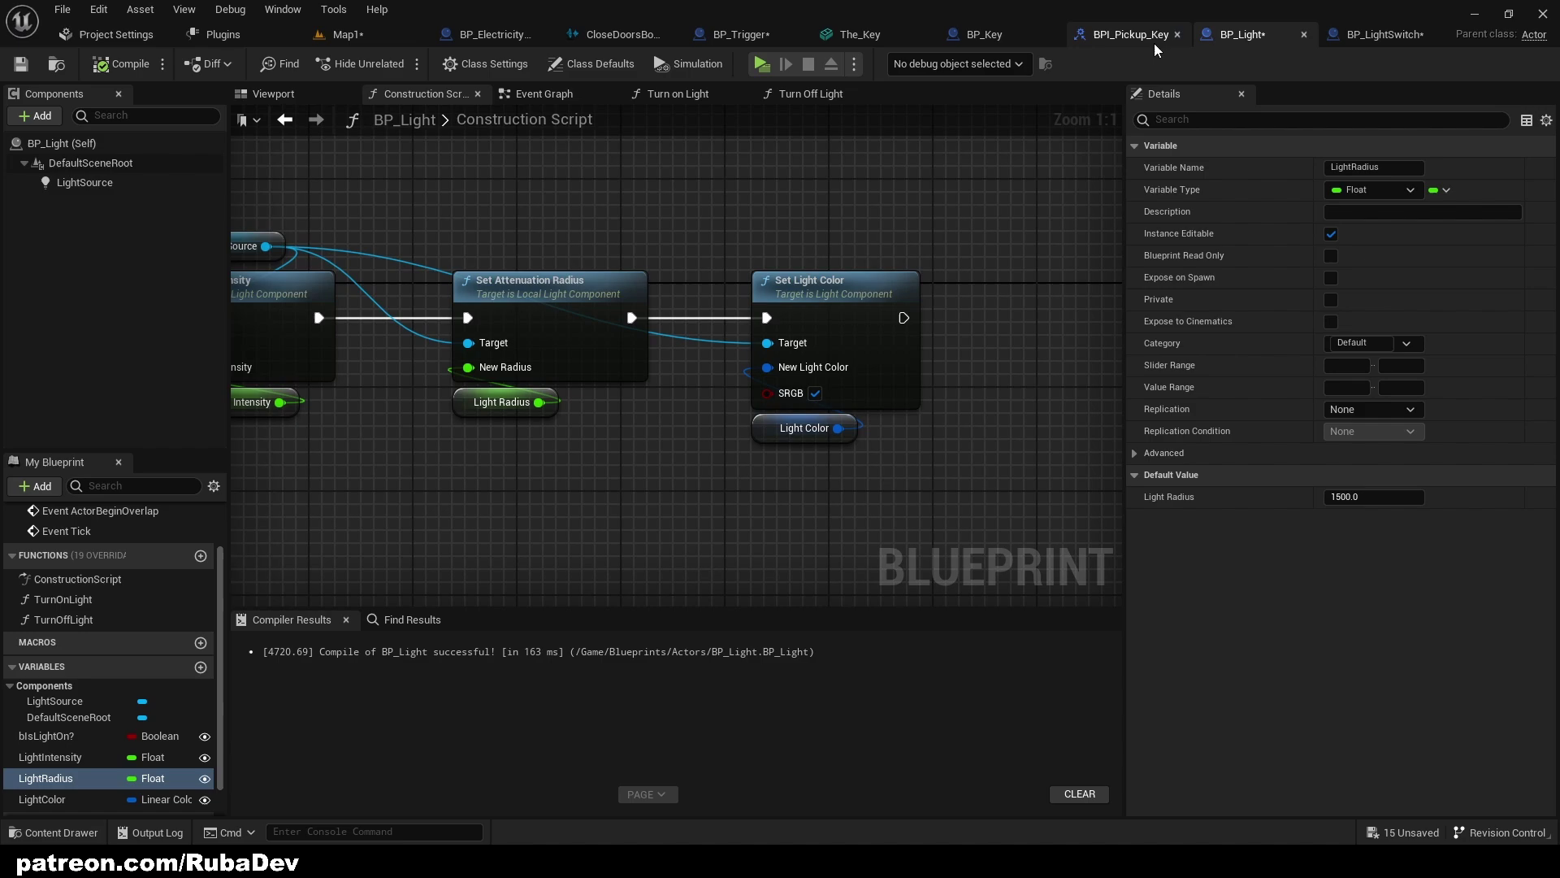
pyautogui.click(1096, 37)
pyautogui.click(343, 35)
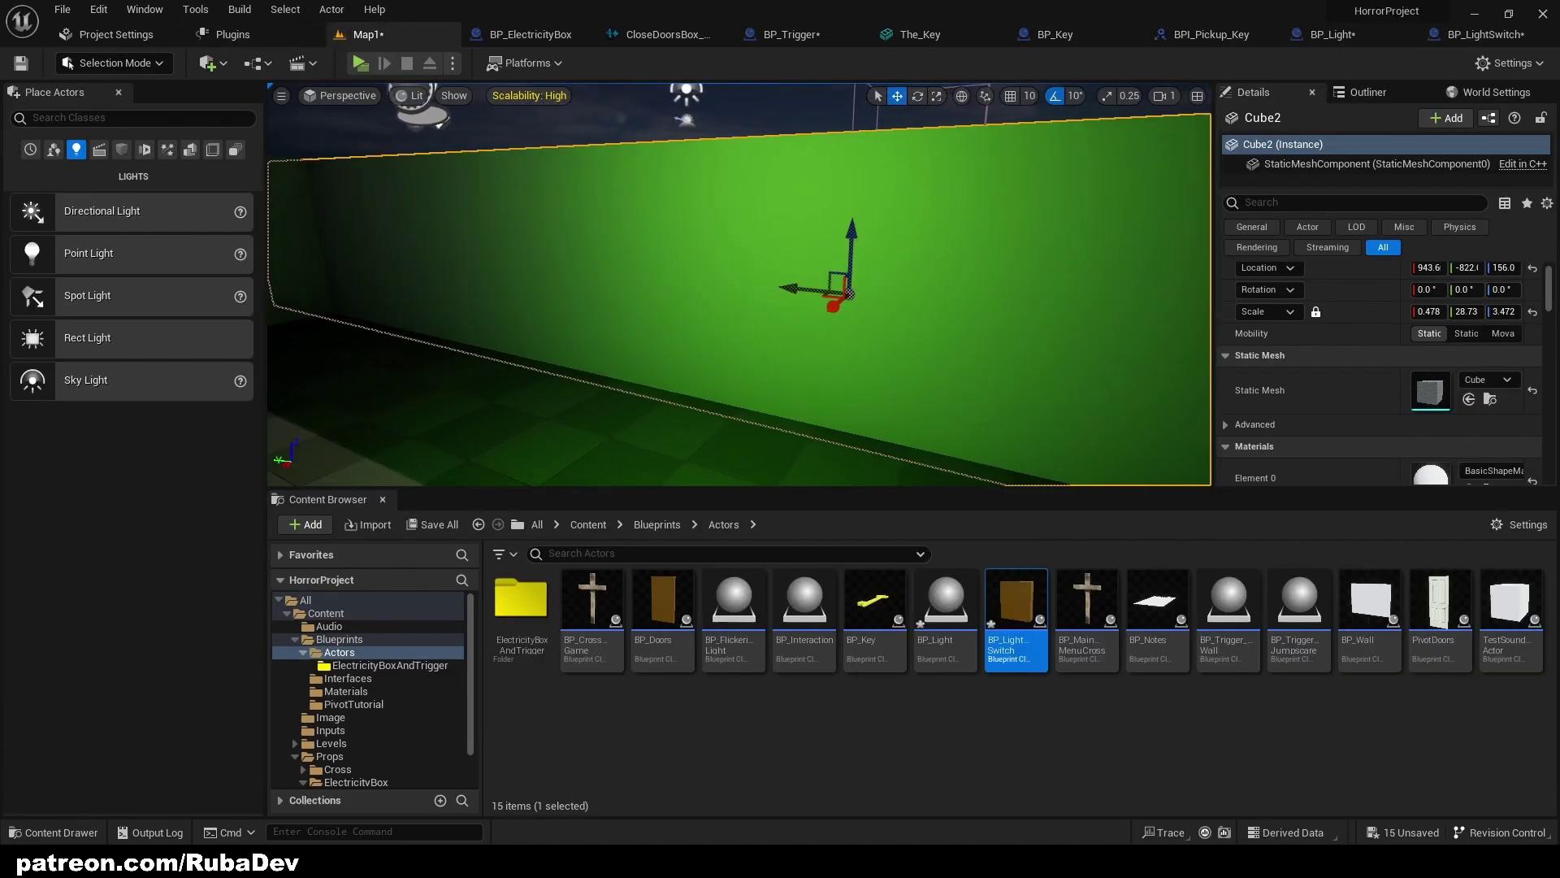
pyautogui.moveTo(1016, 614); pyautogui.dragTo(788, 314)
pyautogui.press('w')
pyautogui.moveTo(789, 314); pyautogui.dragTo(796, 347, button='right')
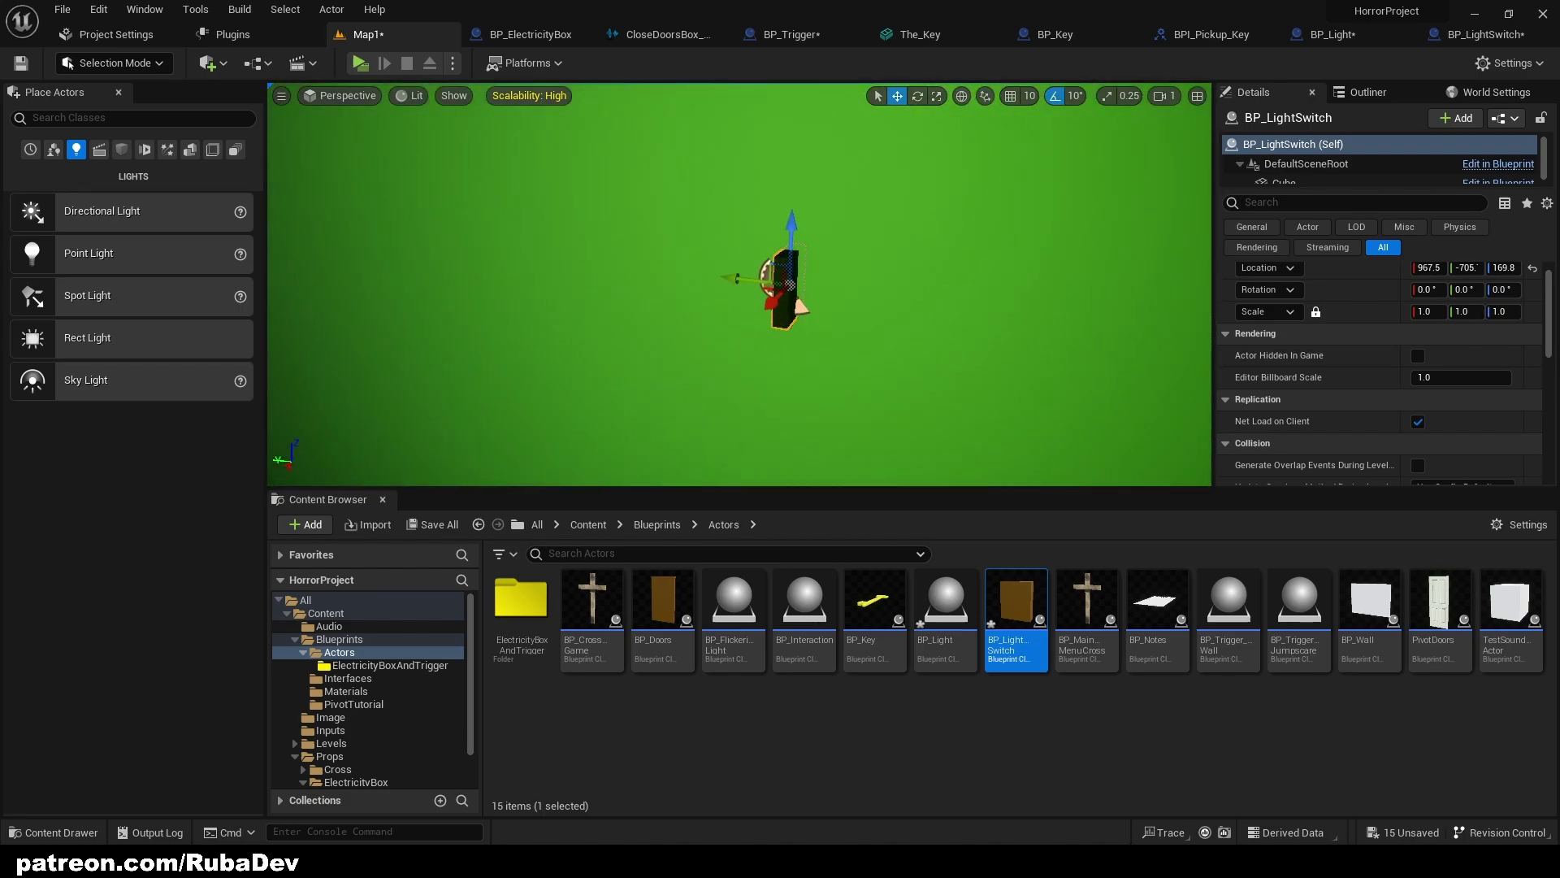
pyautogui.press('e')
pyautogui.moveTo(785, 325); pyautogui.dragTo(899, 301)
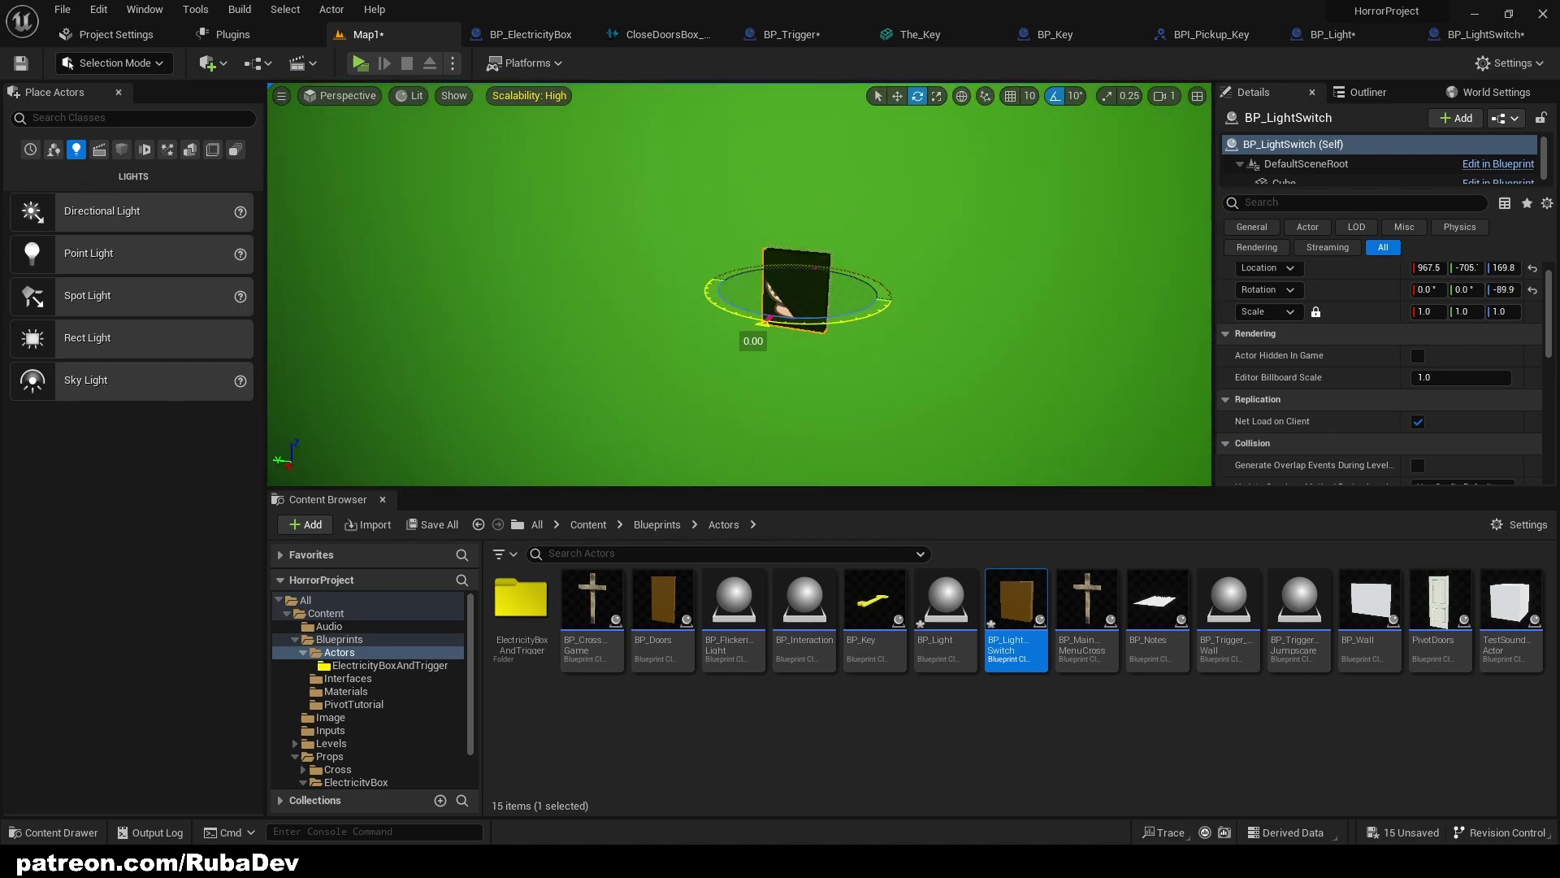
# Shift the placed light switch against the green wall, to an X location of about 969
pyautogui.press('d')
pyautogui.moveTo(764, 322); pyautogui.dragTo(647, 275, button='right')
pyautogui.click(685, 290)
pyautogui.press('w')
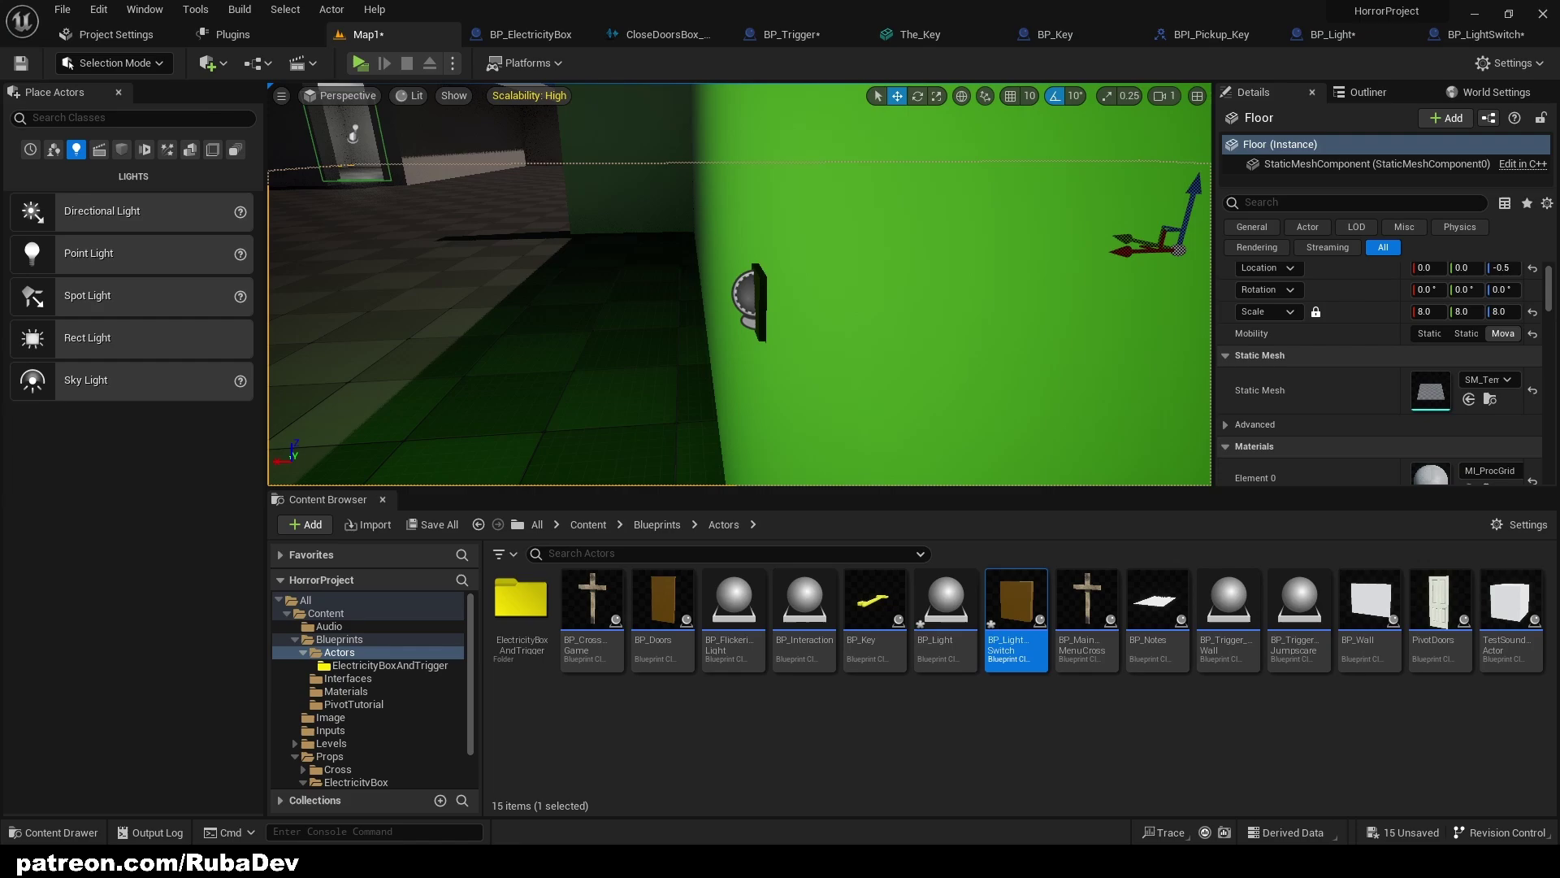
pyautogui.click(722, 302)
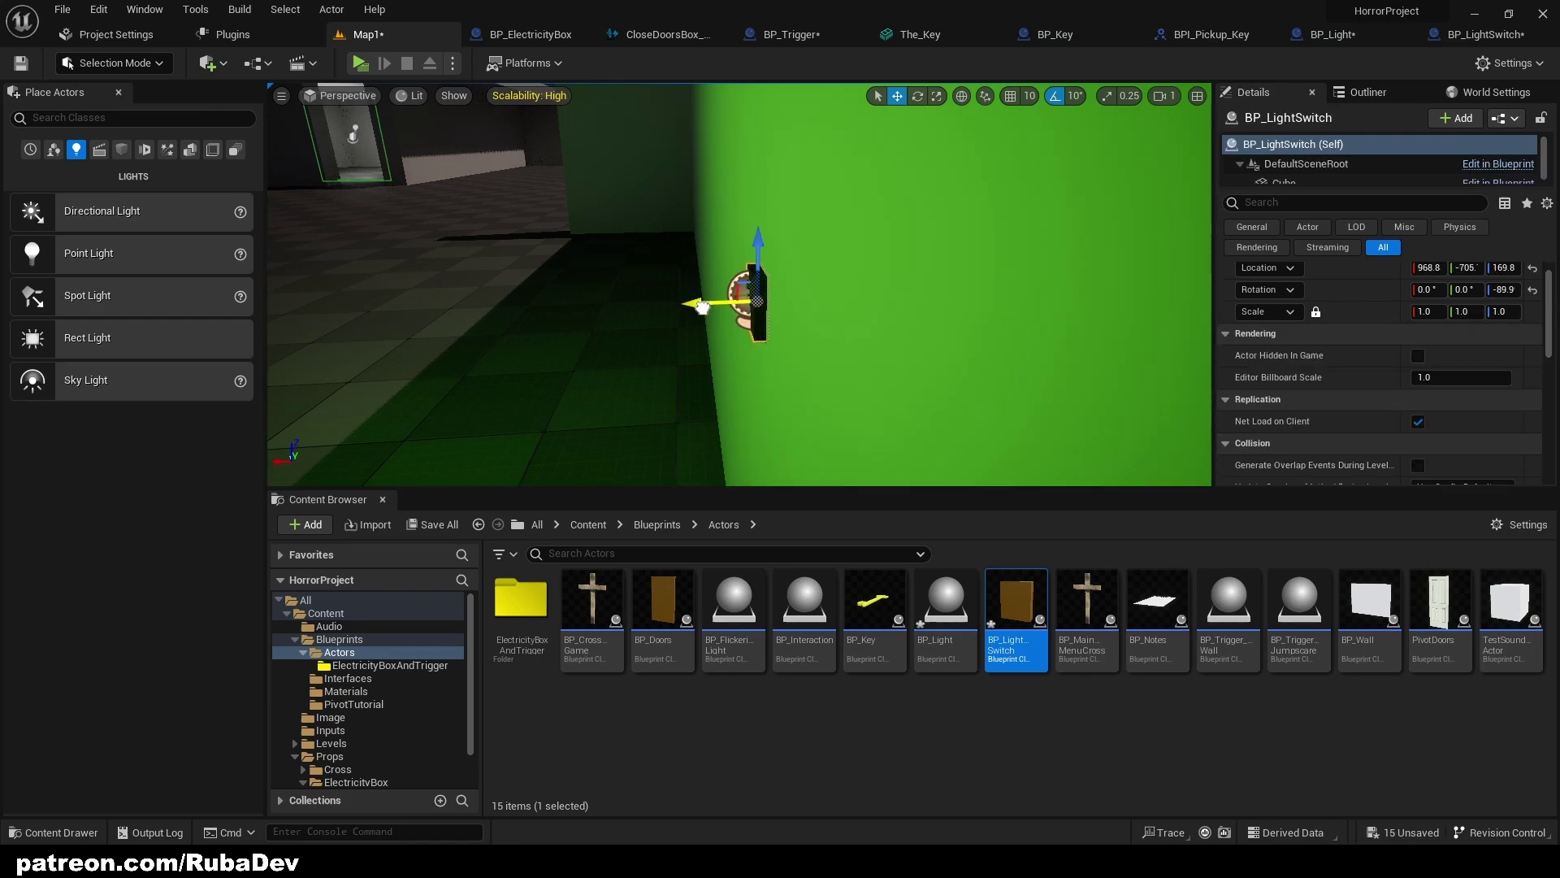
pyautogui.click(650, 325)
pyautogui.moveTo(650, 325); pyautogui.dragTo(731, 313, button='right')
pyautogui.press('s')
# Review the light on/off branch in BP_Light's Construction Script and return to the BP_LightSwitch Event Graph
pyautogui.click(1333, 34)
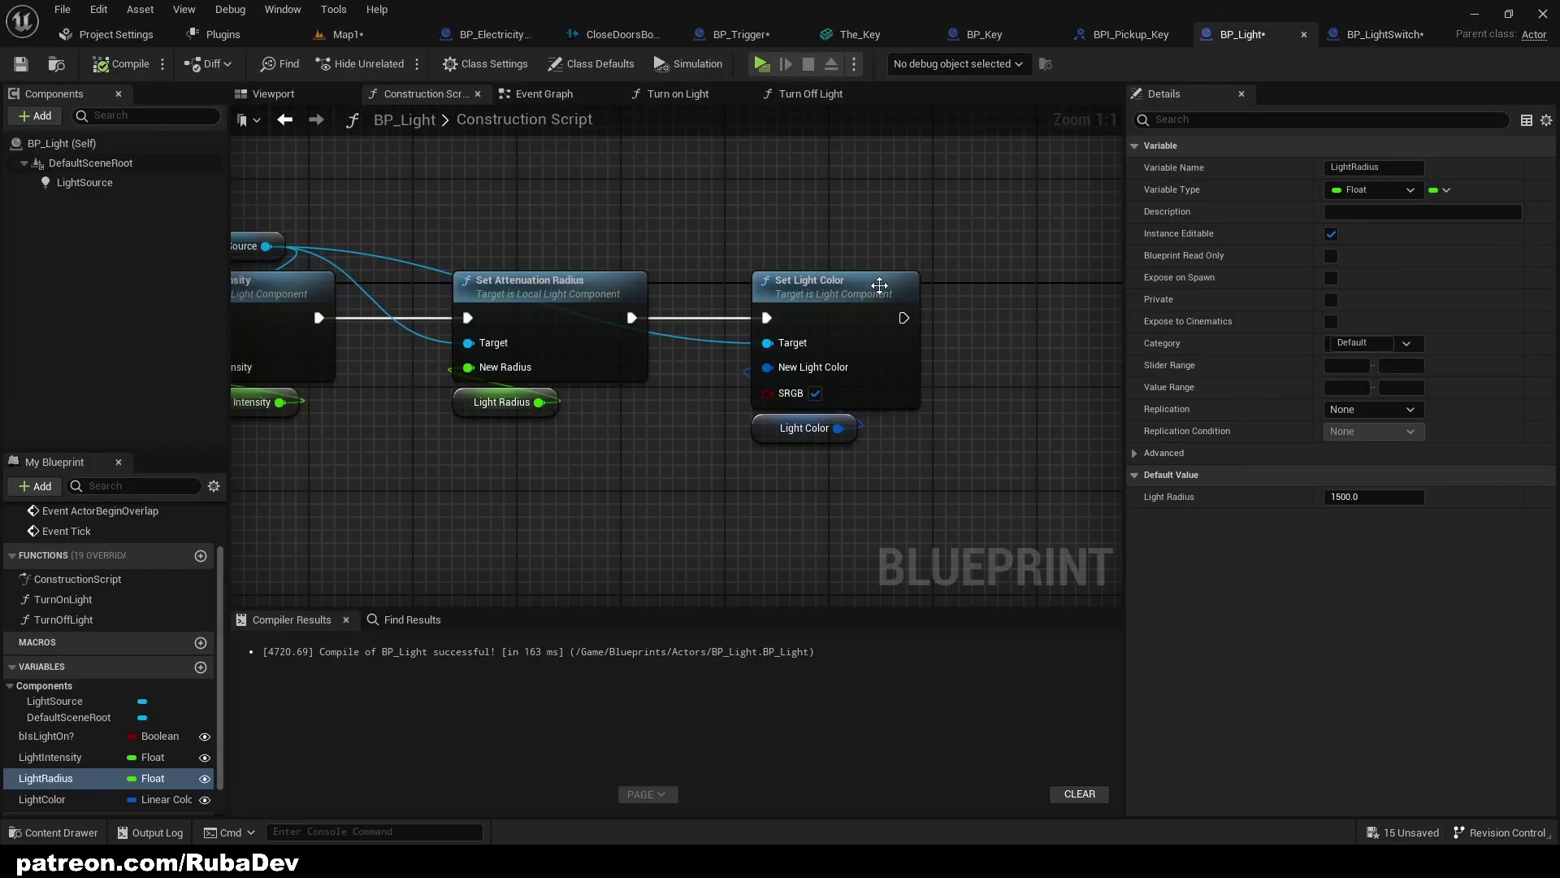
pyautogui.moveTo(859, 254); pyautogui.dragTo(1069, 321, button='right')
pyautogui.moveTo(394, 251); pyautogui.dragTo(953, 217, button='right')
pyautogui.scroll(-1, 573, 188)
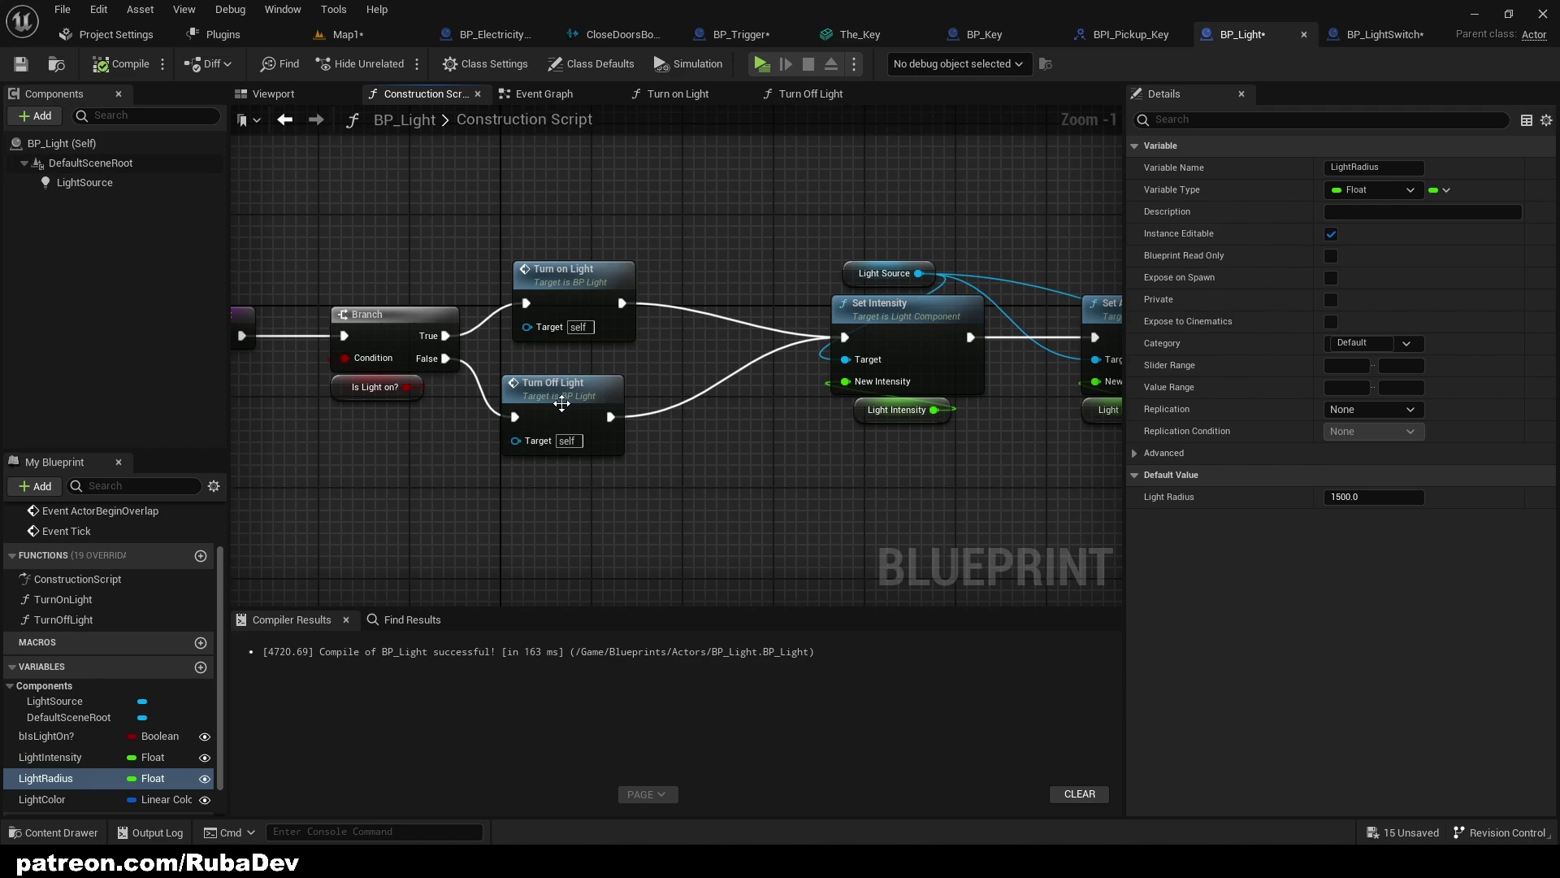
pyautogui.click(1375, 35)
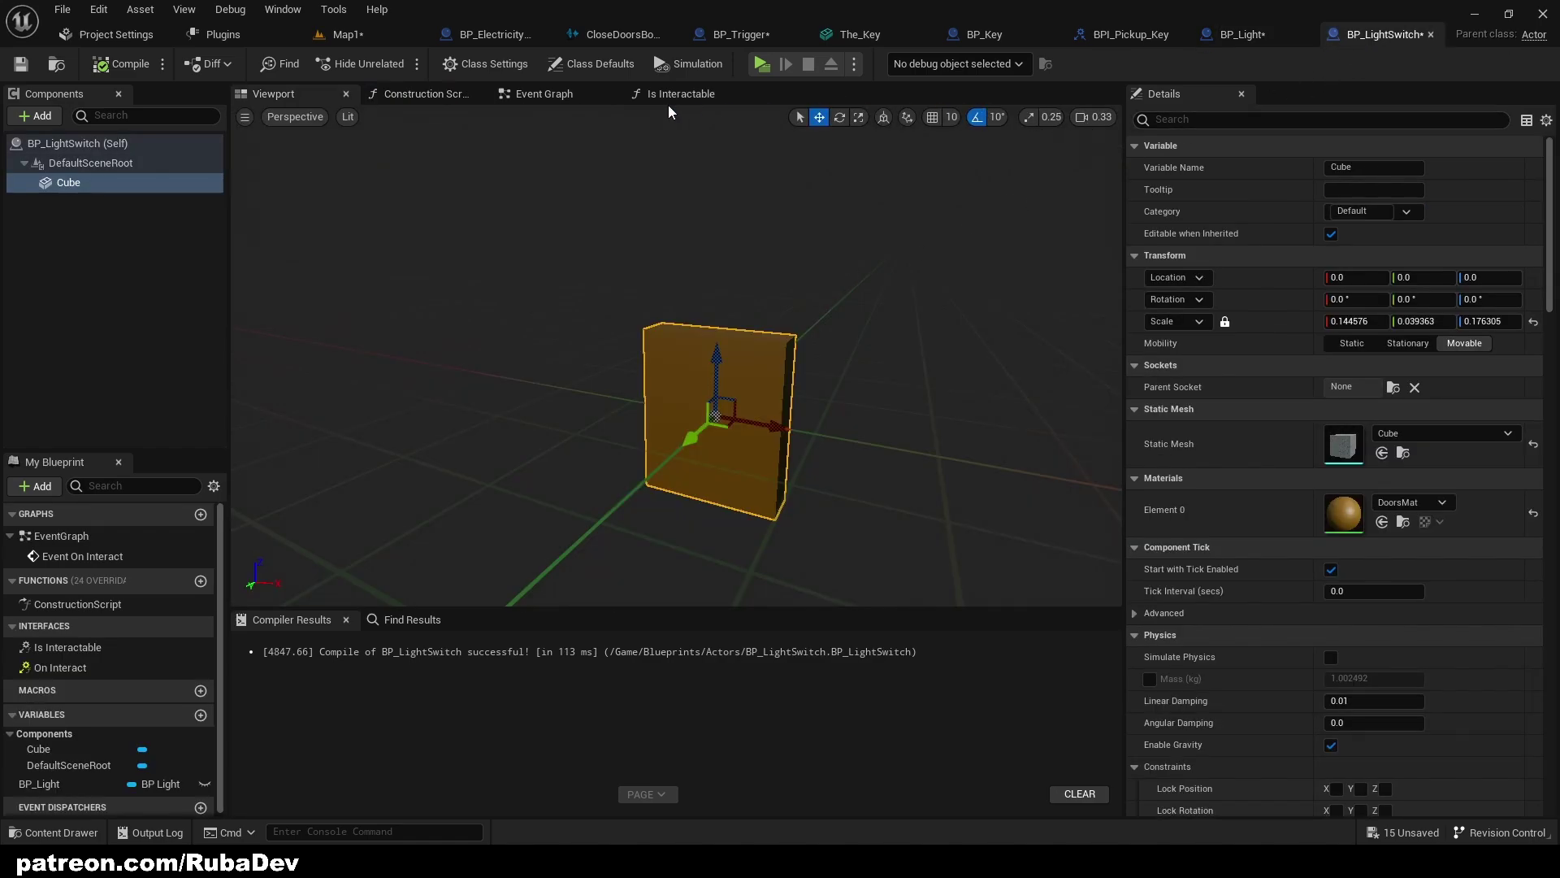
pyautogui.click(533, 95)
pyautogui.moveTo(933, 265); pyautogui.dragTo(769, 241, button='right')
pyautogui.click(785, 244)
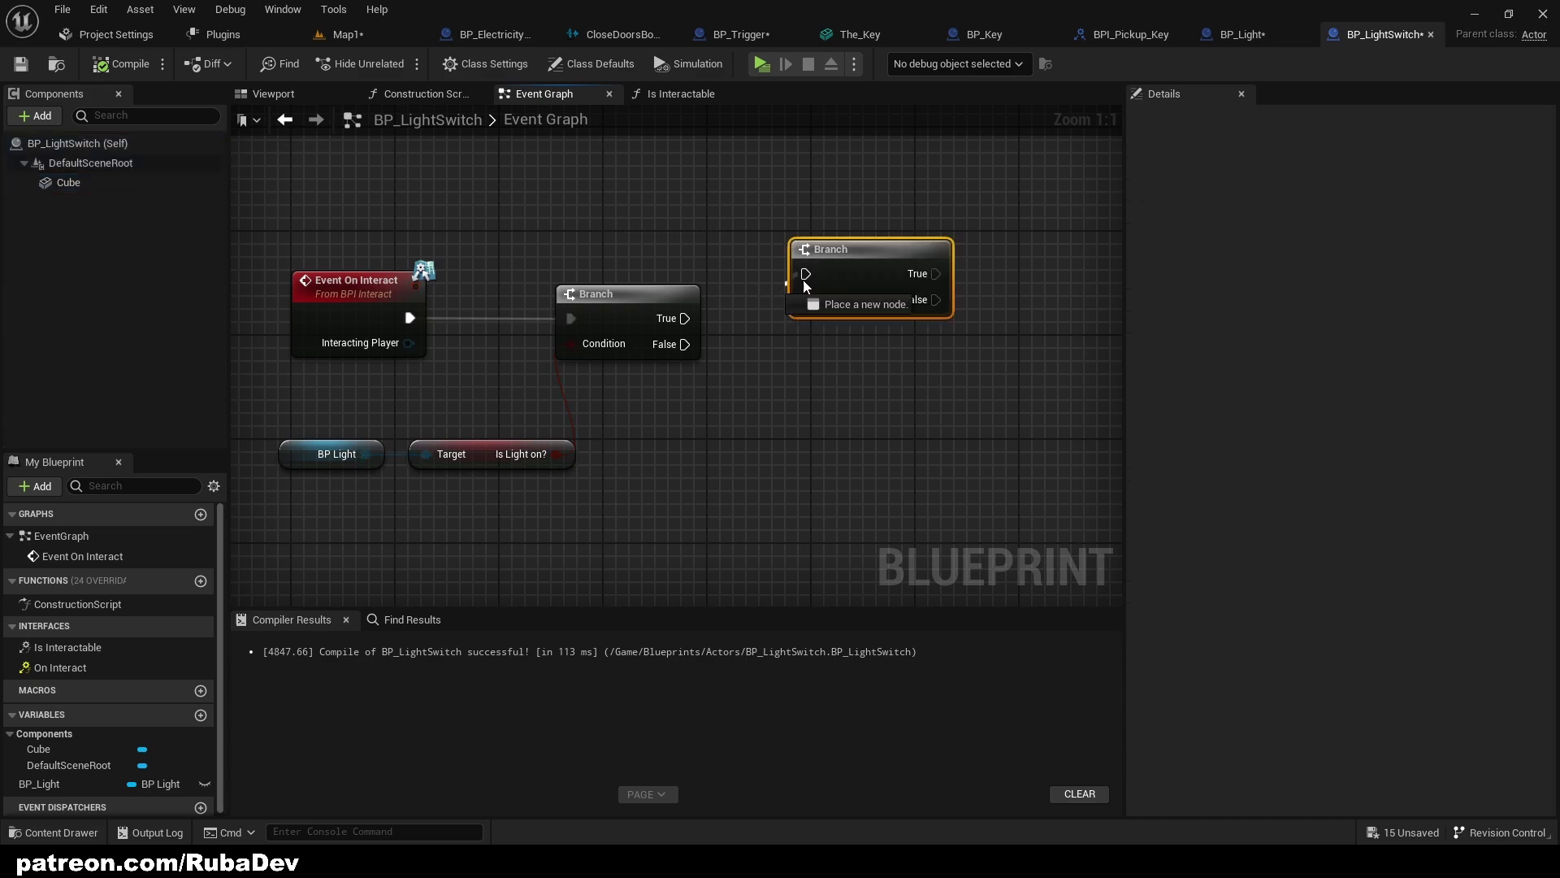
pyautogui.press('Delete')
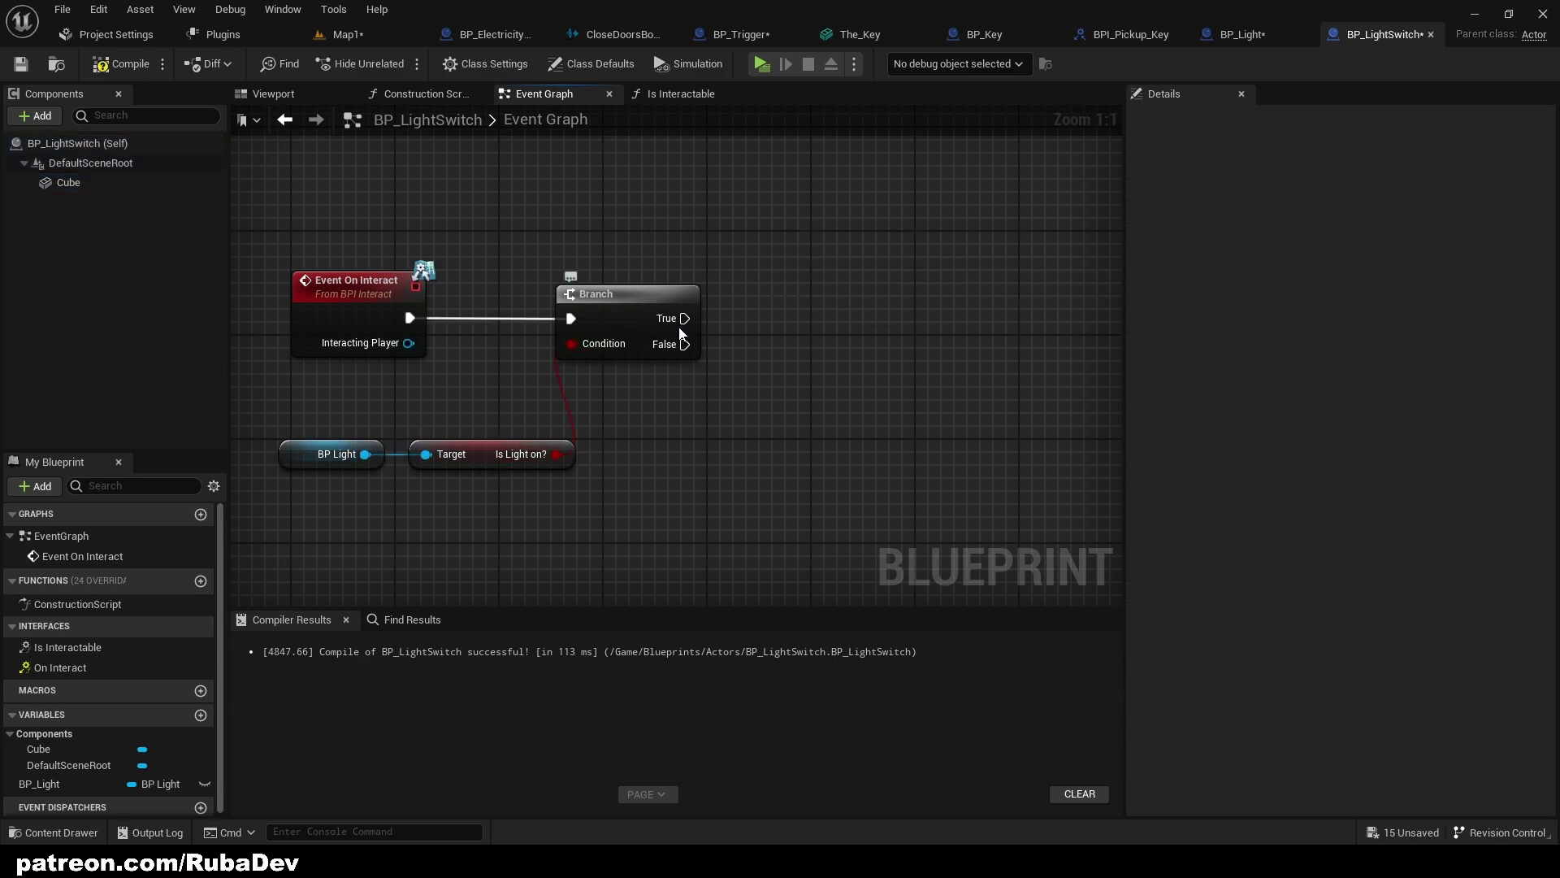
pyautogui.moveTo(823, 273); pyautogui.dragTo(823, 273)
pyautogui.write('turn off')
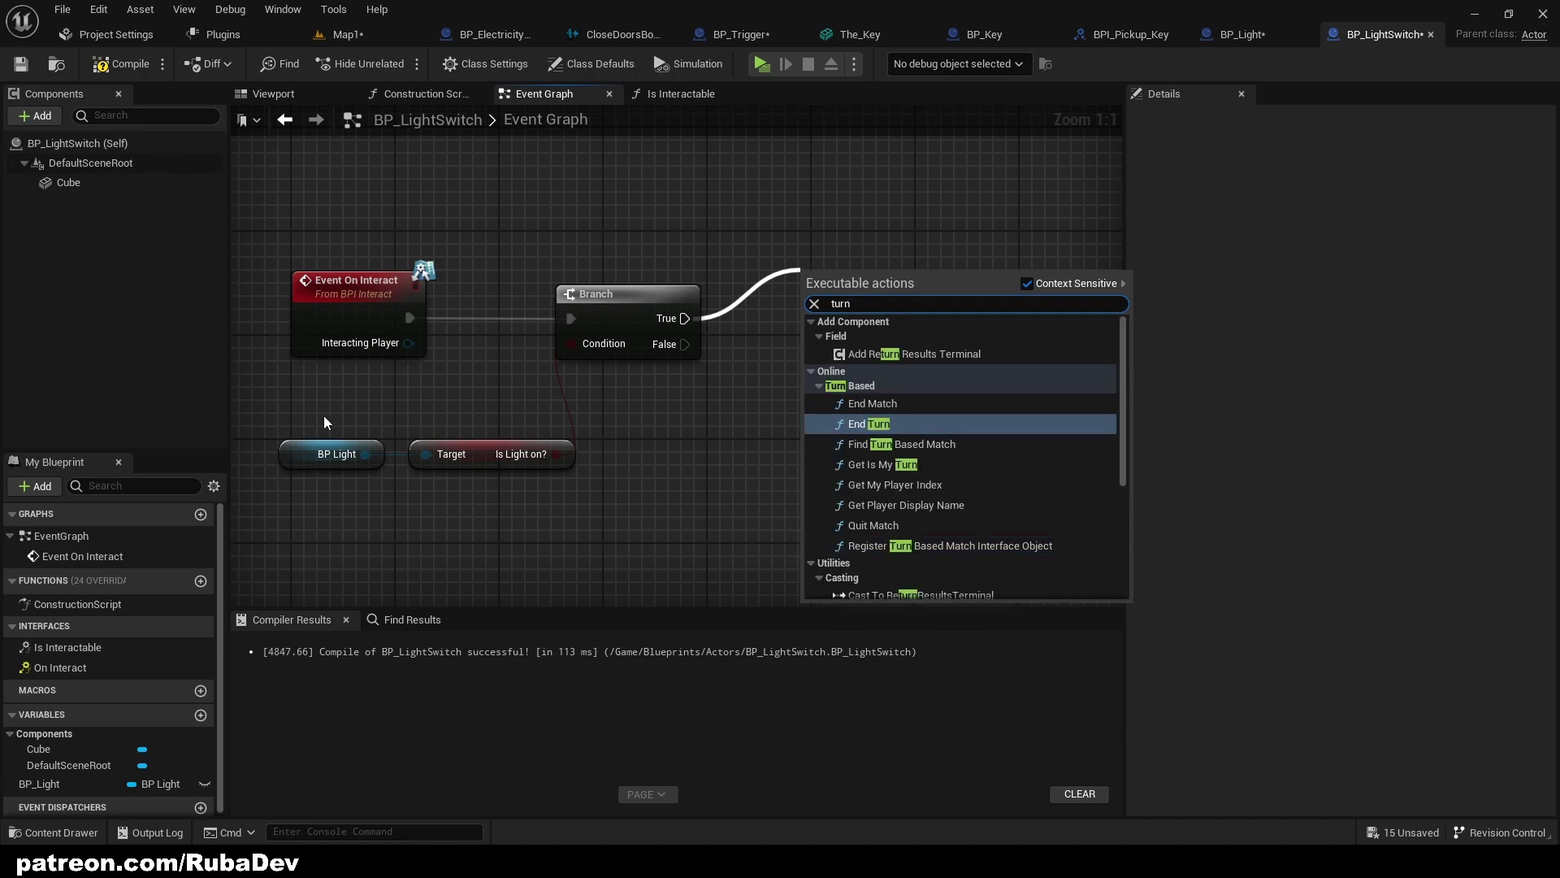
# Call Turn Off Light on the BP Light reference and run it from the Branch node's True output
pyautogui.moveTo(371, 454); pyautogui.dragTo(779, 285)
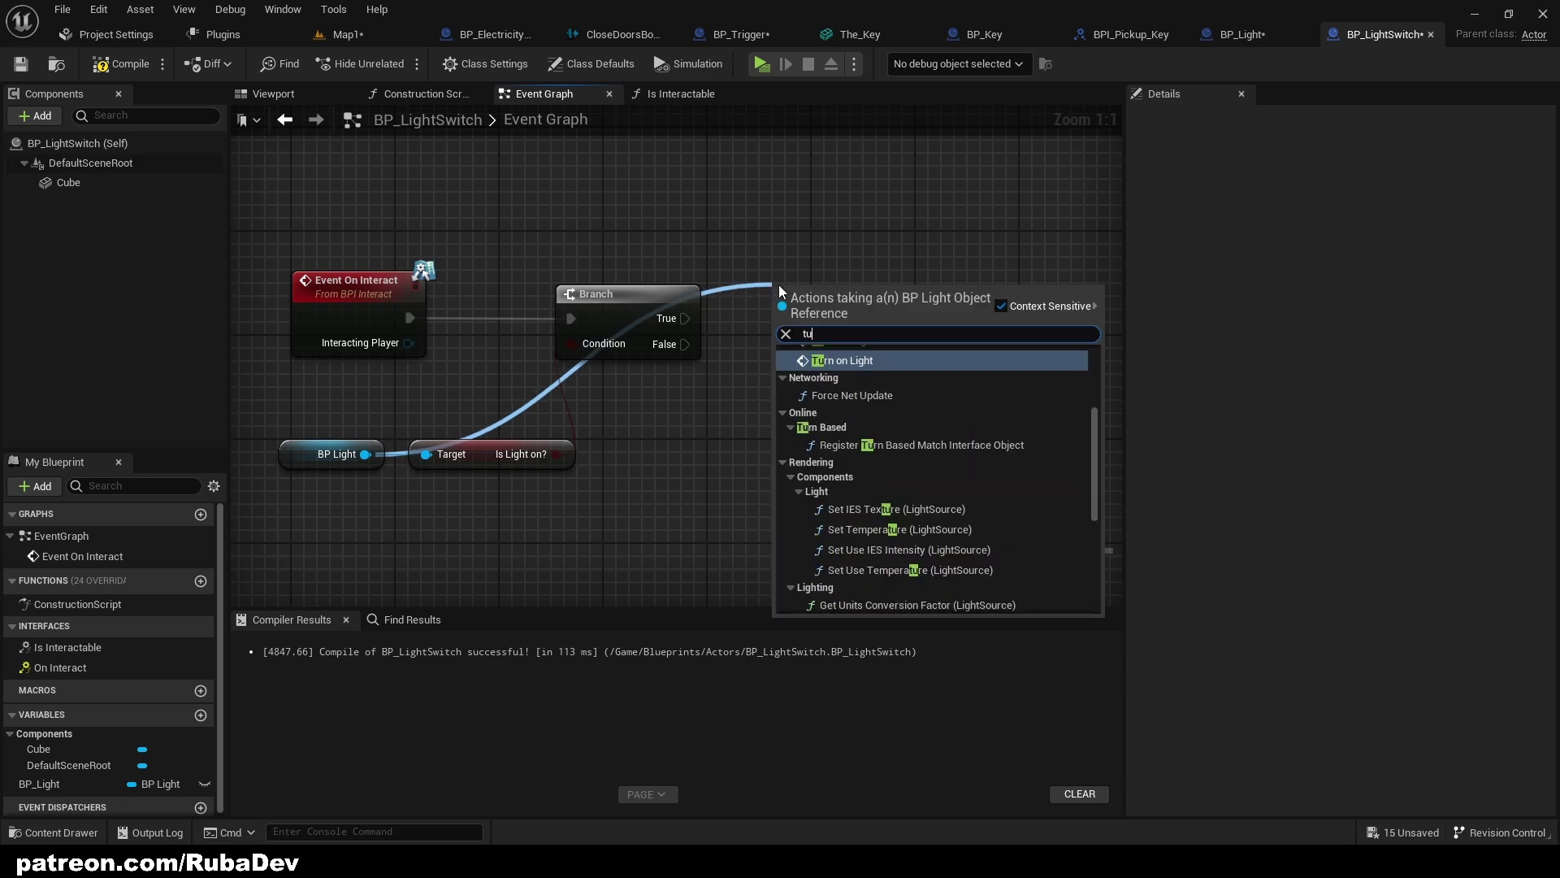
pyautogui.write('turn off')
pyautogui.press('Return')
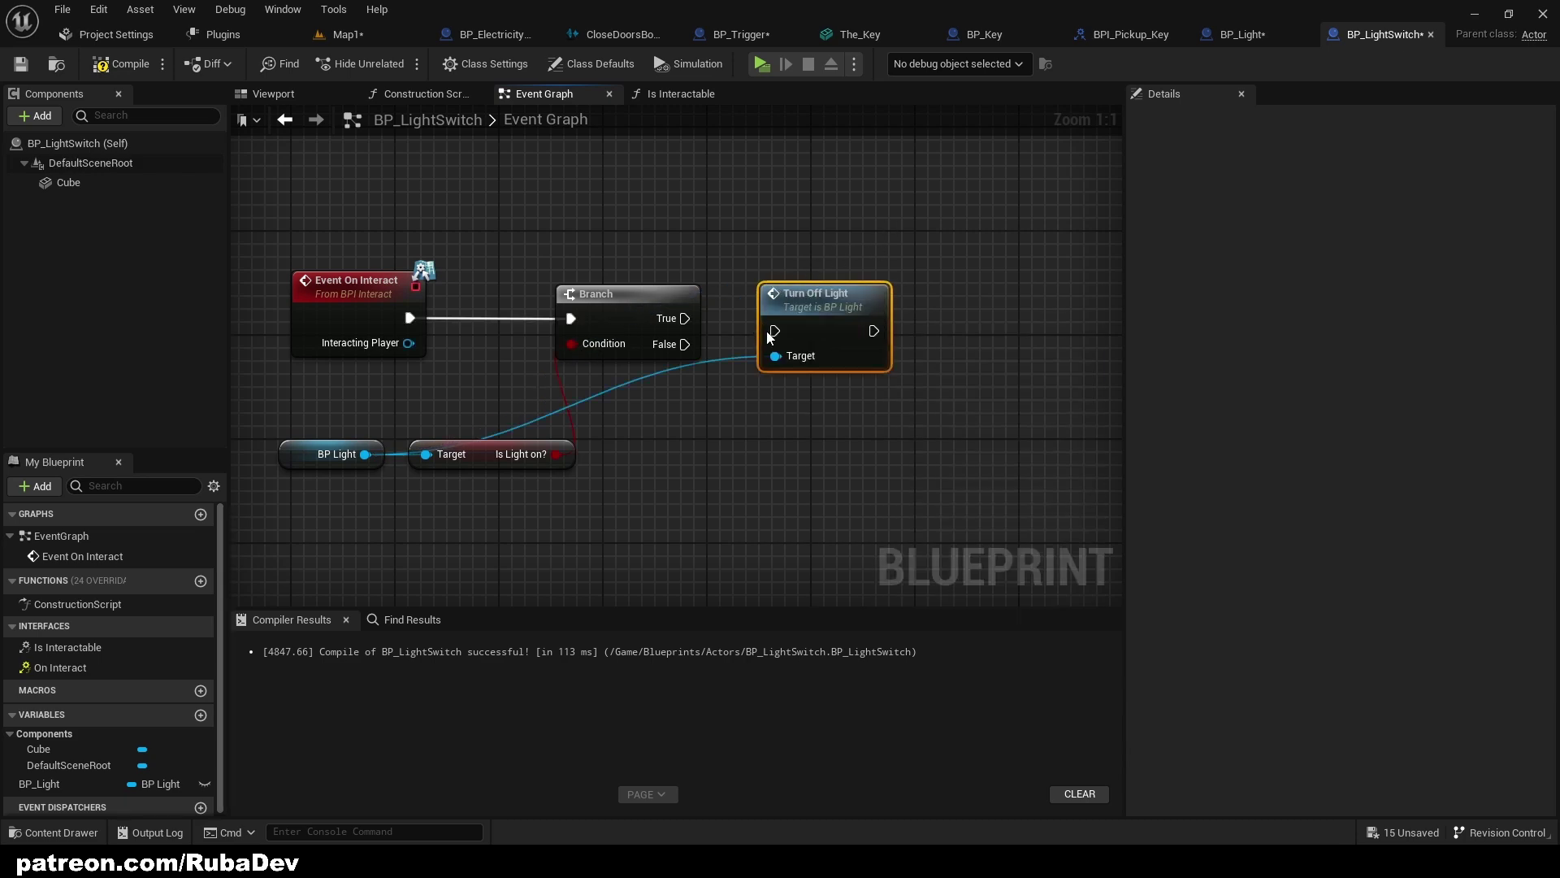
pyautogui.moveTo(772, 332); pyautogui.dragTo(684, 318)
pyautogui.moveTo(832, 312); pyautogui.dragTo(884, 286)
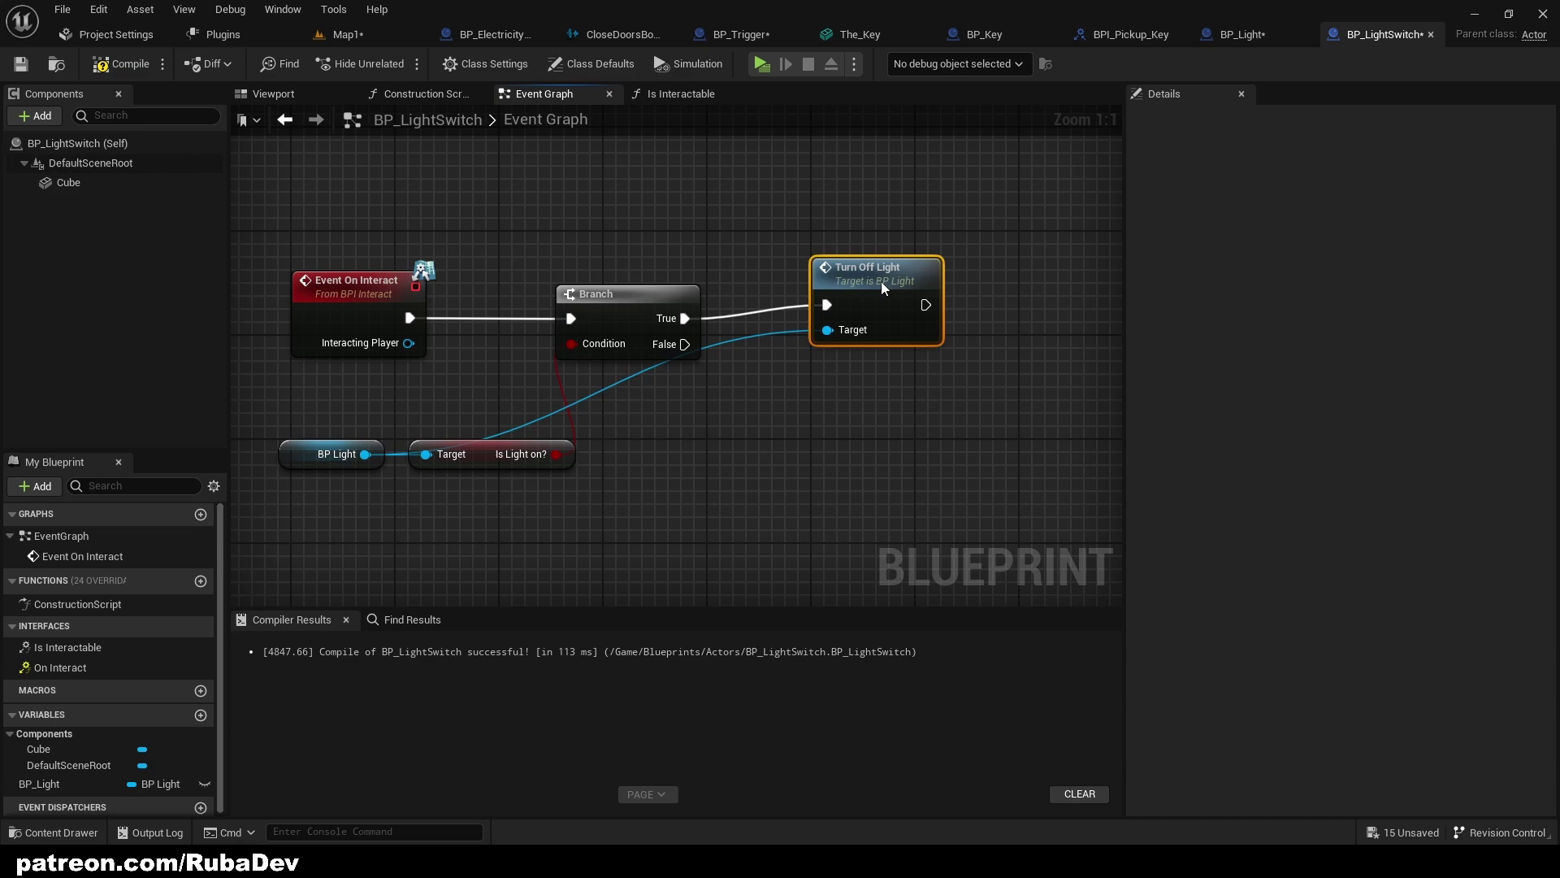
# Duplicate the BP Light getter near Turn Off Light and use the copy as that node's Target instead of the original
pyautogui.click(302, 456)
pyautogui.hotkey('ctrl', 'c')
pyautogui.hotkey('ctrl', 'v')
pyautogui.moveTo(764, 443); pyautogui.dragTo(766, 366)
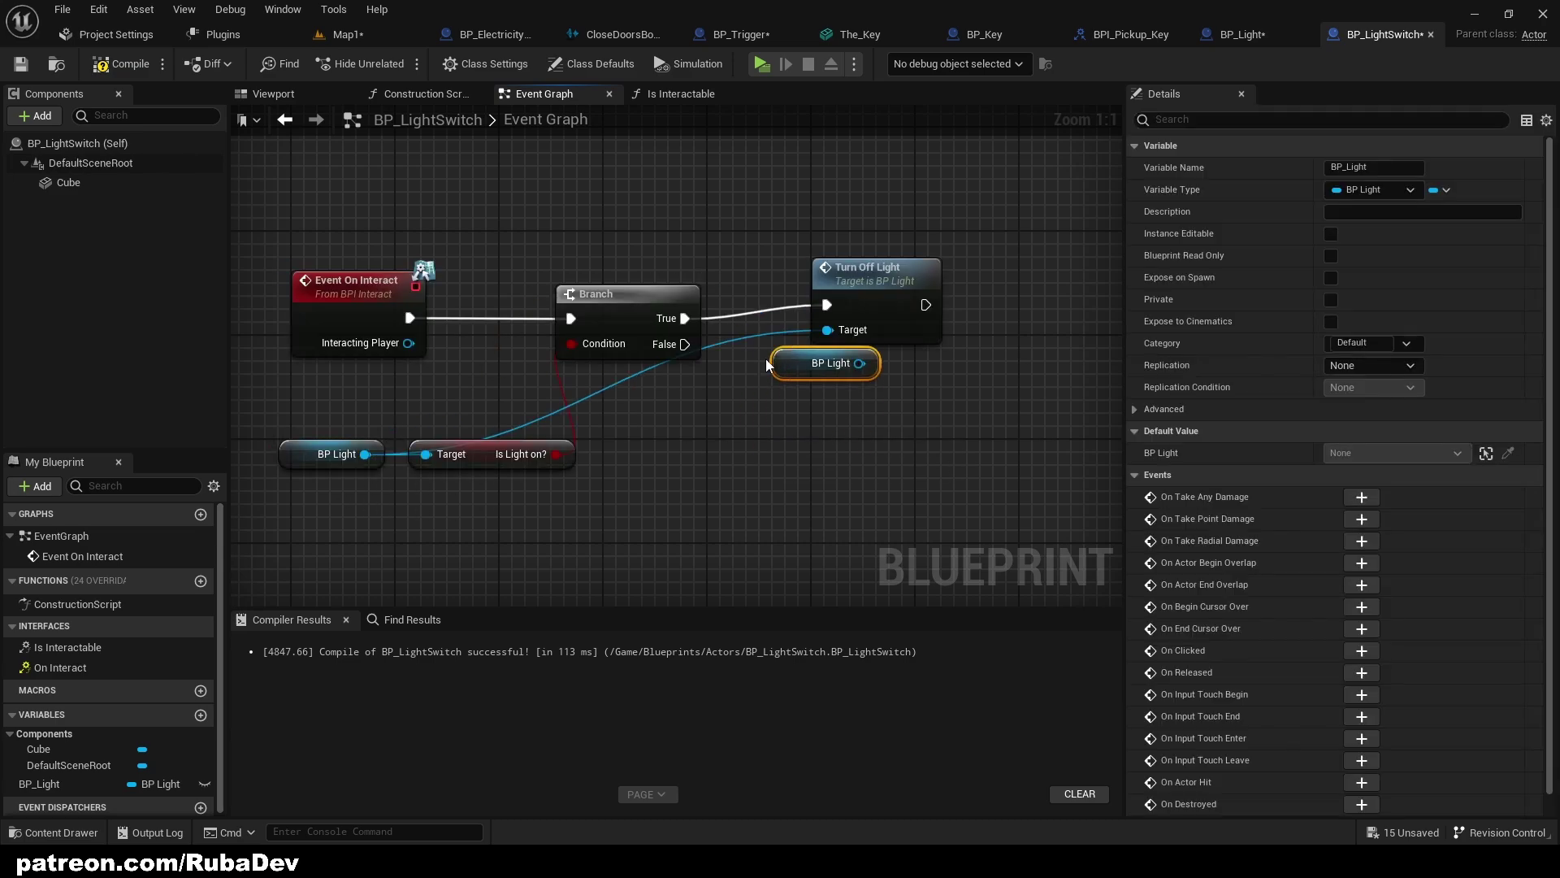
pyautogui.moveTo(863, 303); pyautogui.dragTo(980, 277)
pyautogui.moveTo(834, 363); pyautogui.dragTo(911, 325)
pyautogui.moveTo(835, 362); pyautogui.dragTo(836, 364)
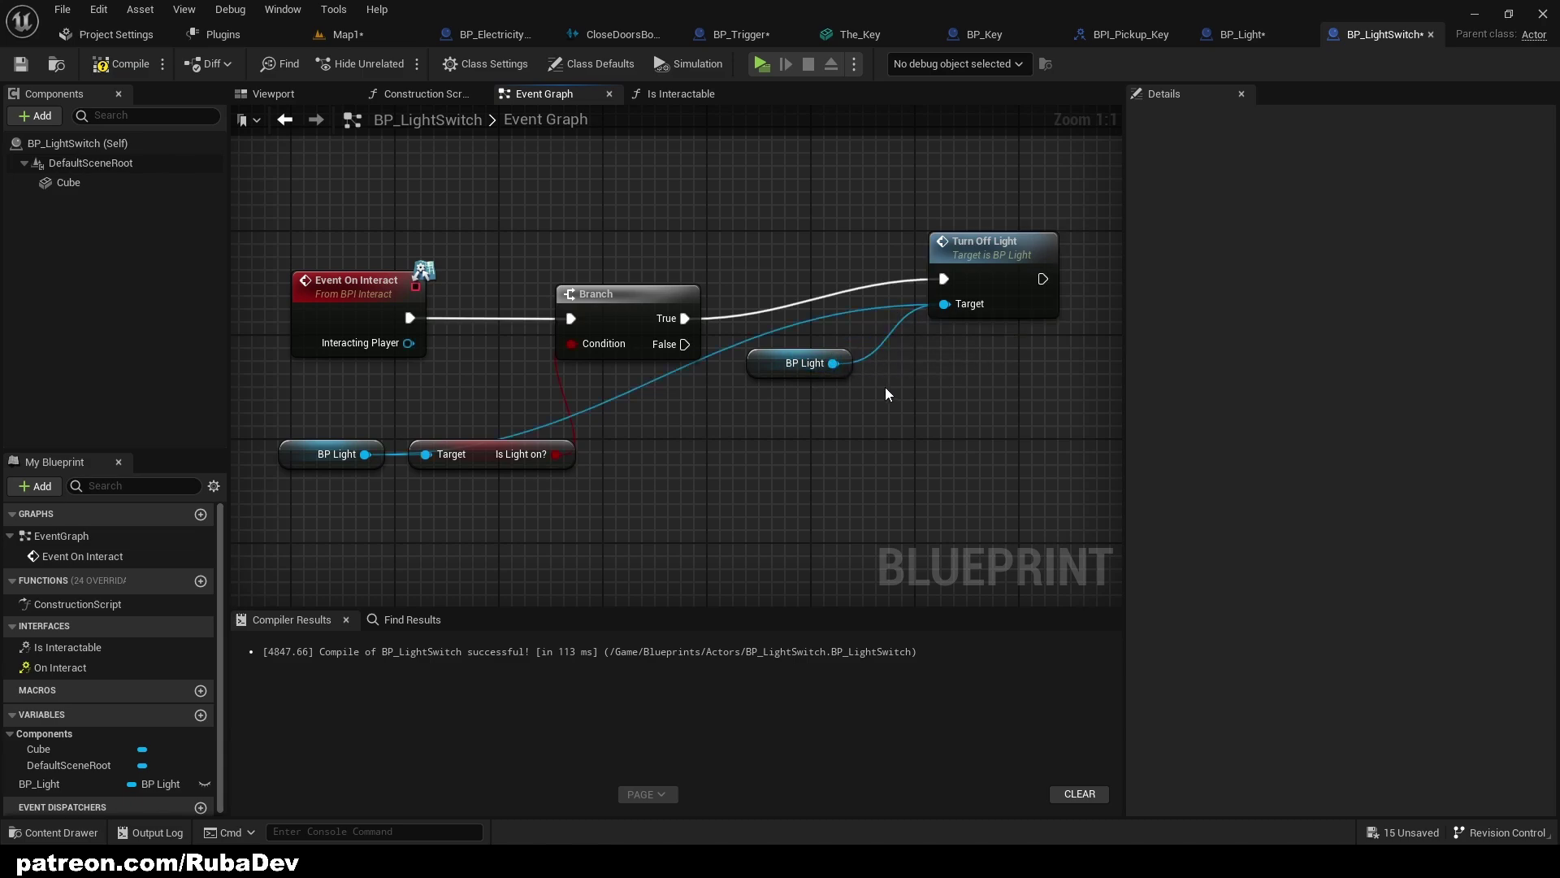
pyautogui.moveTo(942, 436); pyautogui.dragTo(775, 399, button='right')
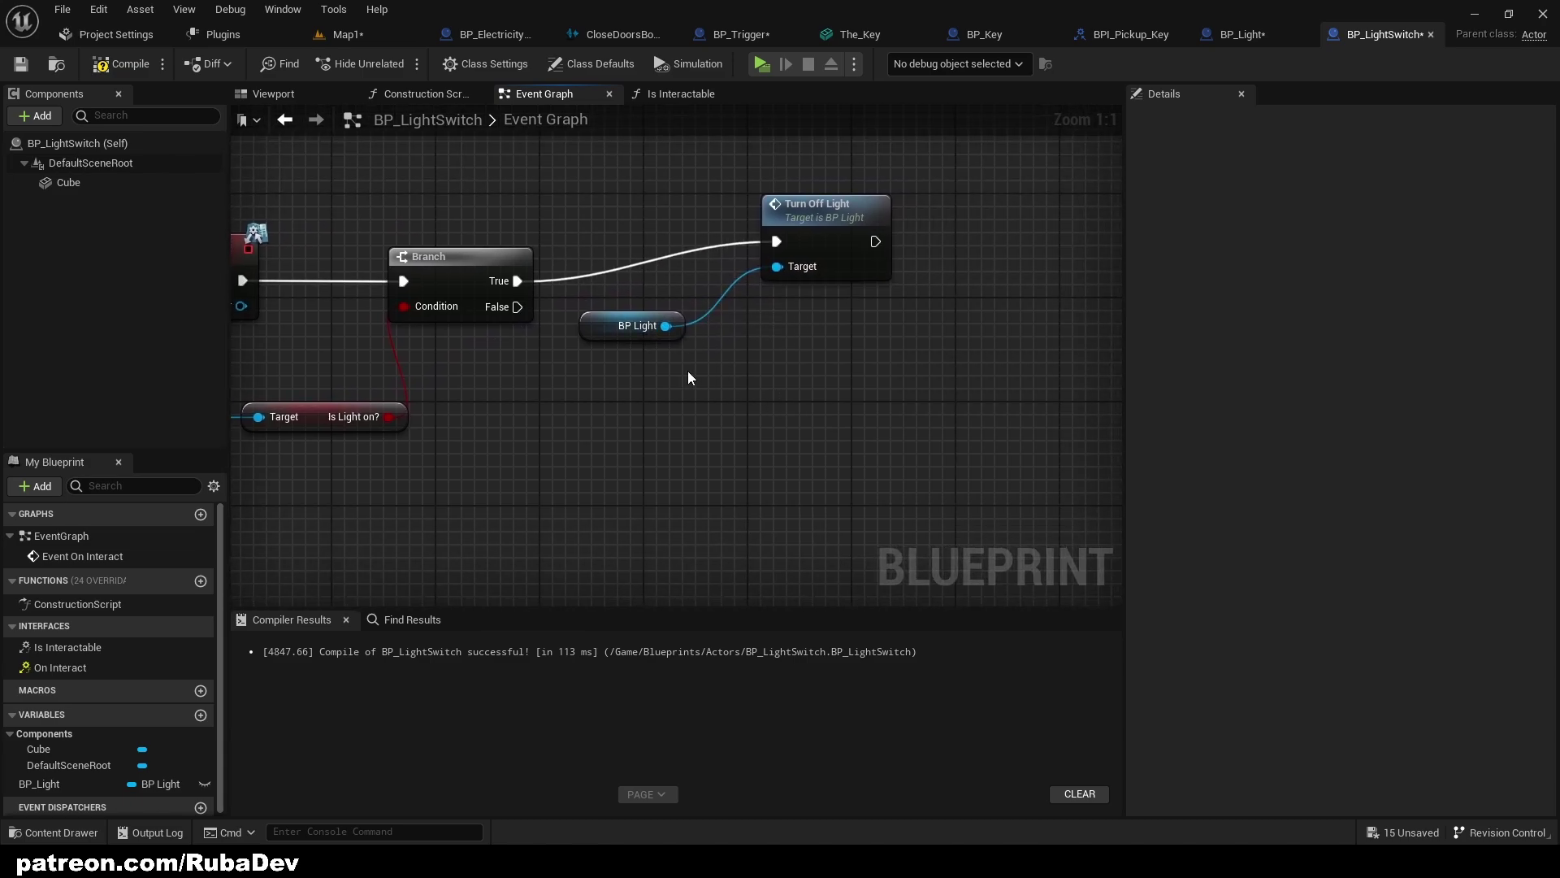
# Call Turn on Light from the duplicated BP Light getter and run it from the Branch node's False output
pyautogui.moveTo(664, 325); pyautogui.dragTo(740, 371)
pyautogui.write('turn on lig')
pyautogui.press('Return')
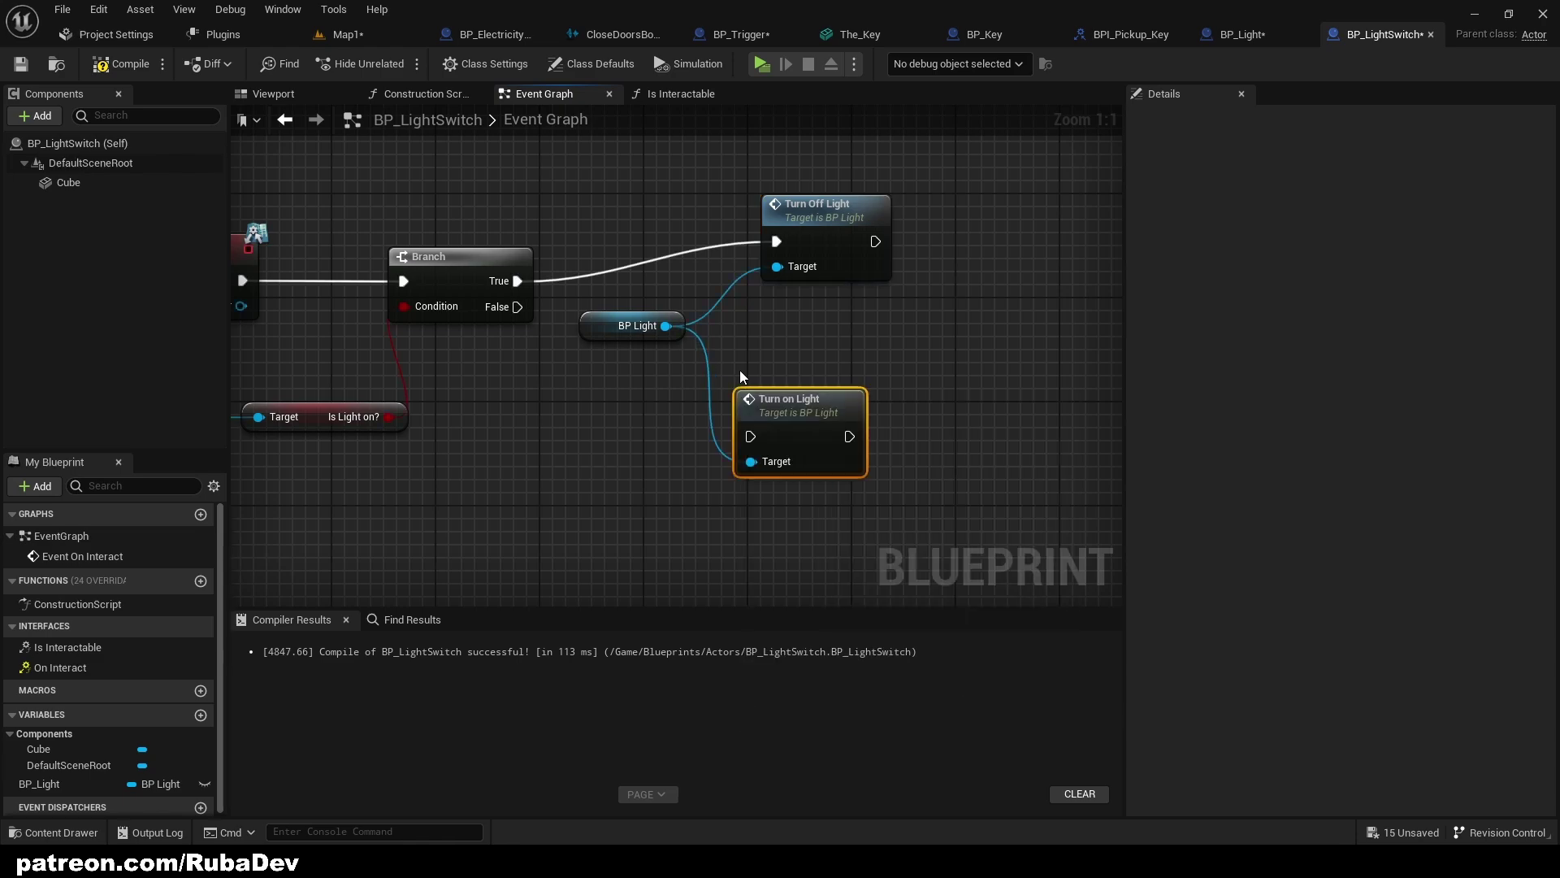
pyautogui.moveTo(750, 436); pyautogui.dragTo(517, 307)
pyautogui.moveTo(603, 317); pyautogui.dragTo(655, 304)
pyautogui.moveTo(801, 409); pyautogui.dragTo(827, 382)
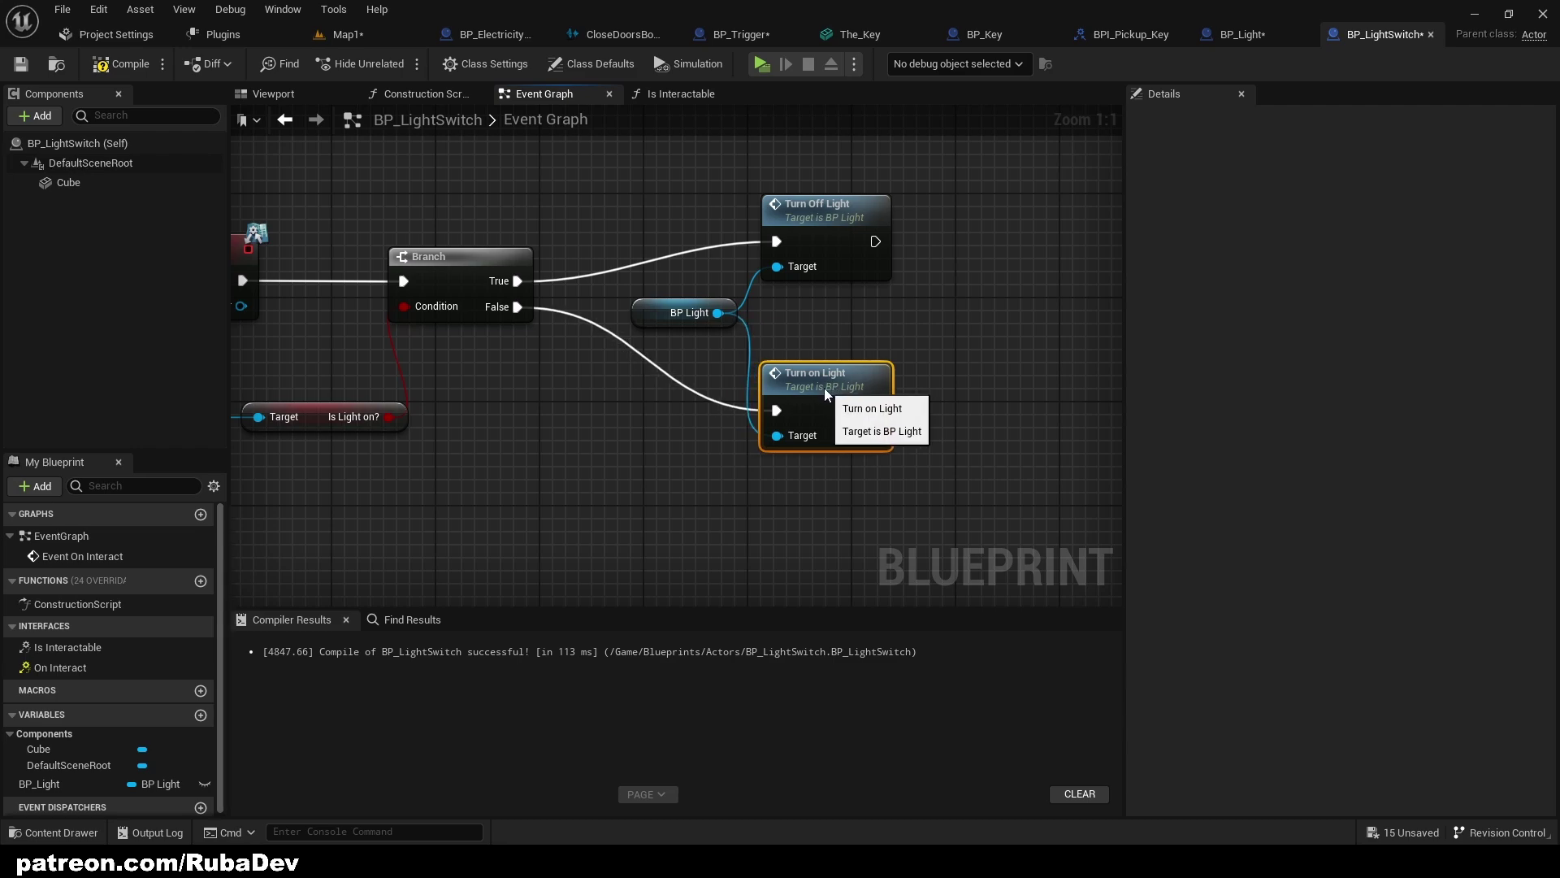
# Center the duplicated BP Light getter between the Turn Off Light and Turn on Light nodes, and compile and save BP_LightSwitch
pyautogui.moveTo(801, 336); pyautogui.dragTo(860, 418, button='right')
pyautogui.moveTo(739, 402); pyautogui.dragTo(740, 415)
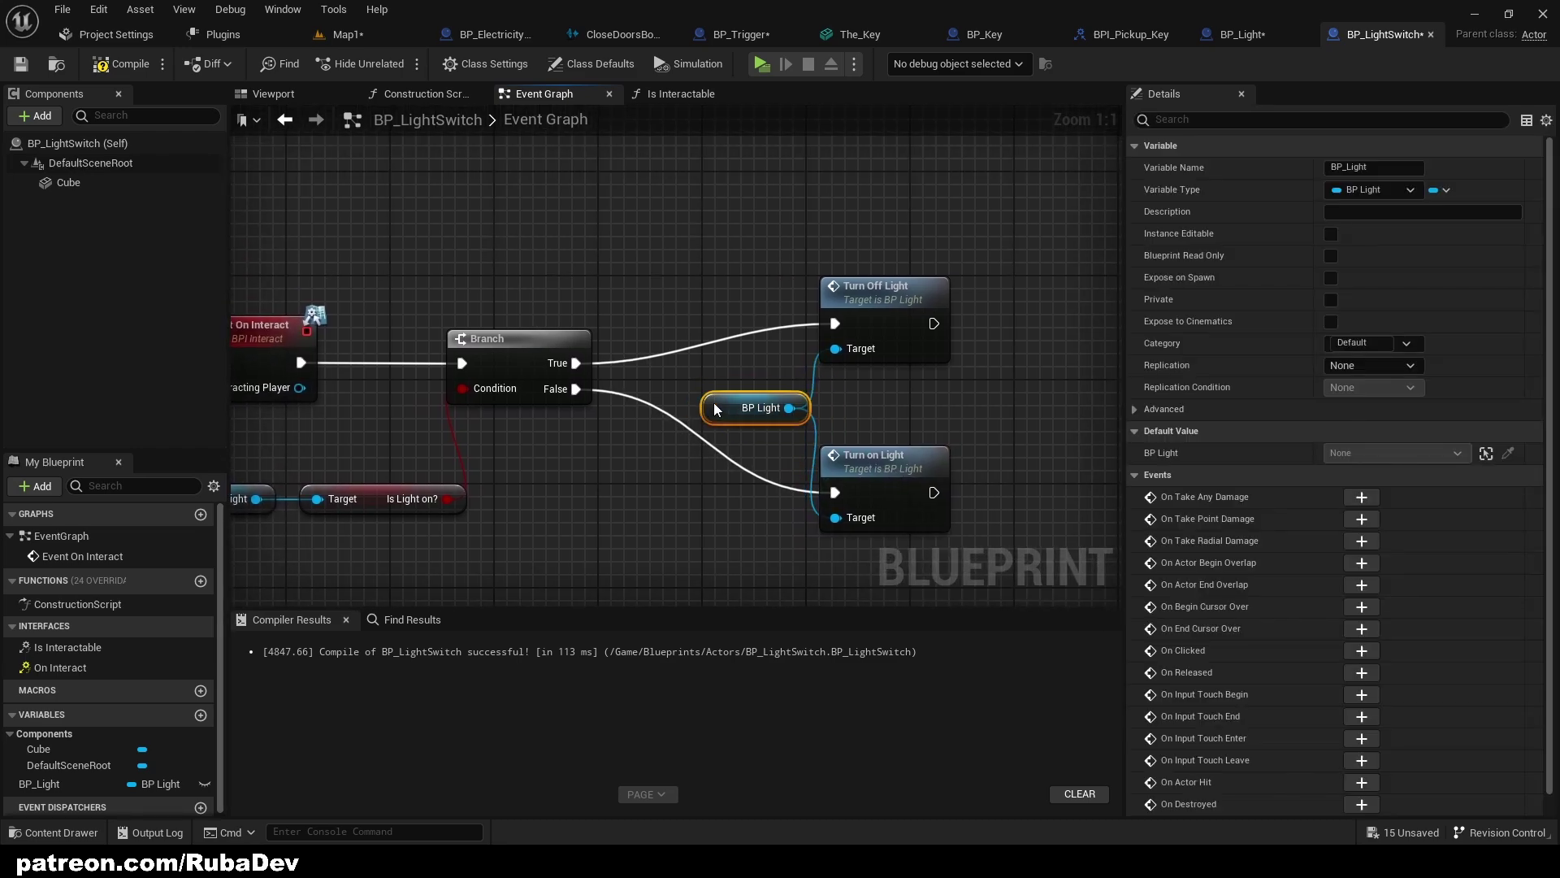
pyautogui.click(621, 437)
pyautogui.moveTo(581, 456); pyautogui.dragTo(651, 439, button='right')
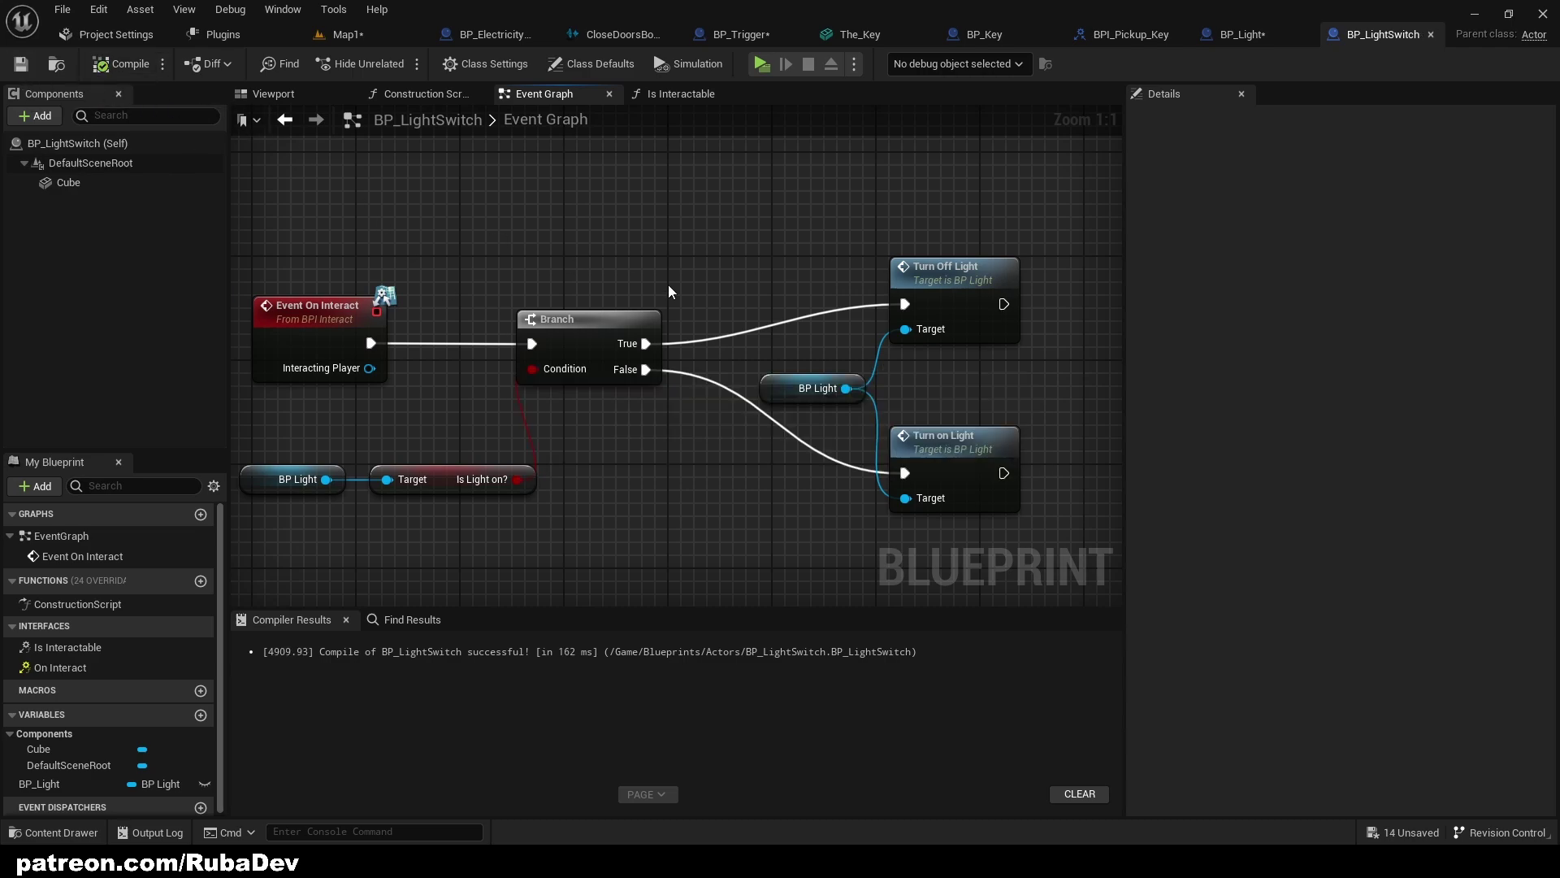
pyautogui.moveTo(667, 285); pyautogui.dragTo(587, 287, button='right')
pyautogui.click(646, 383)
pyautogui.moveTo(646, 383); pyautogui.dragTo(633, 371)
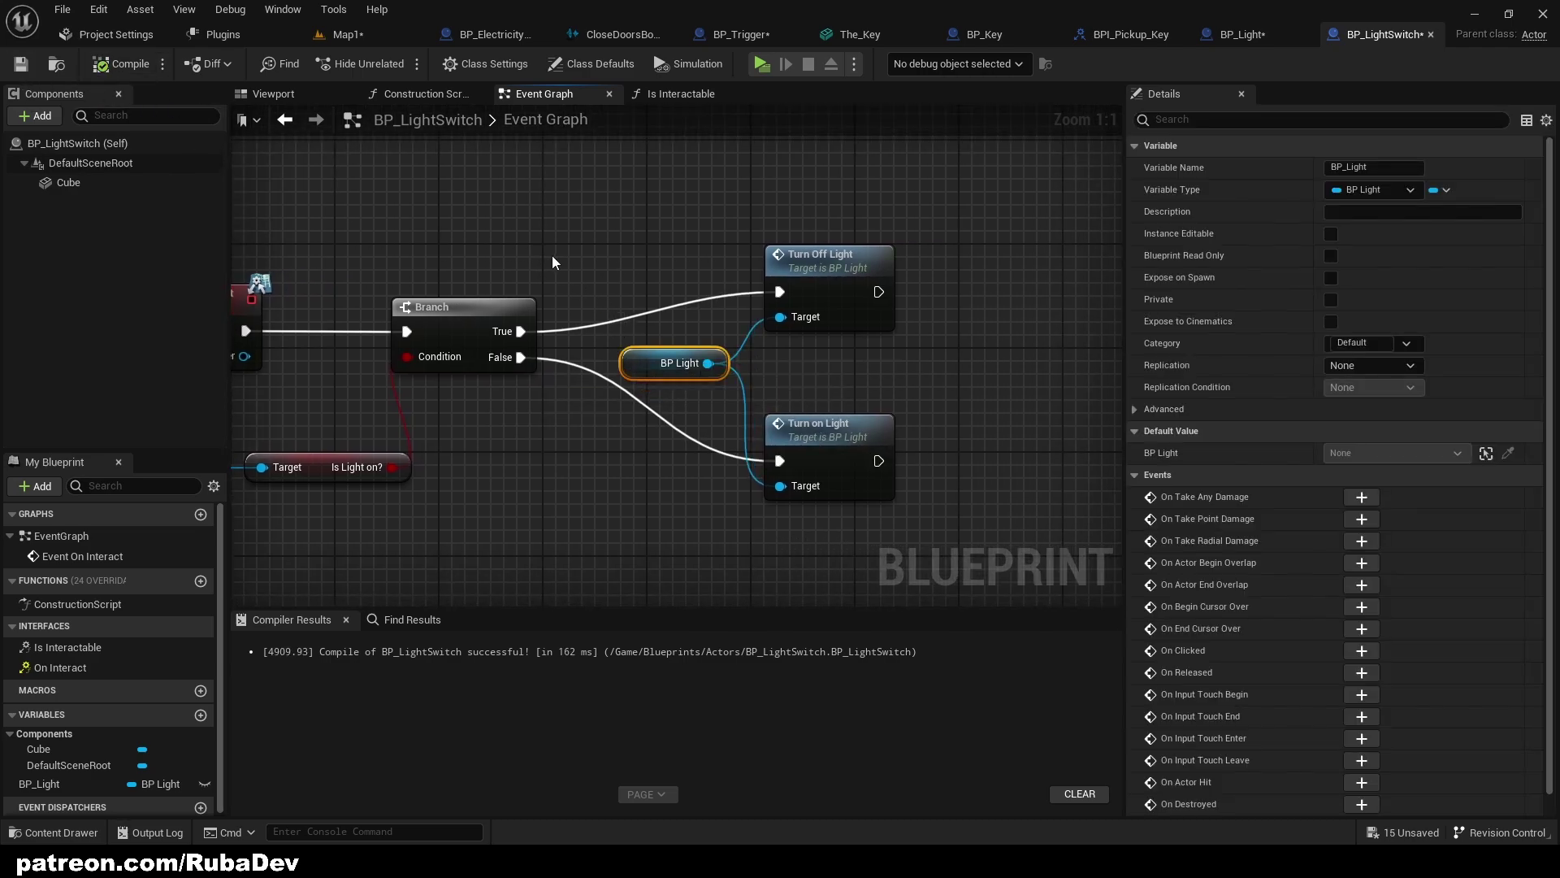
pyautogui.click(552, 255)
pyautogui.moveTo(553, 255); pyautogui.dragTo(452, 274, button='right')
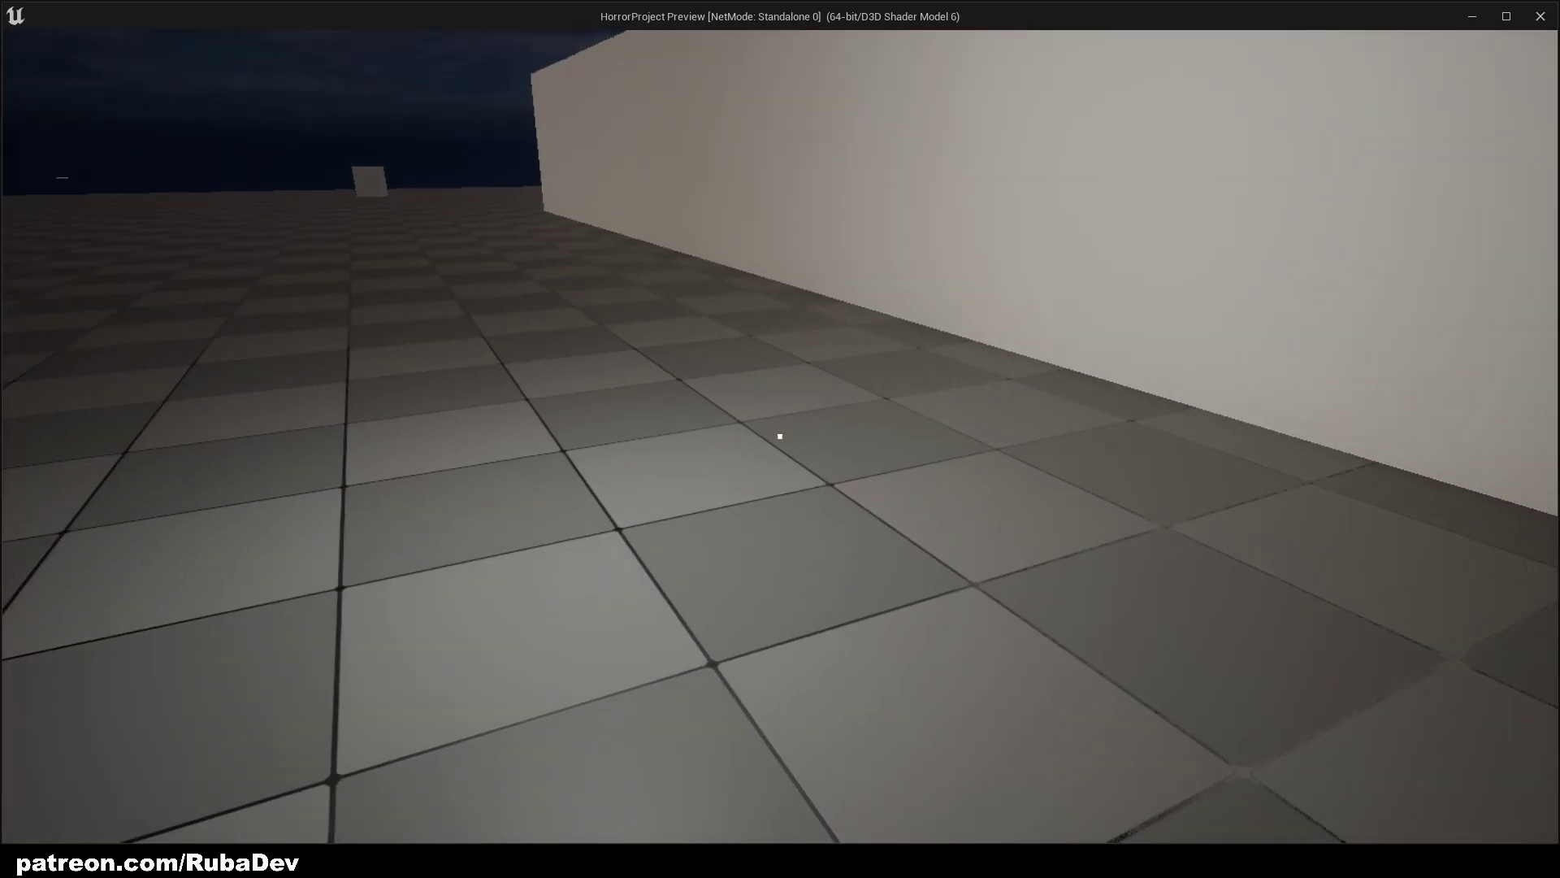
# Playtest the level by walking to the wall light switch and interacting with it several times, then exit and dismiss the message log
pyautogui.hotkey('shift', 'w')
pyautogui.hotkey('shift', 'w')
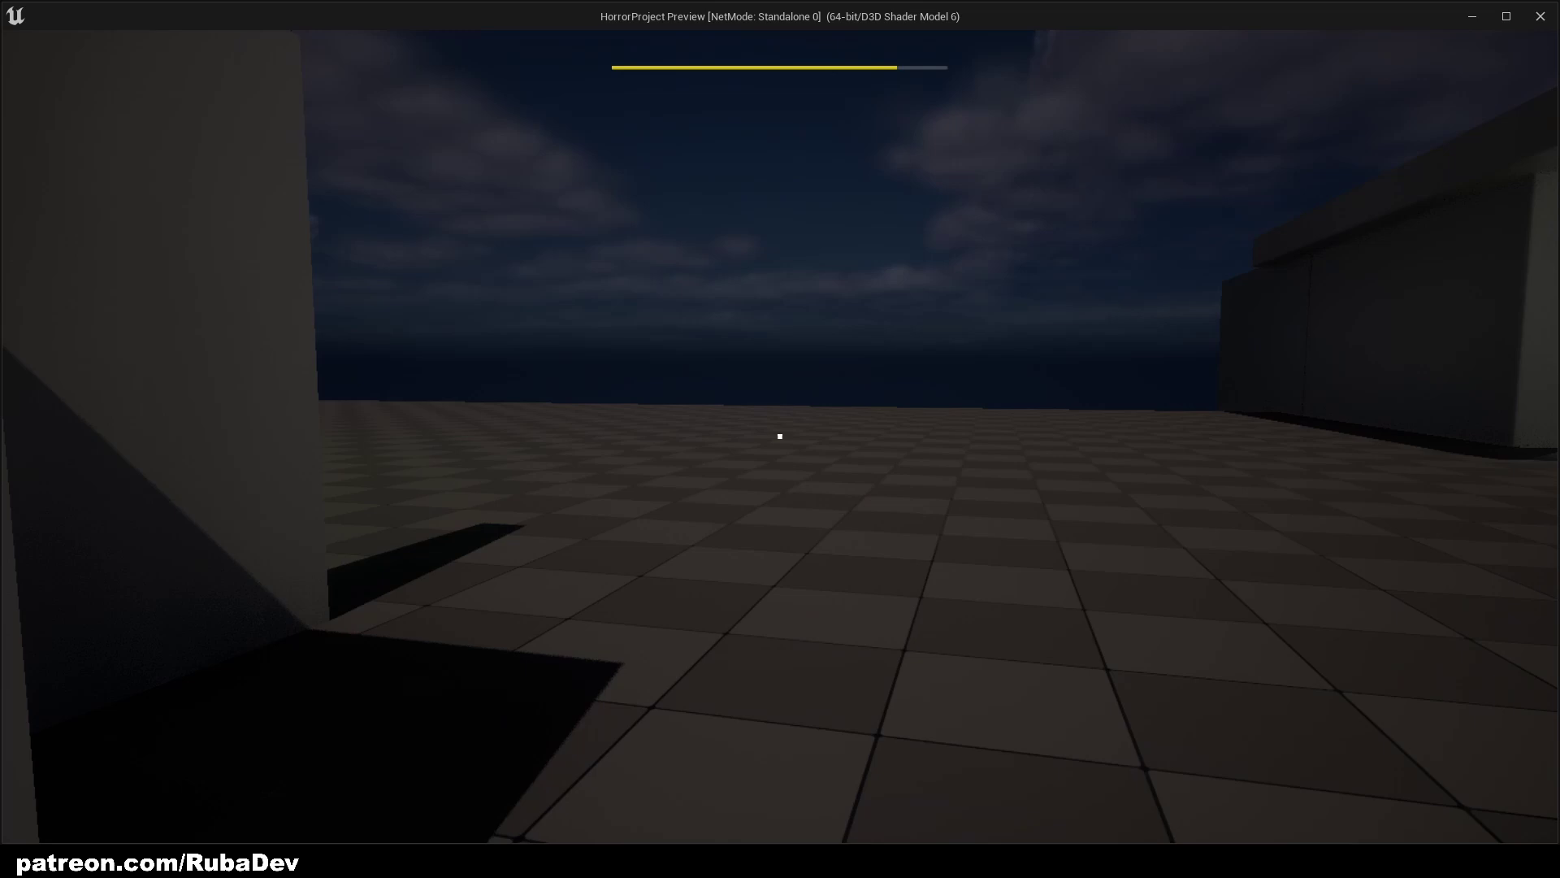
pyautogui.press('w')
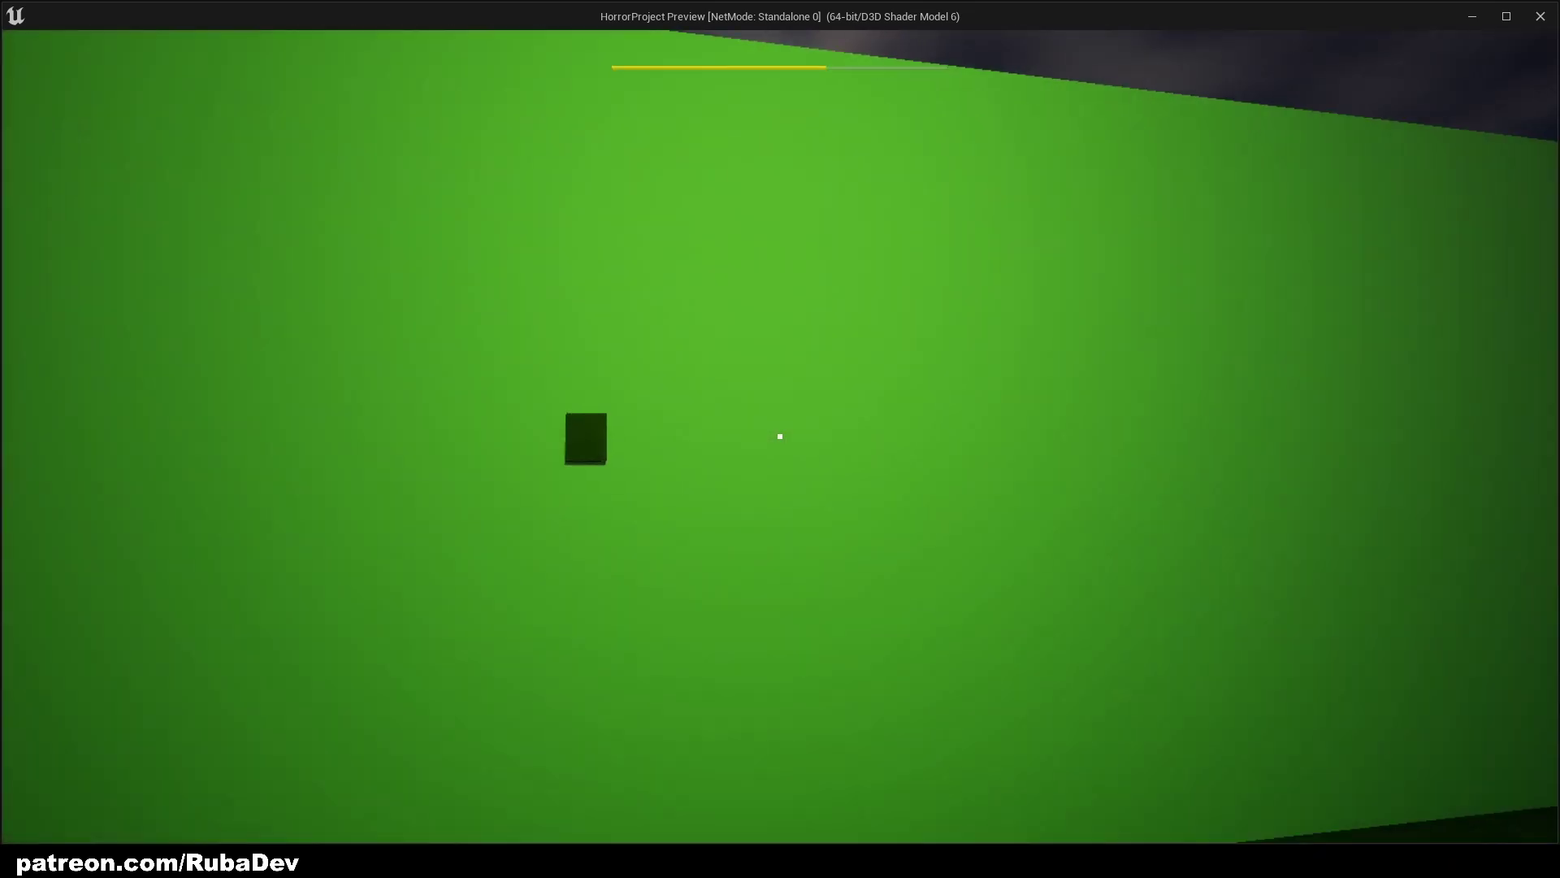
pyautogui.press('e')
pyautogui.press('e')
pyautogui.press('d')
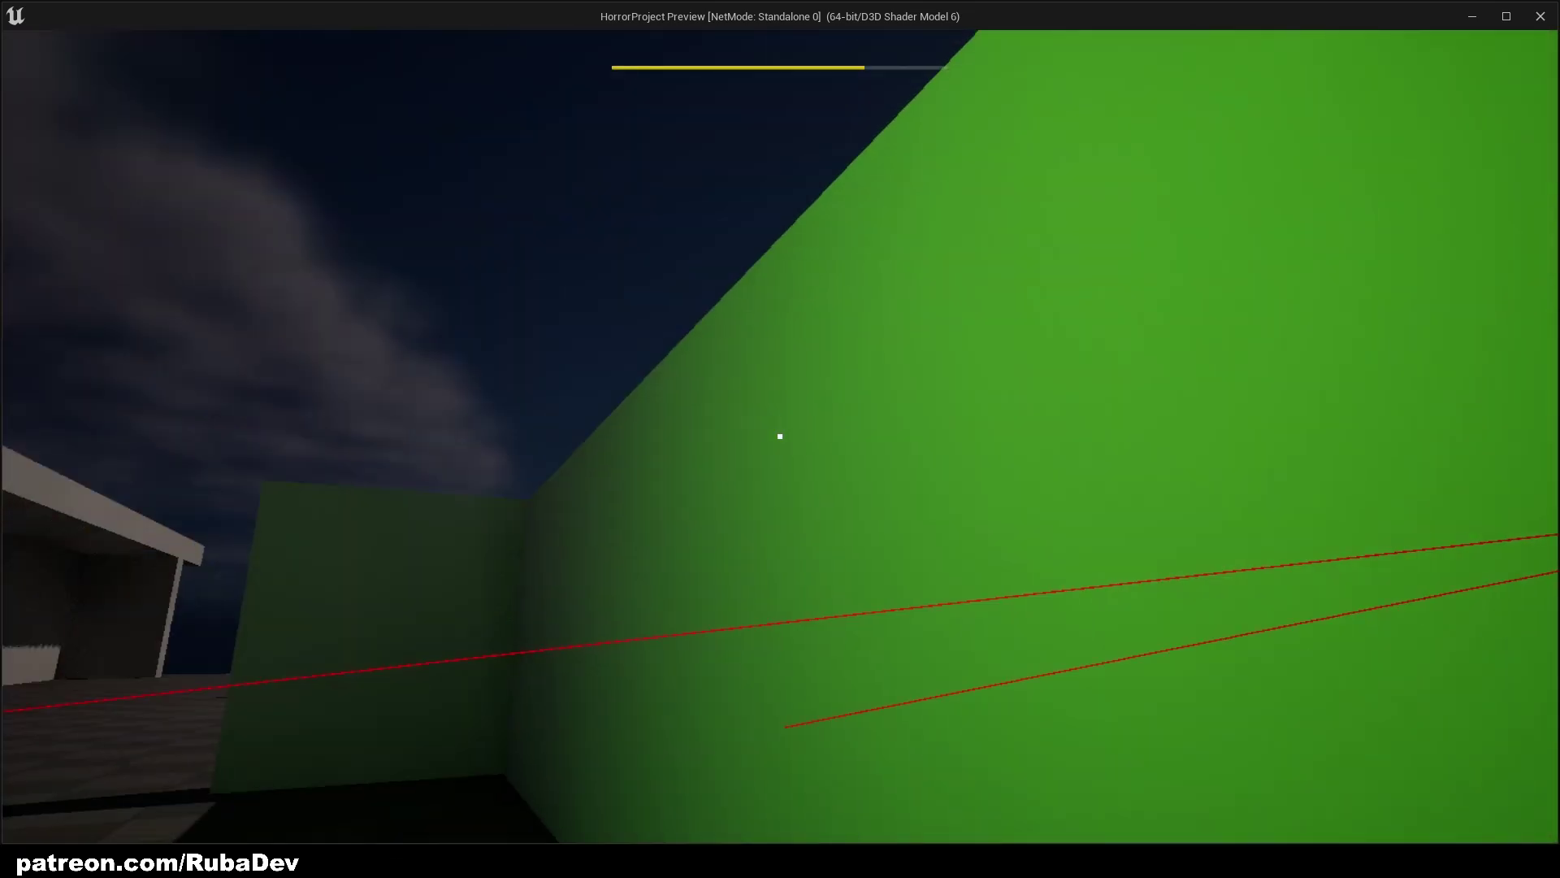
pyautogui.press('e')
pyautogui.press('e')
pyautogui.press('Escape')
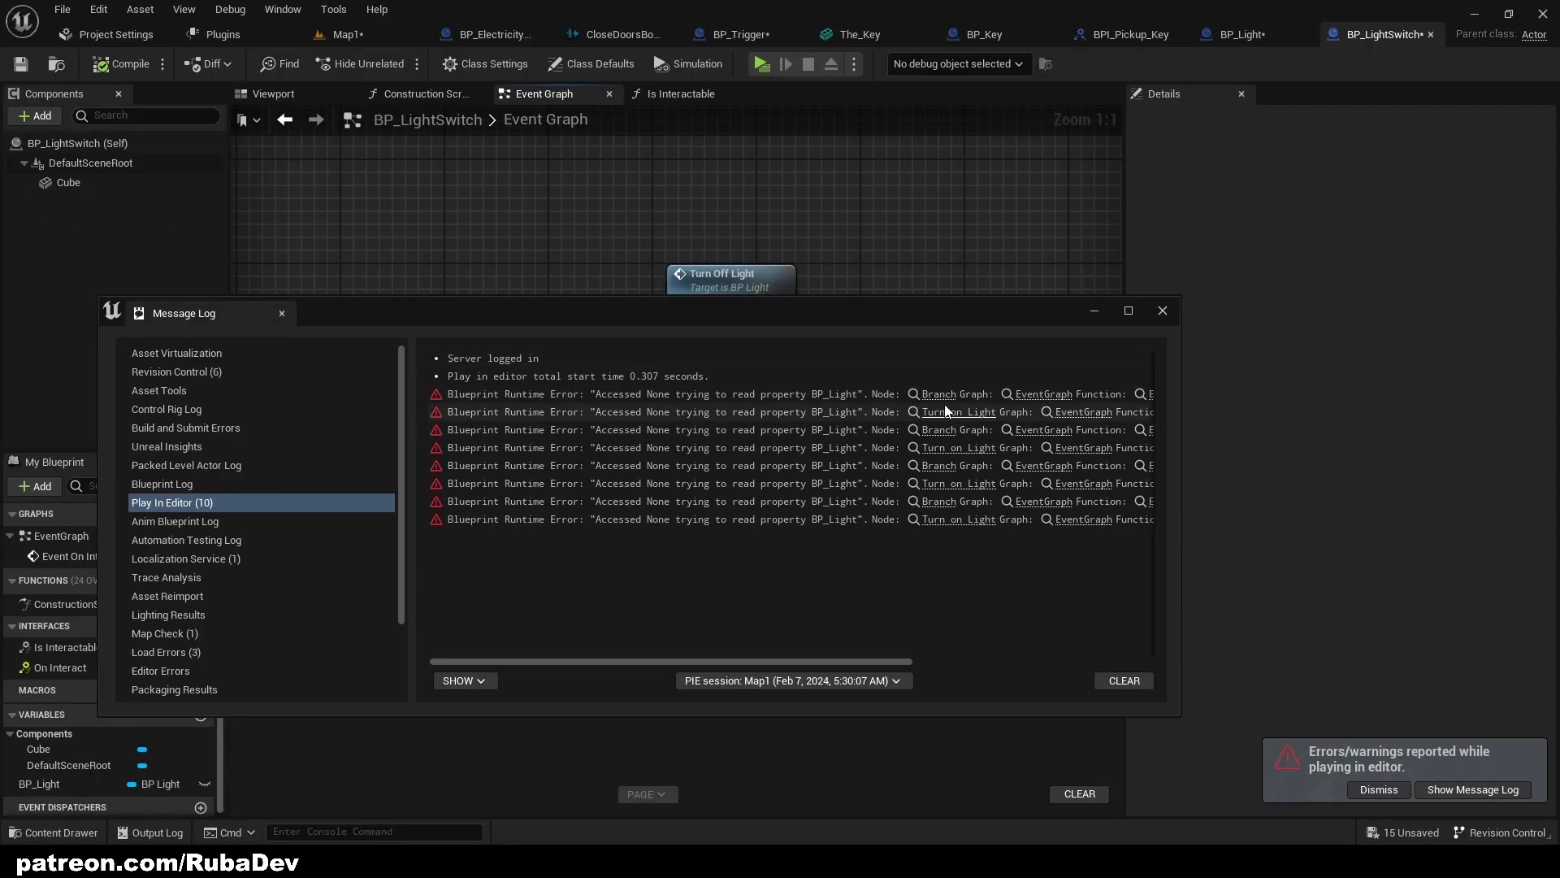
pyautogui.click(1161, 310)
pyautogui.moveTo(392, 205); pyautogui.dragTo(697, 321, button='right')
pyautogui.scroll(-5, 752, 583)
pyautogui.scroll(2, 650, 284)
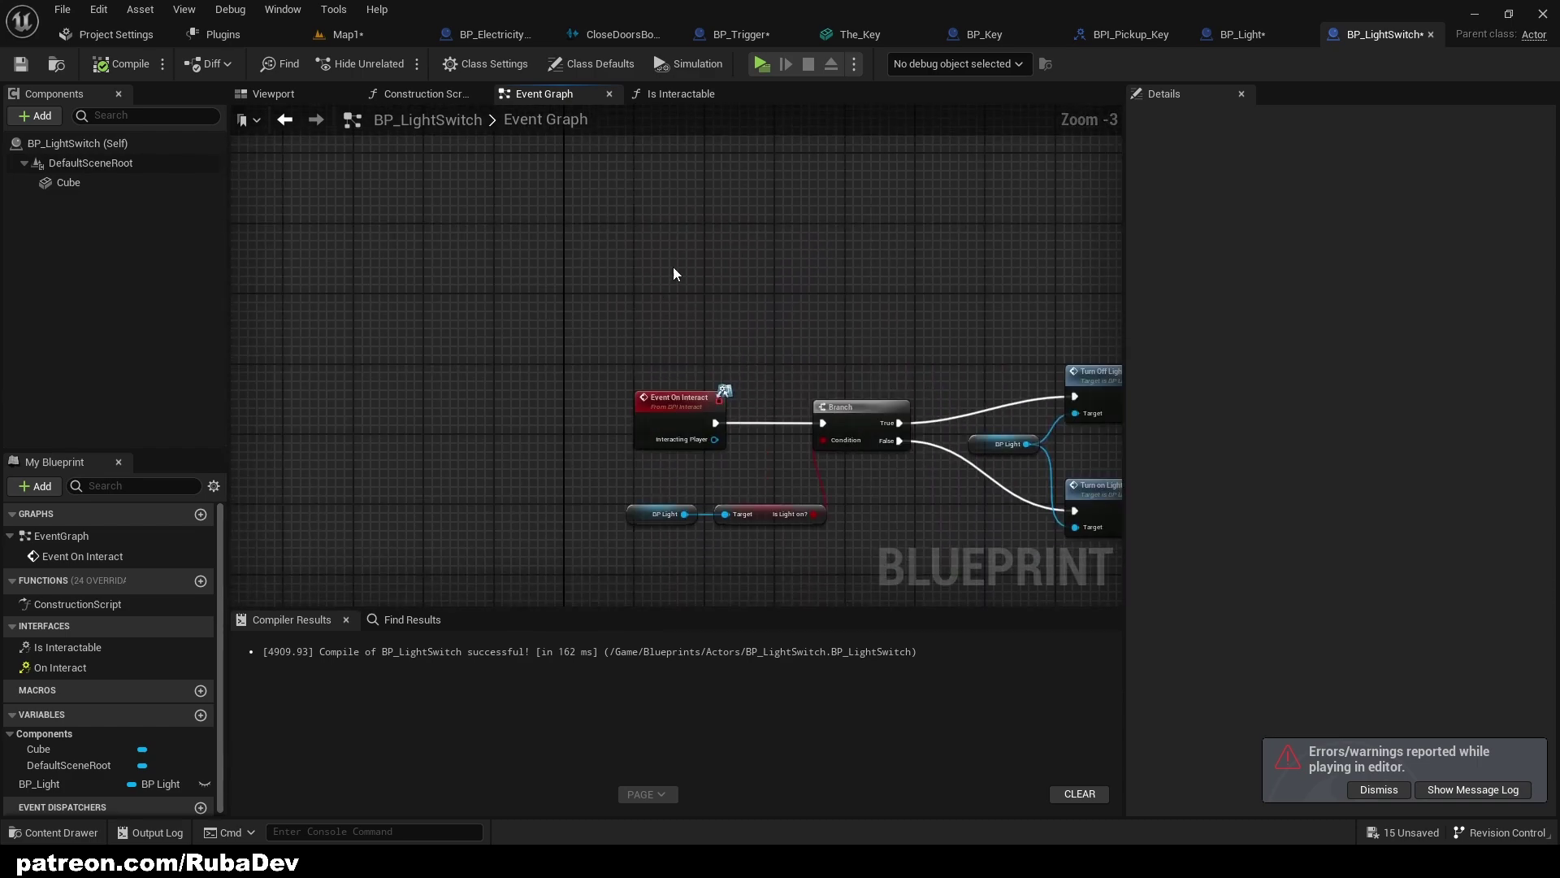
pyautogui.rightClick(673, 273)
pyautogui.write('event begin play')
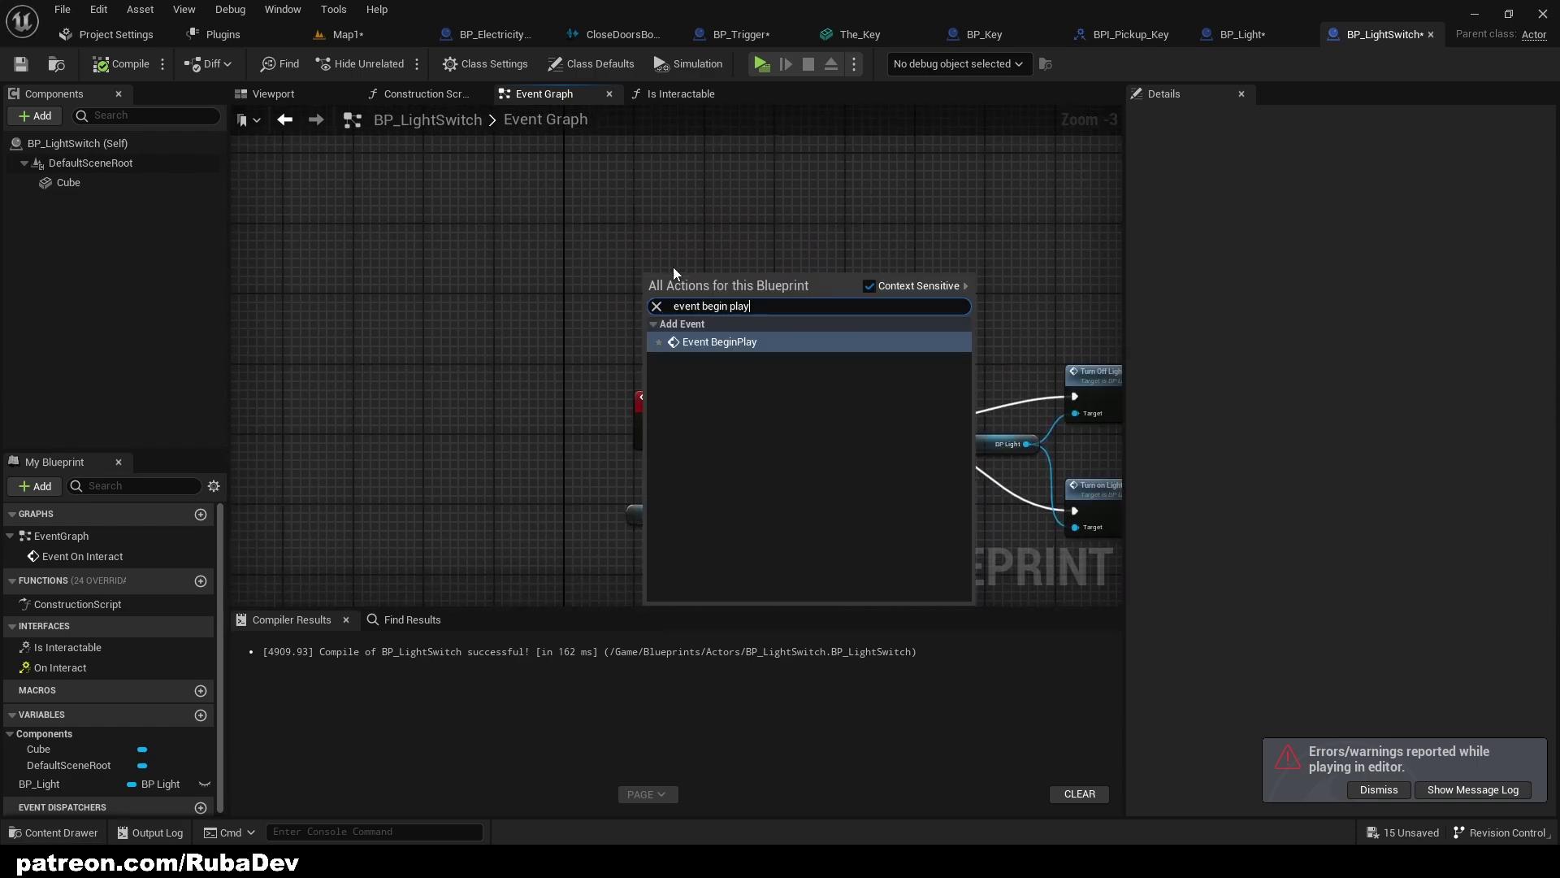
pyautogui.click(704, 341)
pyautogui.scroll(2, 733, 306)
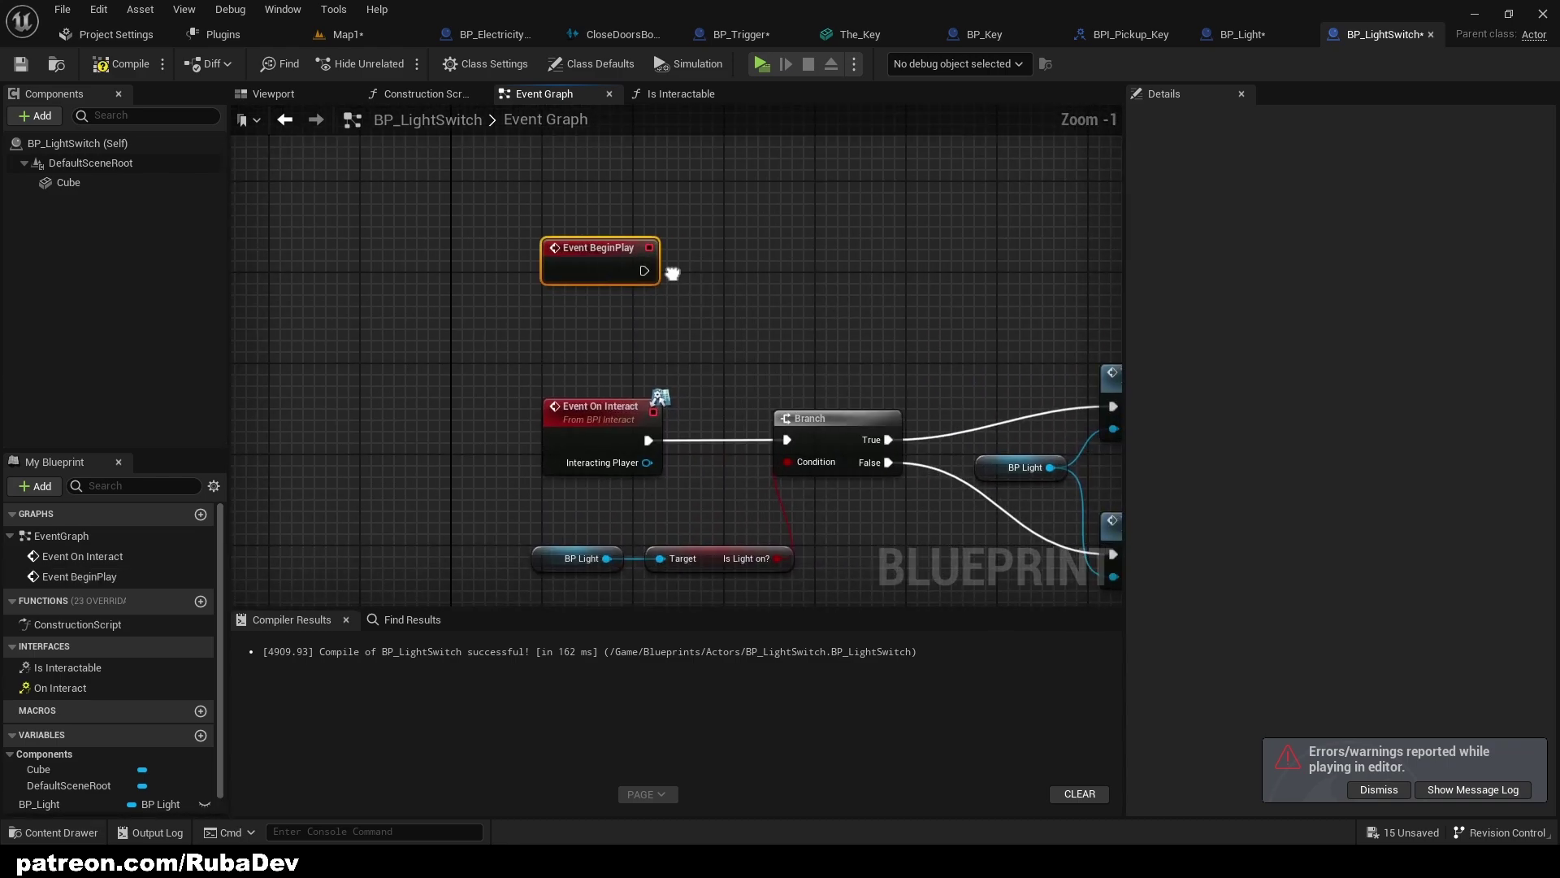
pyautogui.moveTo(559, 235); pyautogui.dragTo(621, 210)
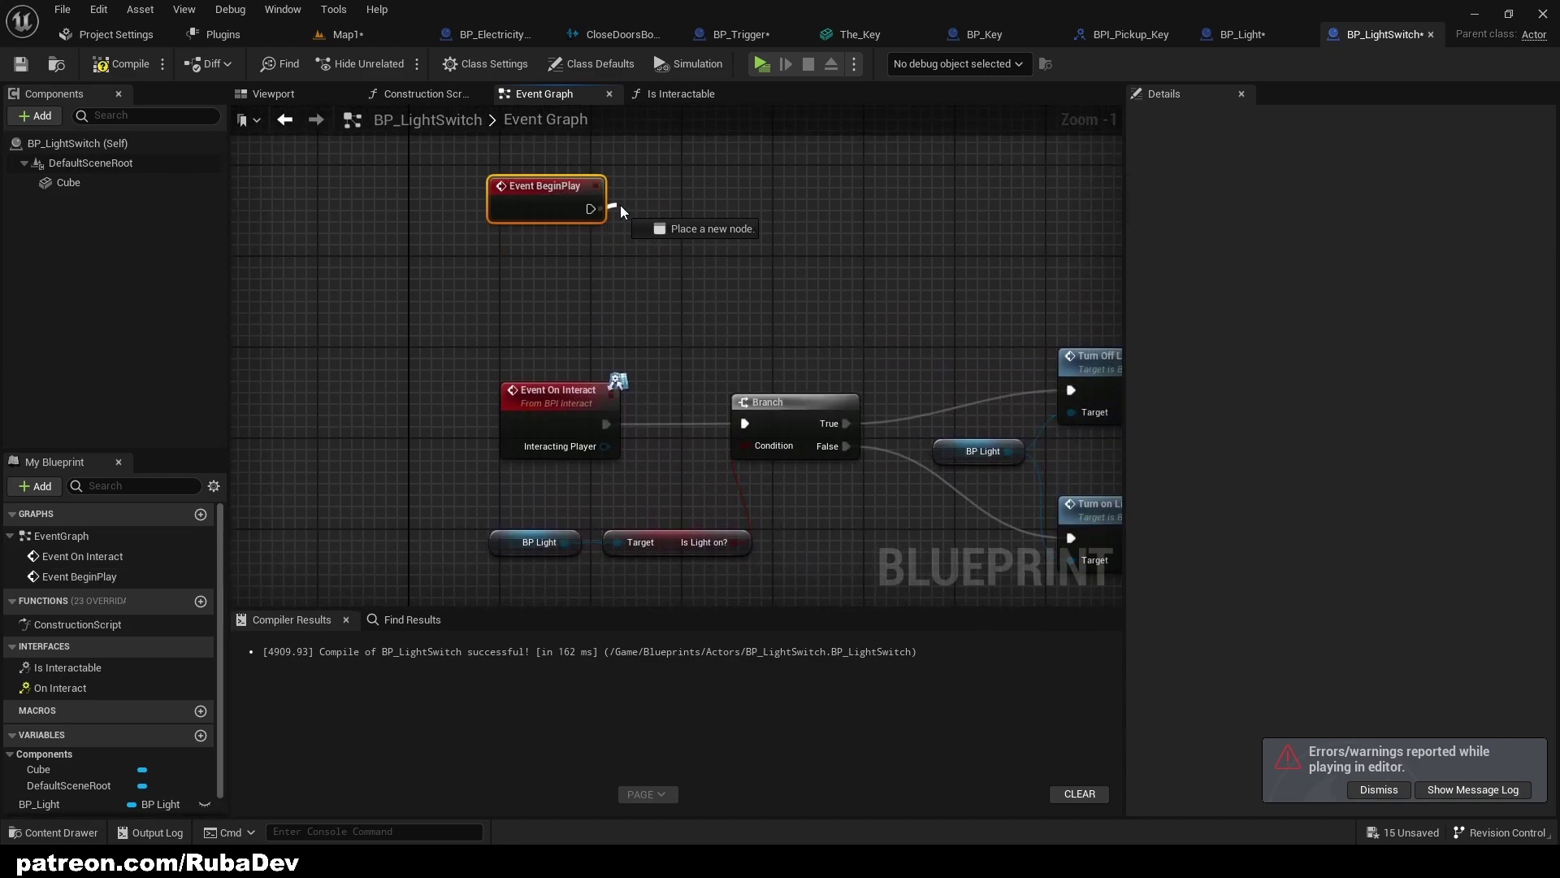
pyautogui.write('get')
pyautogui.click(565, 281)
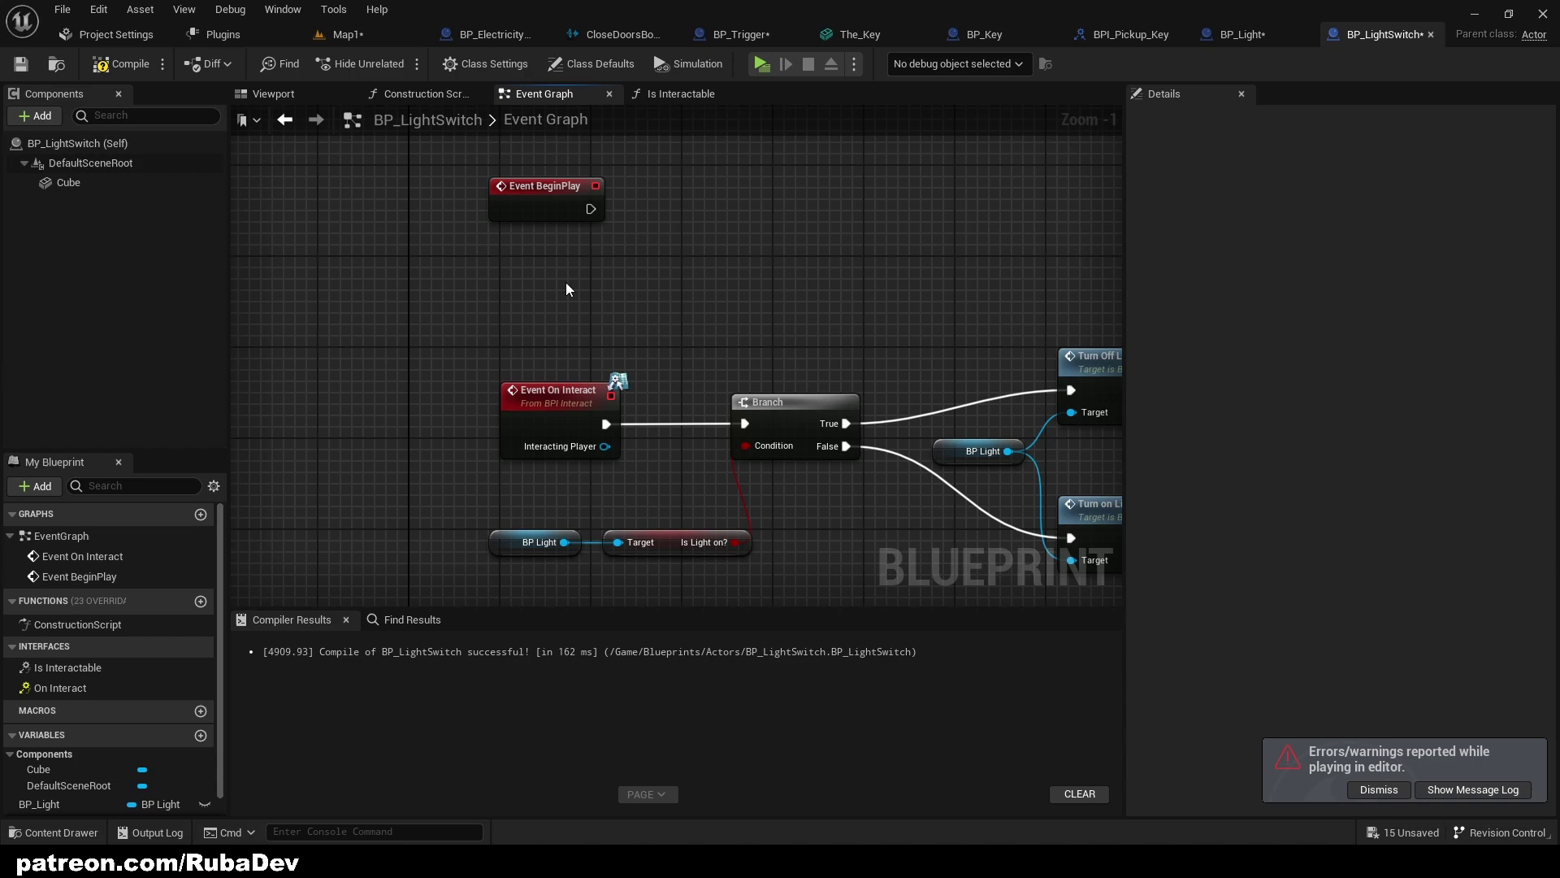
pyautogui.click(553, 182)
pyautogui.press('Delete')
# Make the BP_Light variable in BP_LightSwitch instance editable and compile the blueprint
pyautogui.moveTo(393, 513); pyautogui.dragTo(285, 346, button='right')
pyautogui.click(396, 385)
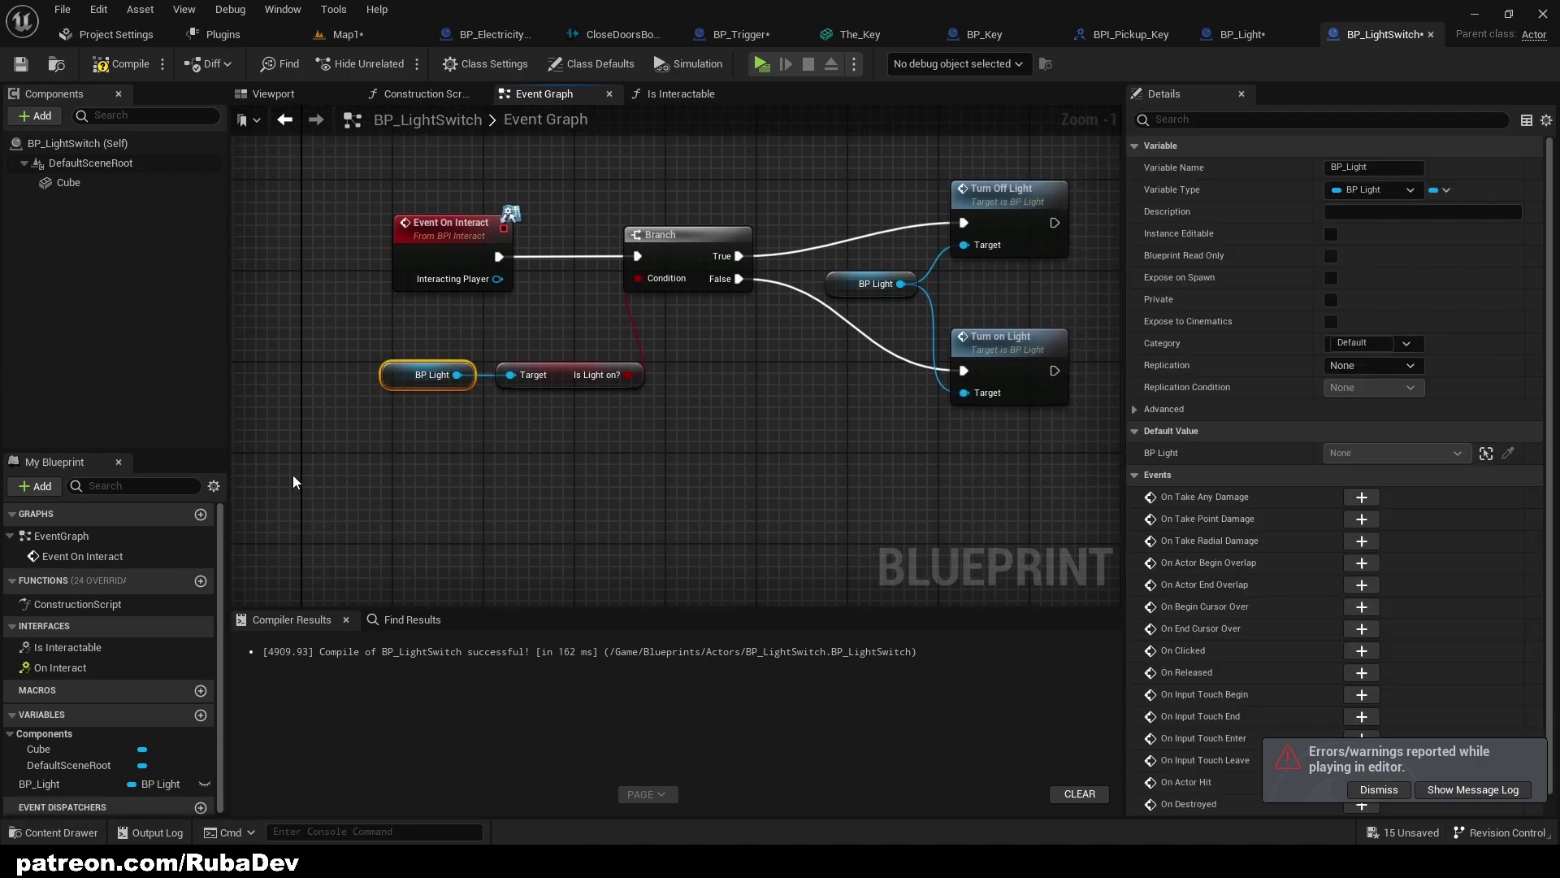
pyautogui.click(206, 785)
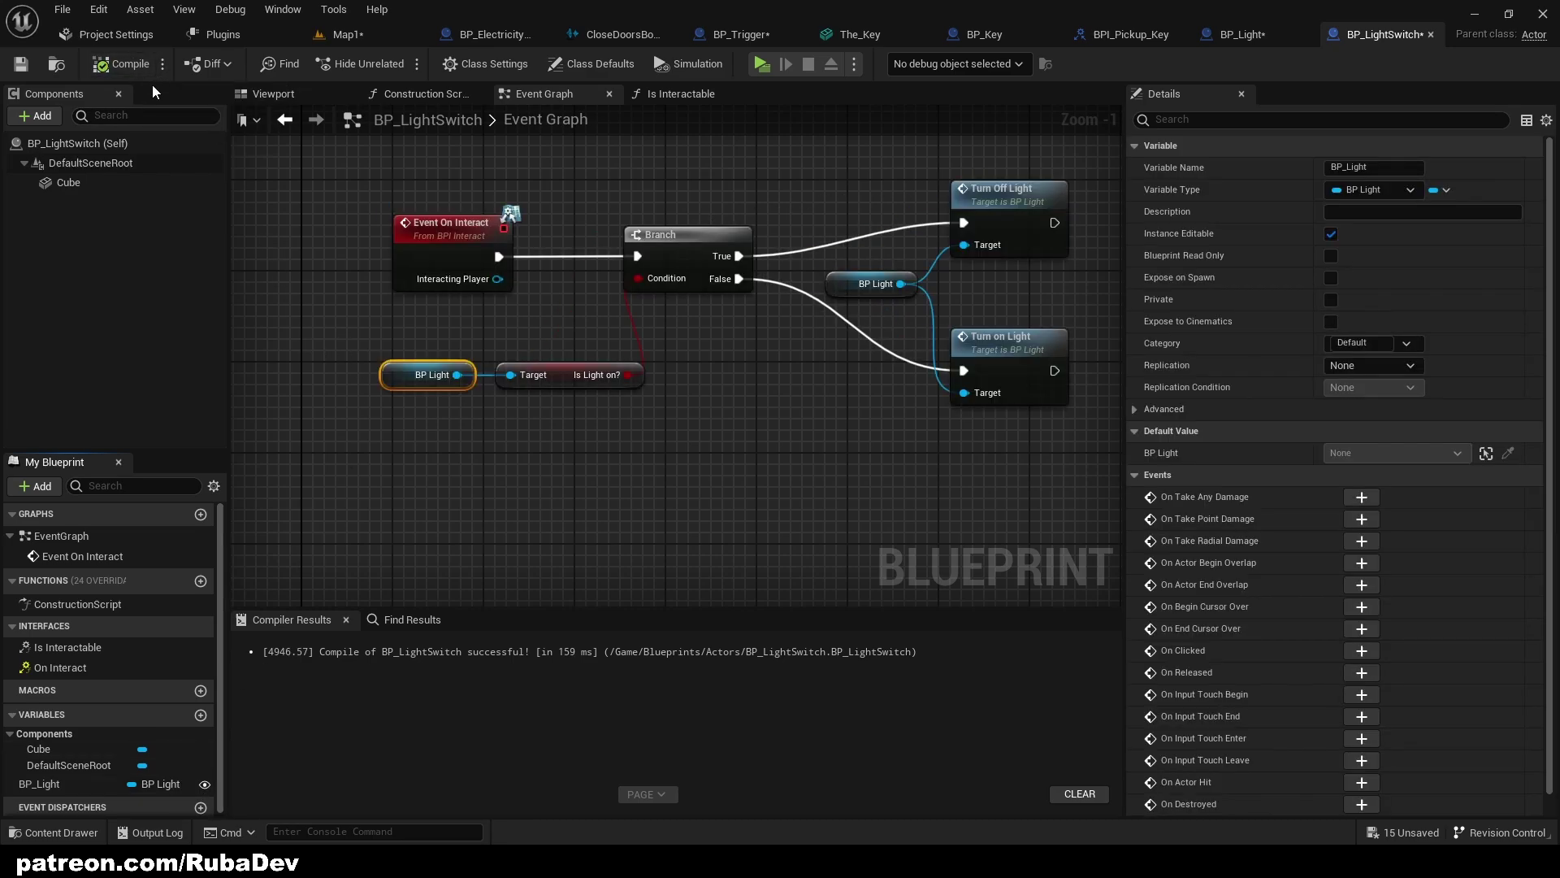
# In Map1, assign the placed BP_Light actor as the BP Light reference of the light switch on the green-lit wall
pyautogui.click(333, 37)
pyautogui.press('s')
pyautogui.moveTo(634, 252); pyautogui.dragTo(595, 247, button='right')
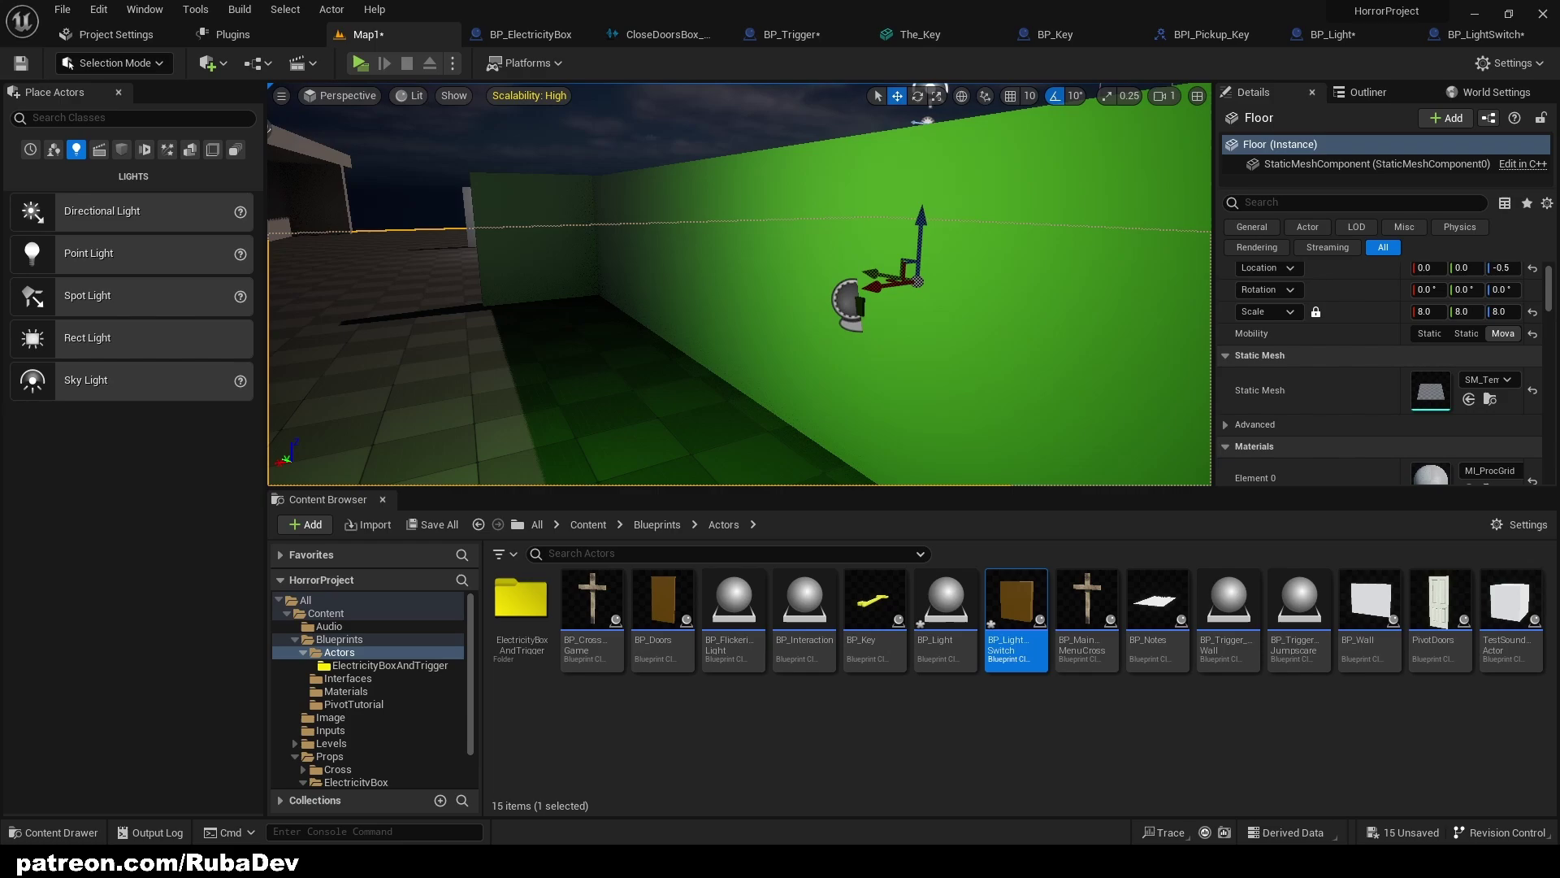
pyautogui.click(860, 313)
pyautogui.moveTo(1142, 313); pyautogui.dragTo(1080, 313, button='right')
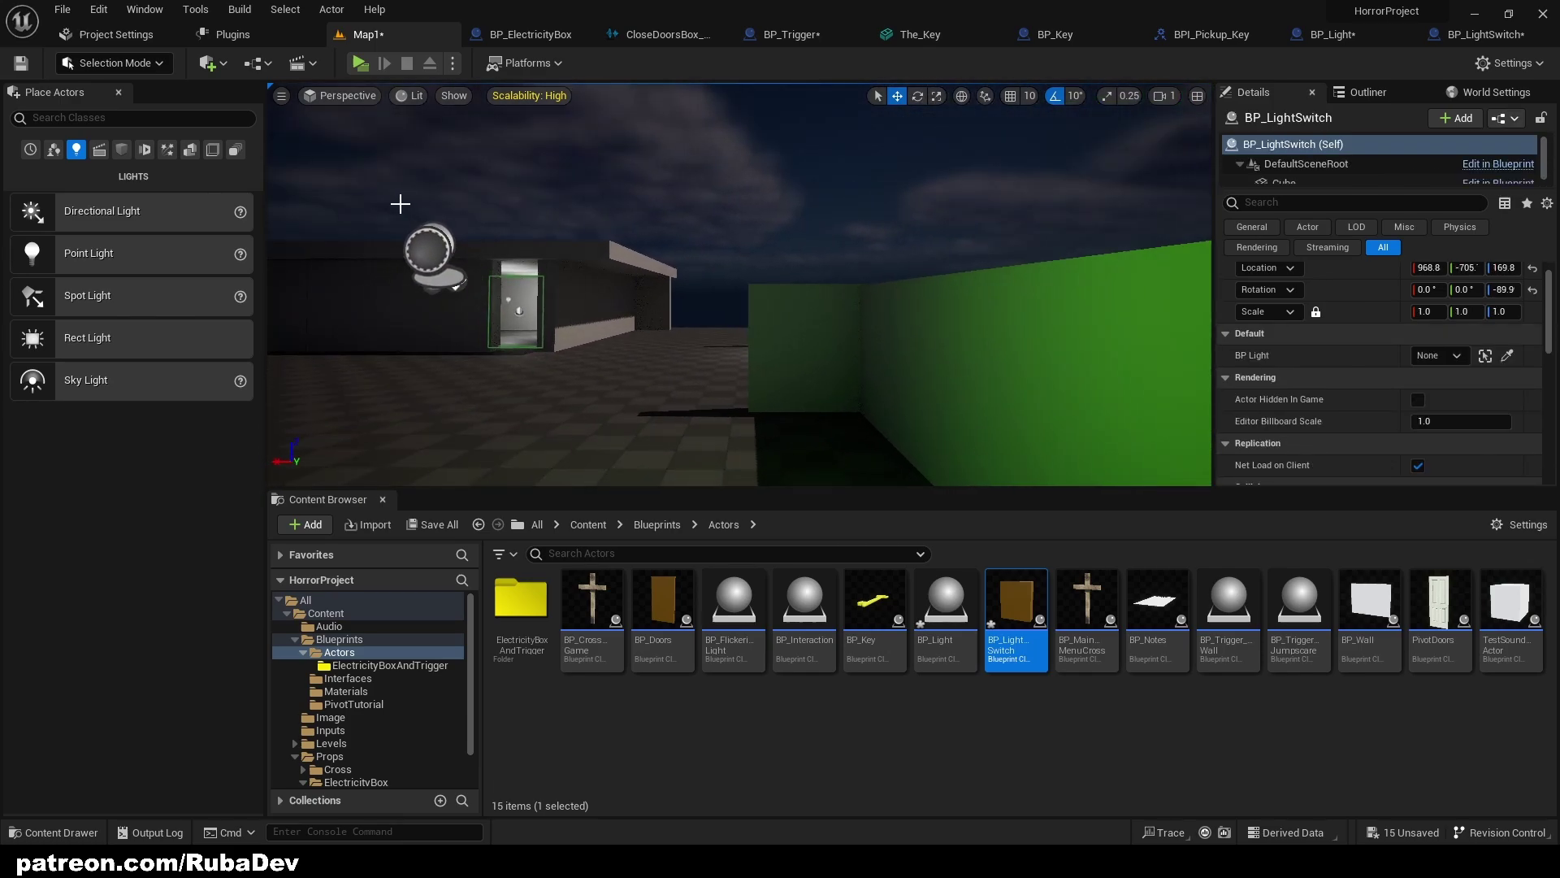
pyautogui.click(435, 249)
pyautogui.moveTo(447, 254); pyautogui.dragTo(479, 258, button='right')
pyautogui.press('s')
pyautogui.moveTo(487, 258); pyautogui.dragTo(552, 258)
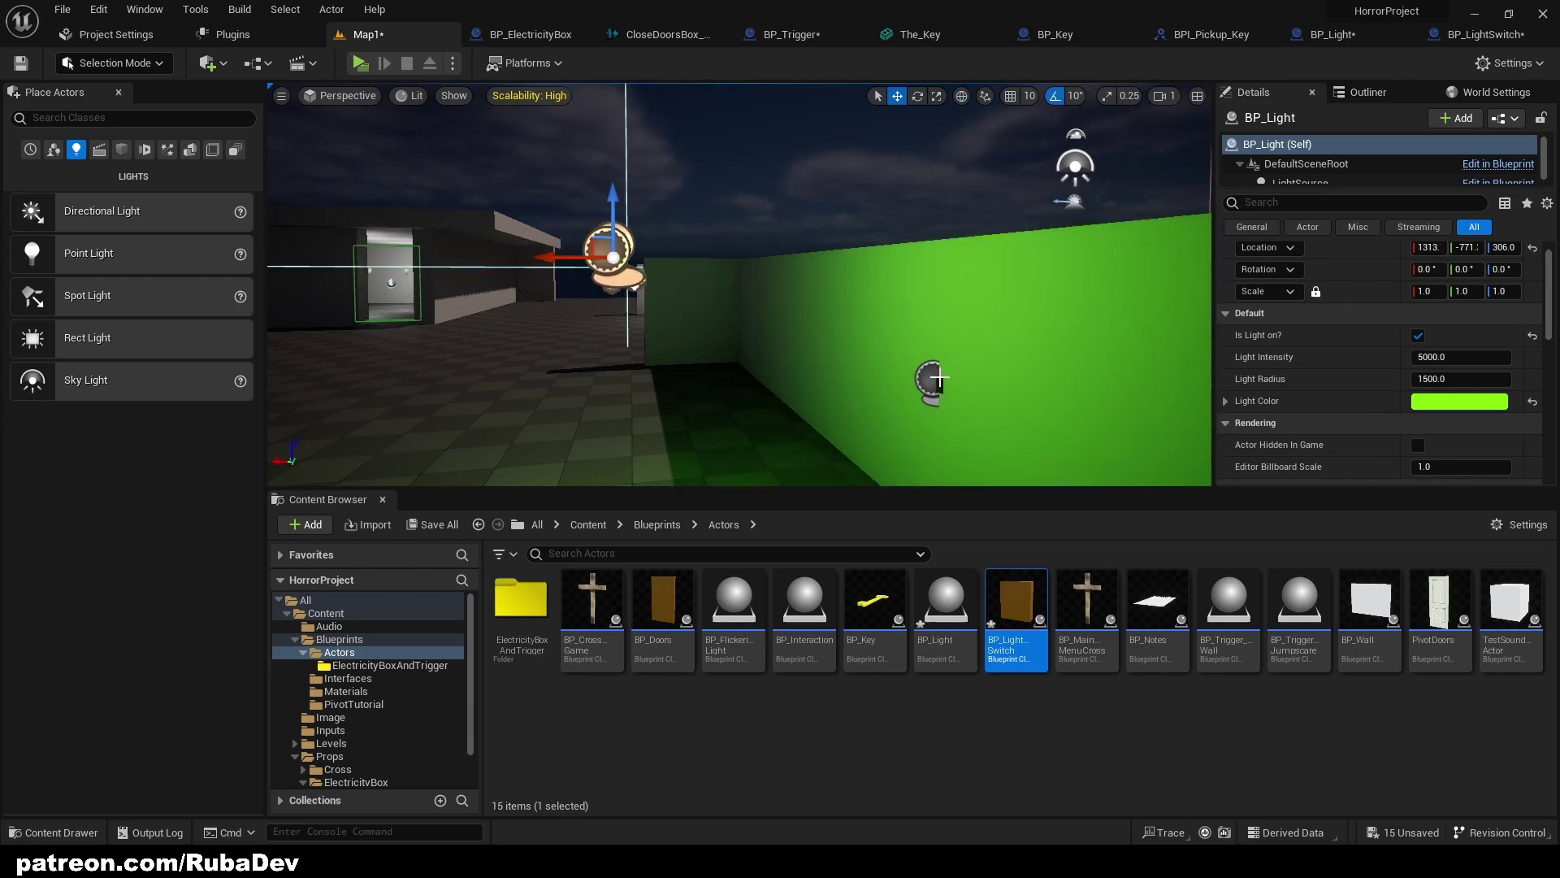
pyautogui.click(939, 379)
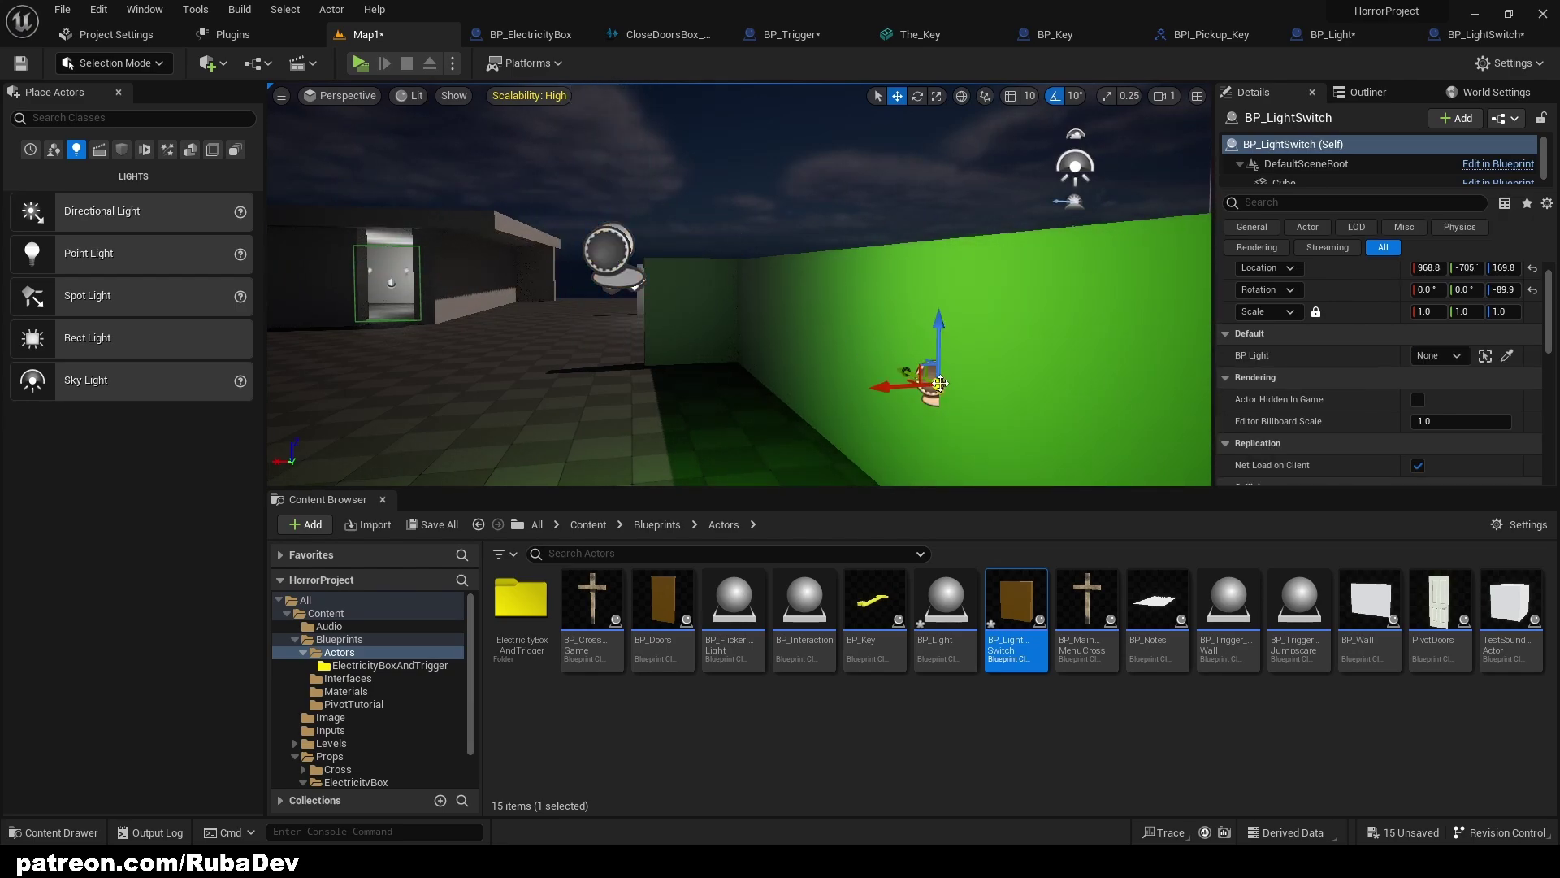
pyautogui.click(1505, 358)
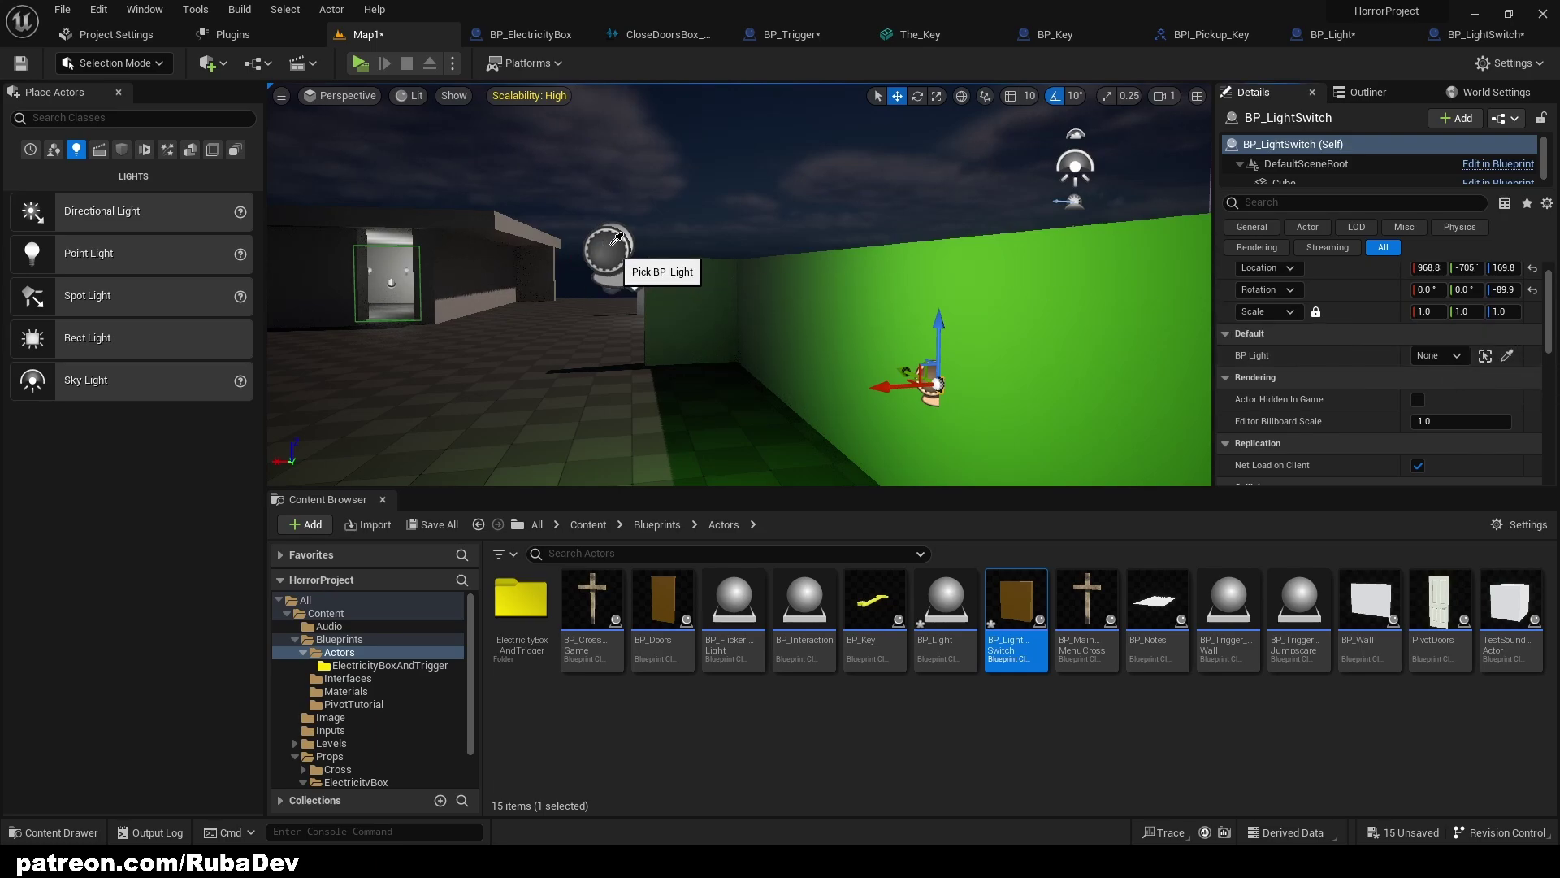
# Playtest the level again, toggling the light repeatedly with the wall switch, and exit the preview
pyautogui.moveTo(406, 306); pyautogui.dragTo(447, 338, button='right')
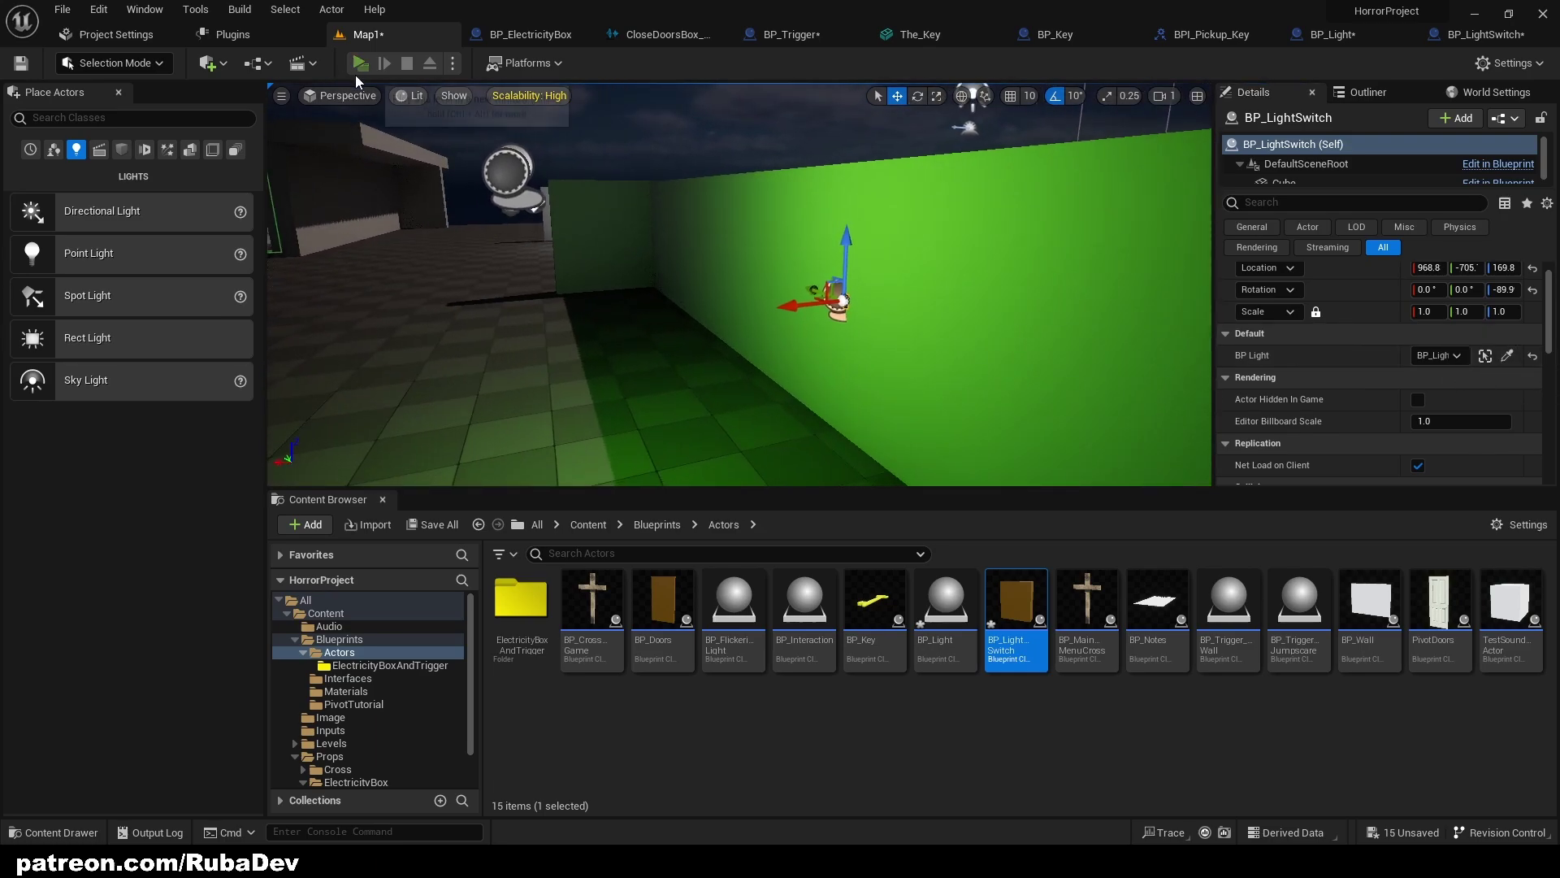
pyautogui.hotkey('alt', 'p')
pyautogui.press('w')
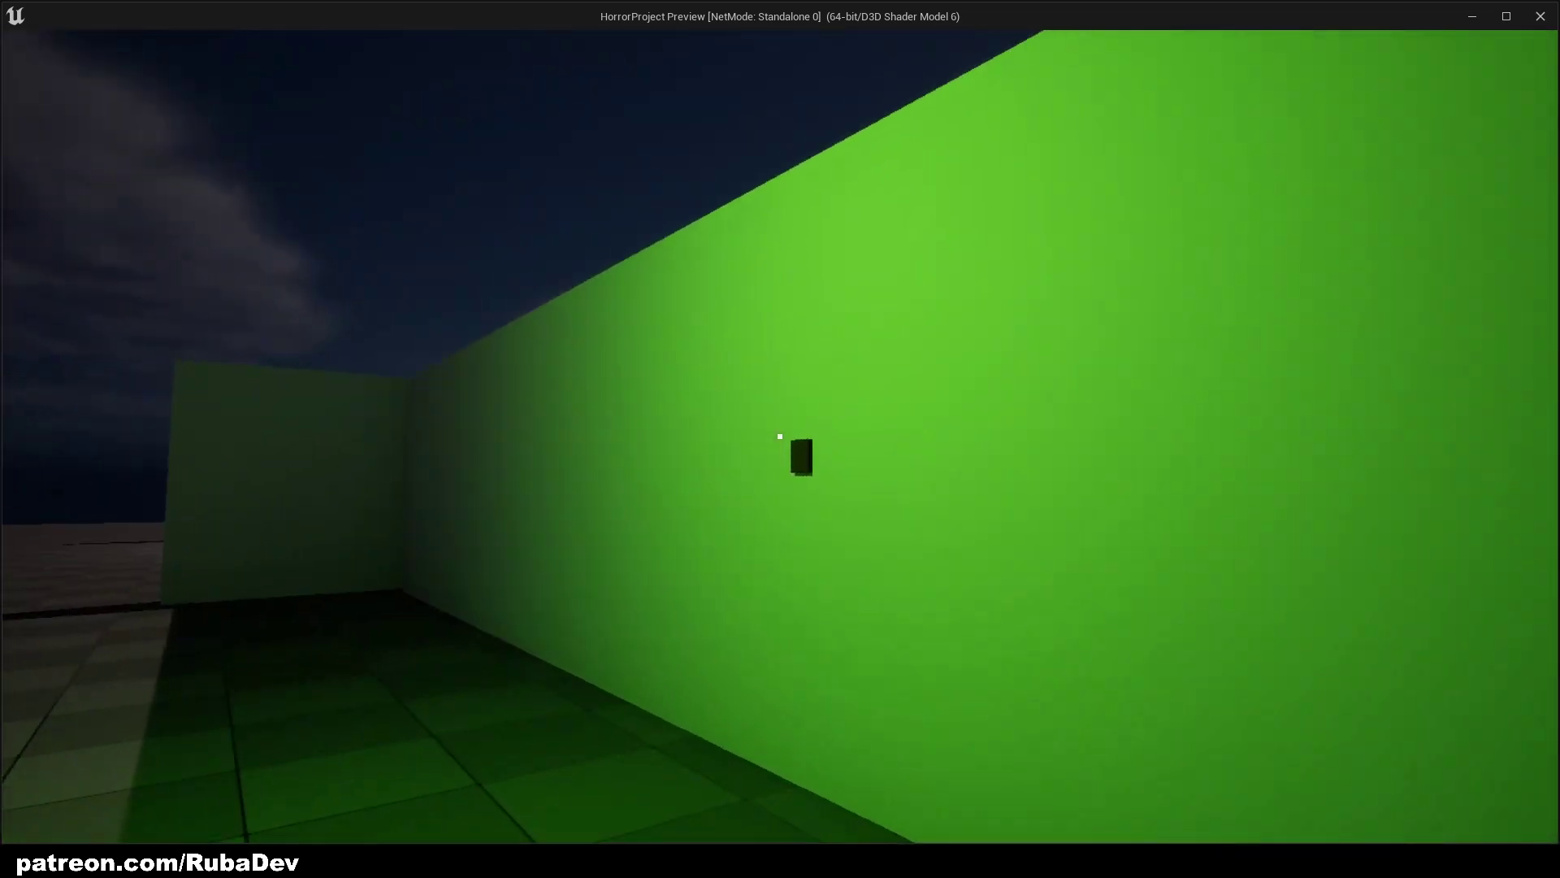
pyautogui.press('e')
pyautogui.press('e')
pyautogui.press('e')
pyautogui.press('e')
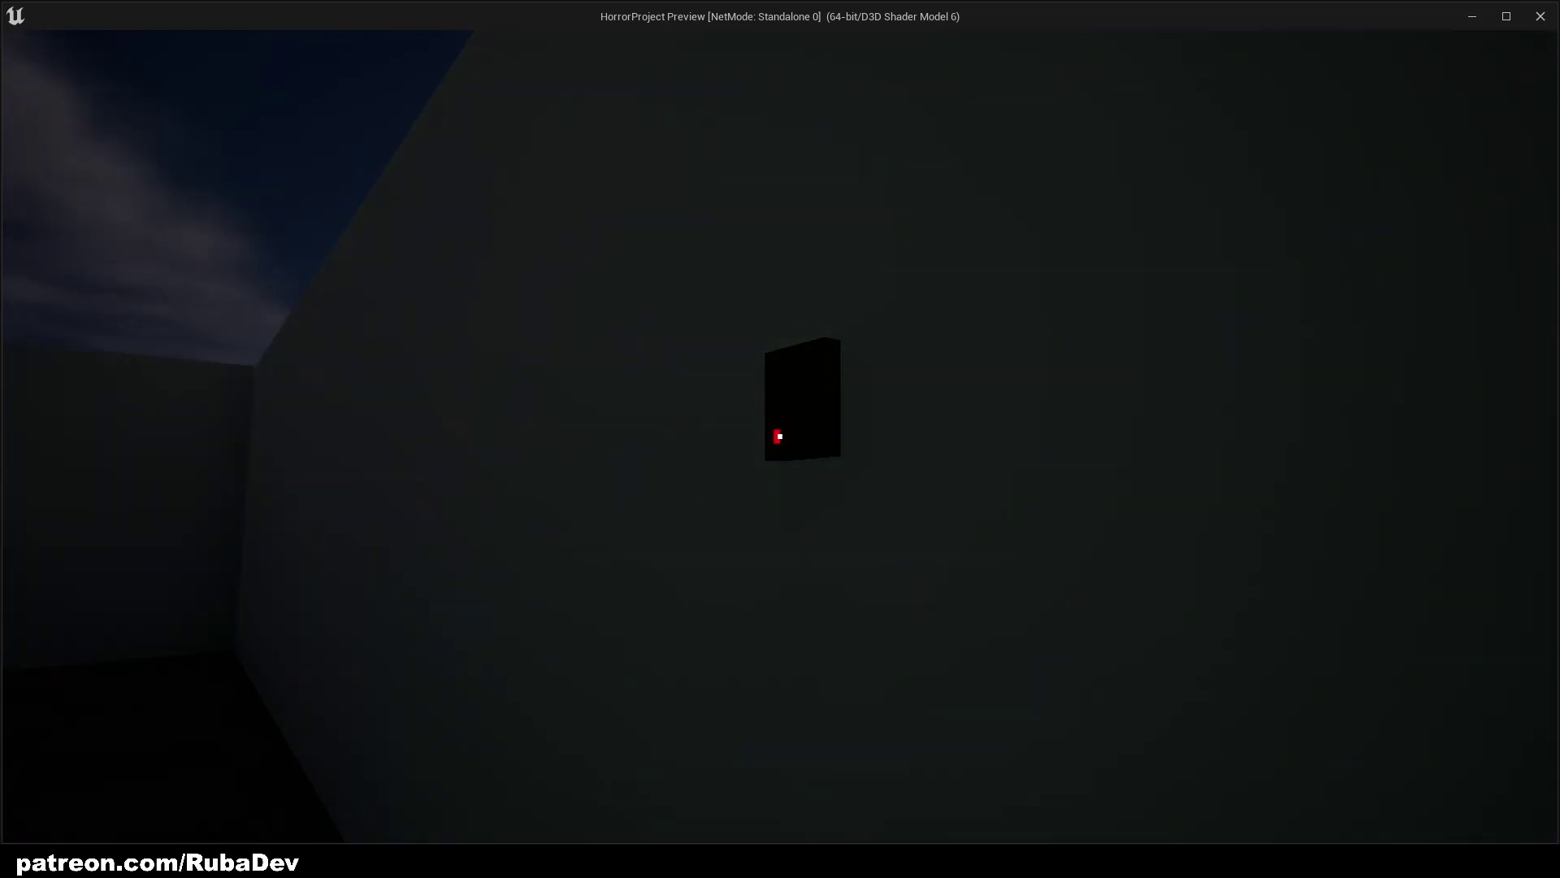
pyautogui.press('Escape')
pyautogui.moveTo(599, 216); pyautogui.dragTo(504, 216, button='right')
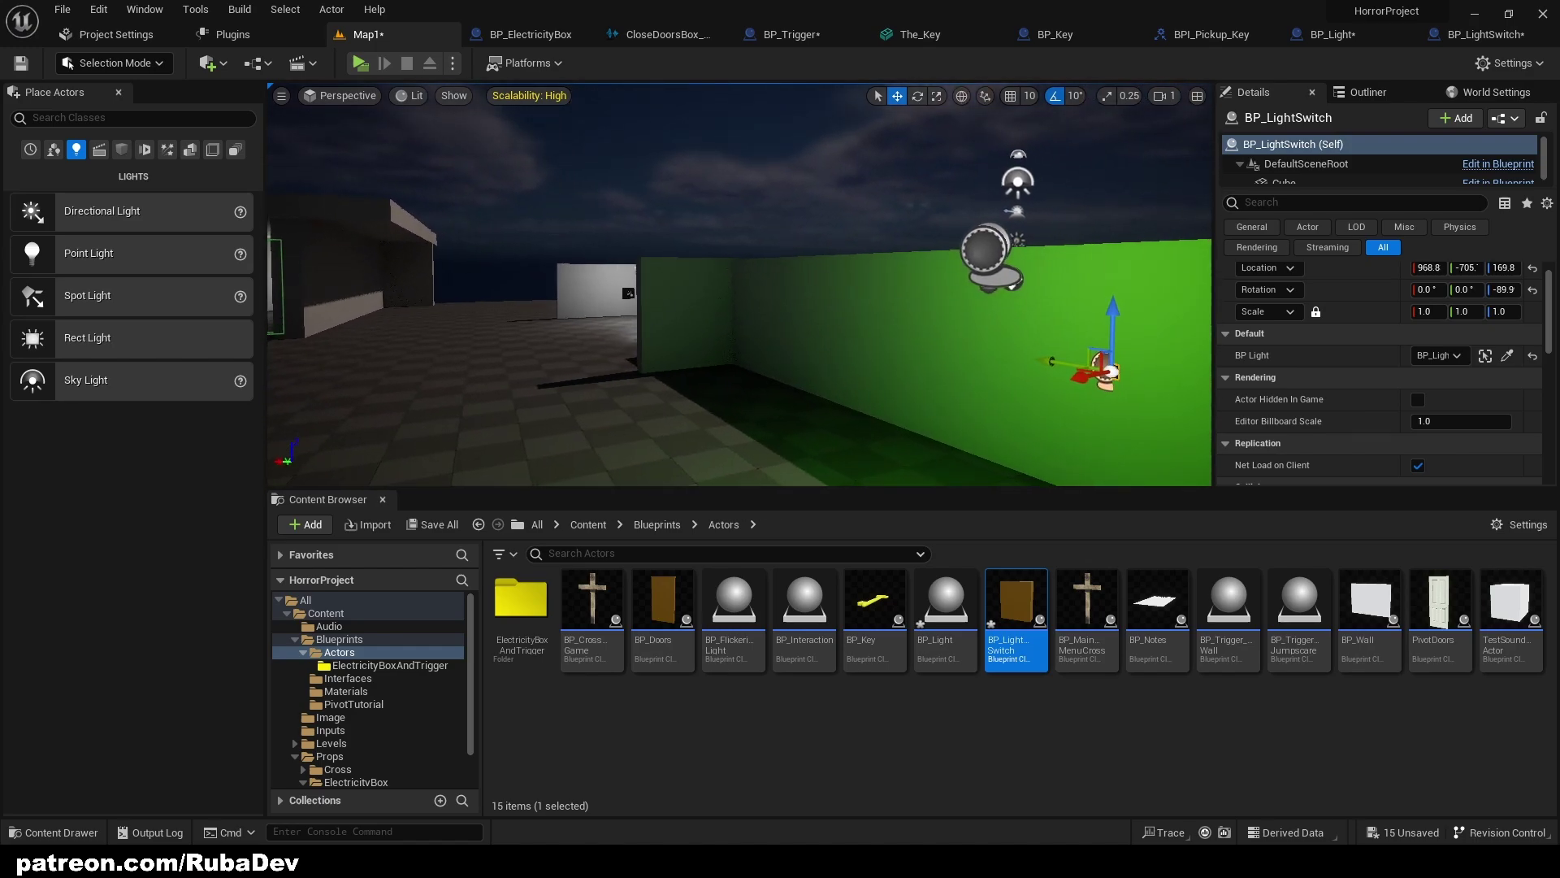
pyautogui.moveTo(959, 352); pyautogui.dragTo(992, 352, button='right')
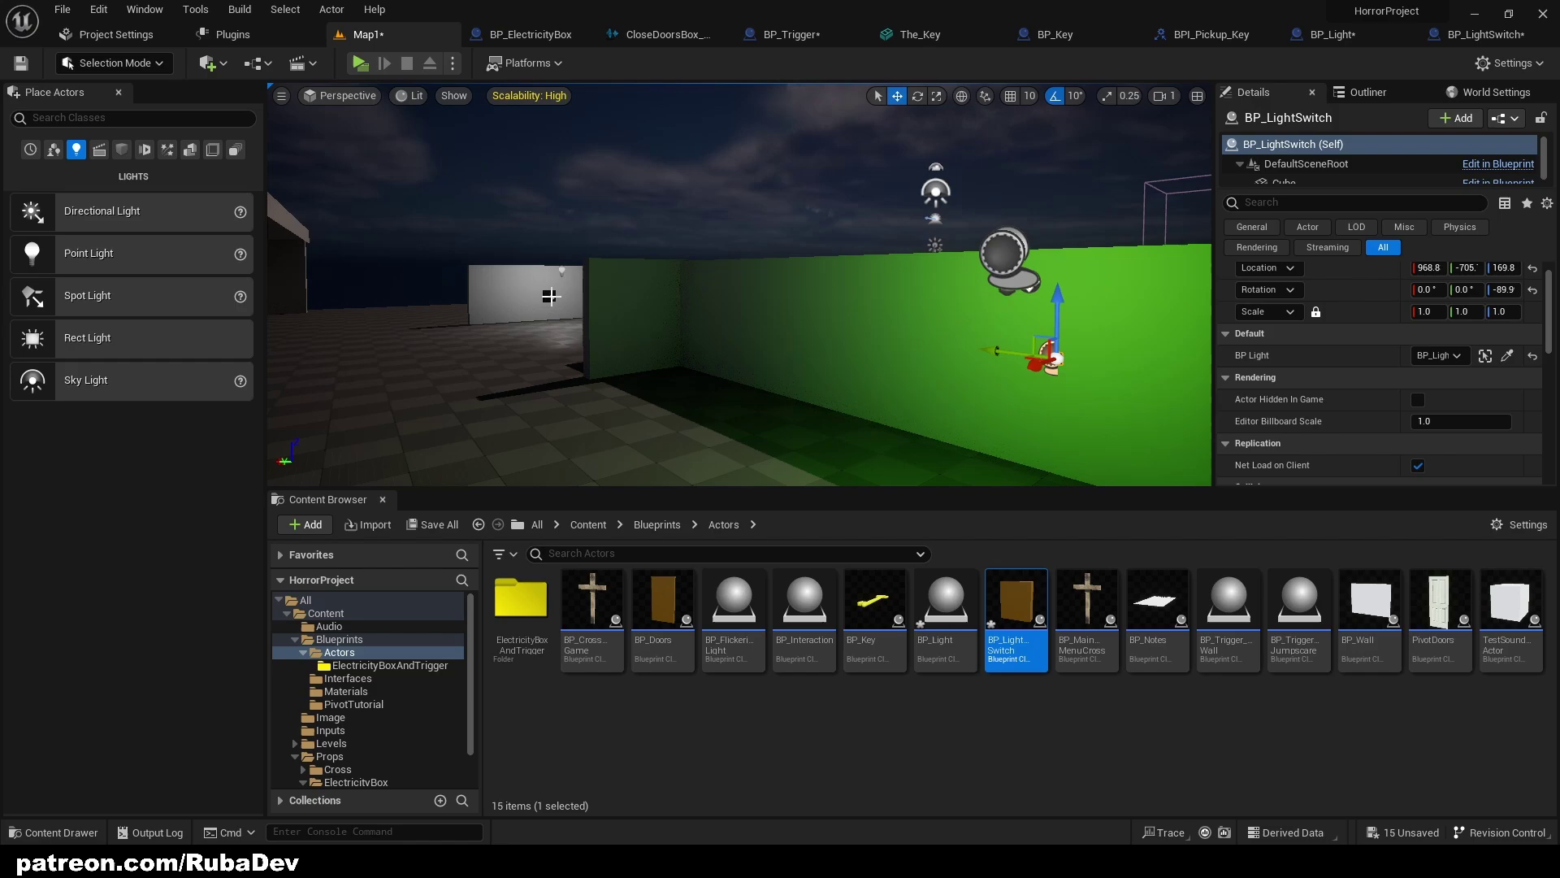
pyautogui.moveTo(551, 296); pyautogui.dragTo(665, 356, button='right')
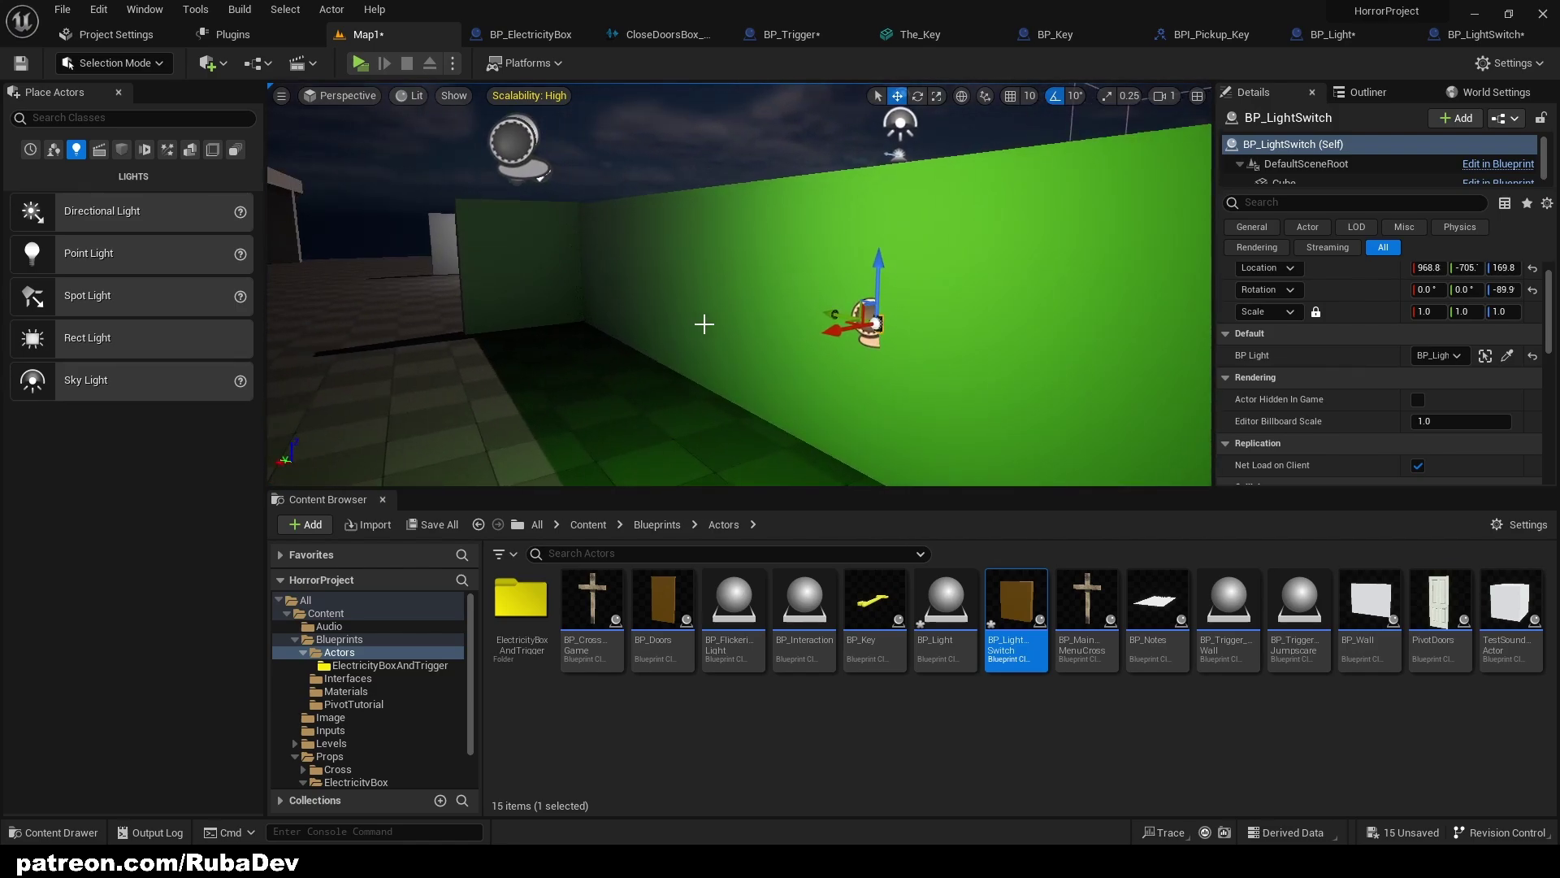